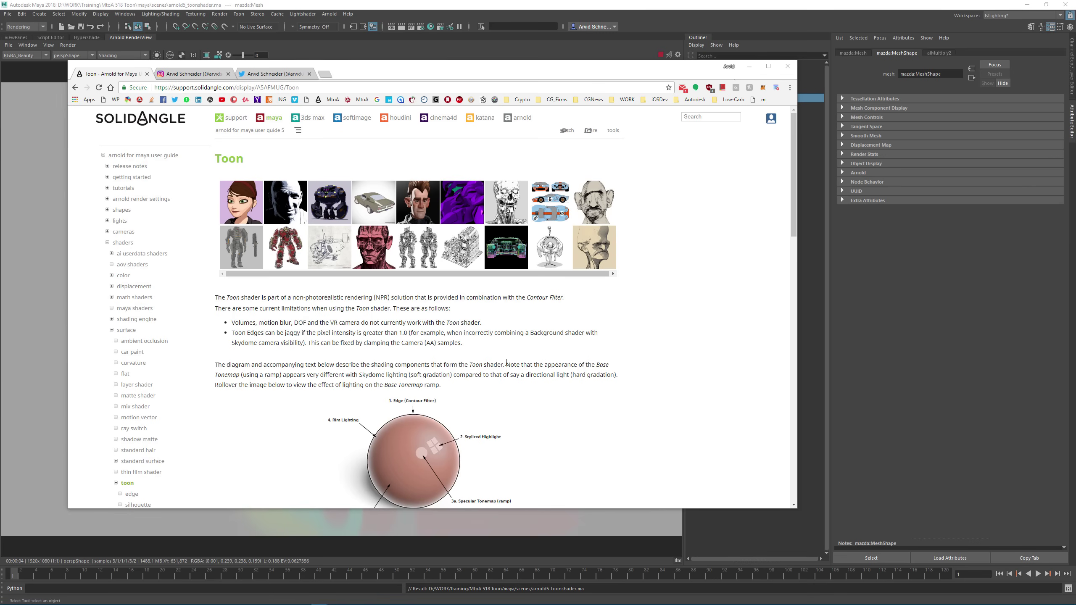
Look at the author's Instagram and Twitter profiles and the Toon shader documentation, and return to Maya.
left_click(202, 76)
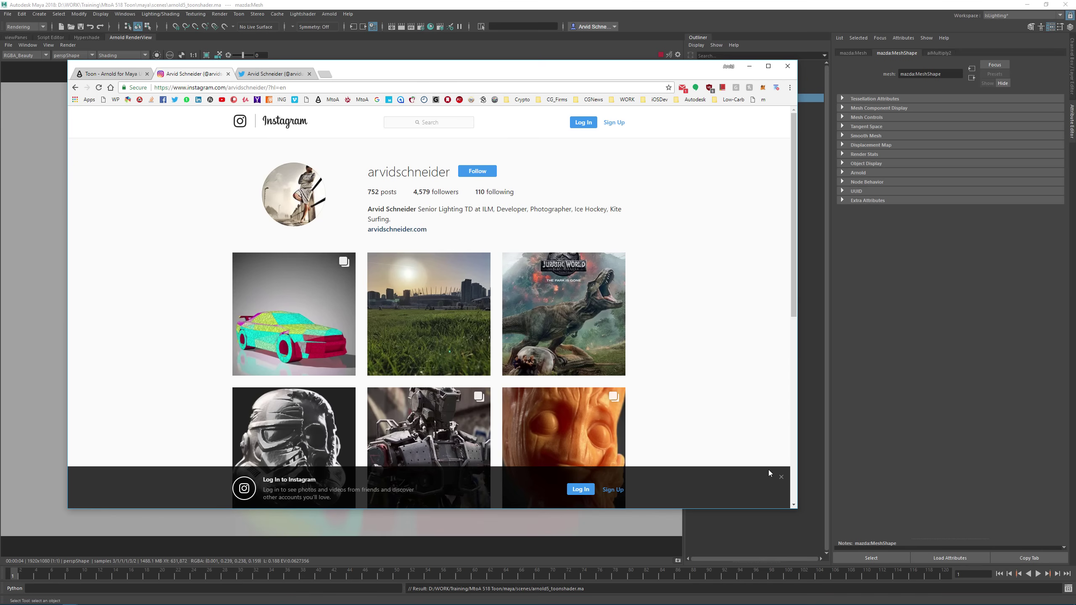
left_click(781, 476)
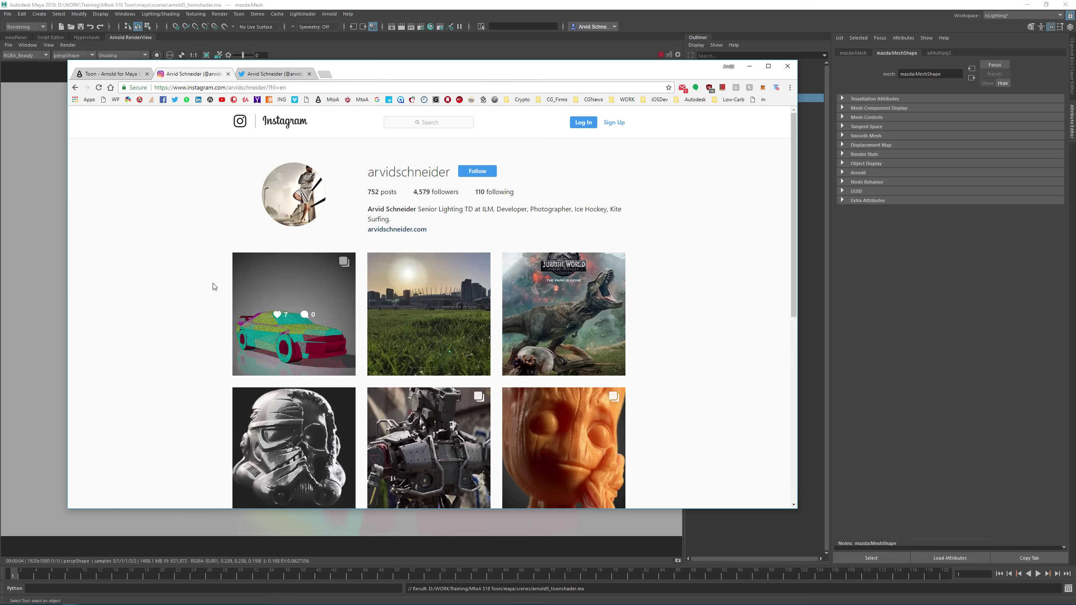
left_click(269, 74)
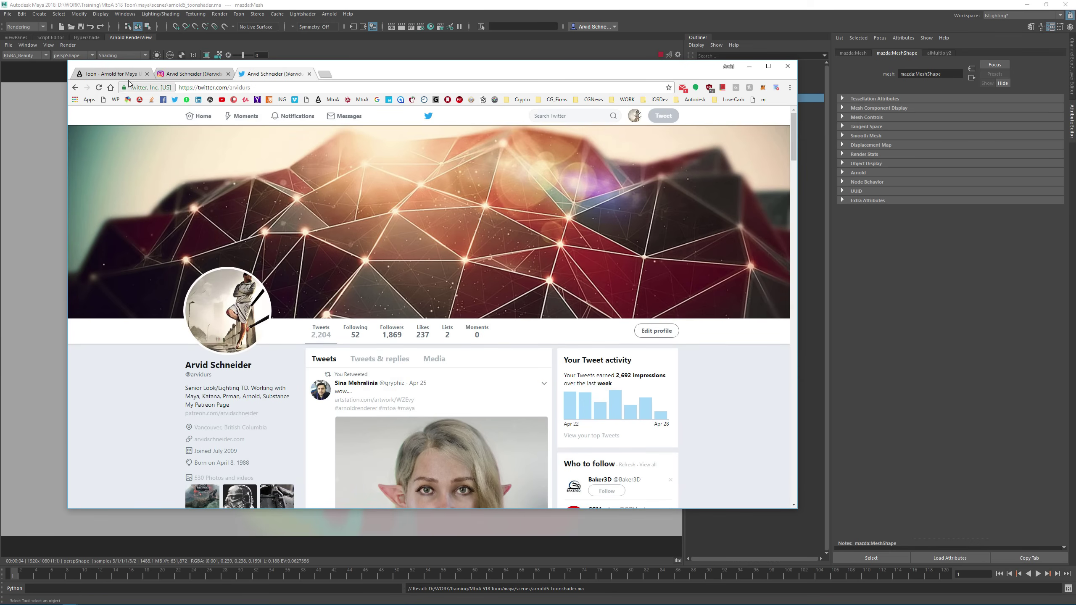
key("ctrl+Tab")
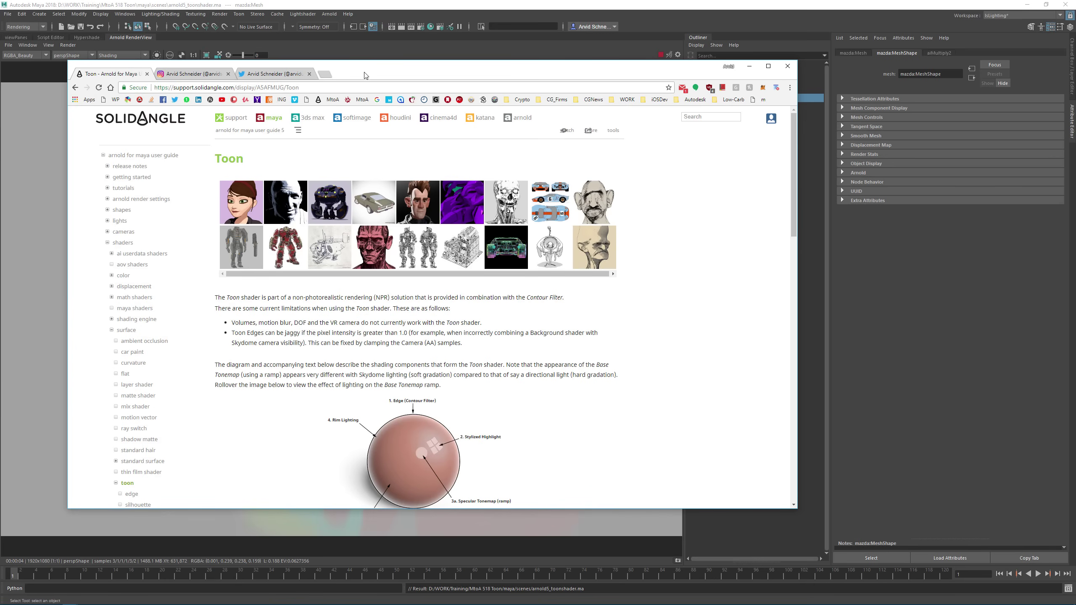
left_click_drag(356, 72, 568, 92)
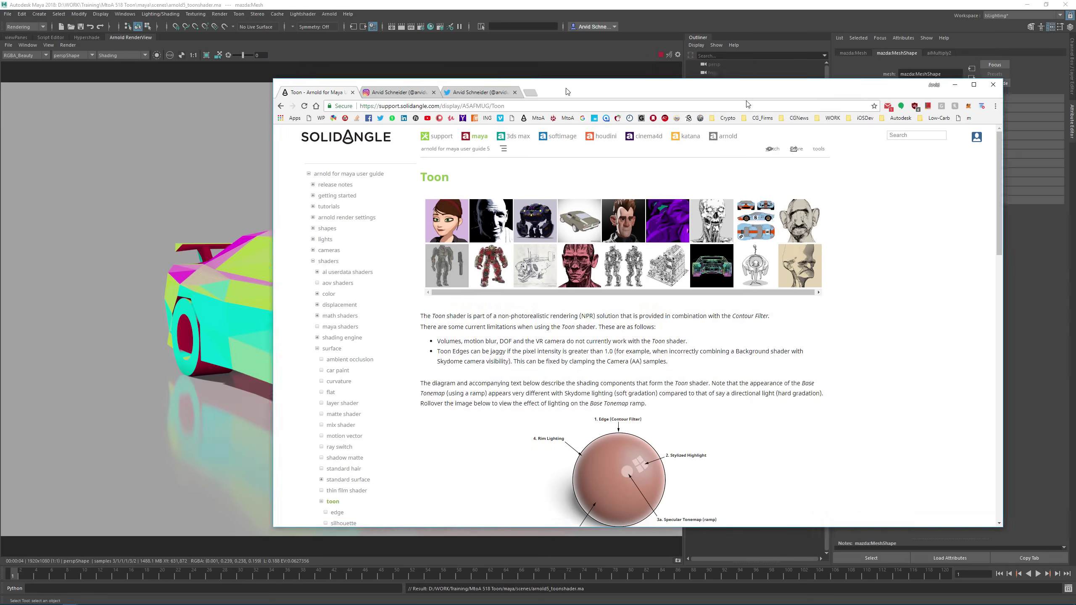
key("alt+Tab")
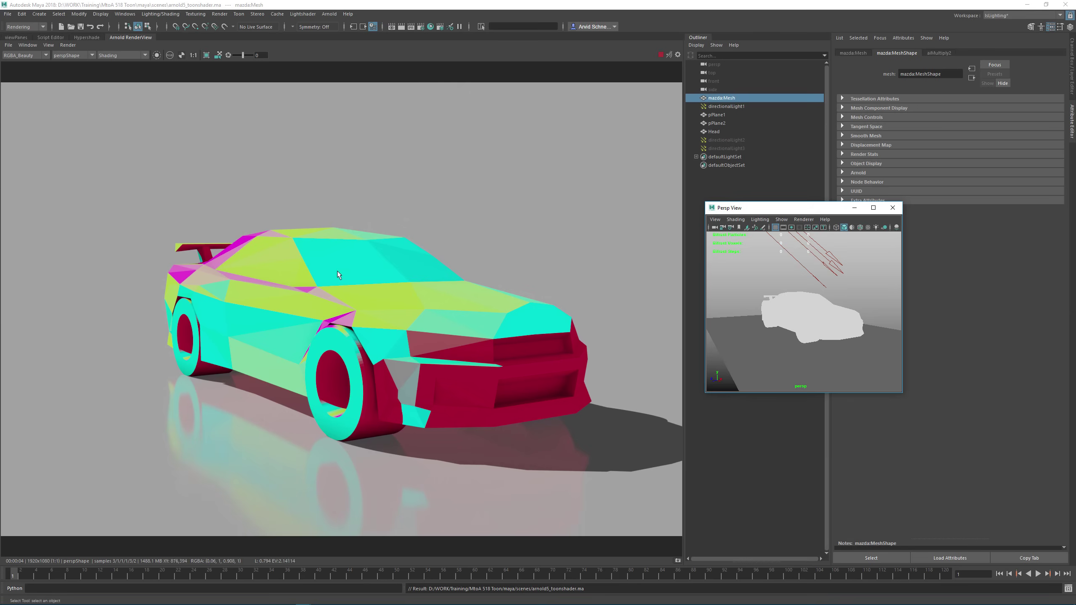
Move the floating perspective view out of the way, refresh the Arnold render and select the Head mesh.
left_click_drag(779, 211, 1075, 169)
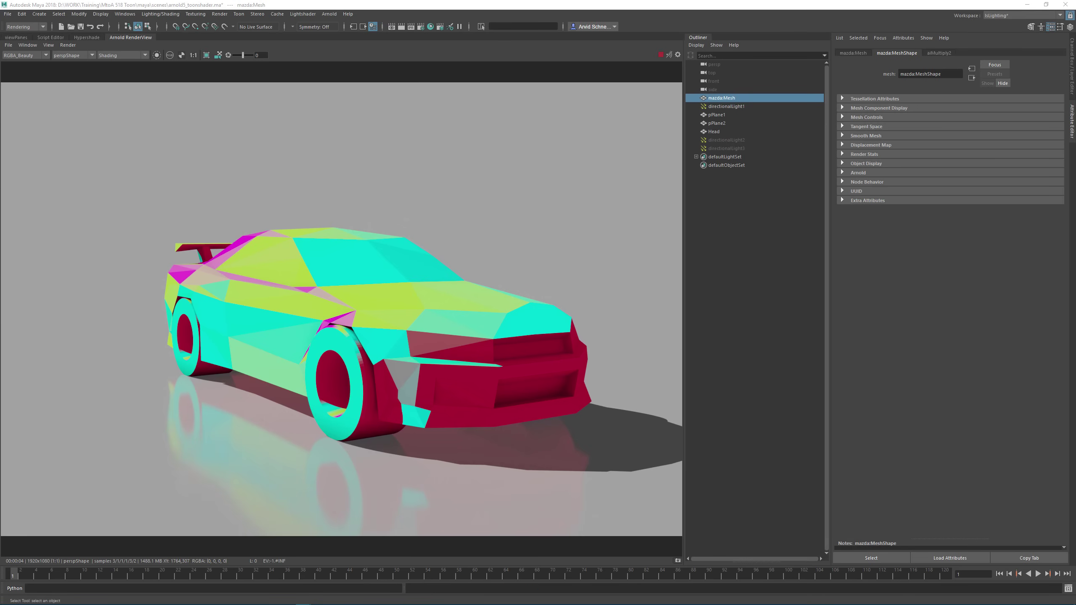
left_click(669, 54)
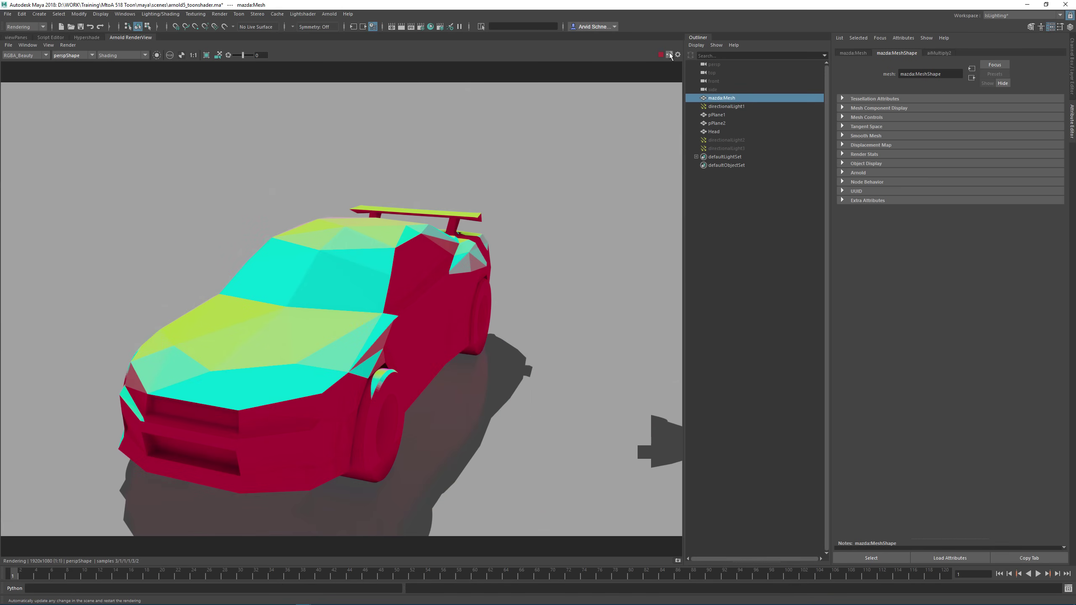
left_click(720, 133)
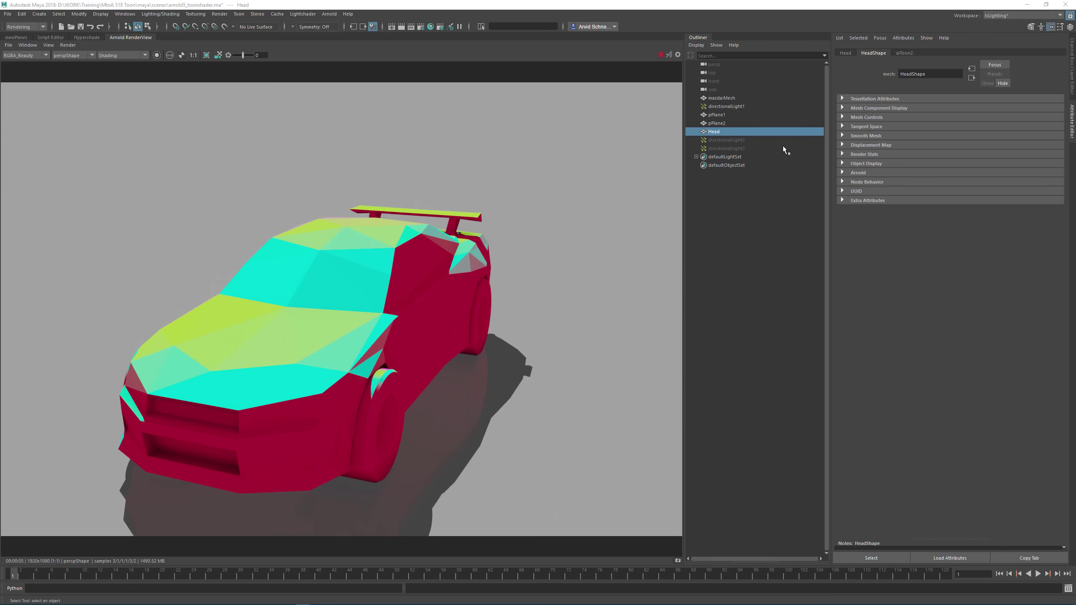
Compare the RGBA_Edges, RGBA_Beauty and combined Beauty outputs of the car in the Arnold render.
left_click(27, 56)
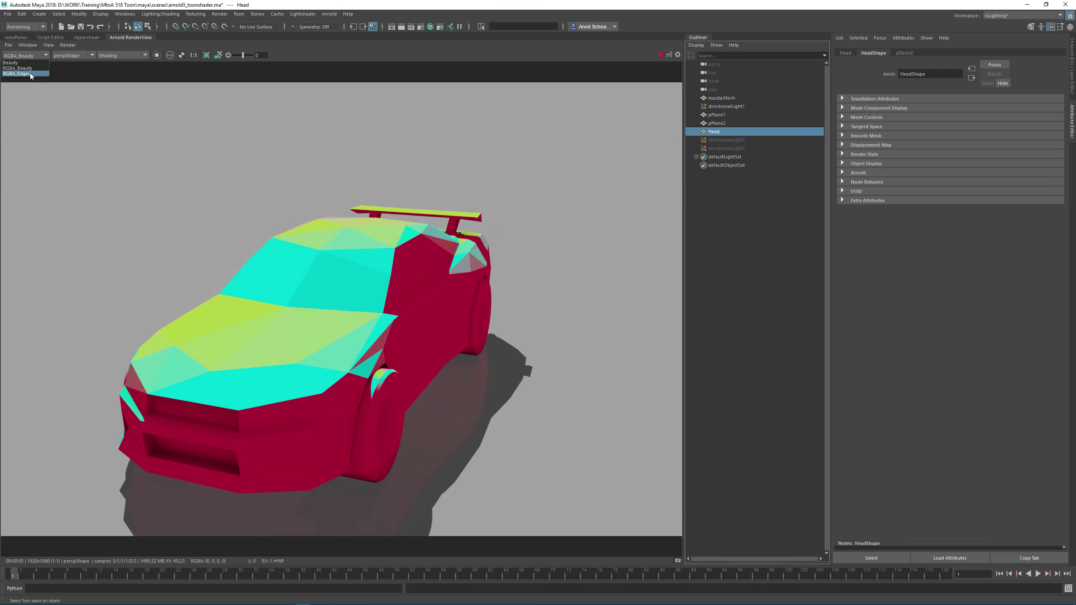
left_click(25, 67)
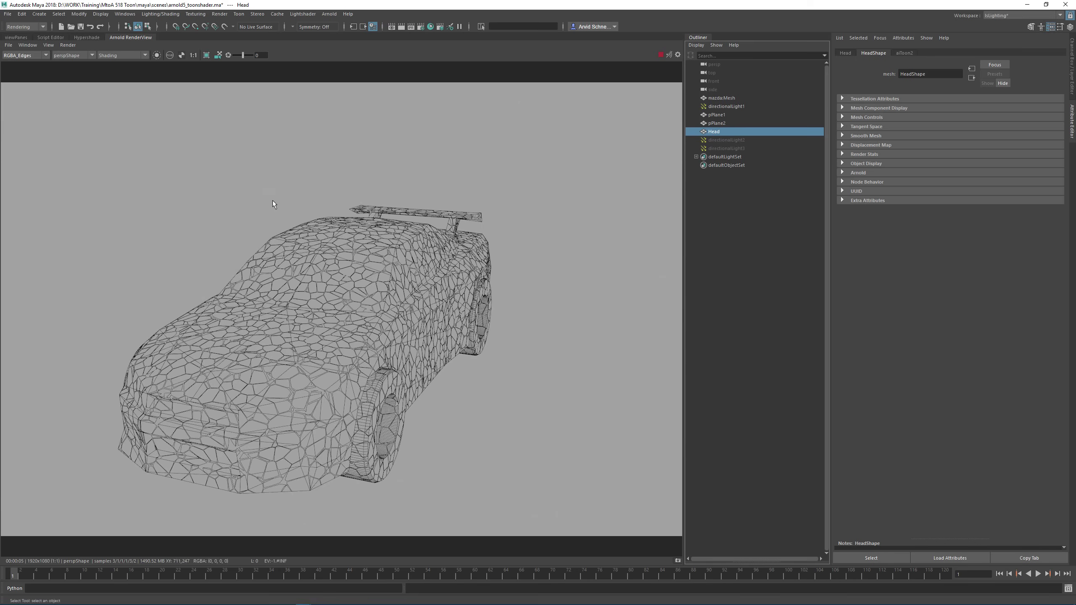
left_click(21, 55)
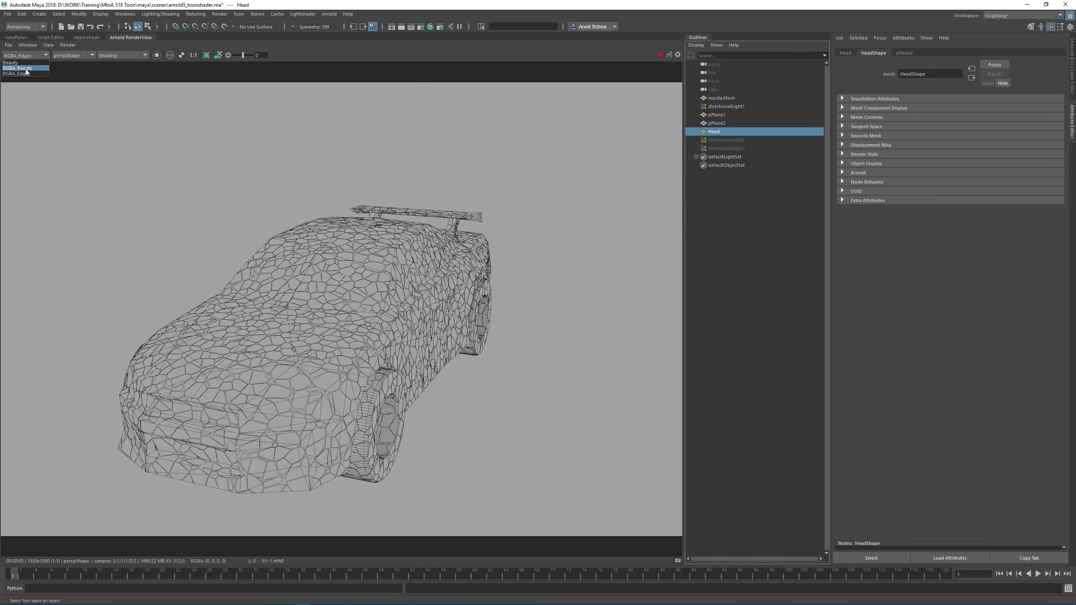
left_click(22, 68)
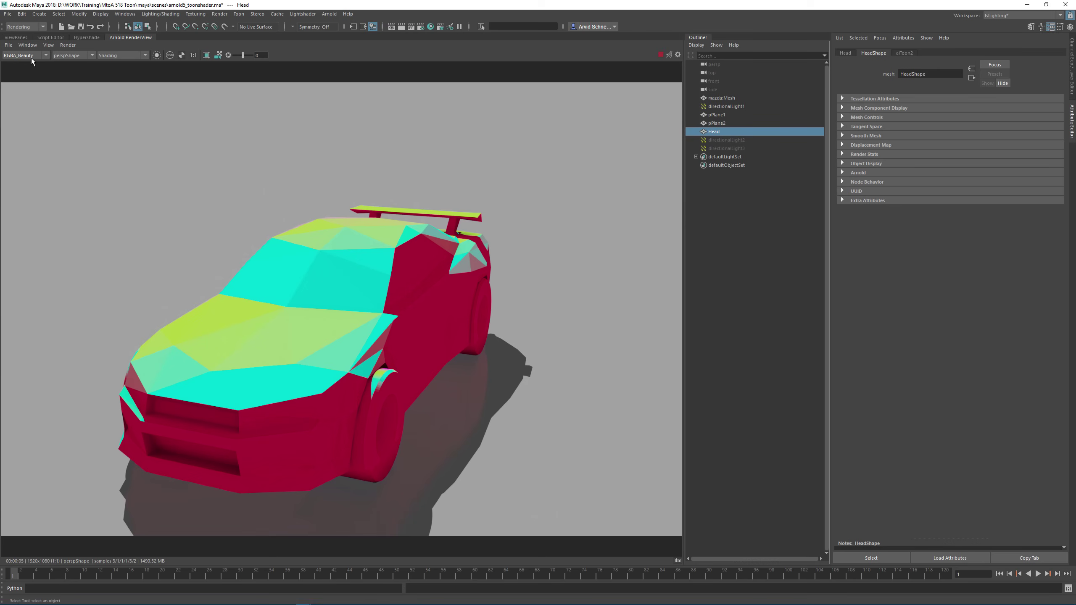
left_click(31, 57)
left_click(24, 62)
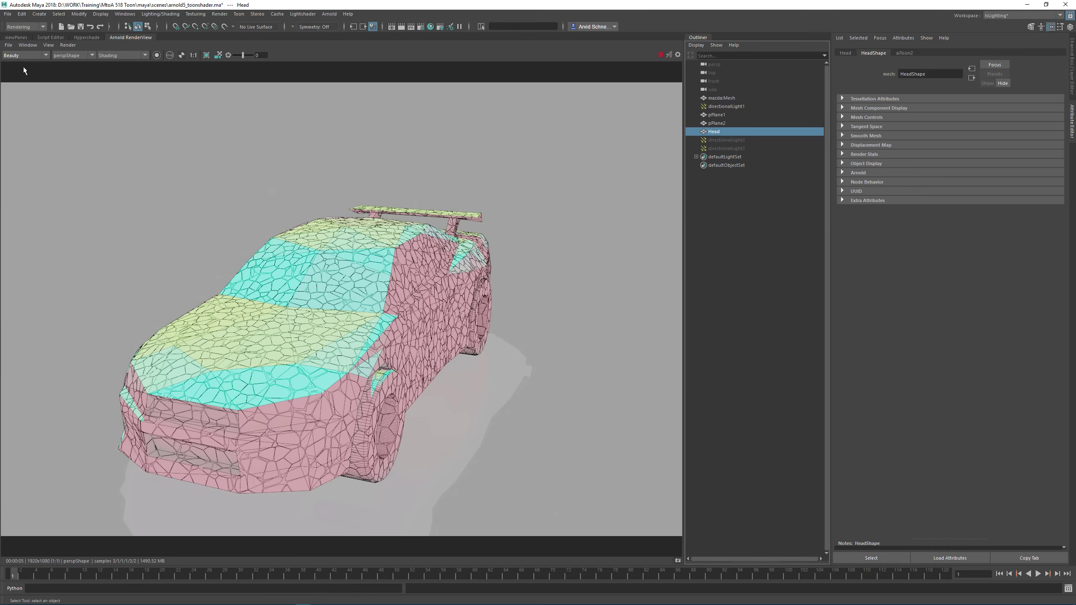
left_click(30, 74)
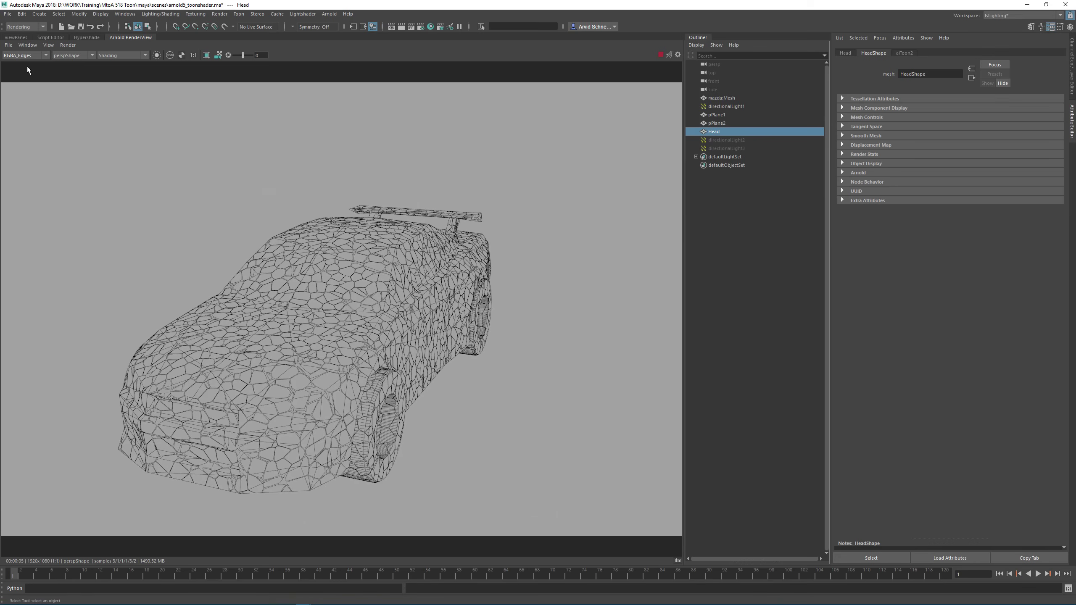
left_click(21, 55)
left_click(30, 65)
left_click(32, 63)
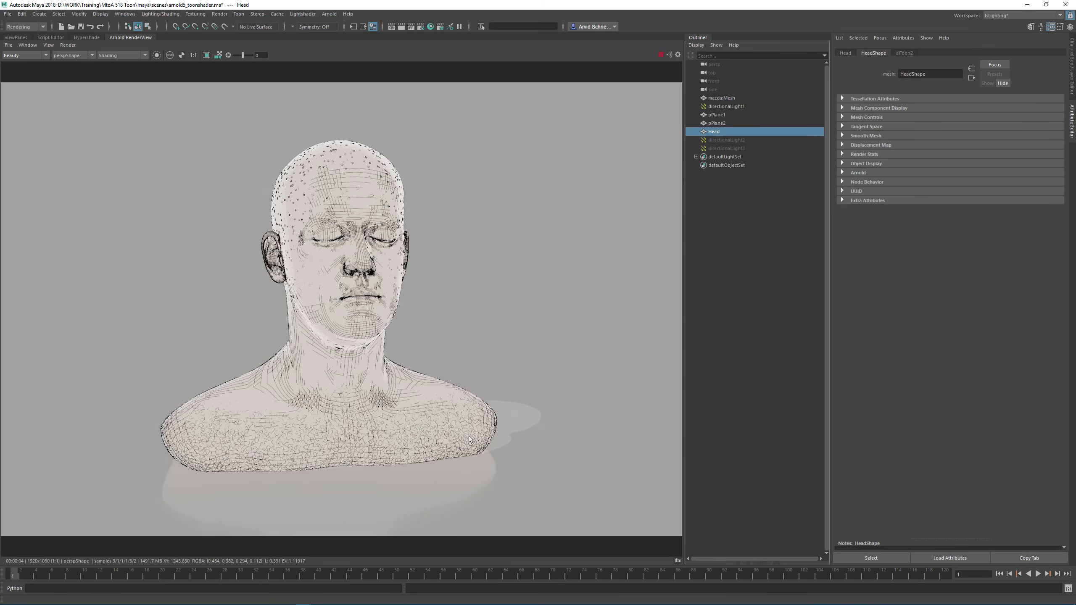
Examine the contour lines on the bust's chest, neck and face in the combined Beauty render.
scroll(324, 461, "up", 5)
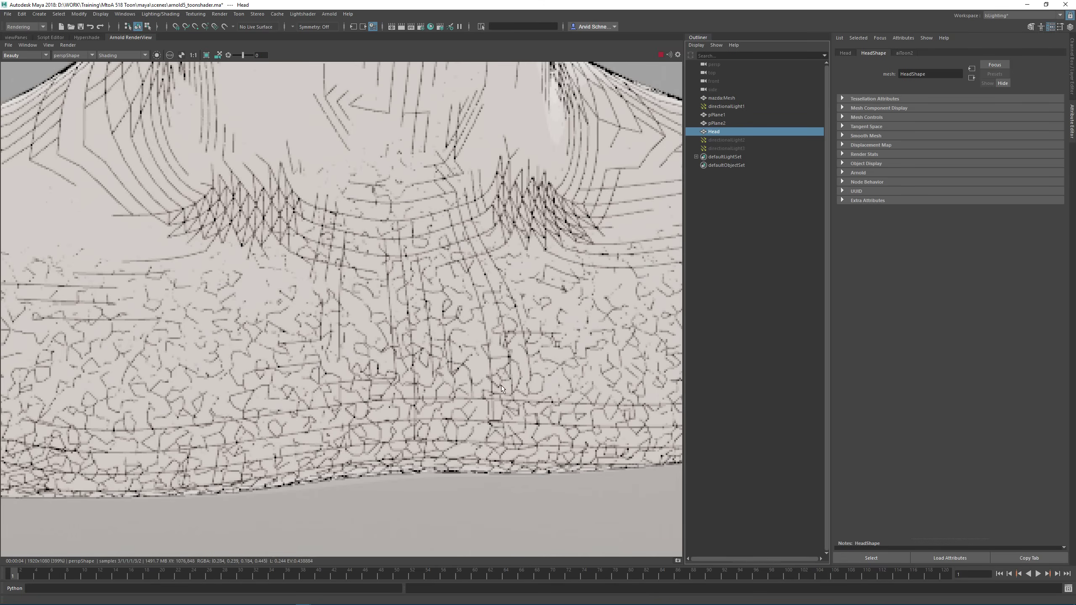
scroll(495, 373, "down", 3)
middle_click_drag(505, 187, 503, 372)
middle_click_drag(341, 161, 341, 228)
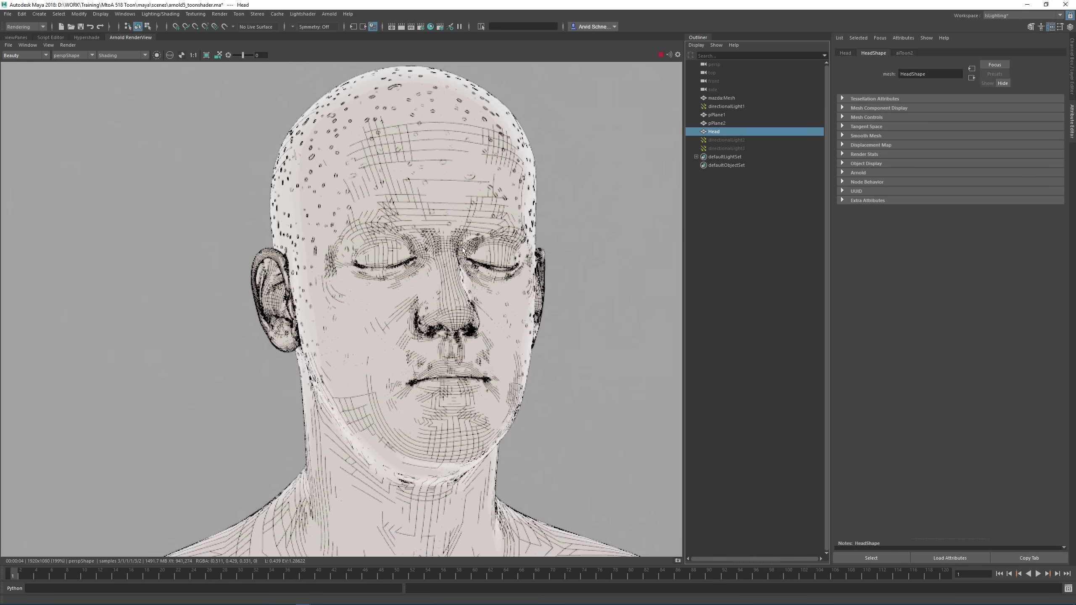
scroll(392, 112, "down", 1)
scroll(373, 263, "down", 1)
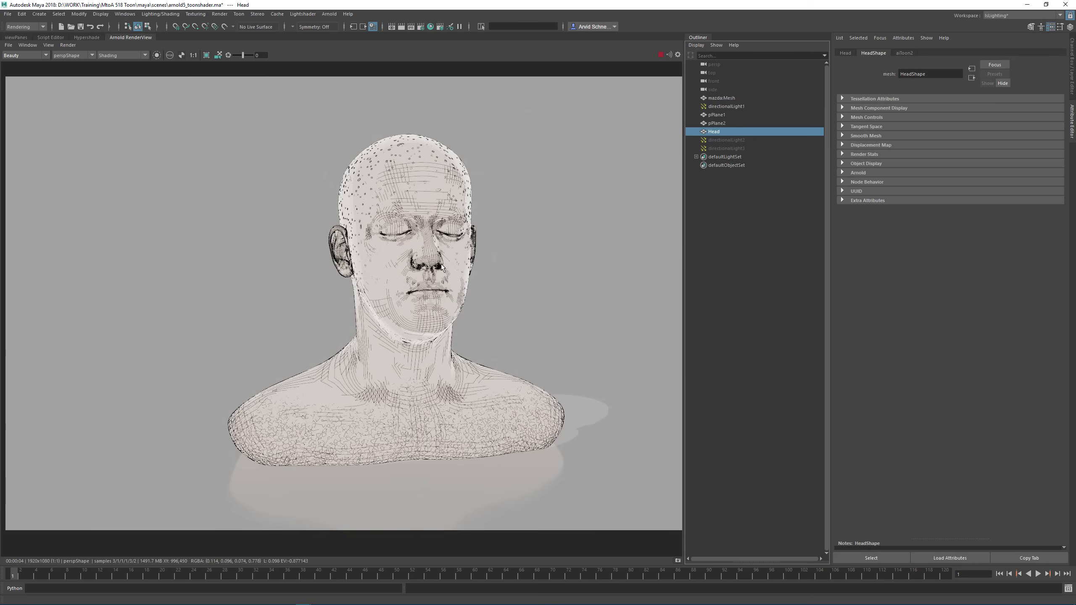
Display the RGBA_Beauty output and examine the toon shading around the head's ear and face.
left_click(18, 57)
left_click(30, 70)
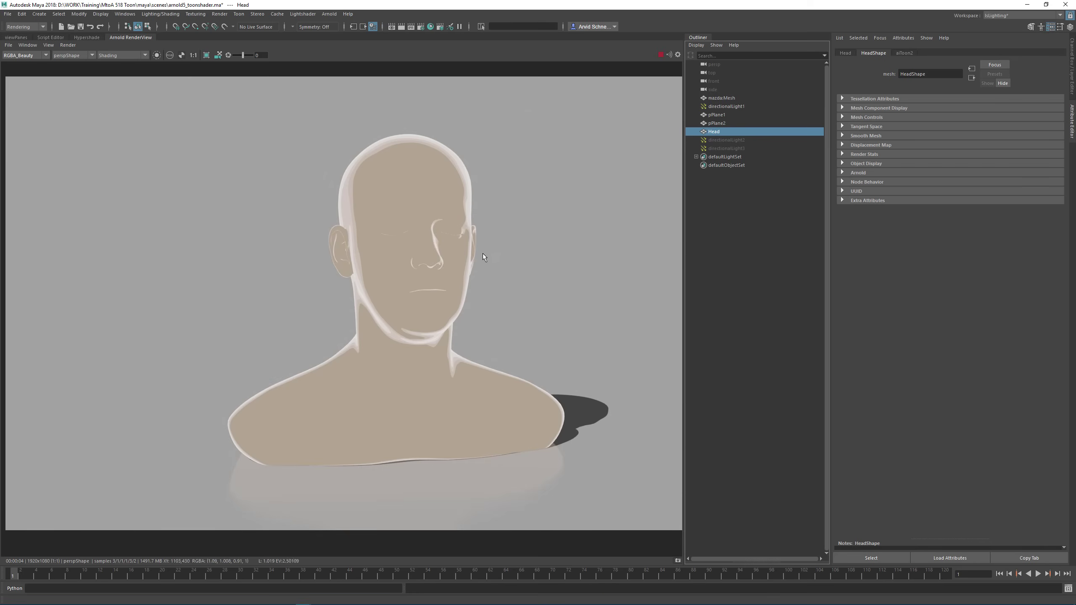
scroll(457, 286, "up", 1)
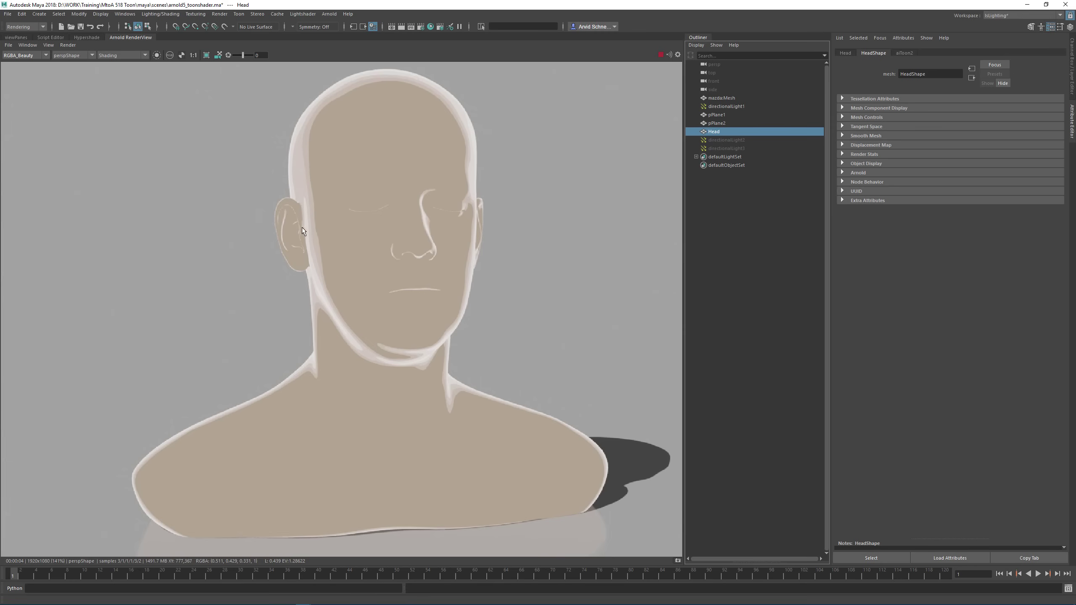
scroll(296, 158, "up", 3)
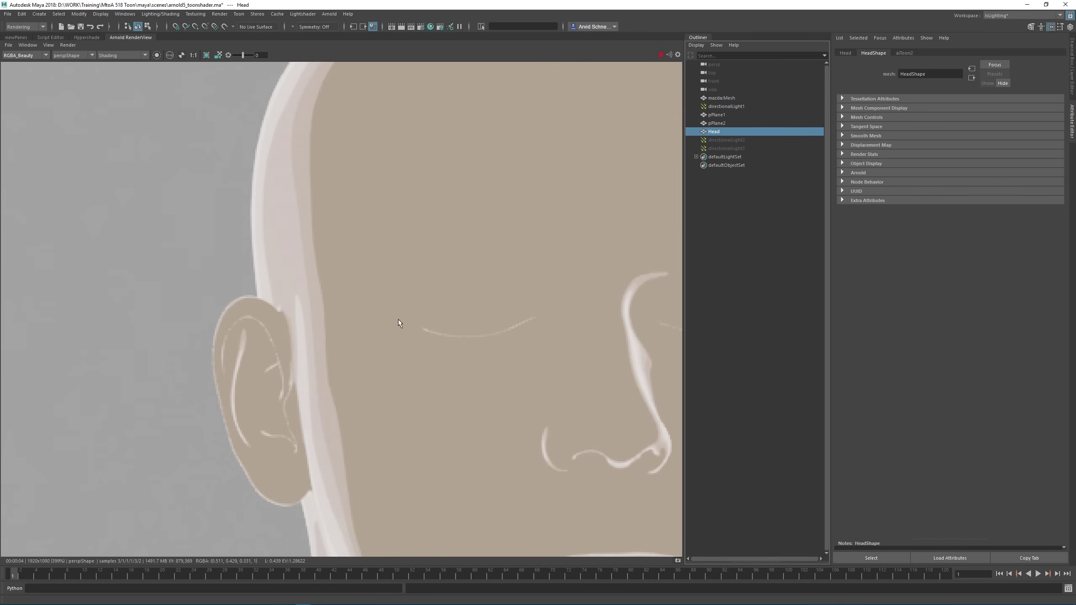
scroll(398, 321, "down", 2)
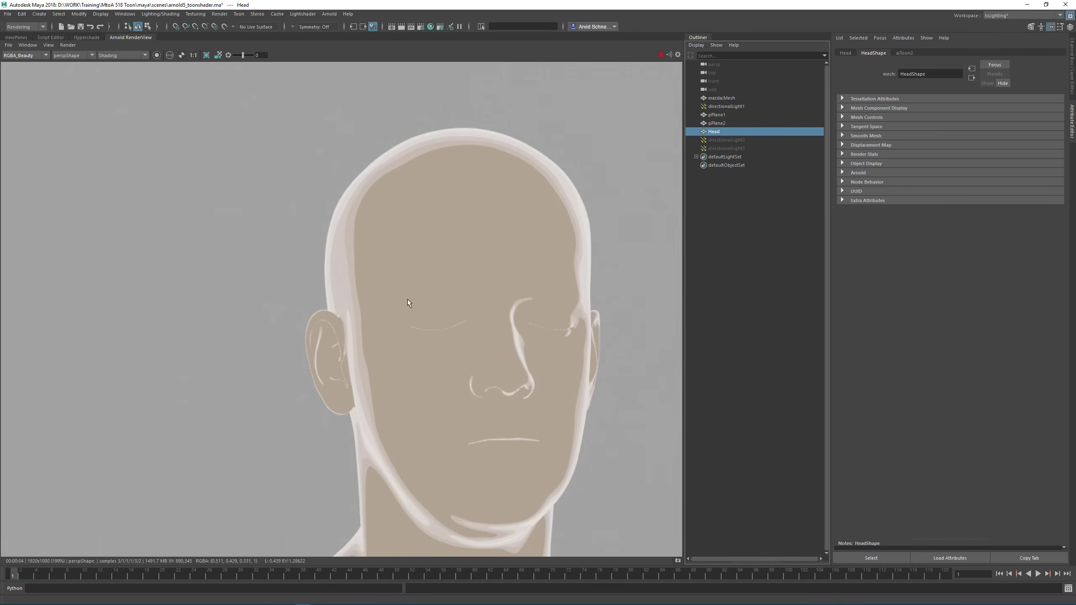
Show the head's aiToon2 shader attributes and collapse the Edge, Base, Specular and Stylized Highlight sections.
left_click(902, 53)
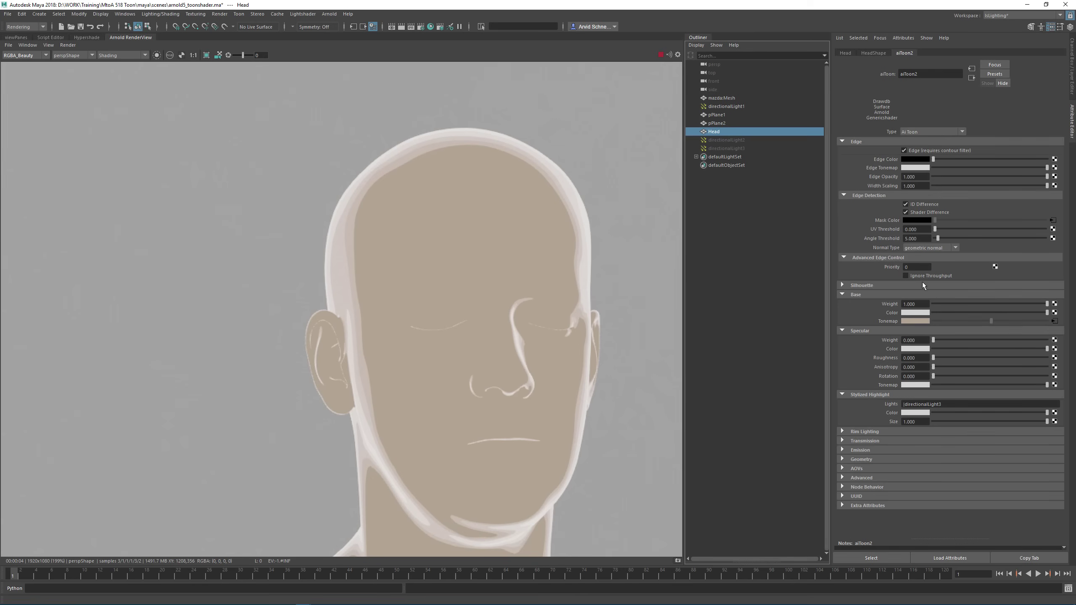
left_click(855, 142)
left_click(858, 150)
left_click(857, 151)
left_click(857, 160)
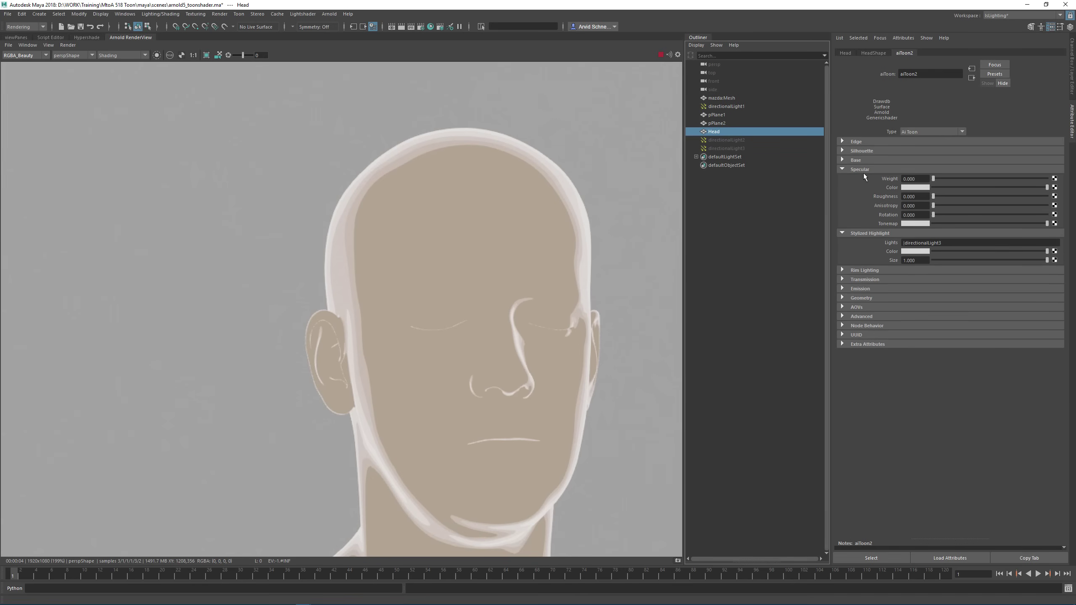
left_click(856, 169)
left_click(861, 179)
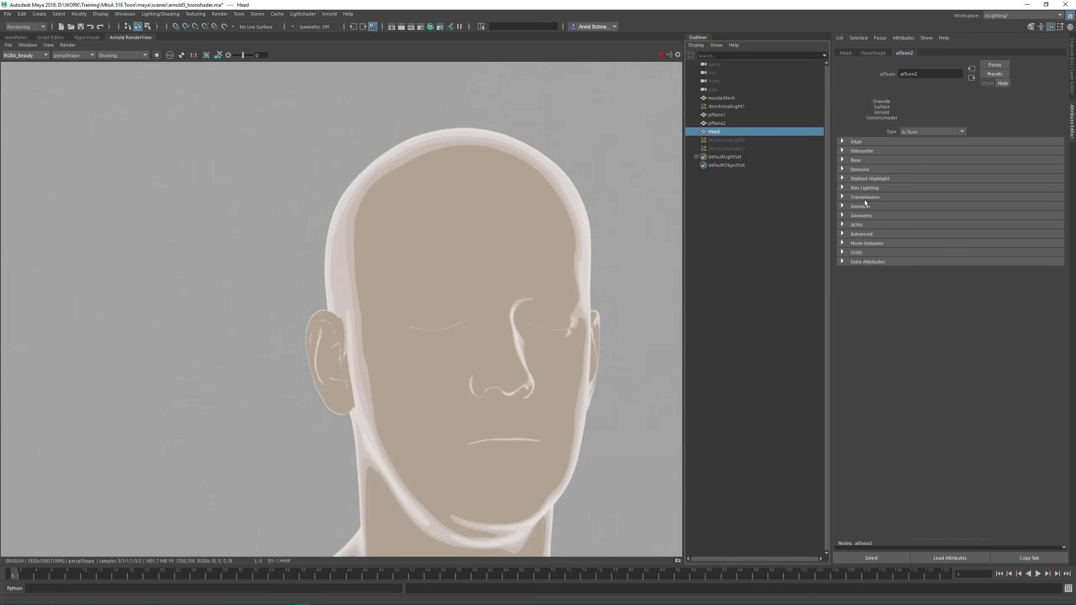
Switch to the Toon documentation in the browser and view the gallery images from Hulkbuster to the robot soldier.
key("alt+Tab")
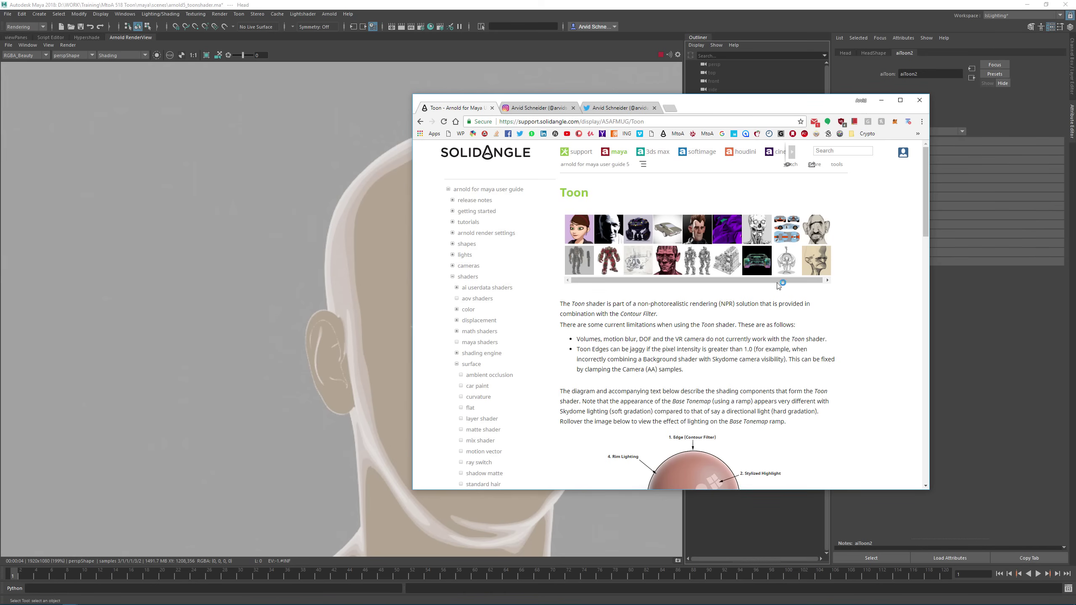
left_click(616, 263)
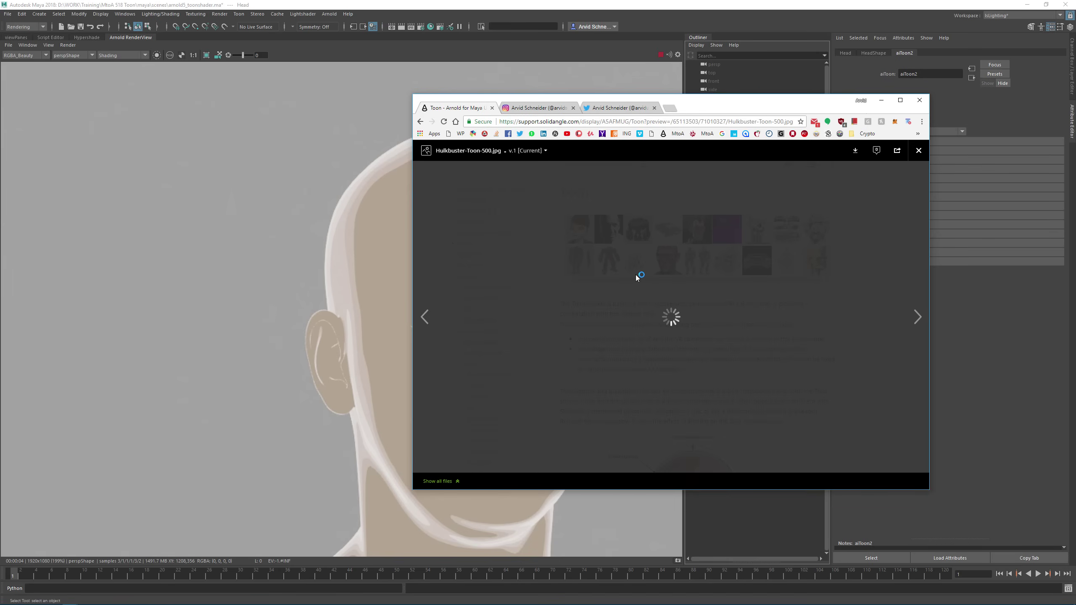
left_click(918, 317)
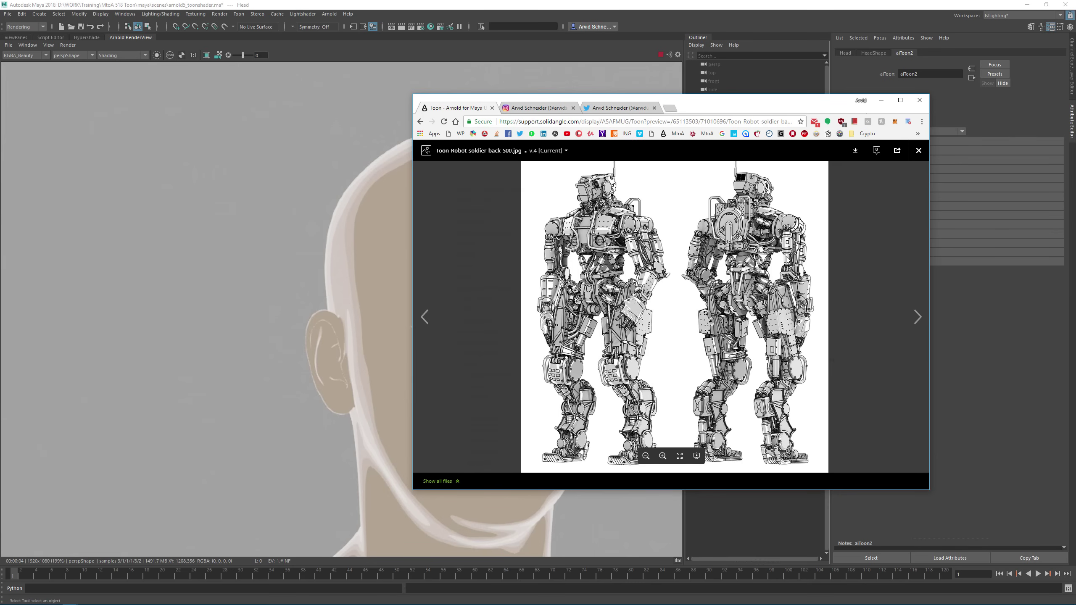
left_click(855, 234)
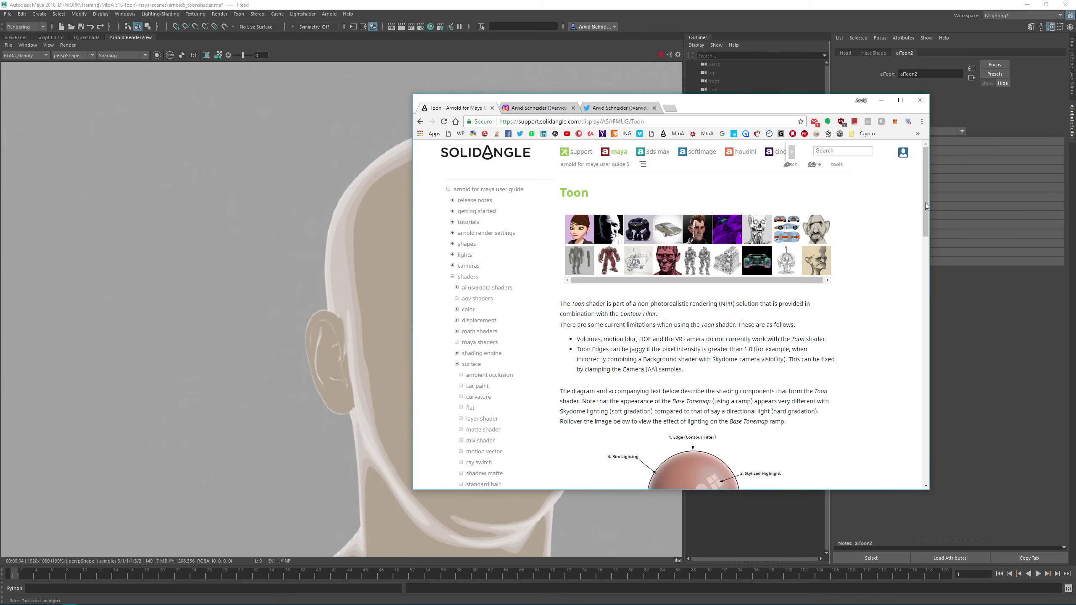
Skim the Toon documentation page down to the list of shader setting groups and back up to the introduction.
scroll(911, 297, "down", 15)
scroll(904, 327, "down", 4)
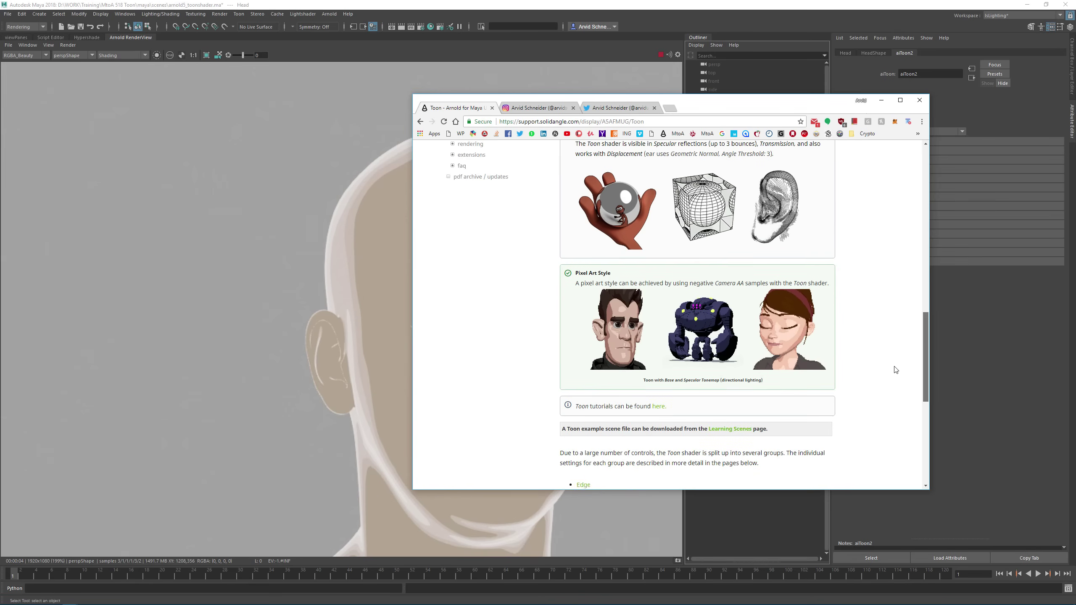
scroll(897, 424, "down", 10)
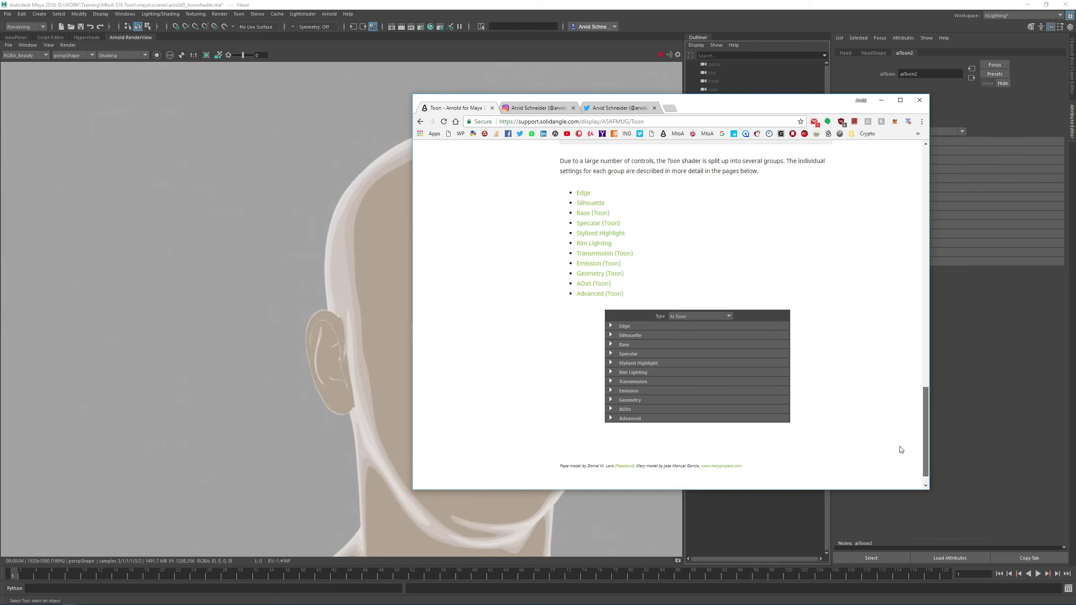
scroll(904, 318, "up", 20)
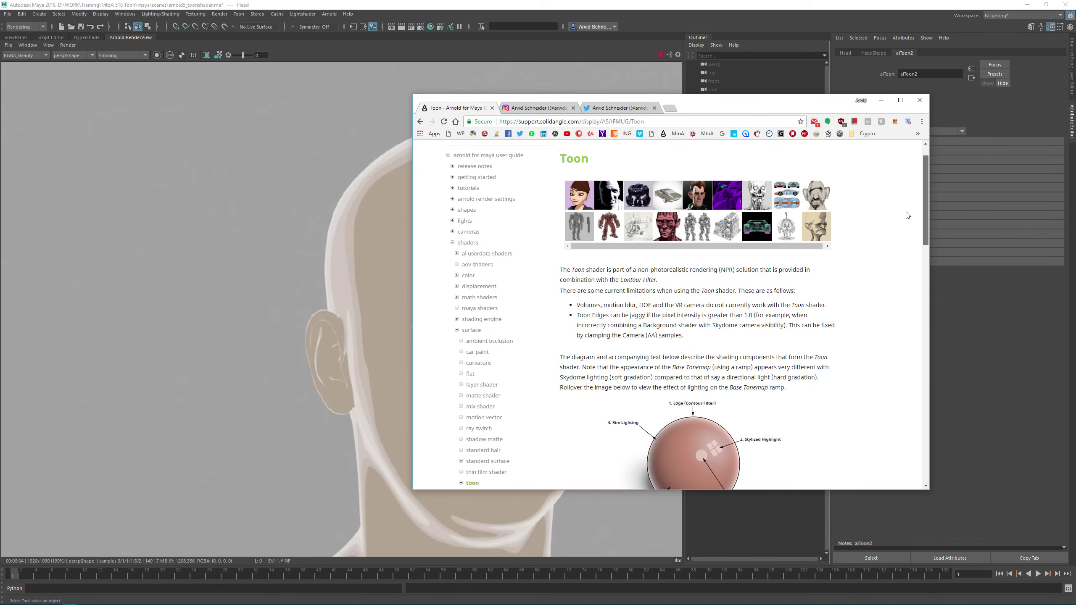
Review the Toon shader limitations on volumes, motion blur and DOF, and return to Maya.
double_click(613, 305)
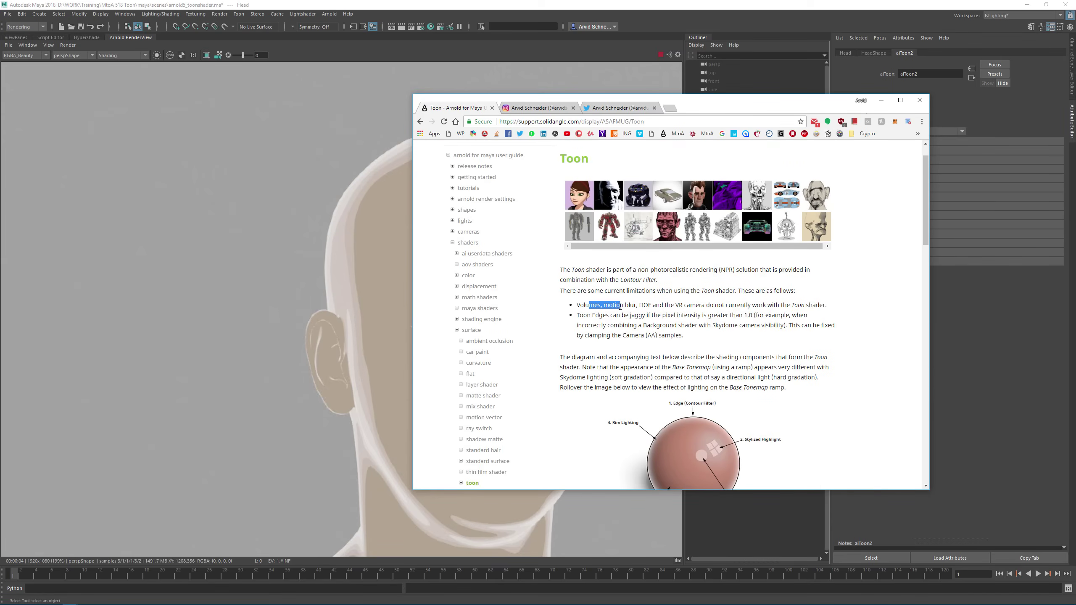
left_click(634, 312)
double_click(645, 305)
left_click(690, 312)
key("alt+Tab")
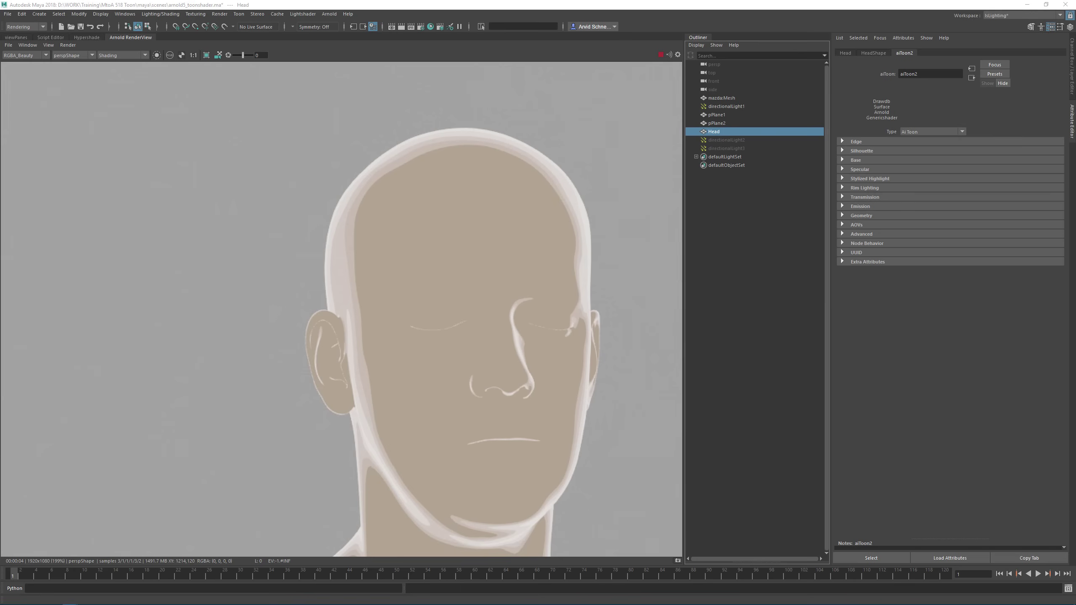
Open a floating perspective view, frame the mazda:Mesh car in it and show the car in the Arnold render.
left_click_drag(753, 152, 442, 178)
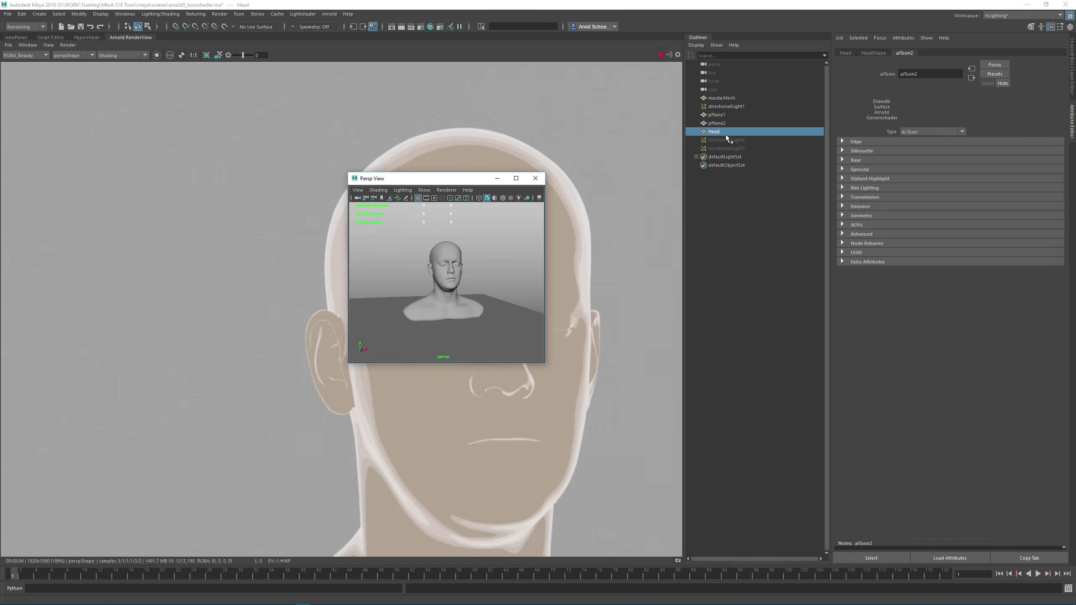
left_click(720, 98)
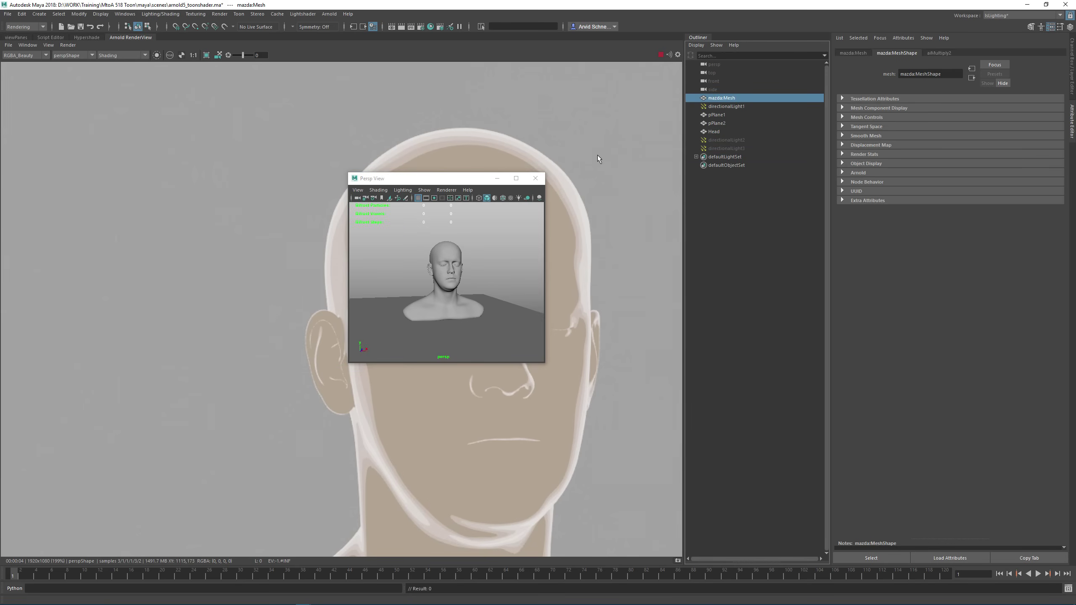
key("f")
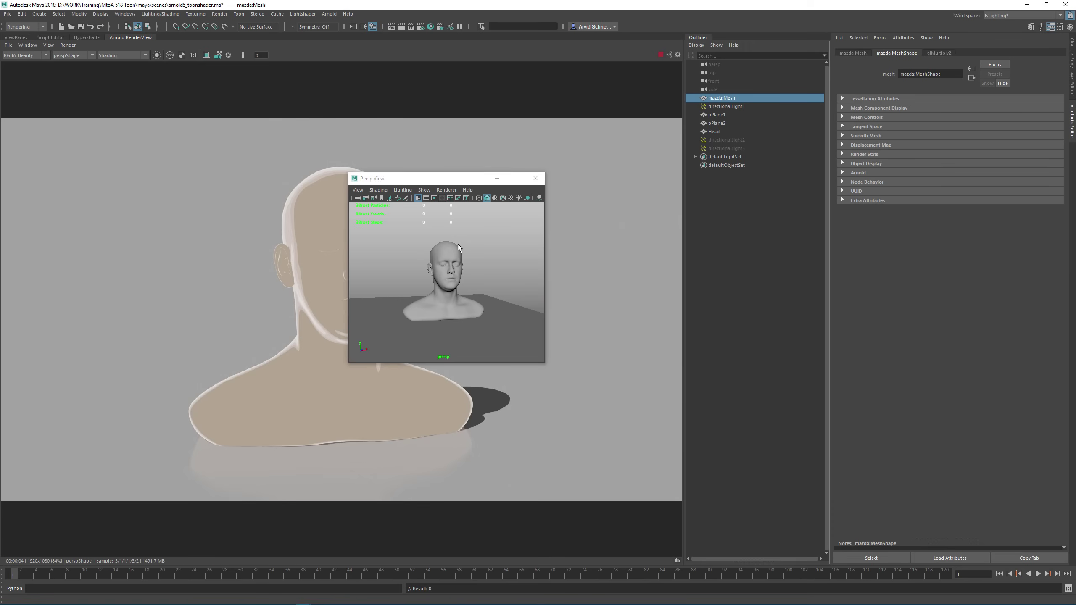
key("f")
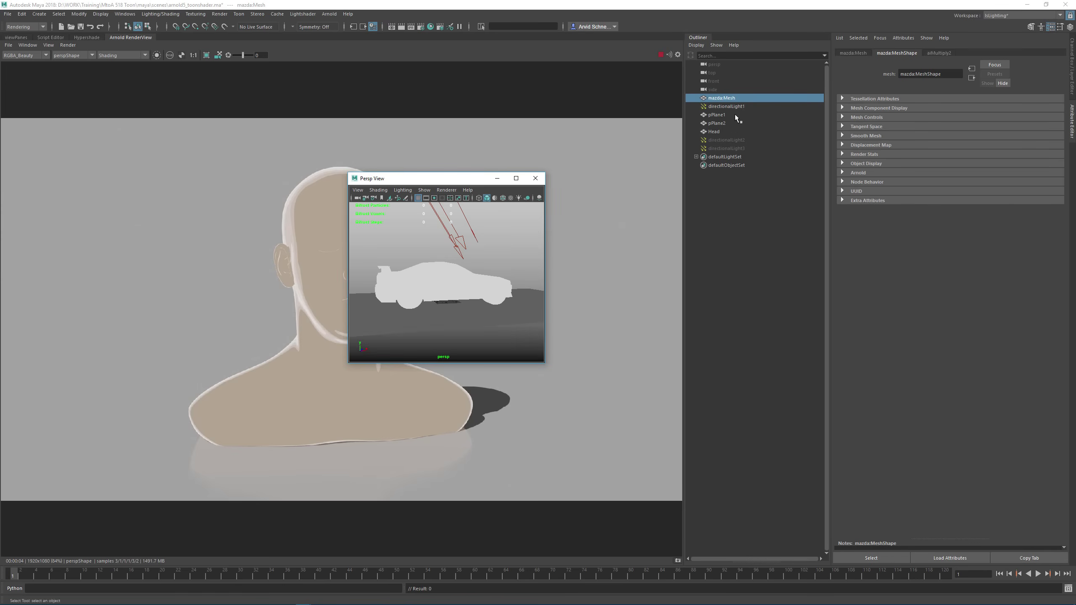
left_click_drag(441, 281, 628, 91, "alt")
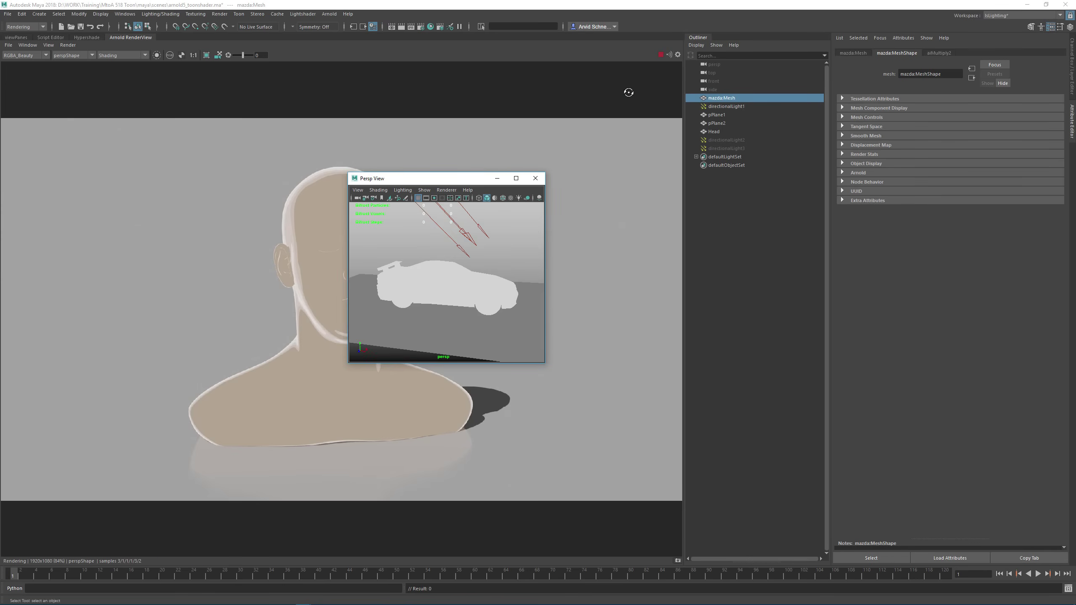
left_click(669, 56)
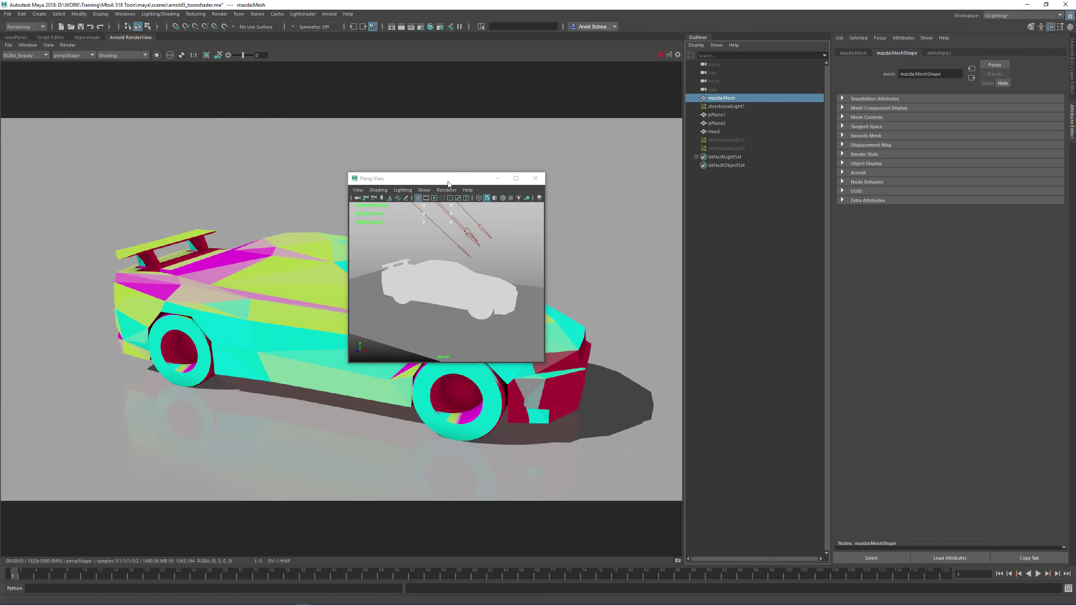
Orbit around to the car's front, then close the floating perspective view and show the main viewport.
left_click_drag(448, 181, 530, 105)
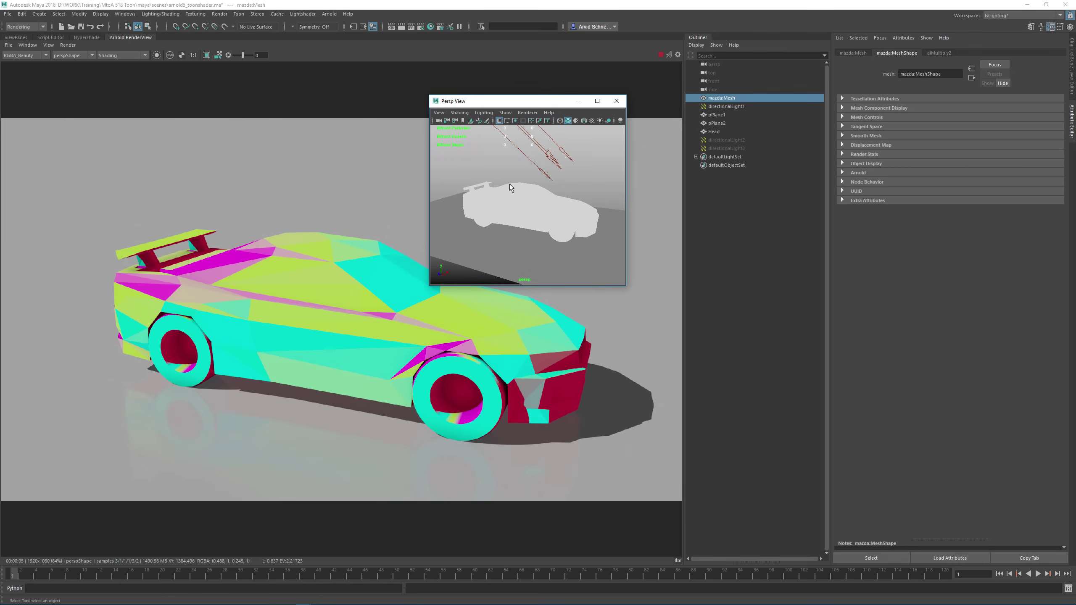
left_click_drag(509, 184, 508, 134, "alt")
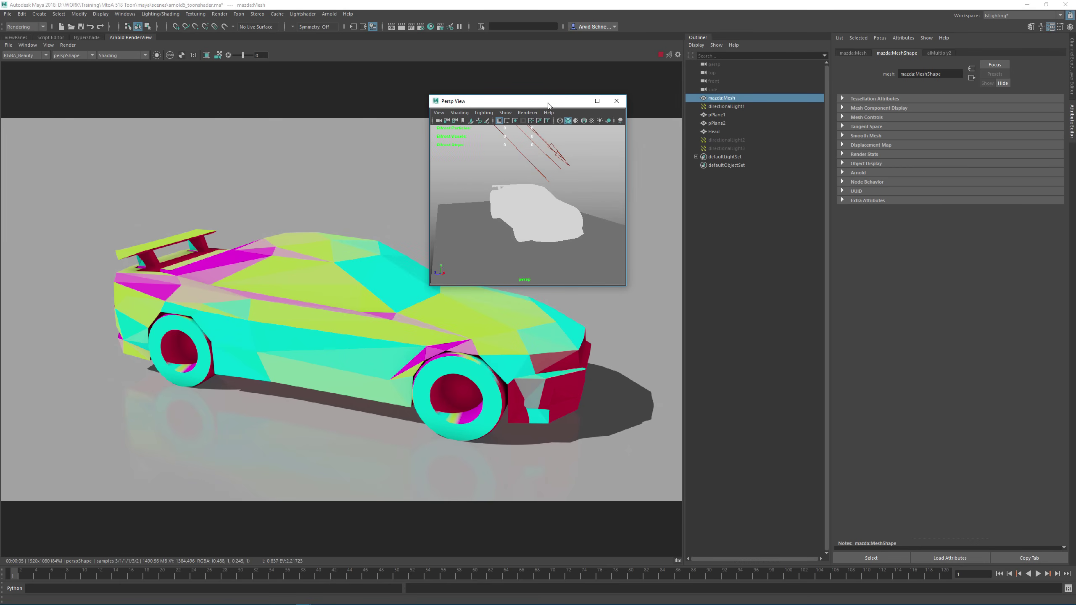
left_click(616, 101)
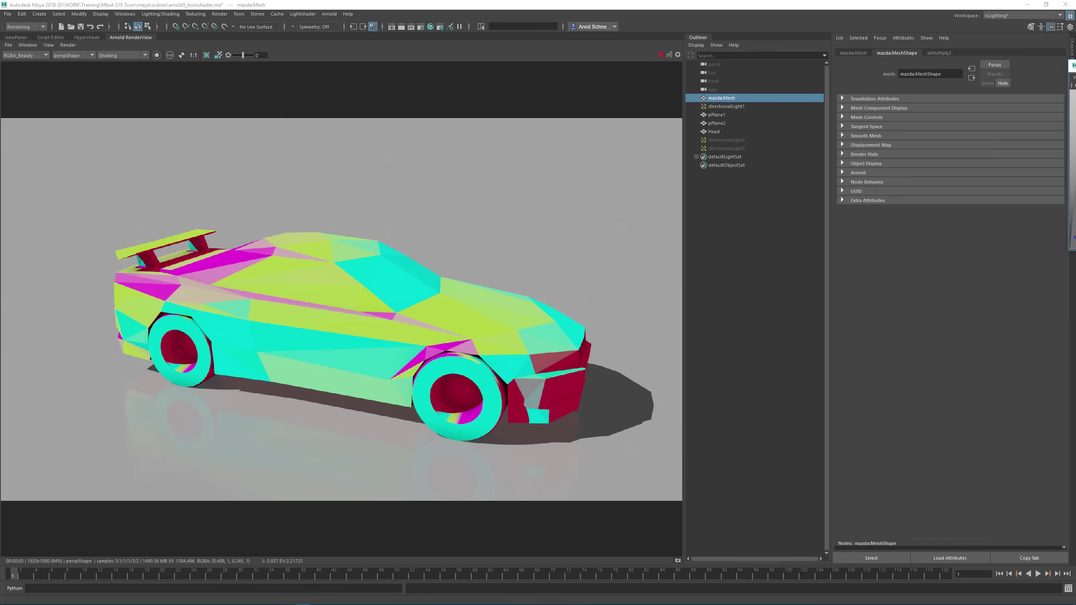
left_click(16, 38)
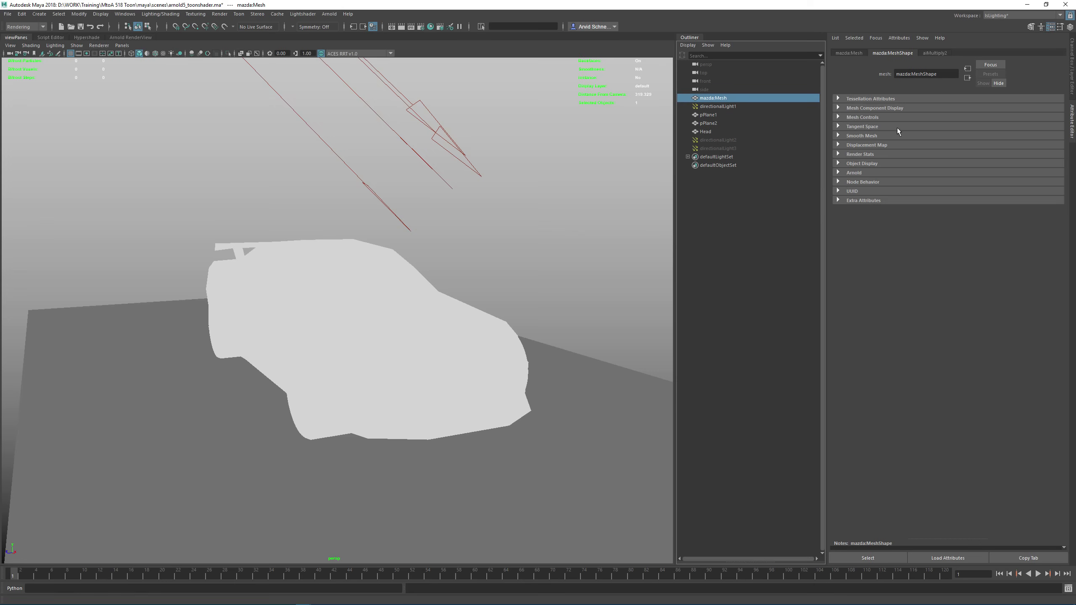
Delete all three directional lights from the scene.
left_click(717, 106)
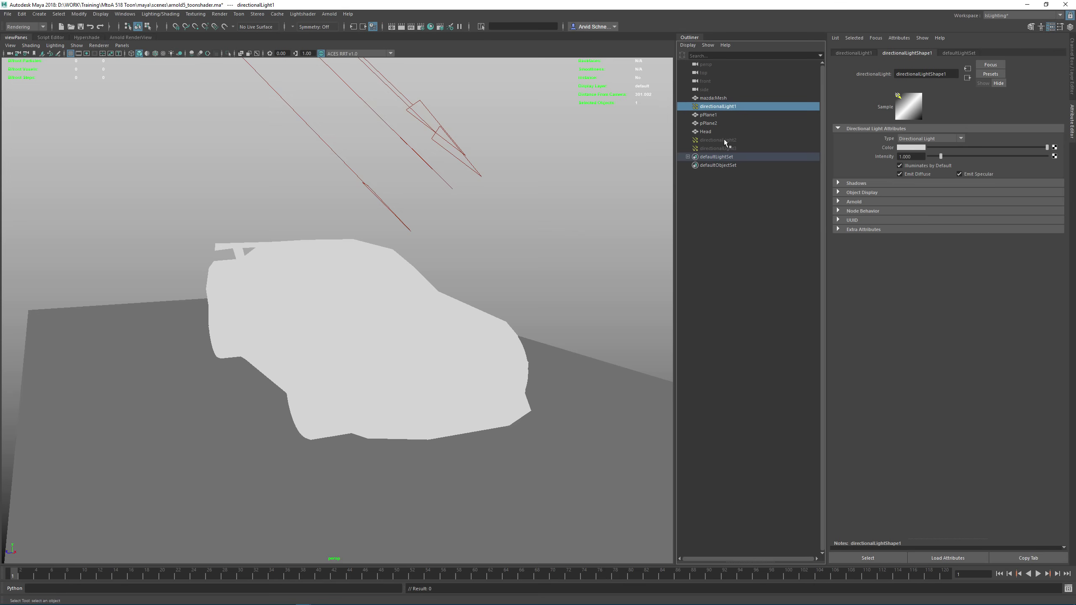
left_click(719, 140, "ctrl")
left_click(721, 148, "ctrl")
key("Delete")
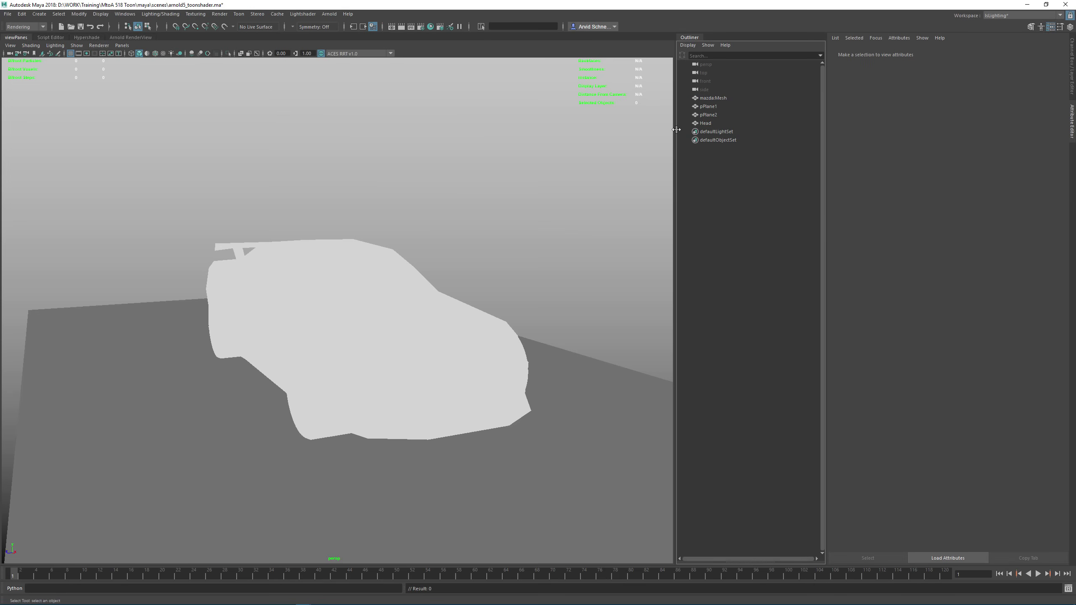
Assign a new aiStandardSurface shader to the mazda:Mesh car.
scroll(466, 246, "down", 5)
left_click(377, 295)
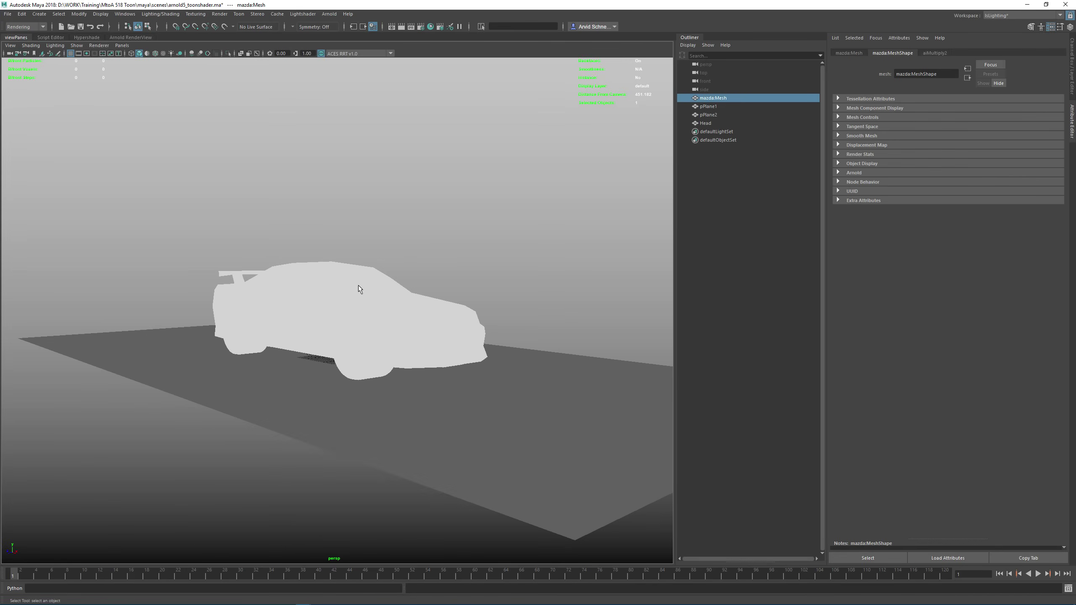
mouse_move(358, 285)
right_mouse_down()
mouse_move(377, 345)
mouse_move(378, 499)
mouse_move(424, 500)
right_mouse_up()
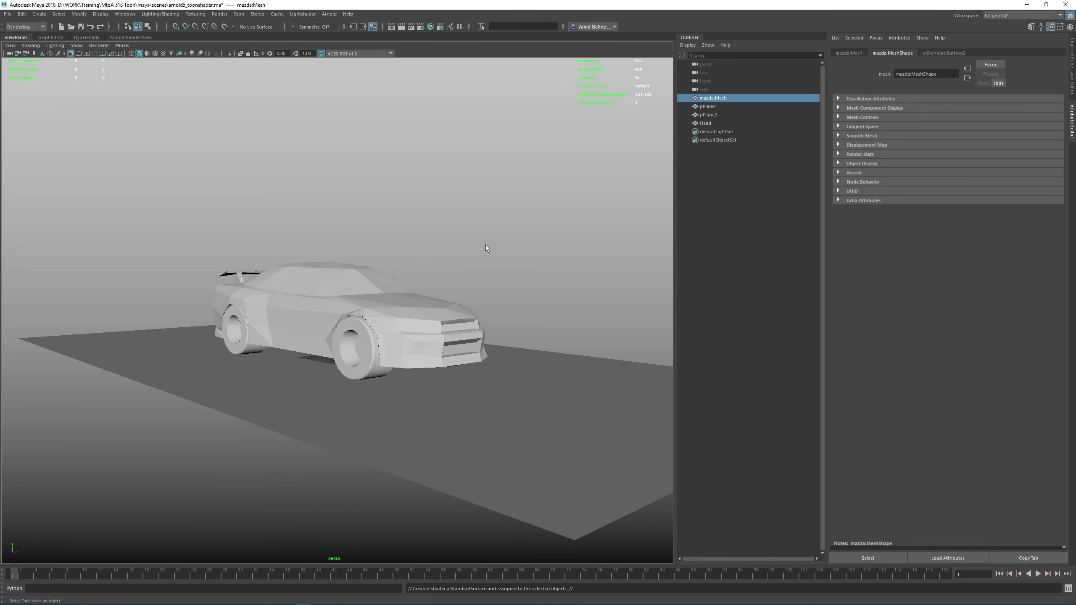
mouse_move(427, 221)
left_mouse_down("alt")
mouse_move(446, 230)
mouse_move(418, 221)
left_mouse_up("alt")
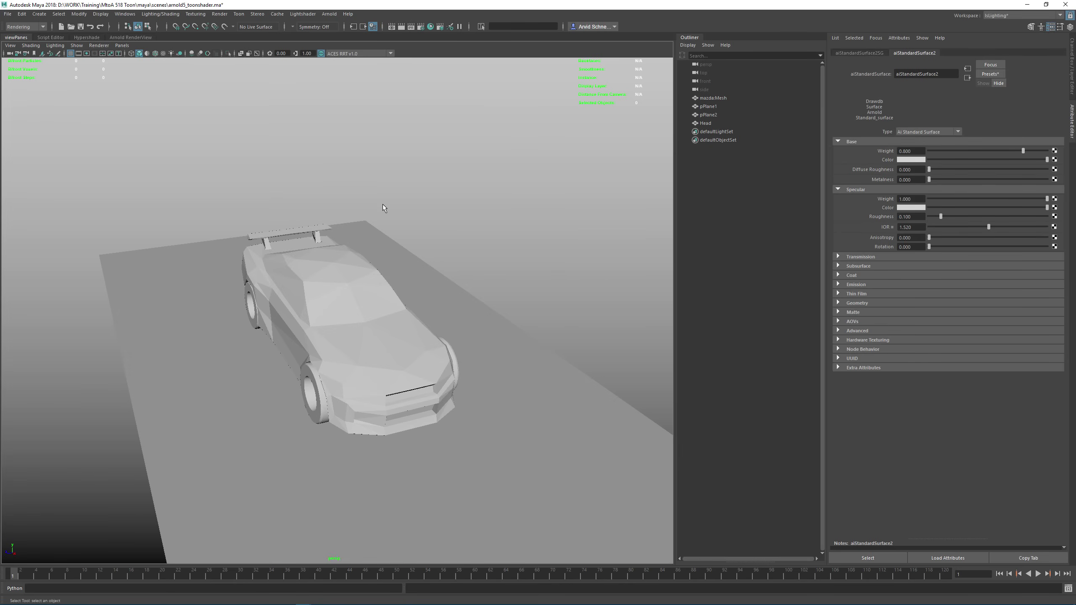
Save the scene under the new name arnold5_toonshader.tutorial.ma.
left_click(8, 13)
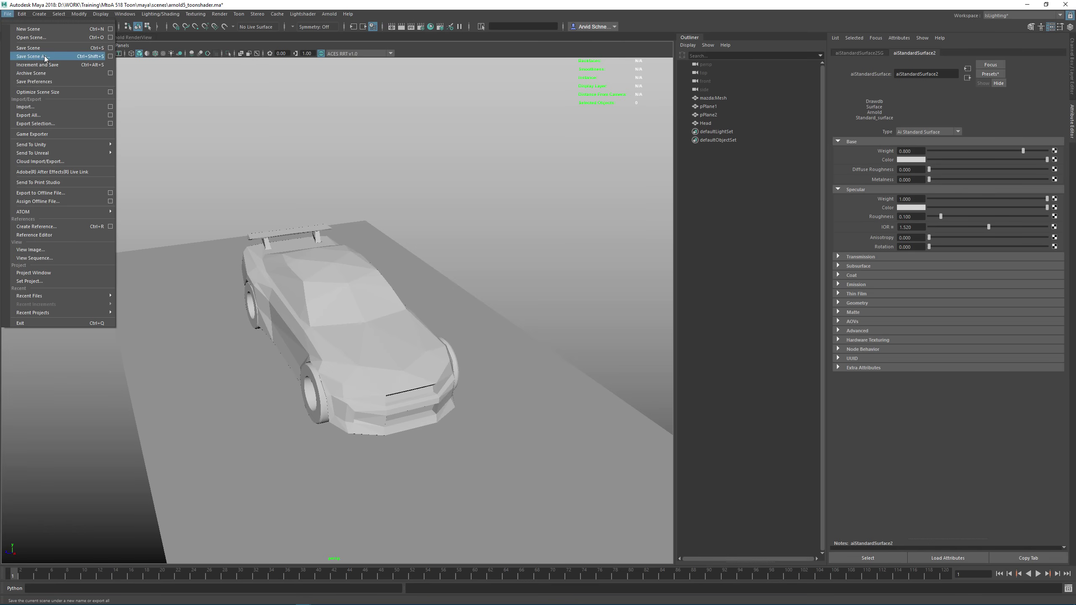
left_click(45, 57)
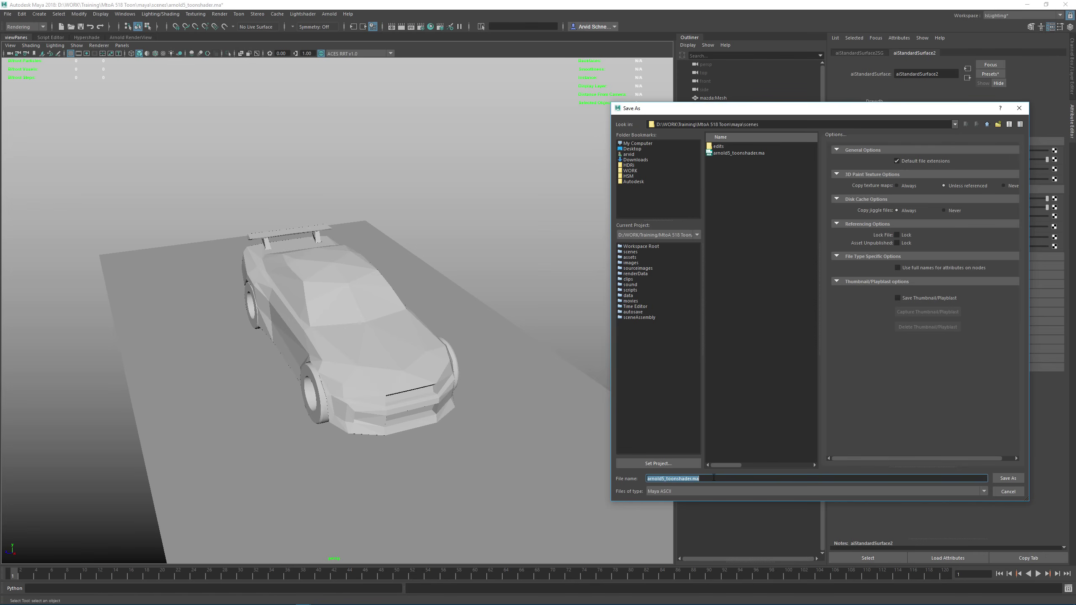
left_click(713, 478)
key("Return")
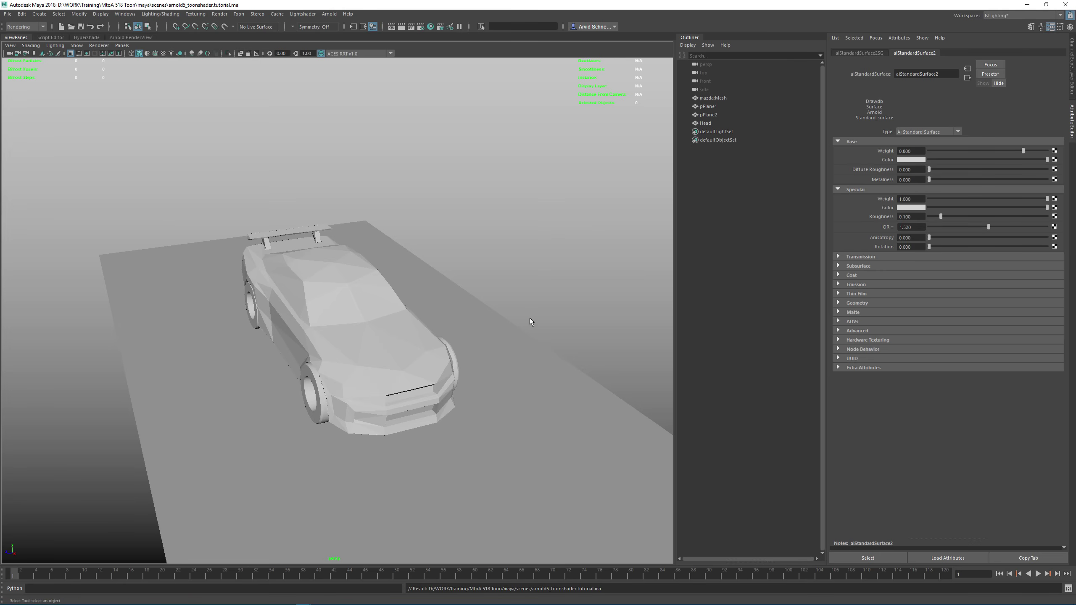
Set up a lower three-quarter front view of the car and start an Arnold render.
left_click_drag(319, 306, 325, 293, "alt")
left_click(330, 13)
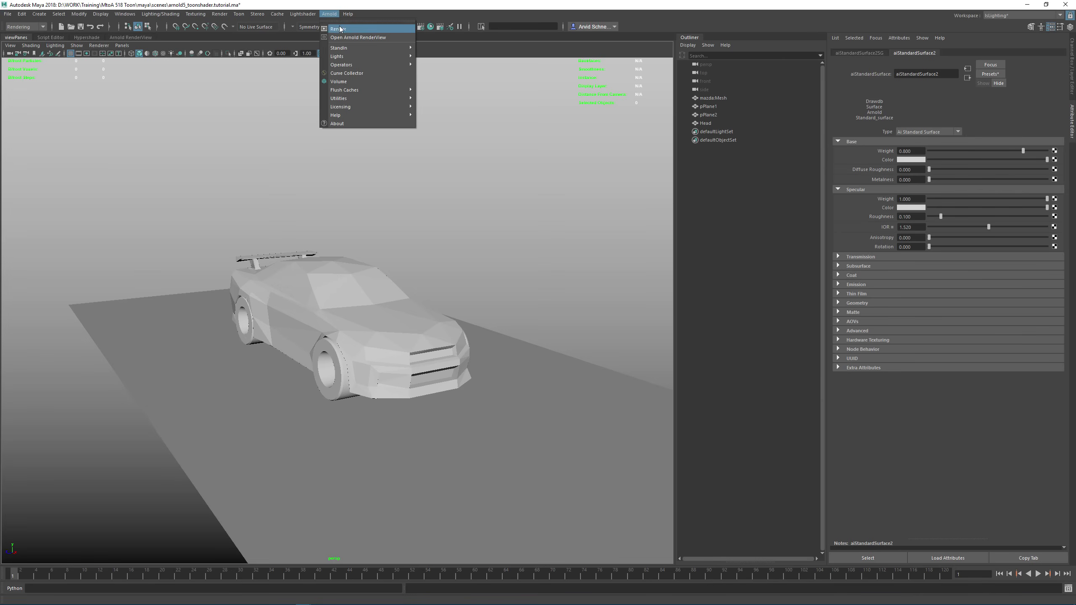
left_click(341, 29)
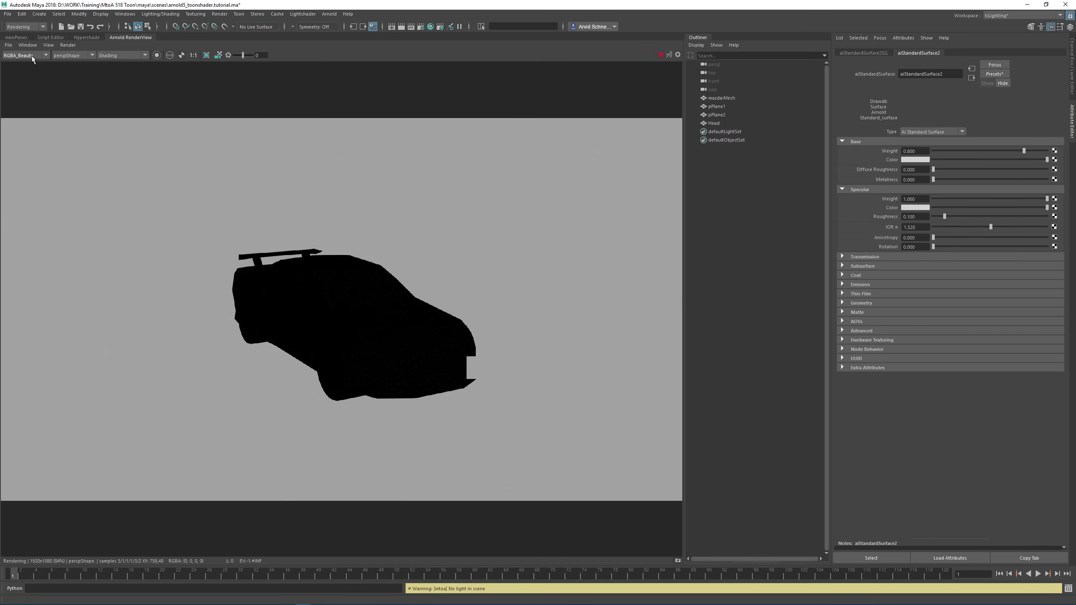
Display the Beauty output in the Arnold render view and turn on Progressive Refinement.
left_click(24, 56)
left_click(19, 63)
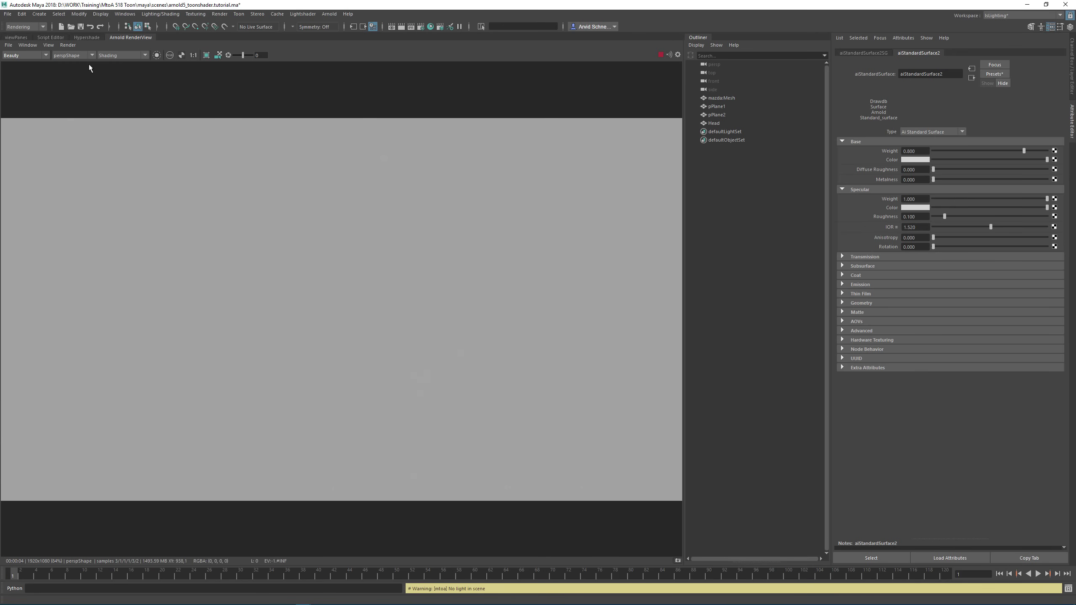
left_click(69, 46)
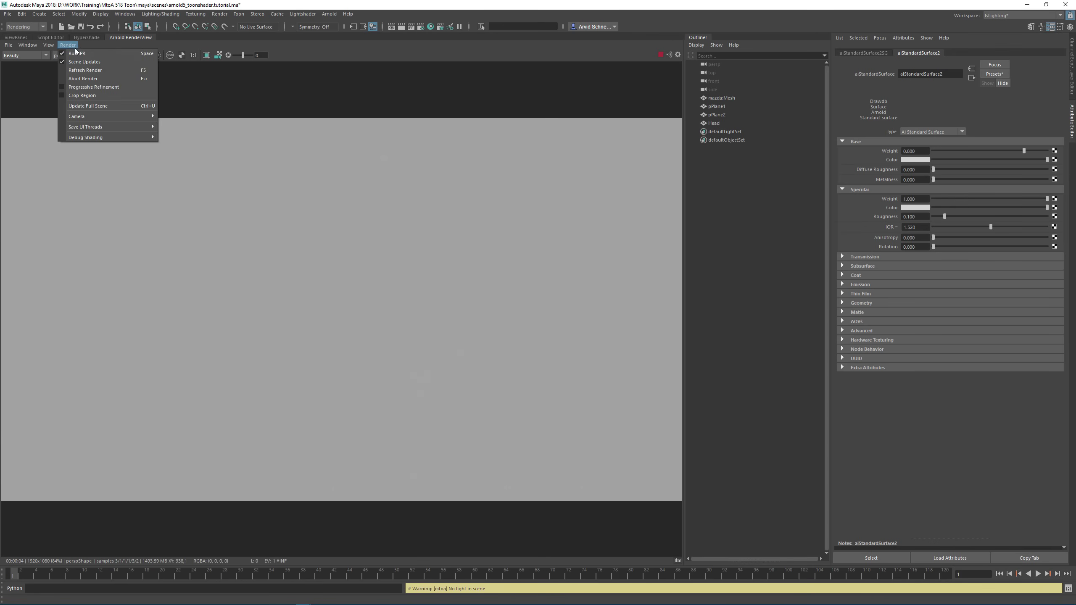
left_click(95, 87)
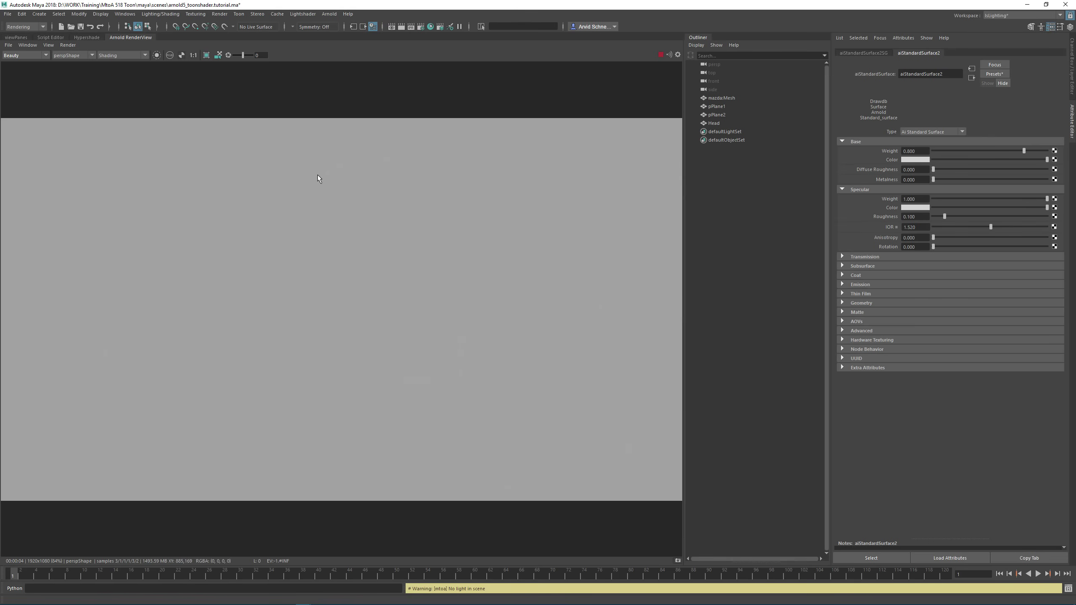
Return to the perspective viewport and create a directional light.
left_click(16, 37)
left_click_drag(254, 237, 326, 80, "alt")
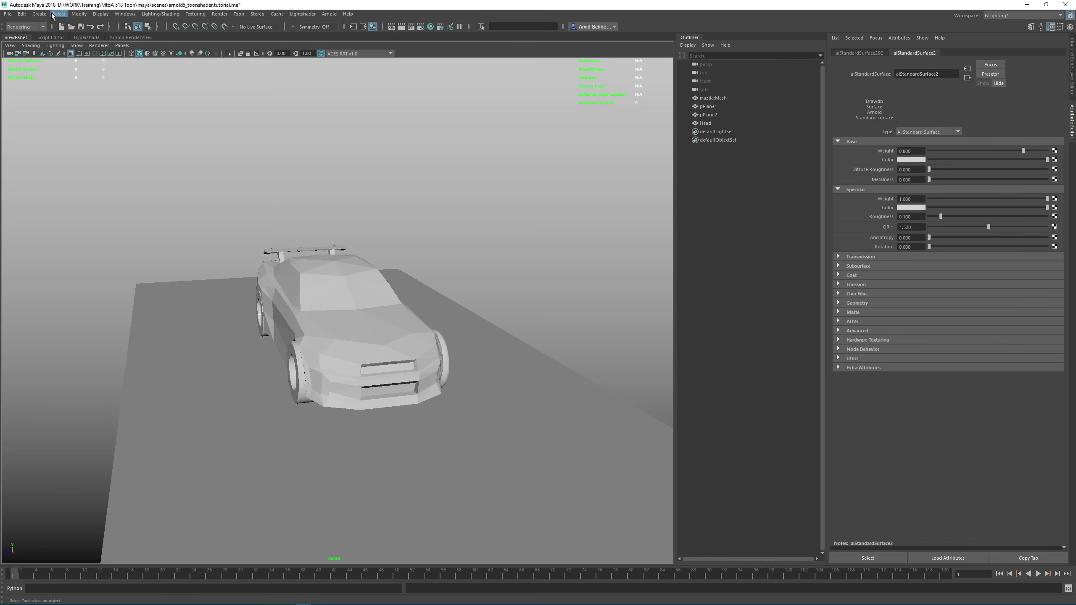
left_click(39, 14)
mouse_move(85, 67)
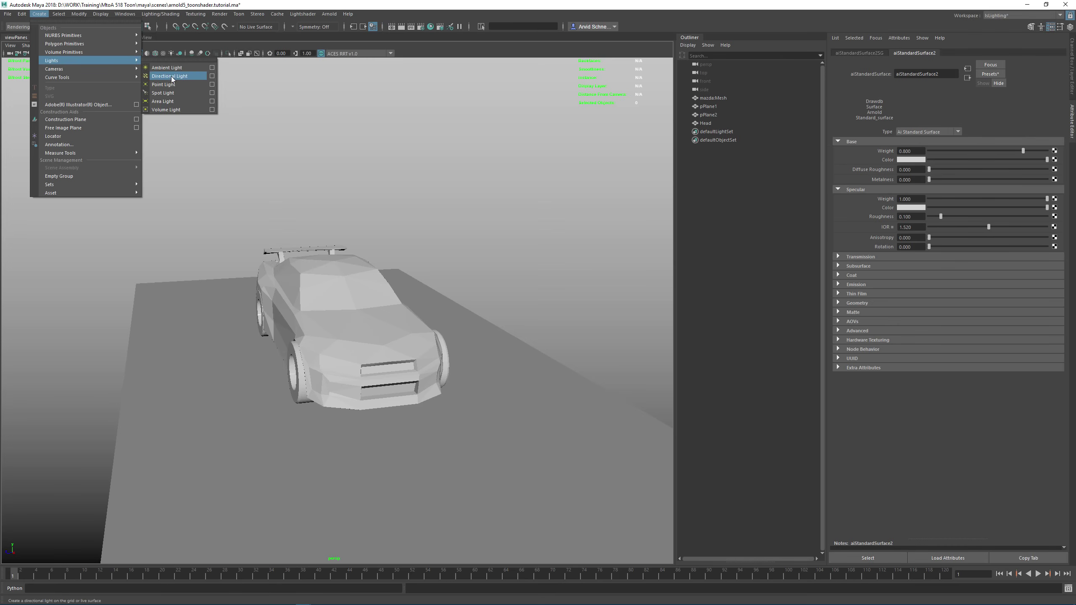
left_click(171, 77)
Raise the directional light above the car and rotate it to point down at the car.
left_click_drag(436, 224, 405, 238, "alt")
key("w")
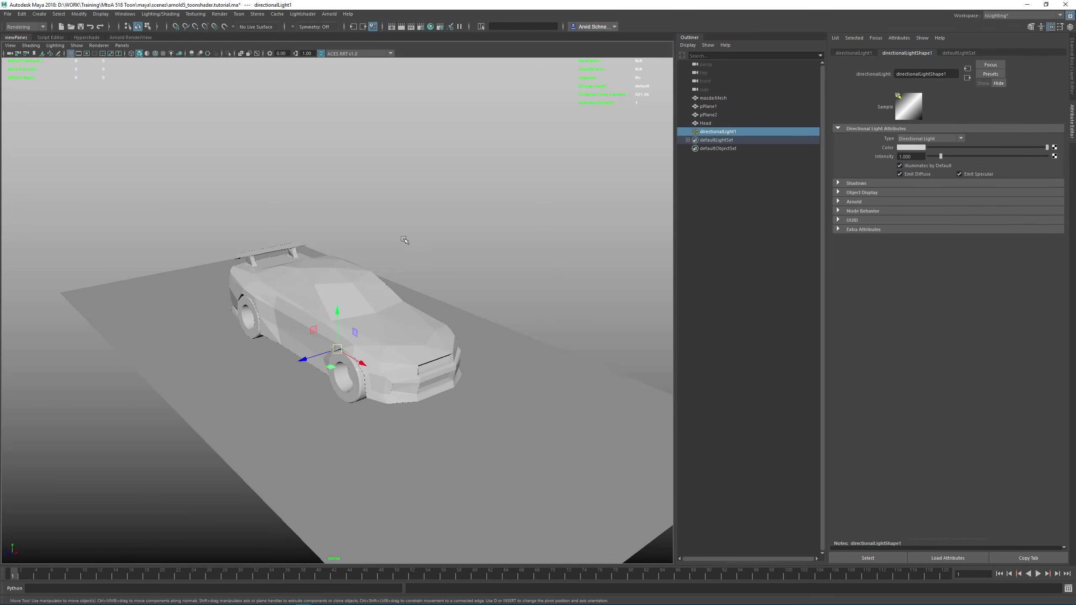
mouse_move(336, 306)
left_mouse_down()
mouse_move(336, 187)
mouse_move(292, 204)
mouse_move(311, 260)
left_mouse_up()
key("e")
Turn on selection highlighting in the viewport and select the car mesh.
left_click(76, 46)
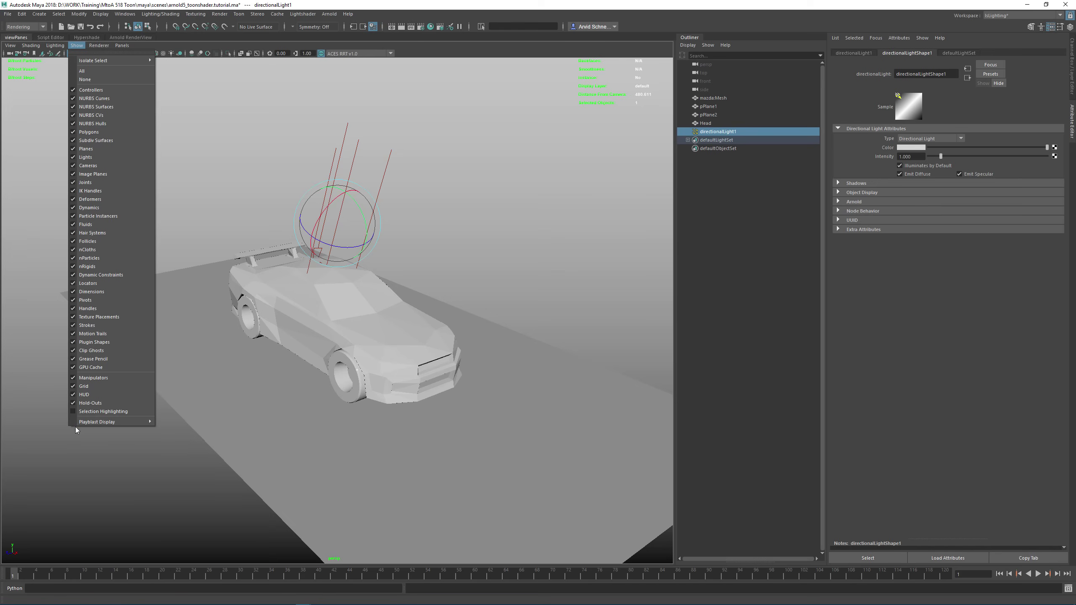
left_click(101, 411)
mouse_move(299, 315)
left_mouse_down("alt")
mouse_move(333, 300)
mouse_move(407, 322)
mouse_move(477, 231)
mouse_move(533, 250)
mouse_move(440, 271)
mouse_move(447, 243)
mouse_move(421, 255)
left_mouse_up("alt")
left_click(332, 299)
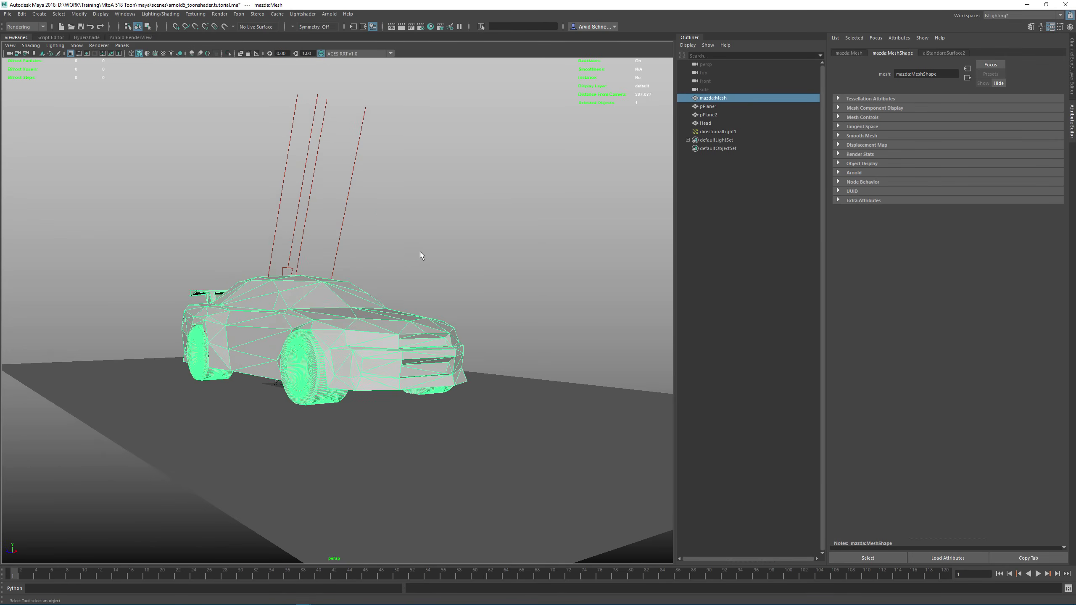
Set the Arnold render filter to gaussian with a width of 2 and close the render settings.
left_click(131, 37)
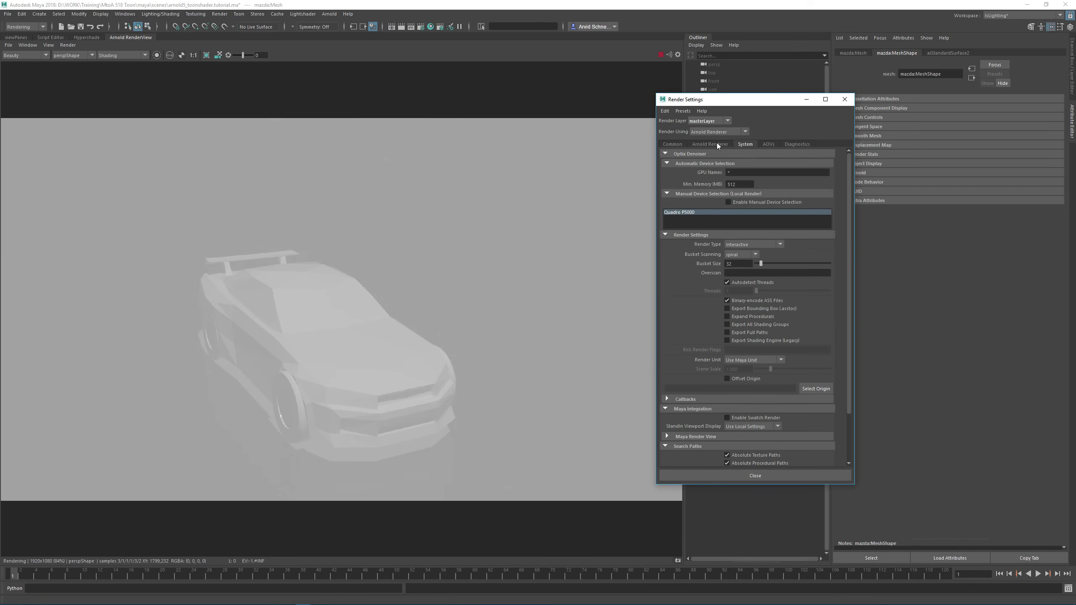
left_click(715, 144)
left_click(747, 283)
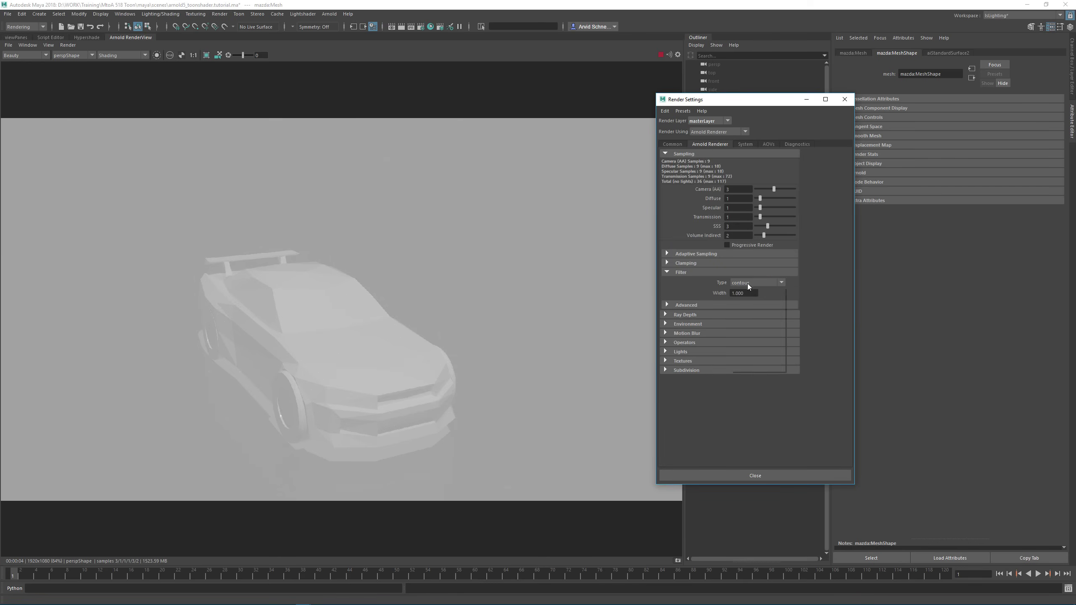
left_click(740, 350)
left_click(745, 293)
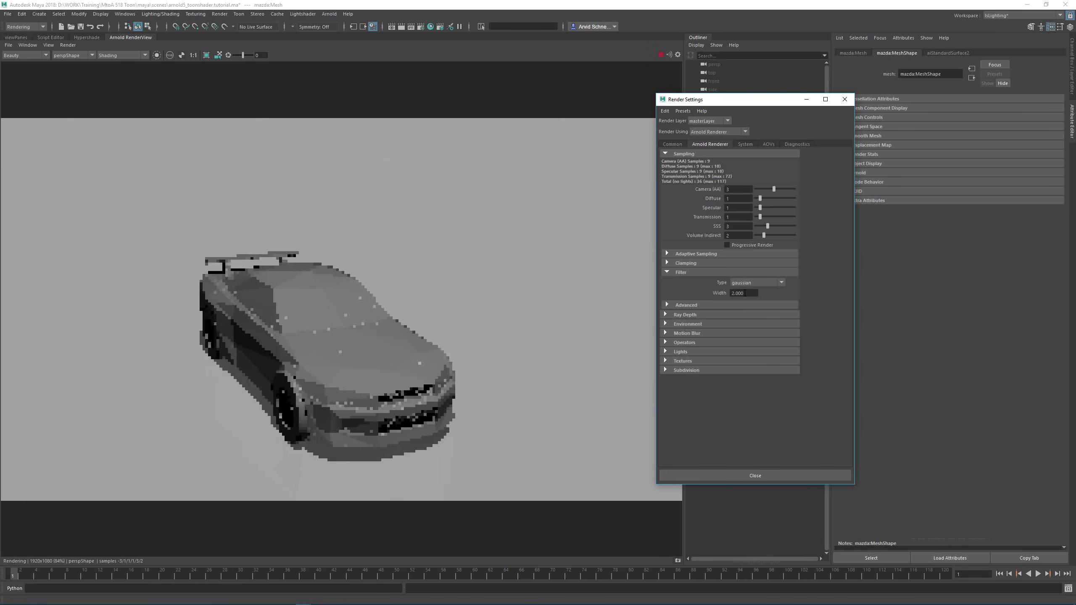
left_click(845, 99)
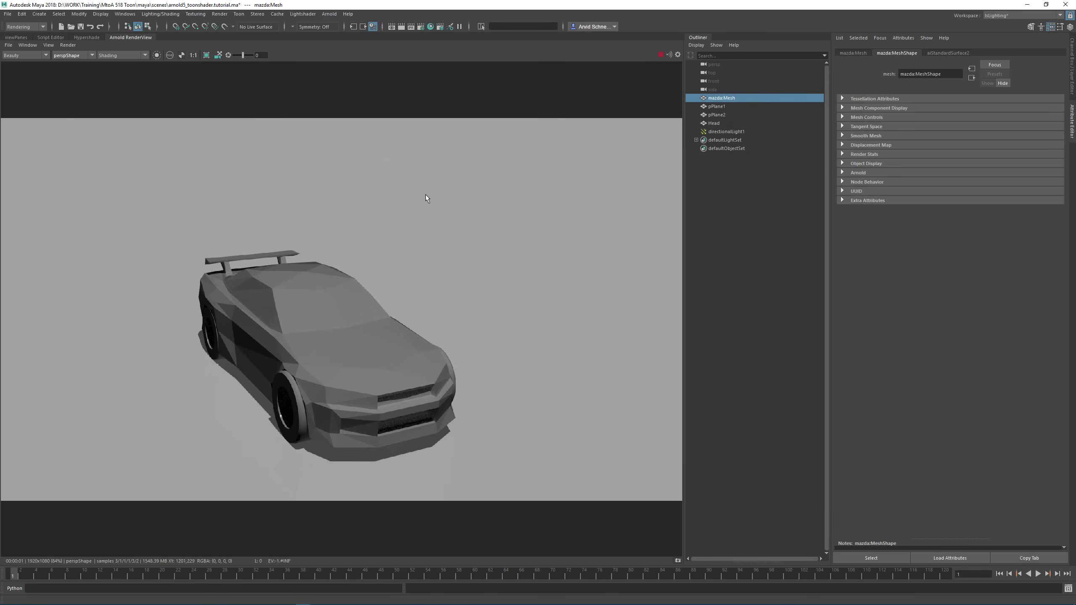
Show the aiShadowMatte shader attributes of the pPlane1 ground plane.
left_click(722, 107)
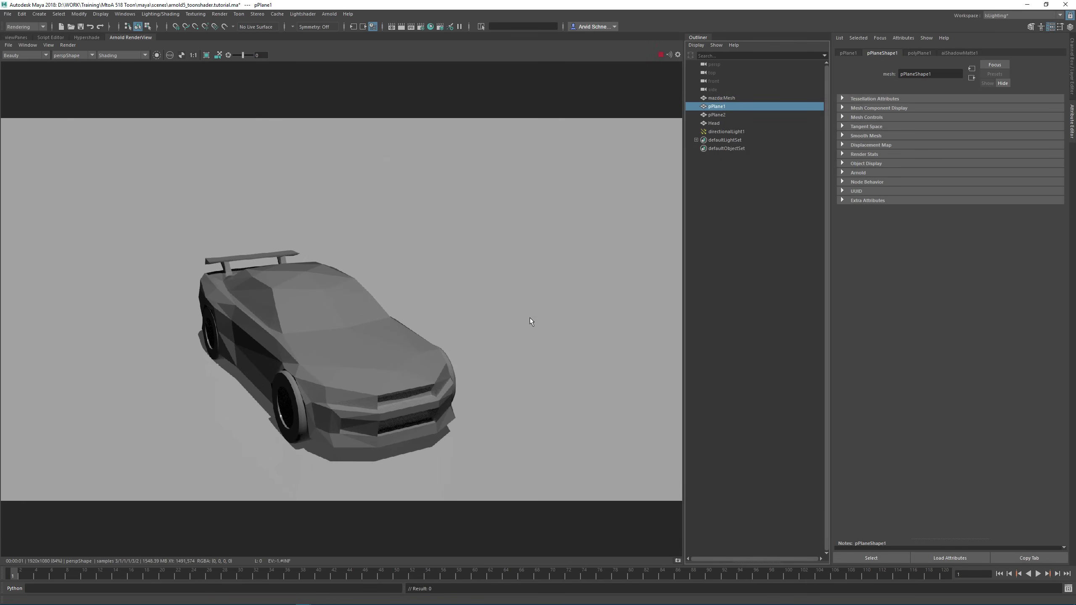
key("Down")
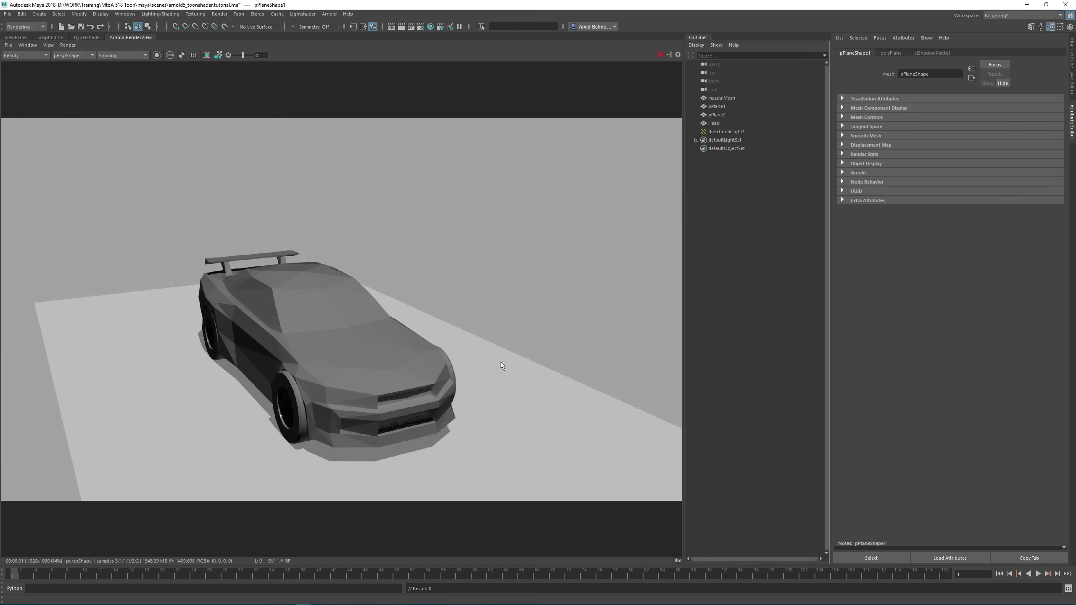
left_click(926, 53)
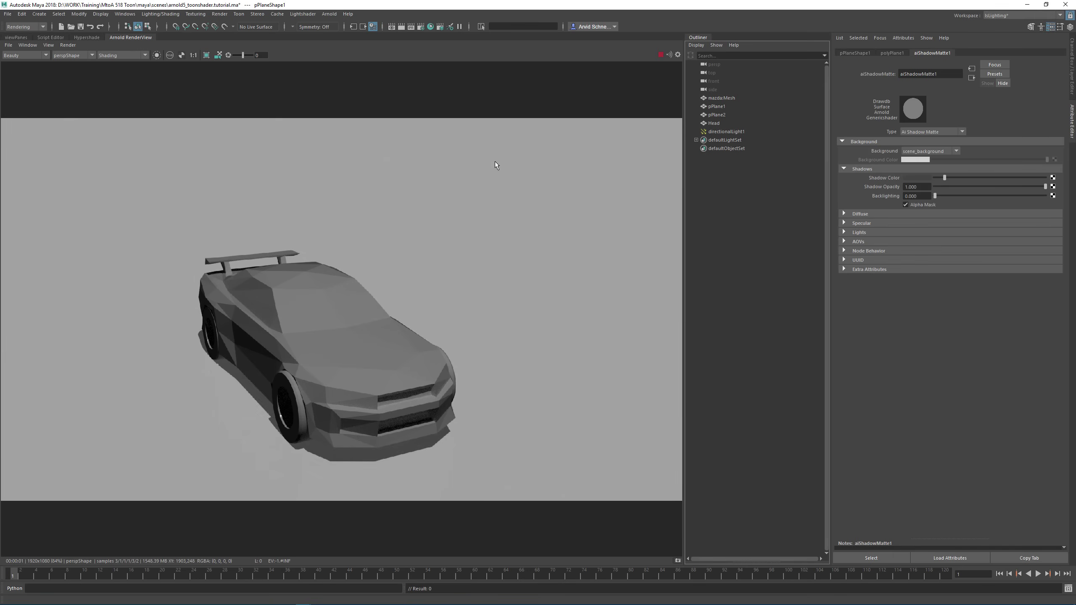
Enable 3D camera manipulation in the render view and reframe the car higher and larger in the image.
middle_click_drag(213, 168, 231, 150)
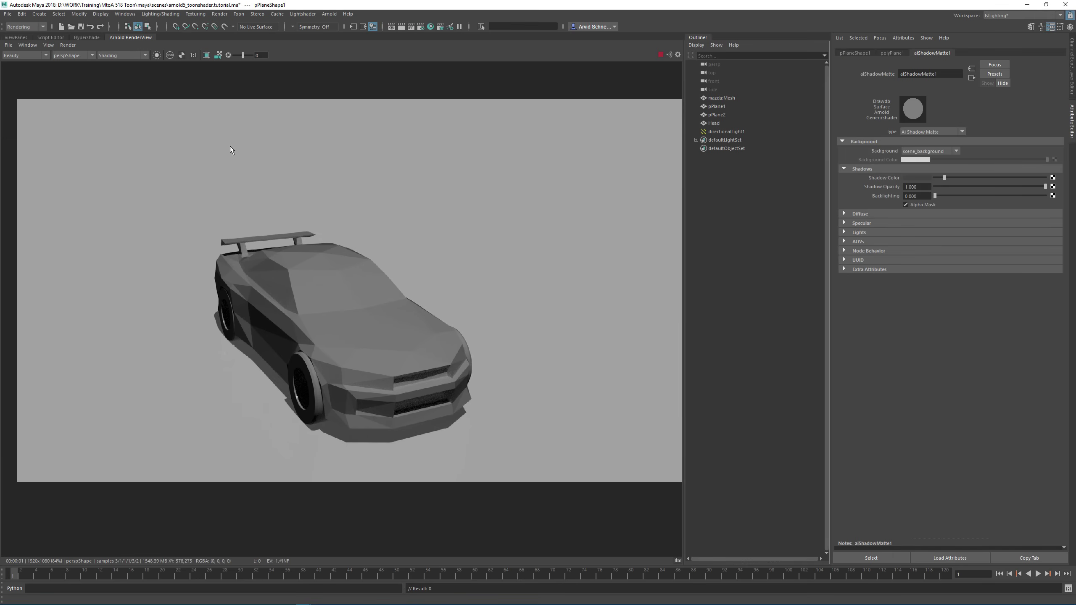
left_click(218, 55)
left_click_drag(335, 316, 416, 283)
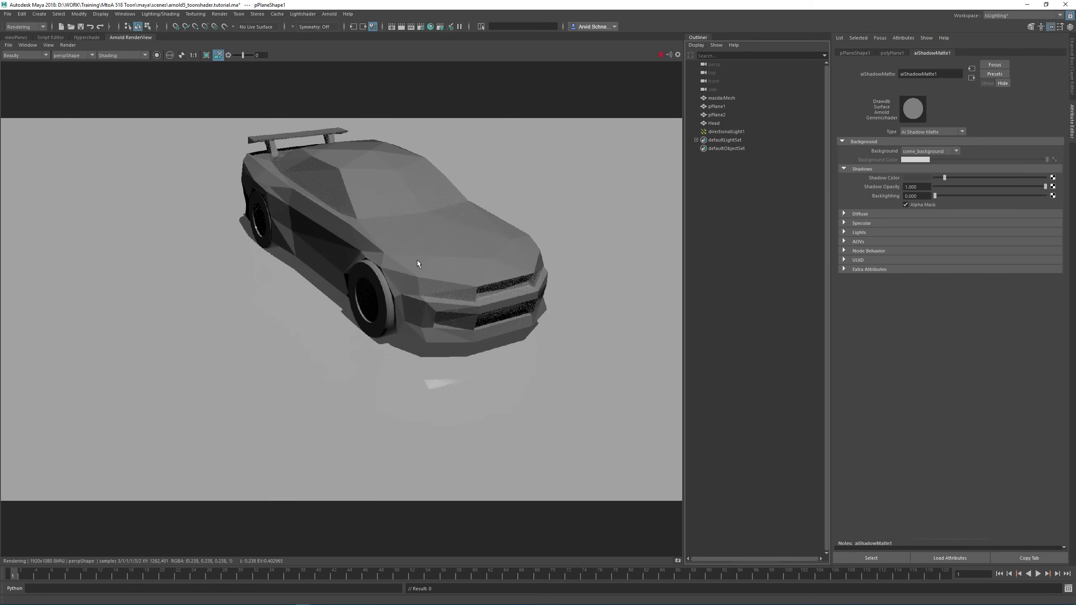
Darken the grey background color in the render view's display settings.
left_click(677, 55)
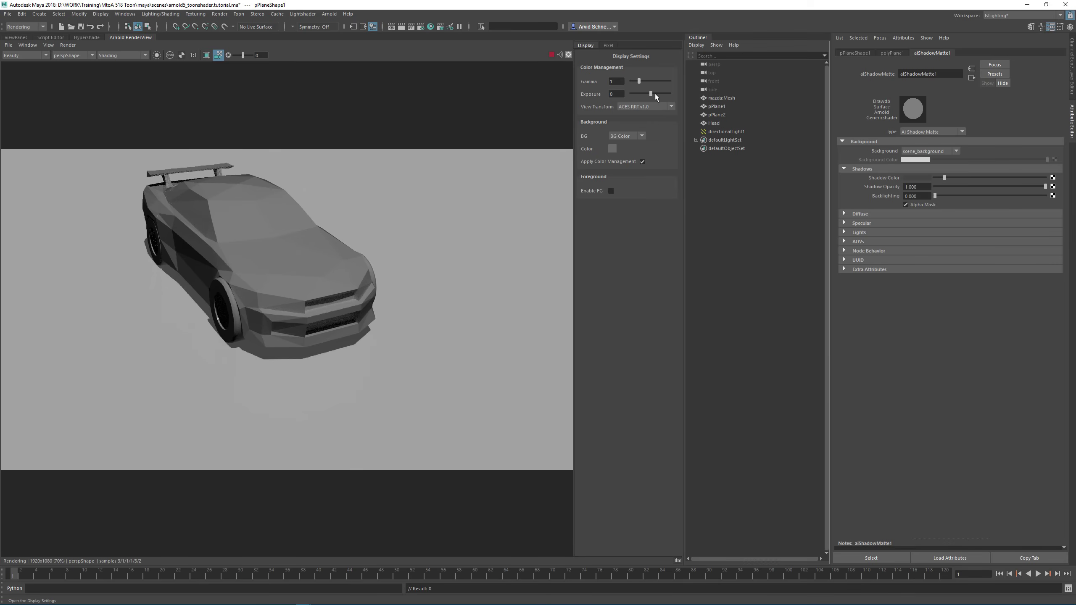
left_click(613, 149)
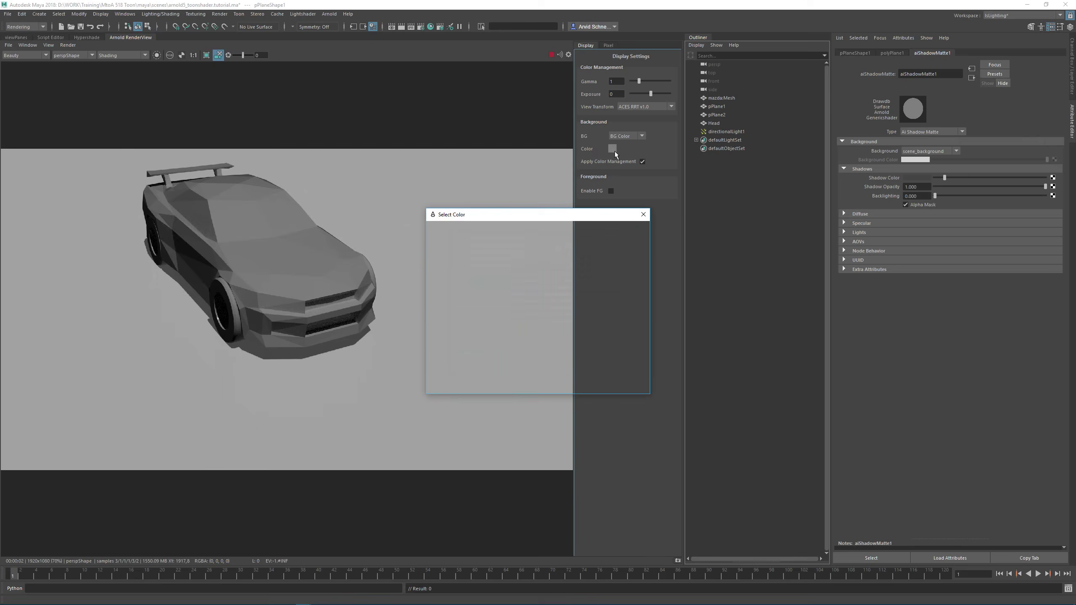
mouse_move(640, 286)
left_mouse_down()
mouse_move(635, 327)
mouse_move(639, 288)
left_mouse_up()
left_click(594, 385)
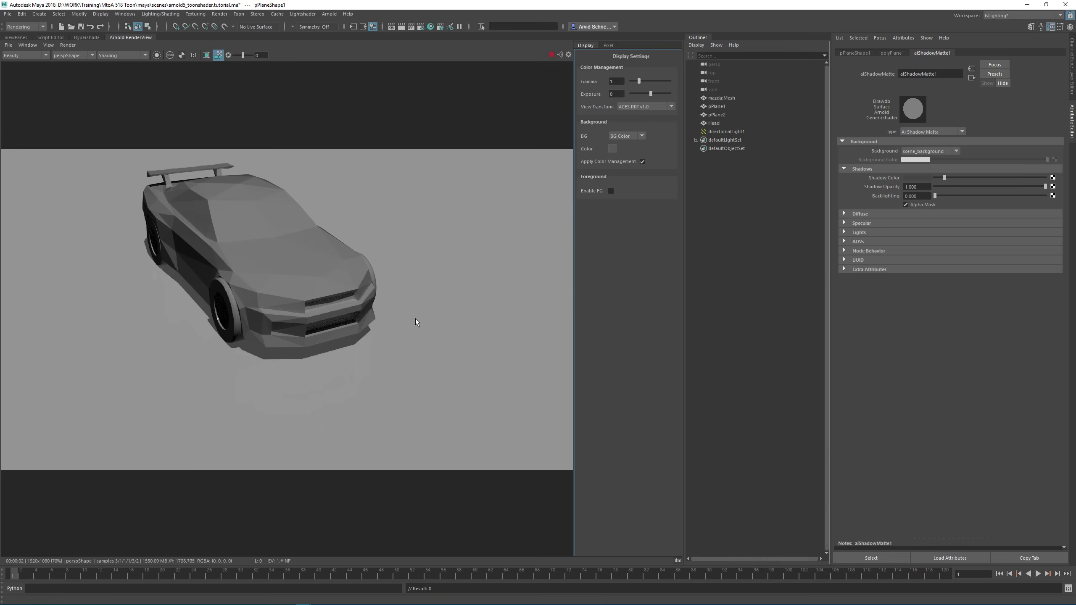
Orbit the render to a lower three-quarter view of the car and close the display settings.
left_click_drag(297, 218, 397, 234, "alt")
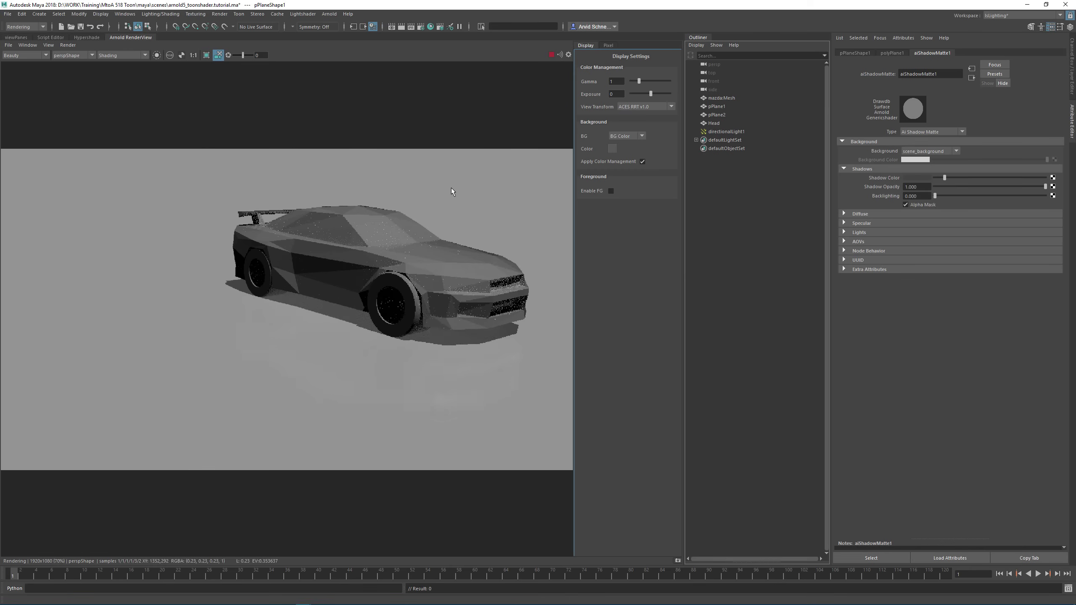
left_click_drag(450, 188, 390, 196, "alt")
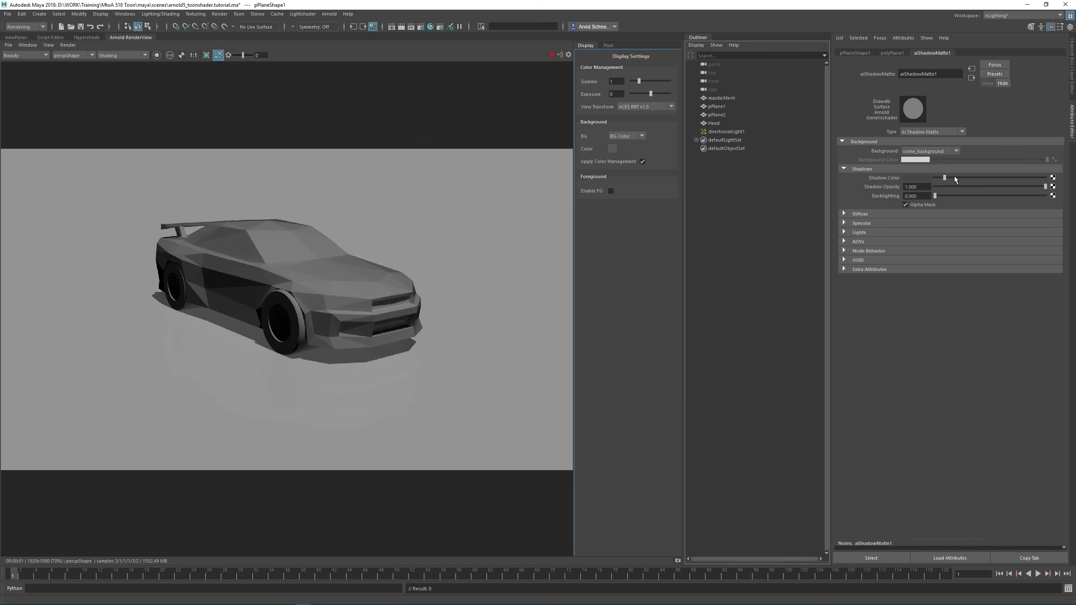
mouse_move(954, 177)
left_mouse_down()
mouse_move(992, 177)
mouse_move(919, 179)
mouse_move(944, 189)
left_mouse_up()
left_click(861, 168)
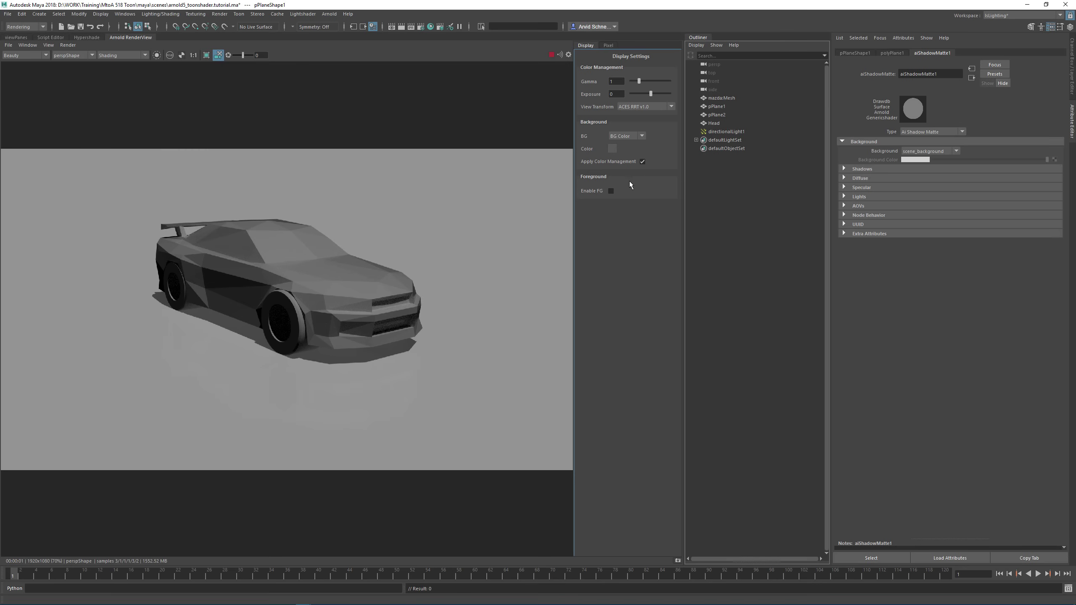
left_click(568, 55)
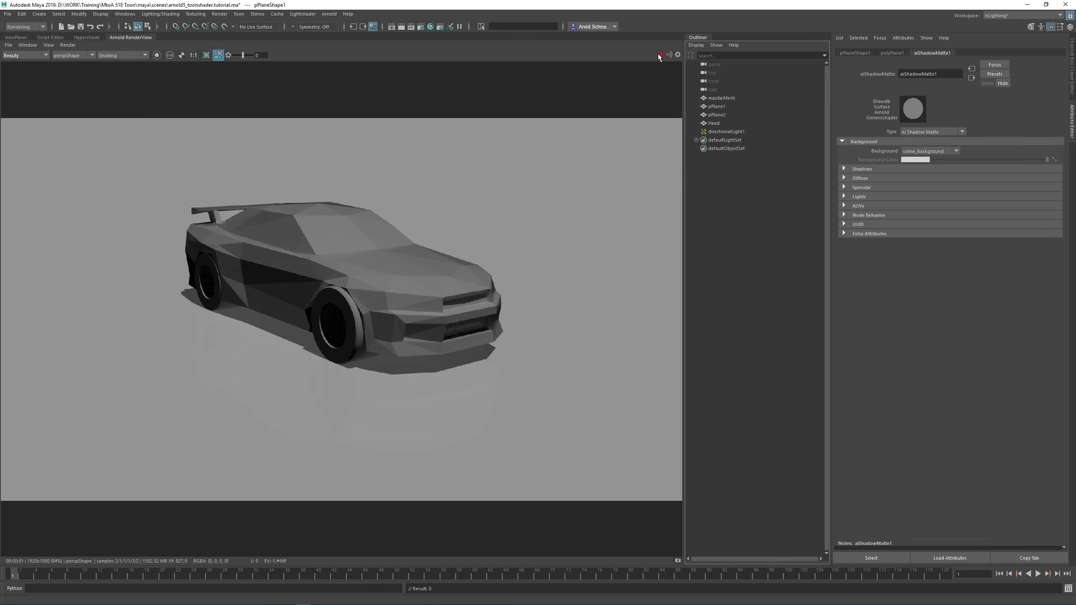
Assign a new Arnold aiToon material to the car mesh in the viewport.
left_click(15, 38)
left_click(359, 250)
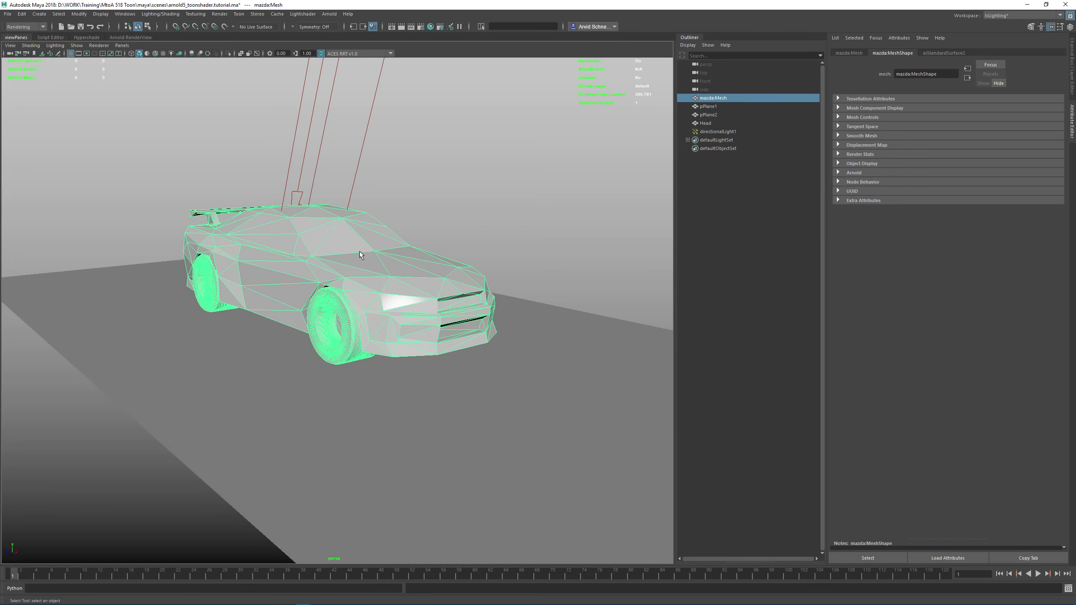
right_click(360, 252)
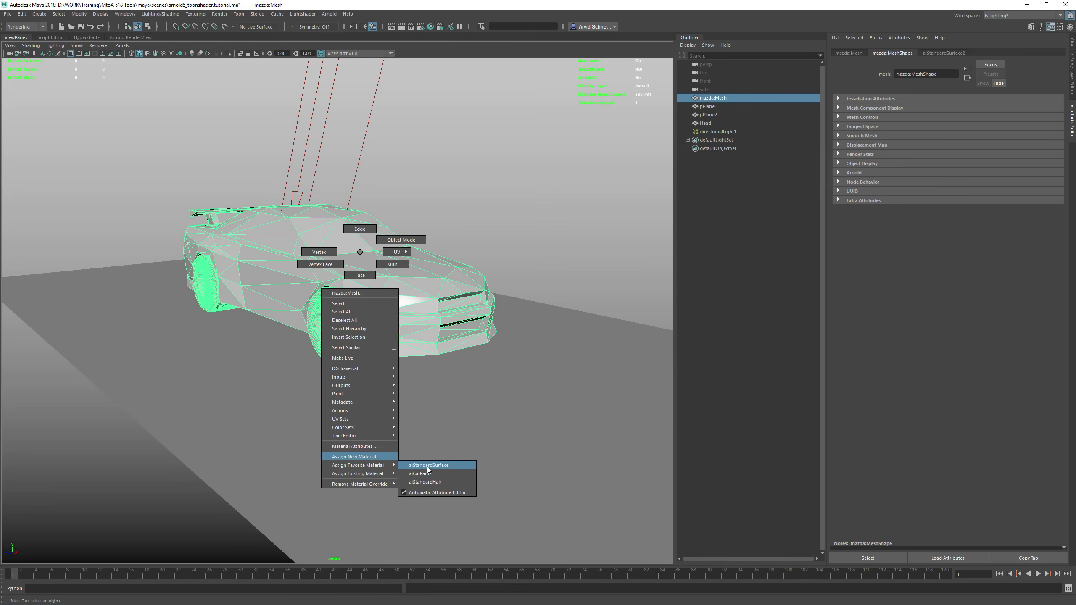
mouse_move(393, 474)
left_click(356, 457)
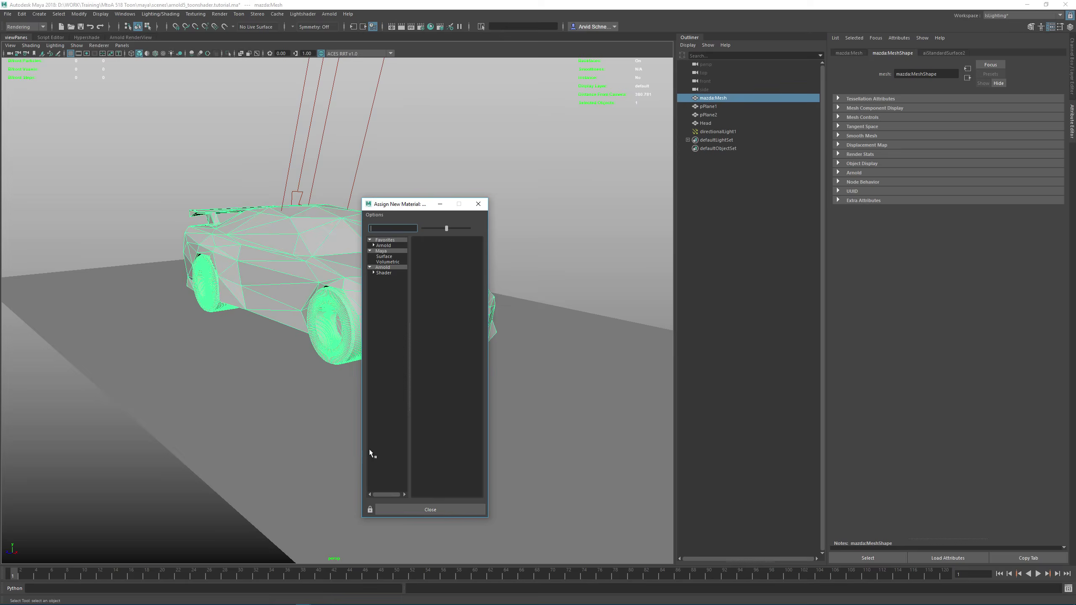
left_click(386, 270)
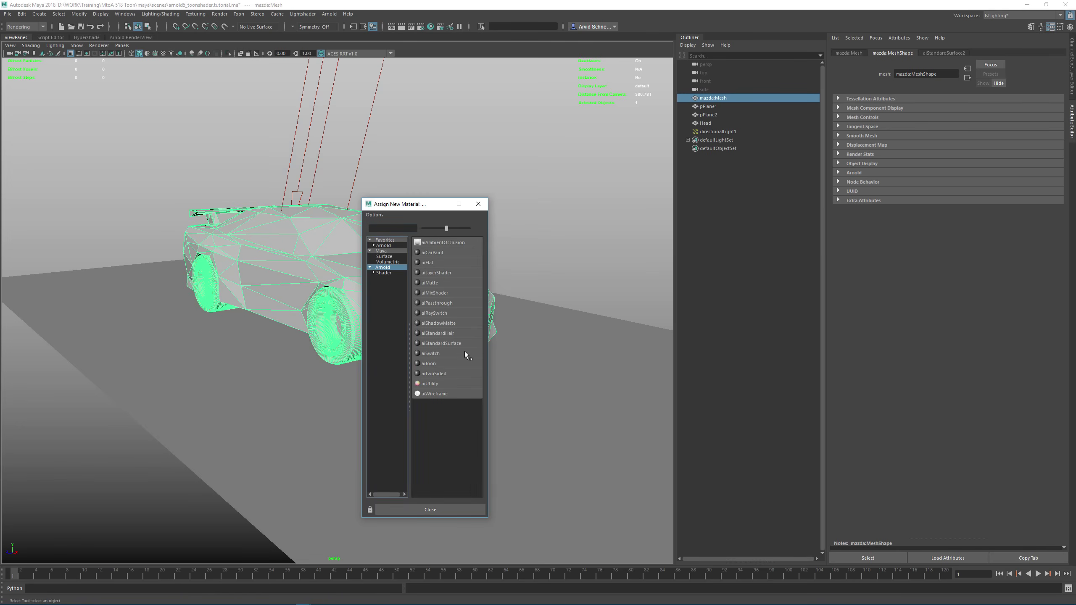
left_click(442, 374)
left_click_drag(426, 365, 448, 358, "alt")
Review the Base, Specular, Edge and Silhouette attributes of the car's aiToon shader.
left_click(856, 161)
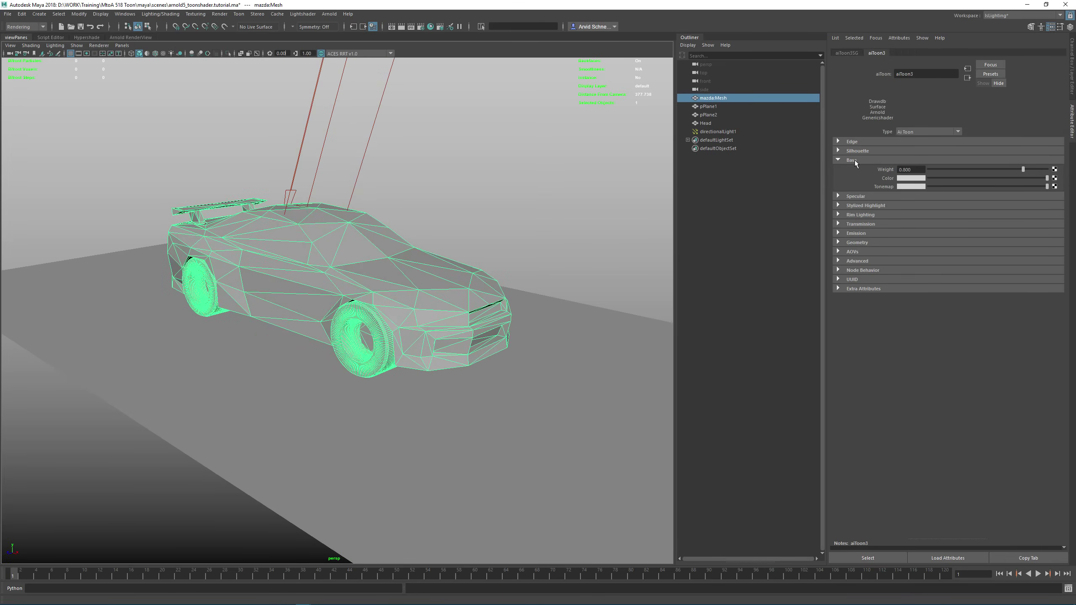
left_click(852, 197)
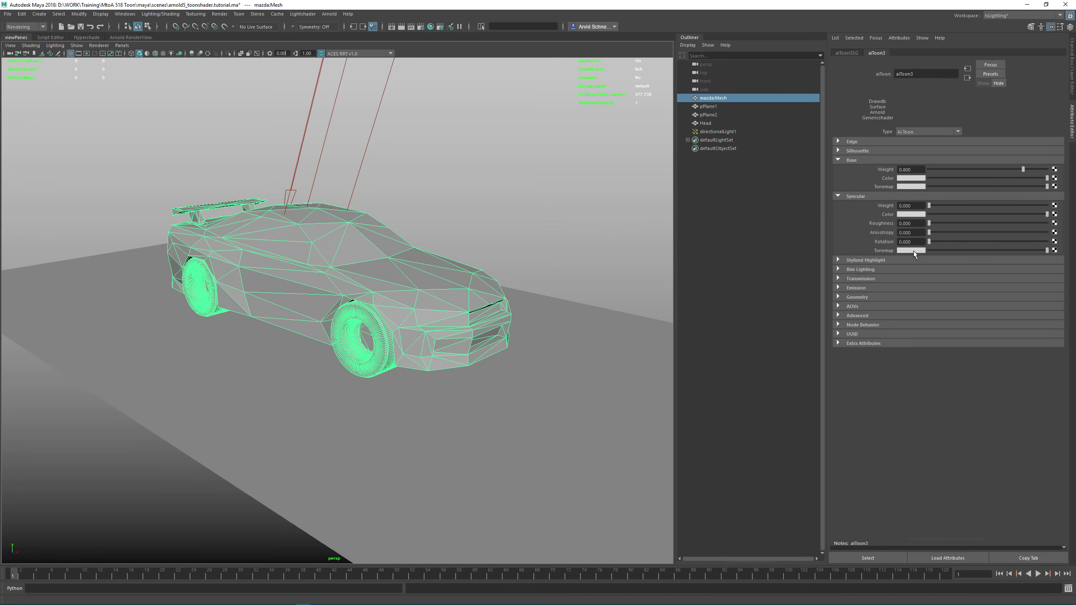
left_click(854, 143)
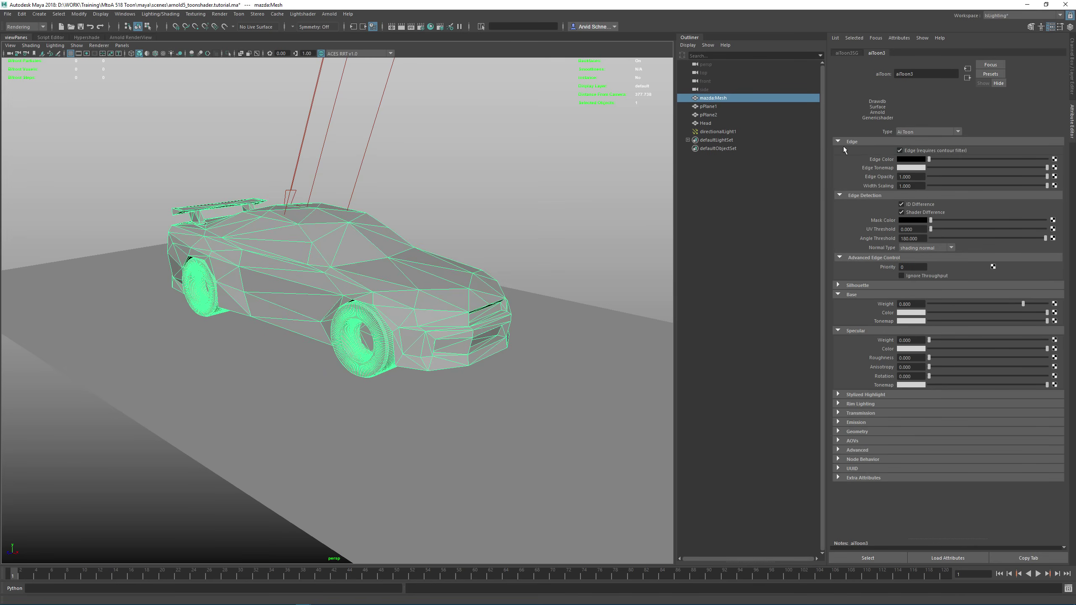
left_click(860, 141)
left_click(853, 151)
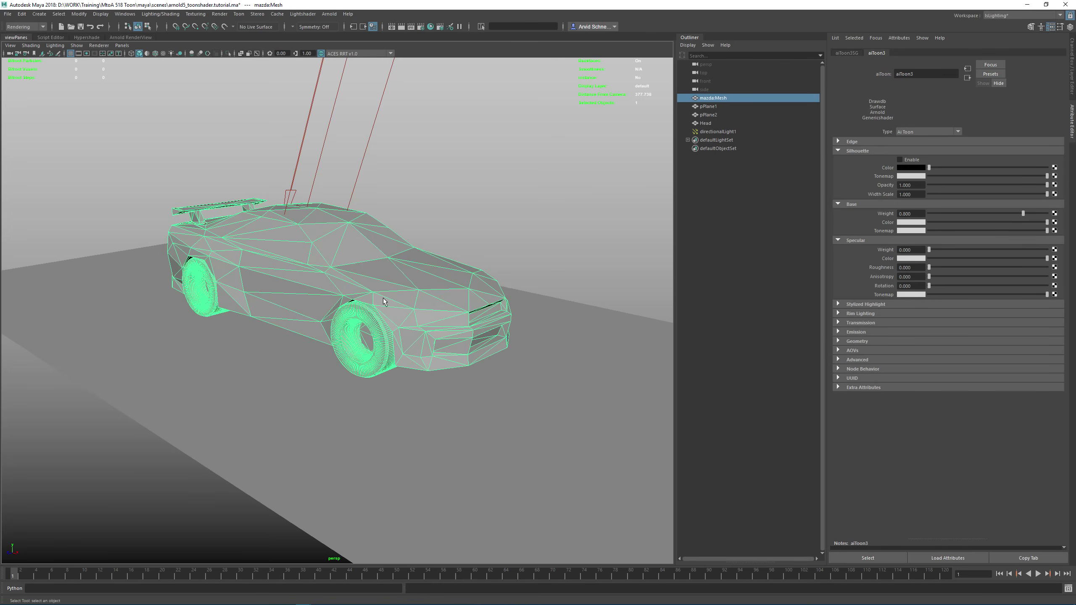
left_click(854, 150)
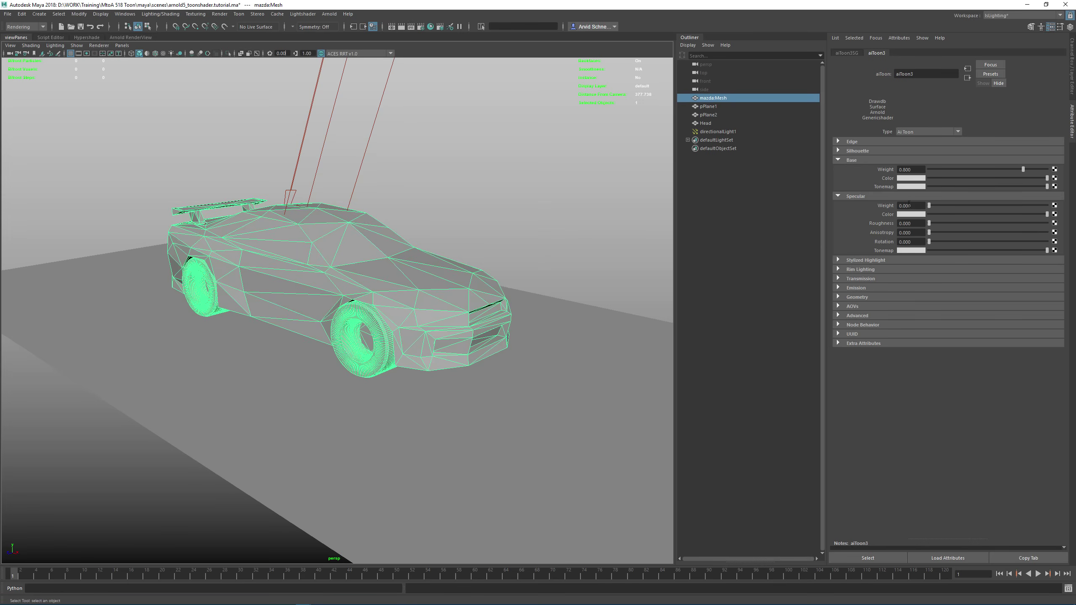
Review the toon shader's Stylized Highlight, Rim Lighting, Transmission, Emission and Geometry attributes.
left_click(866, 260)
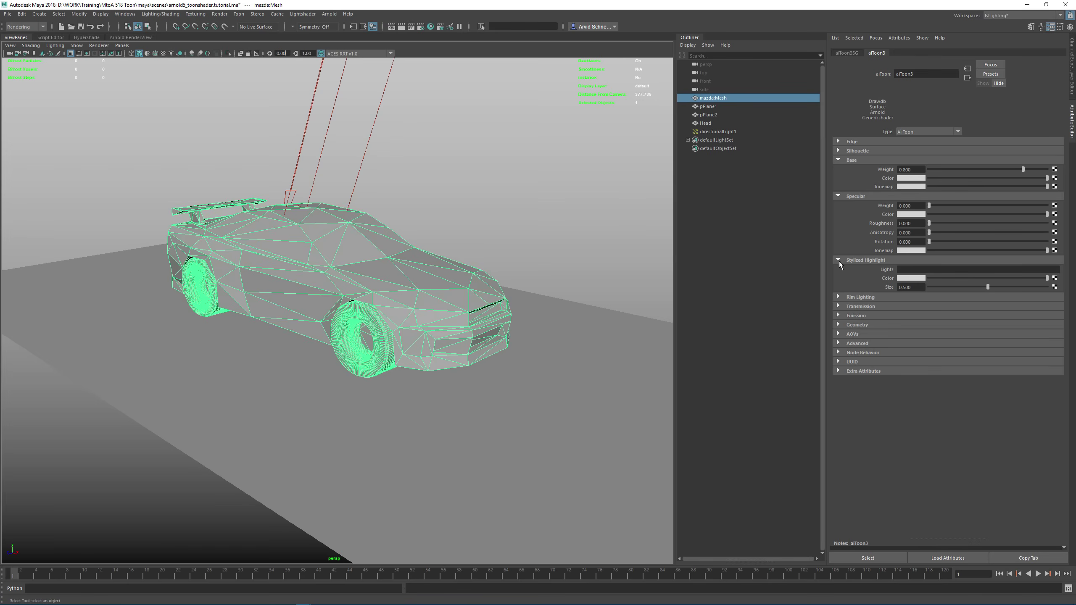
left_click(875, 261)
left_click(855, 269)
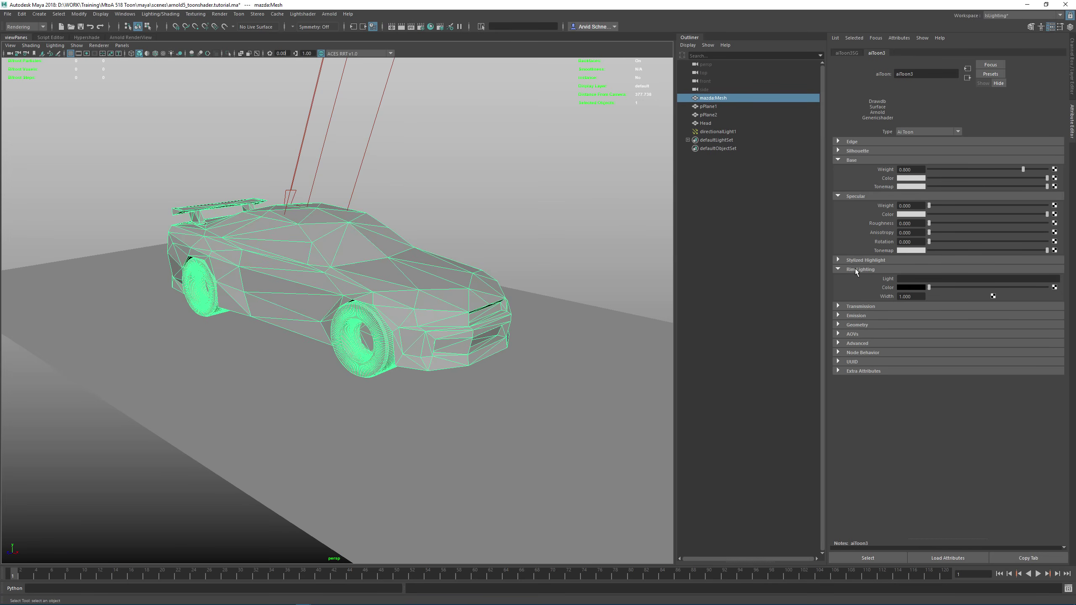
left_click(856, 270)
left_click(859, 279)
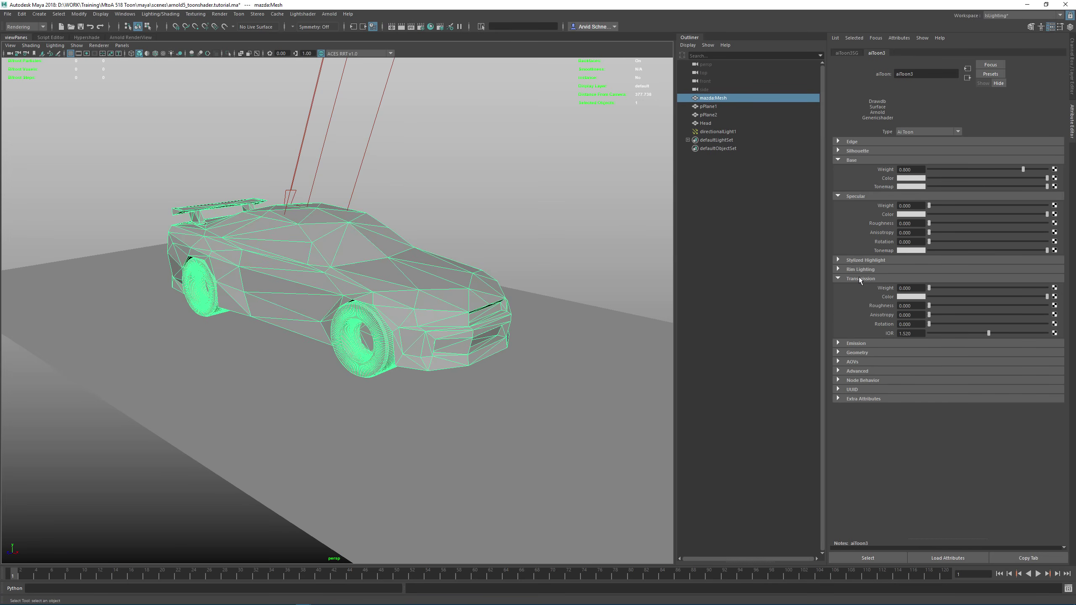
left_click(859, 279)
left_click(860, 288)
left_click(860, 288)
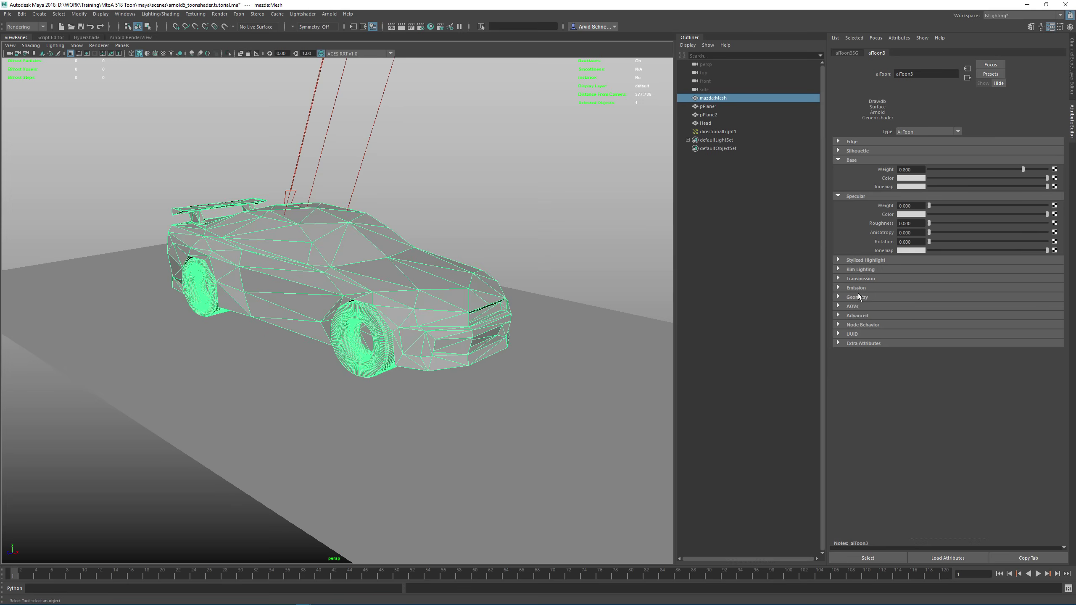
left_click(855, 297)
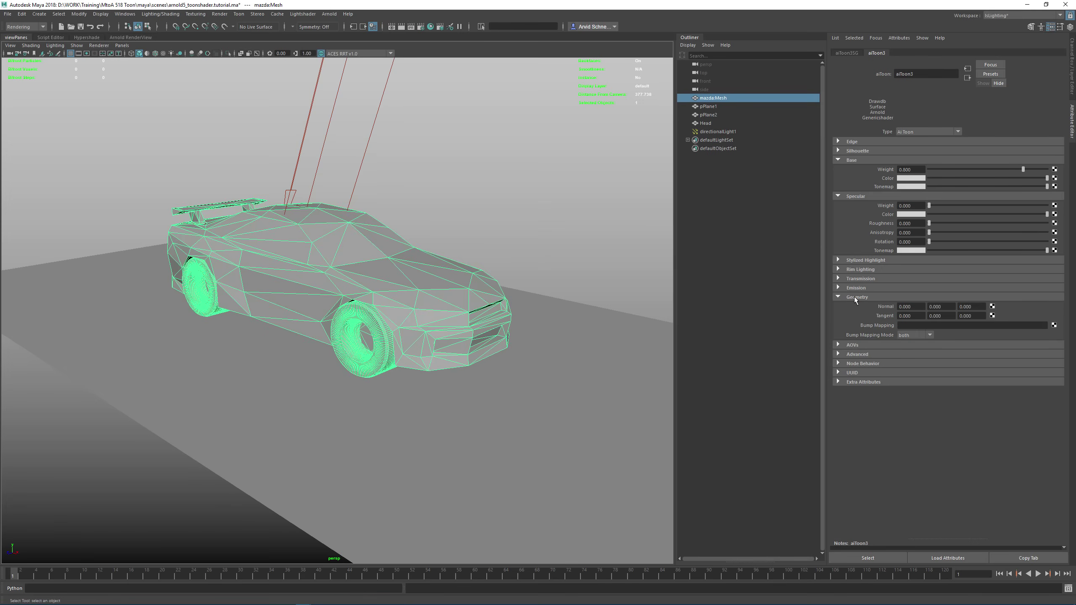
left_click(854, 296)
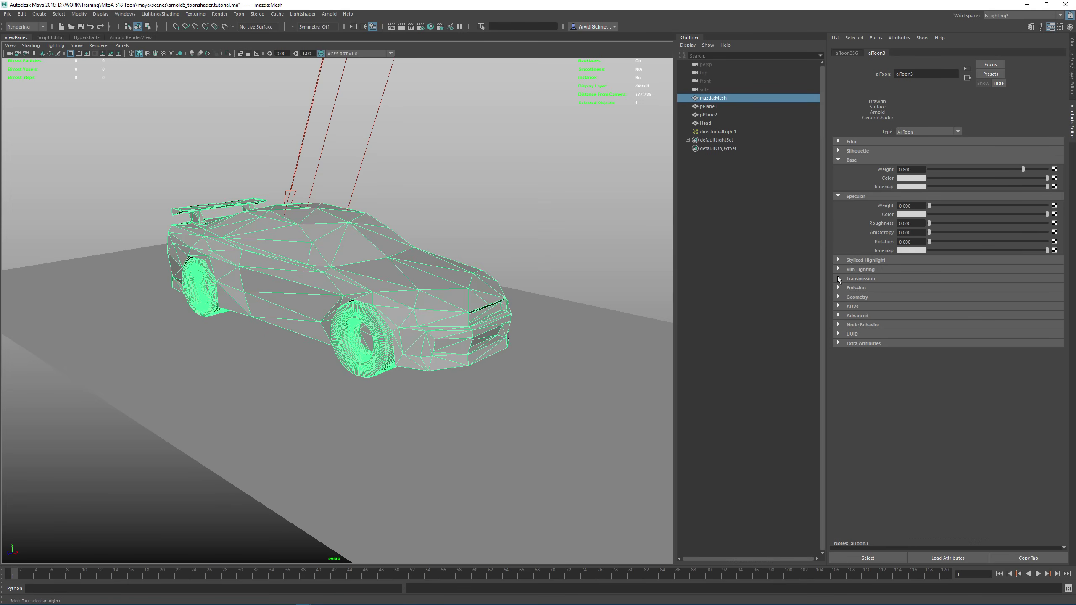
Return to the Arnold RenderView and update the full scene to render the car with its new toon material.
left_click(329, 14)
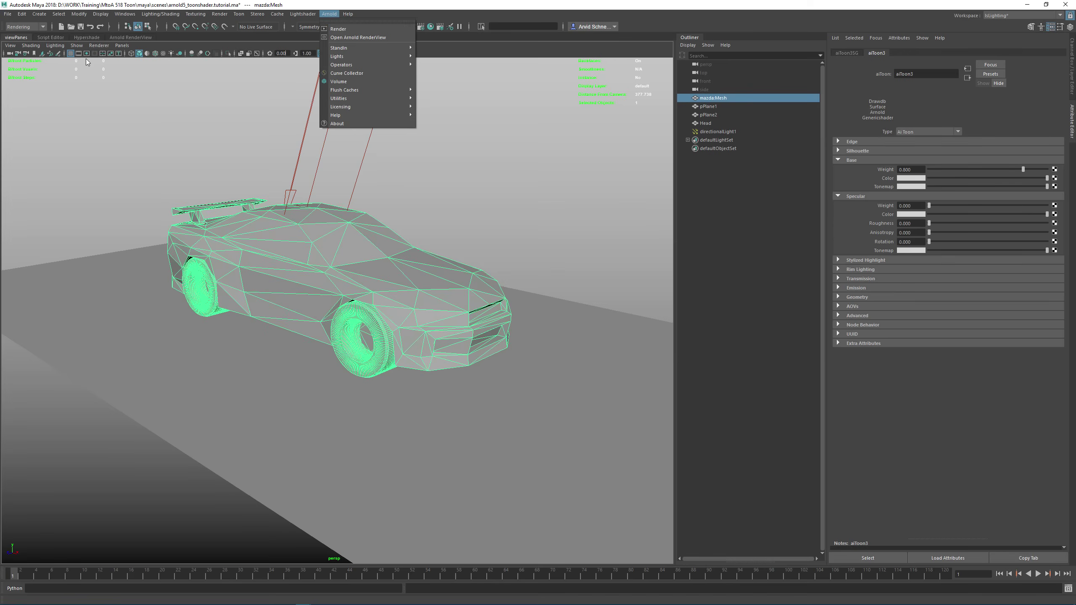
left_click(358, 37)
left_click(68, 45)
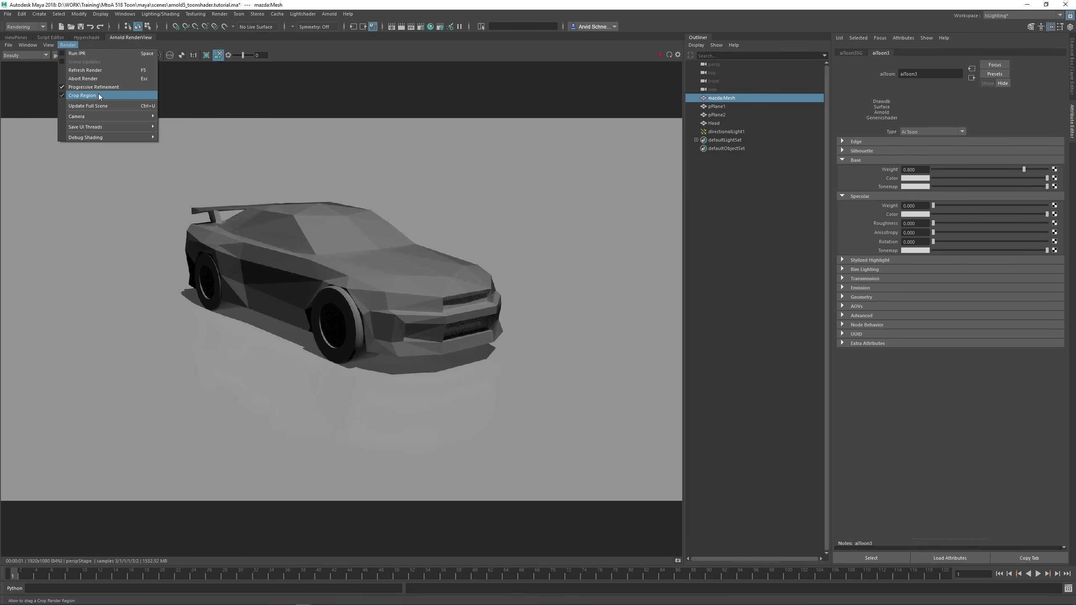
left_click(97, 107)
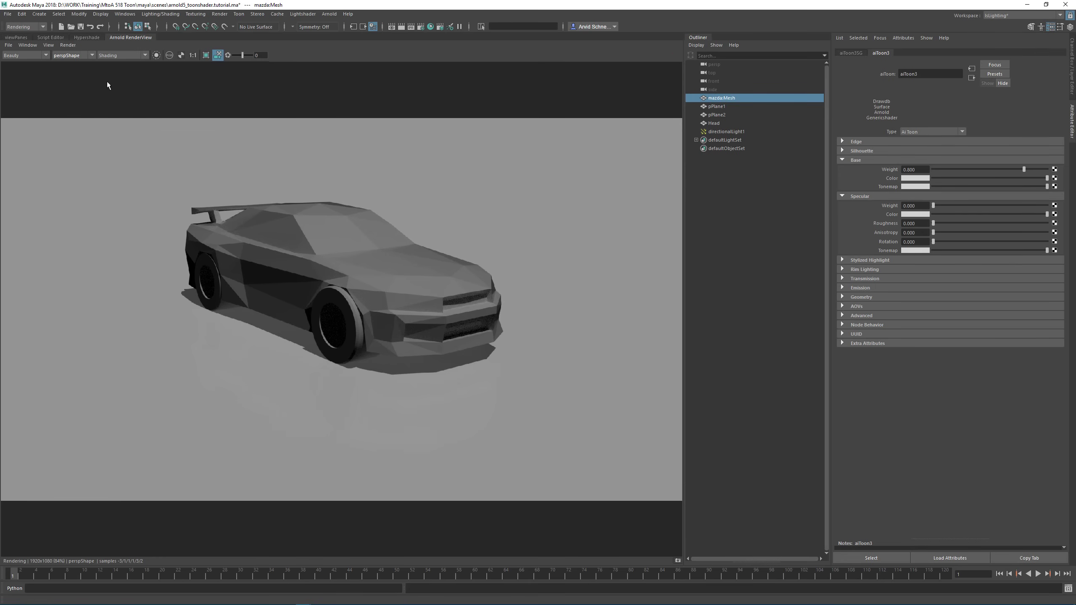
left_click(68, 45)
left_click(96, 106)
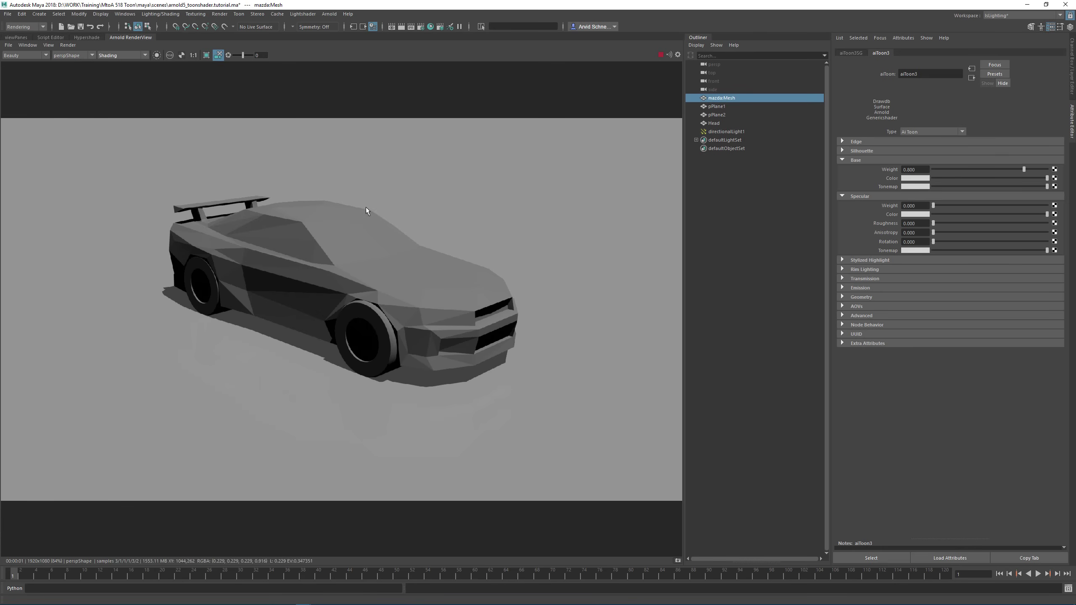
mouse_move(366, 206)
left_mouse_down("alt")
mouse_move(335, 207)
mouse_move(377, 210)
mouse_move(362, 212)
left_mouse_up("alt")
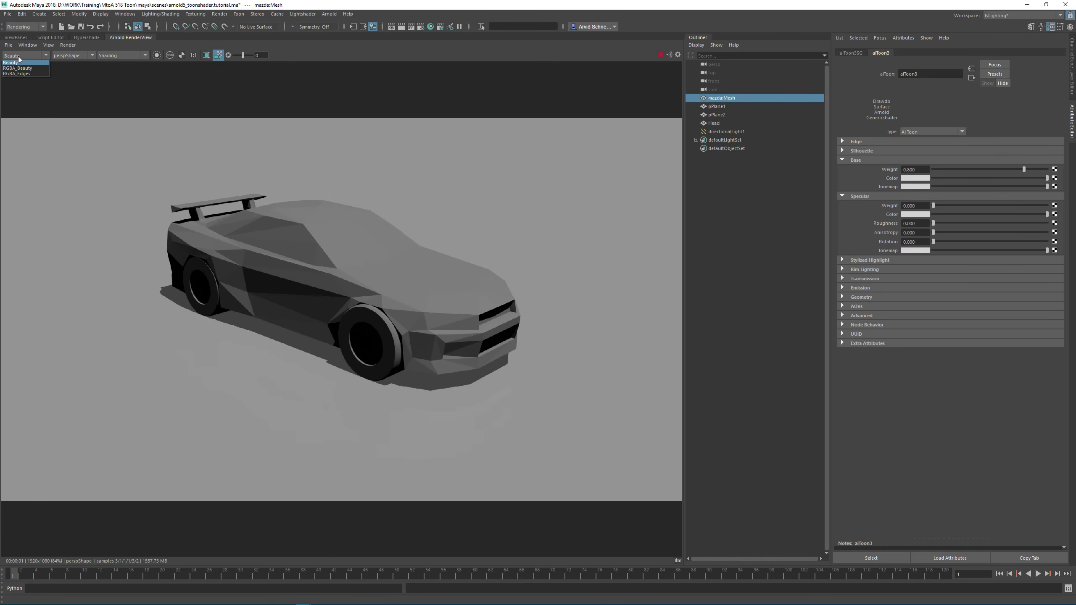
Set the RGBA_Edges AOV filter to contour in the render settings and display that AOV in the render view.
left_click(421, 28)
left_click(768, 144)
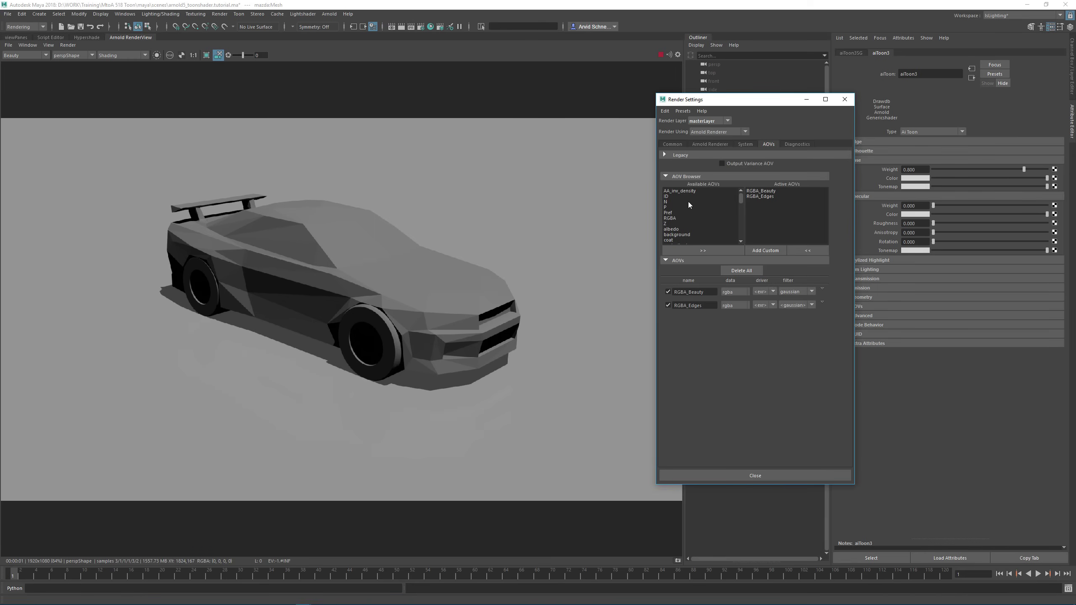
left_click(762, 191)
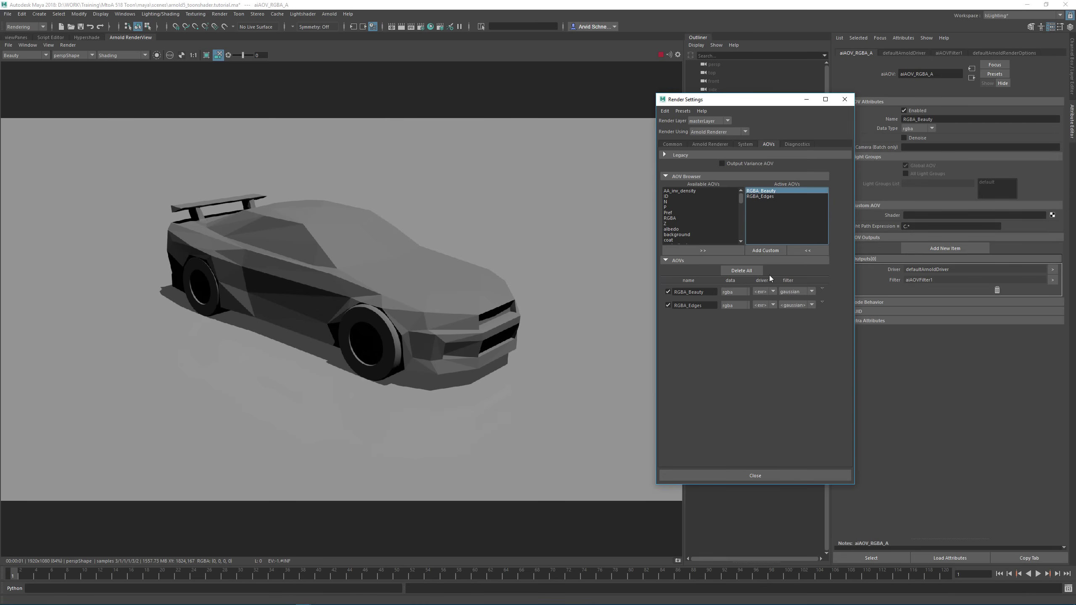
left_click(794, 304)
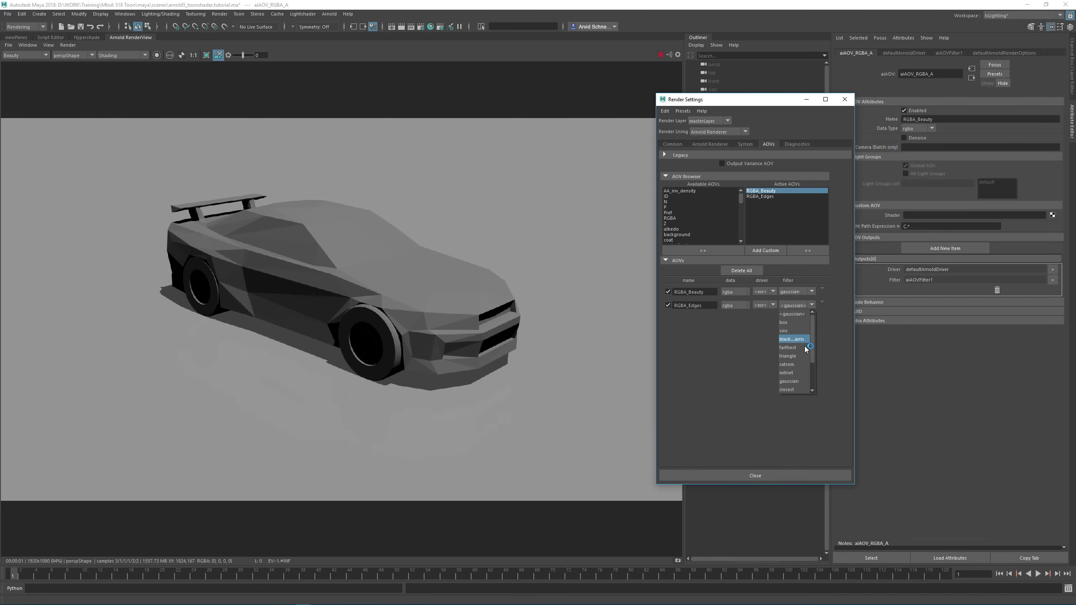
scroll(815, 367, "down", 1)
left_click(788, 389)
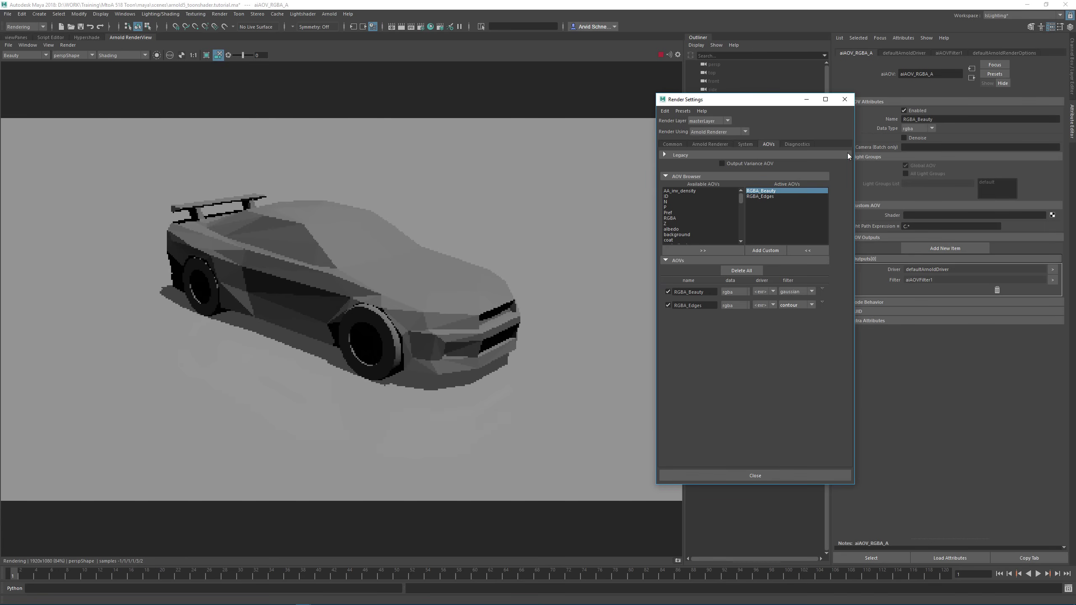
left_click(844, 99)
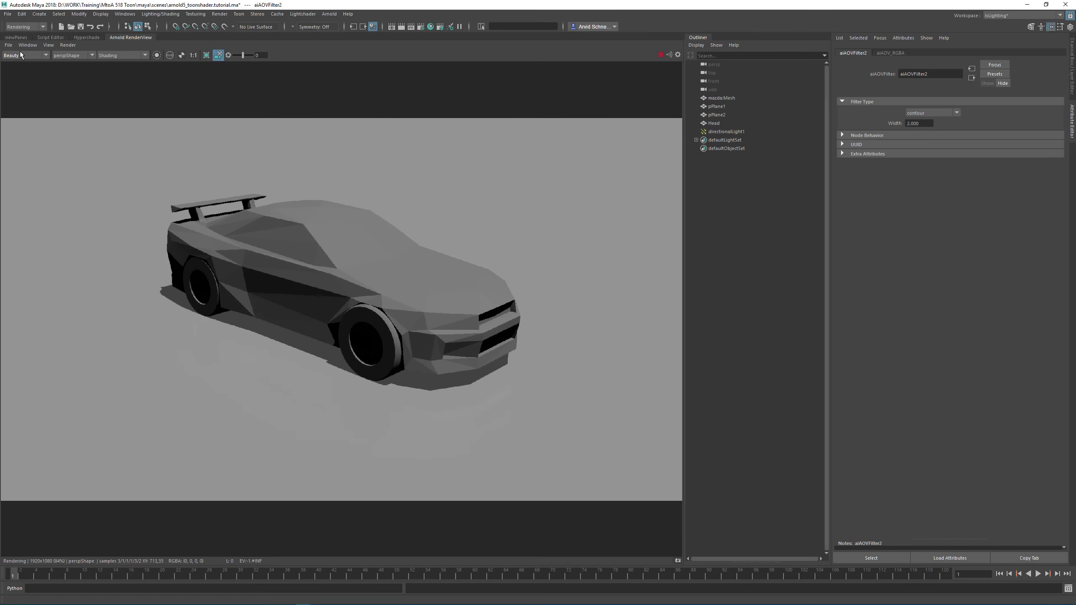
left_click(20, 54)
left_click(28, 74)
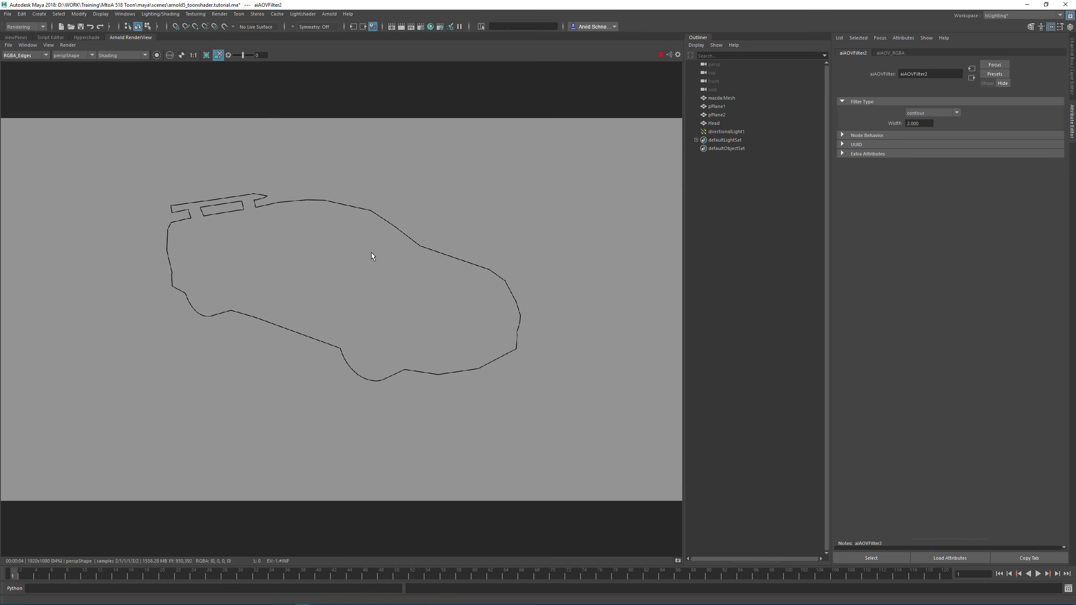
Display the RGBA_Beauty AOV and show the car's aiToon3 shader attributes.
left_click(17, 68)
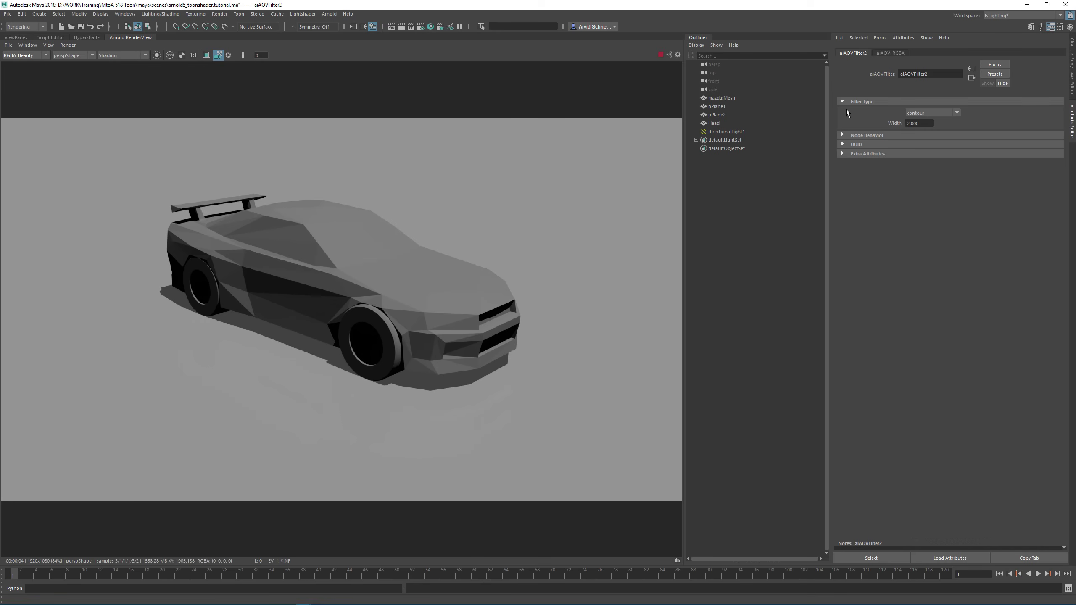
left_click(356, 292)
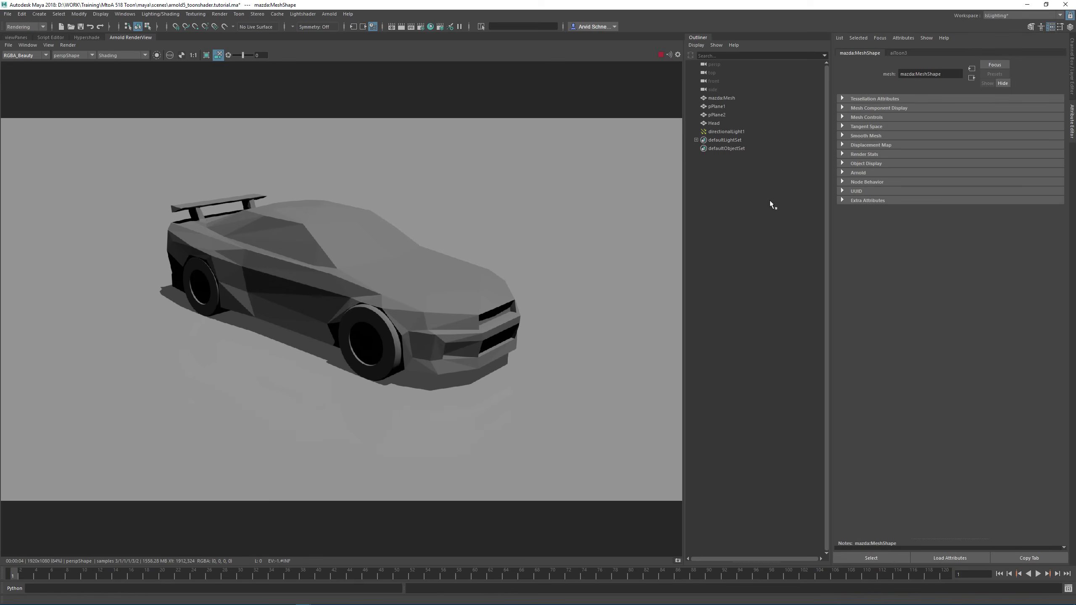
left_click(896, 53)
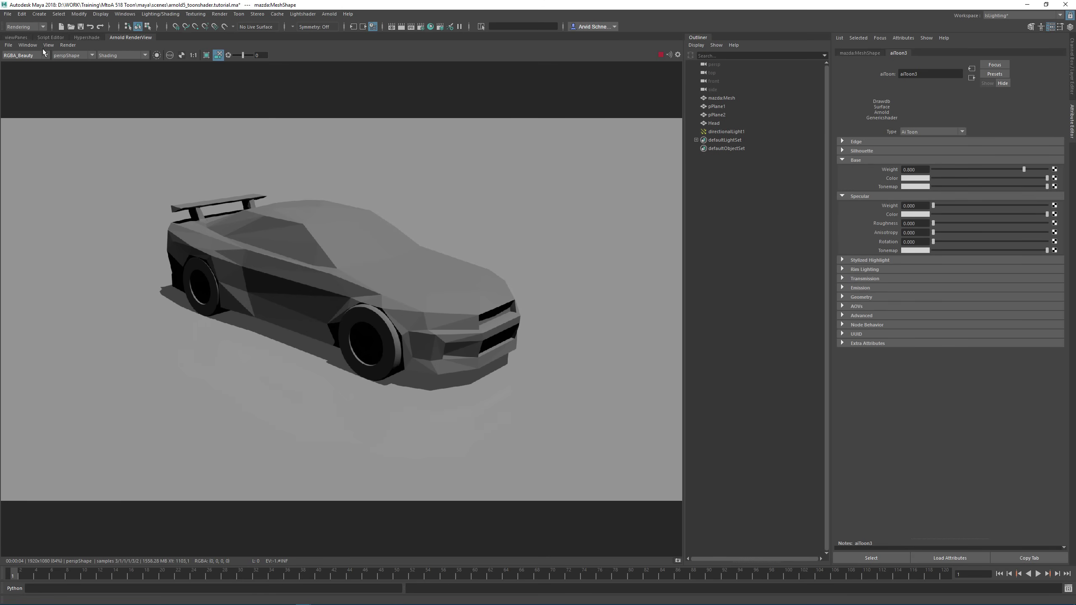
Create a polygon sphere in the perspective viewport, scale it up and position it above the car's hood.
left_click(16, 37)
left_click(531, 194)
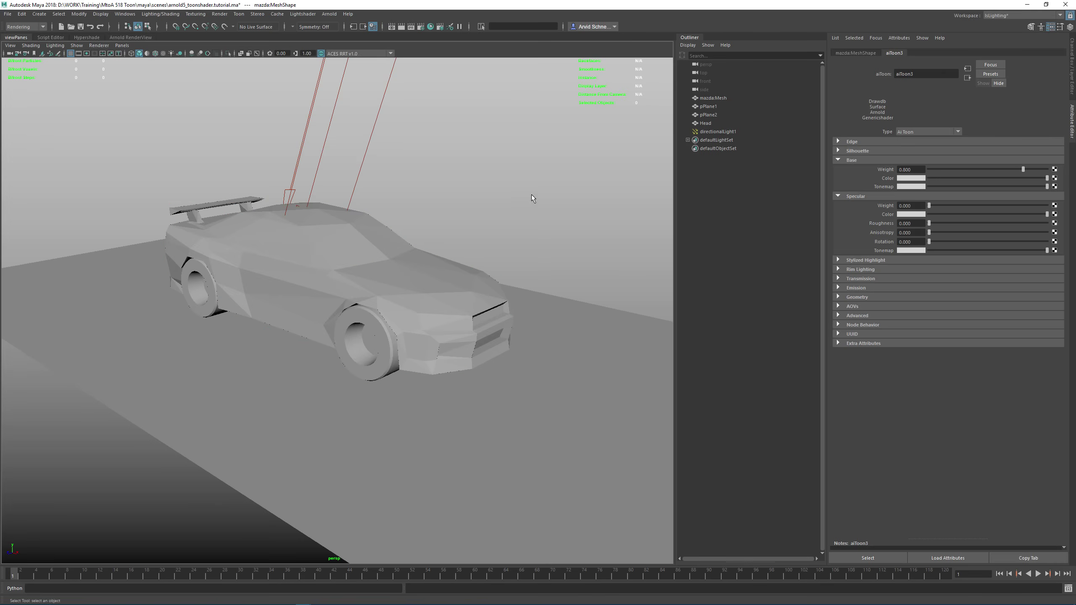
right_click(534, 230, "shift")
left_click(574, 230)
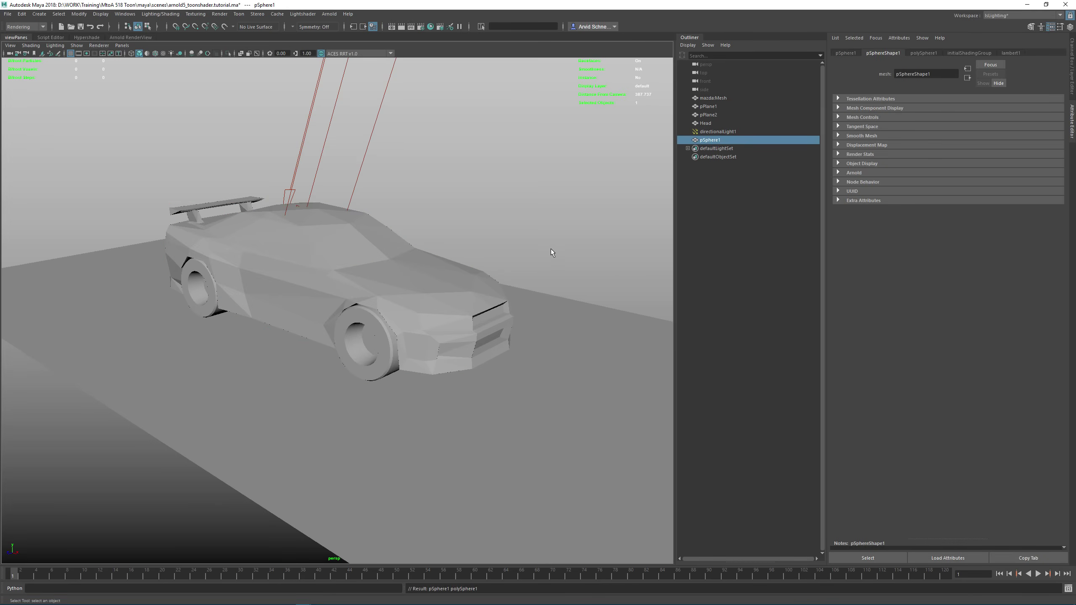
key("w")
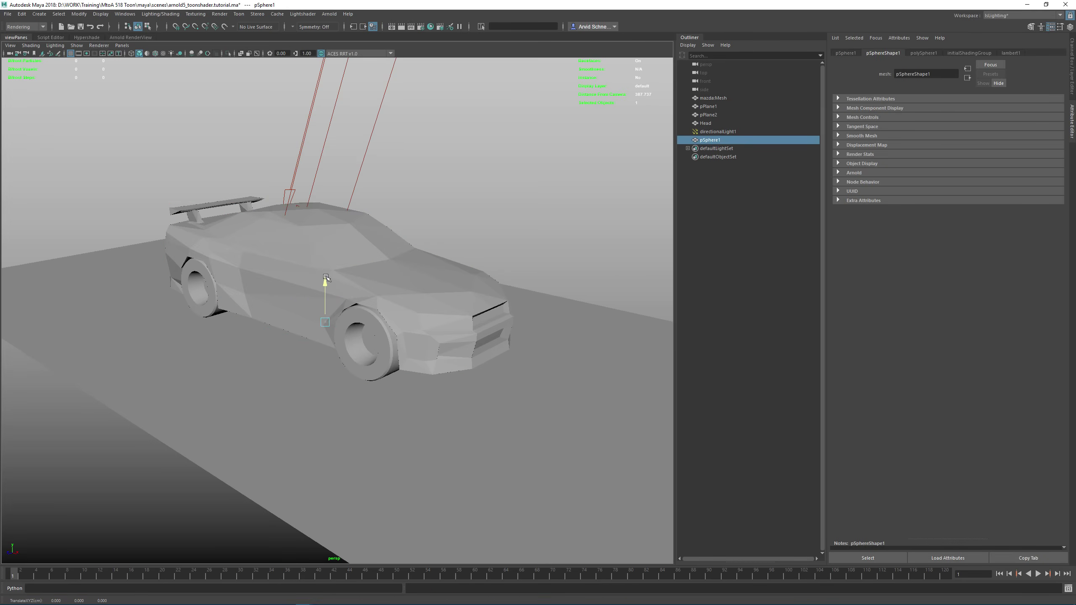
left_click_drag(320, 326, 502, 196)
key("r")
key("w")
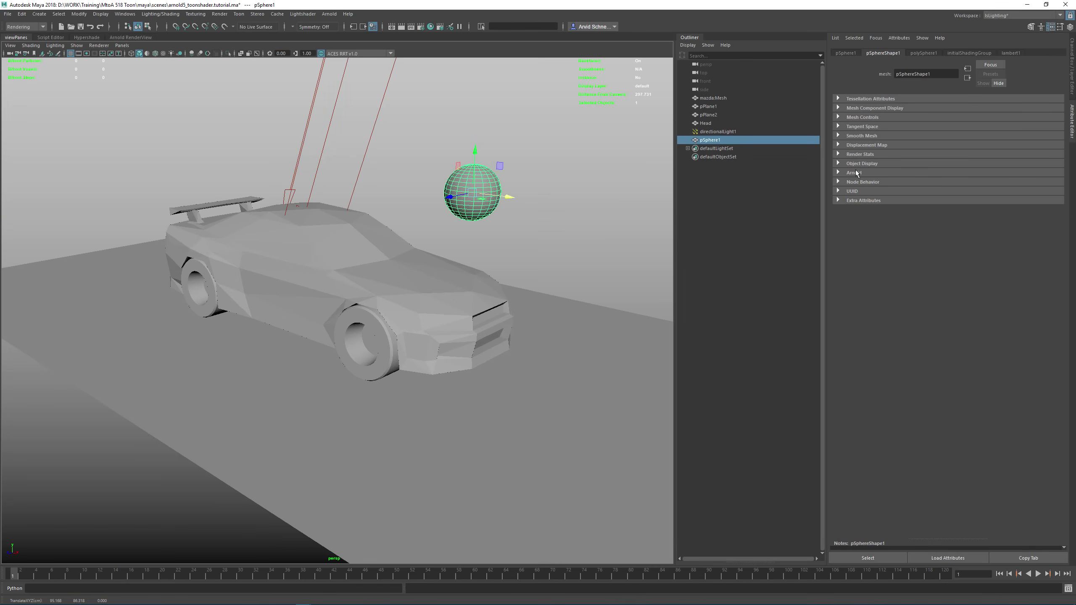
Set the sphere's Arnold subdivision type to catclark.
left_click(856, 173)
left_click(865, 393)
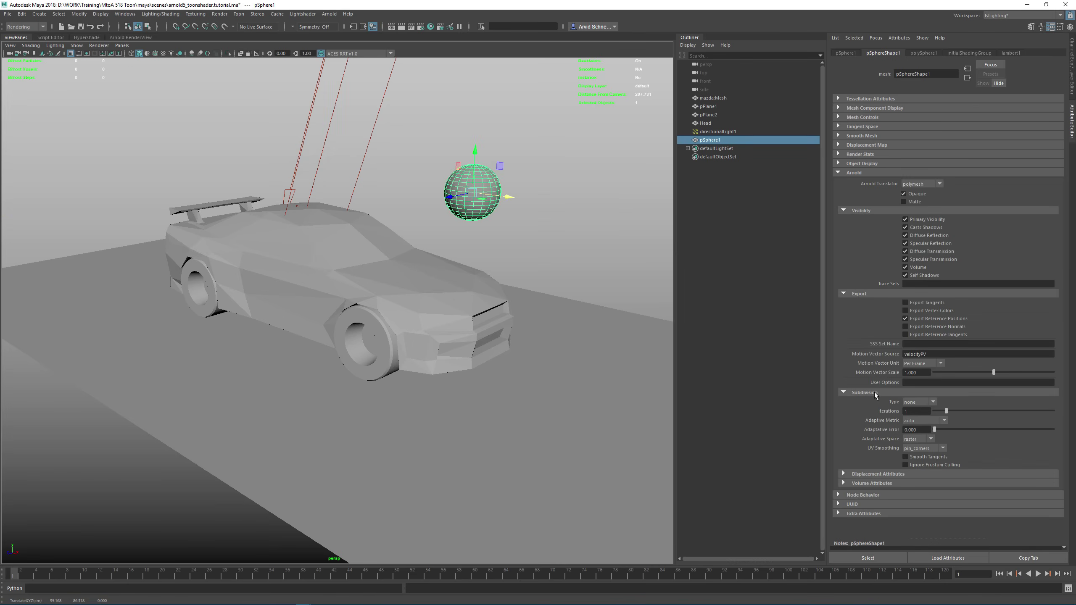
left_click(585, 227)
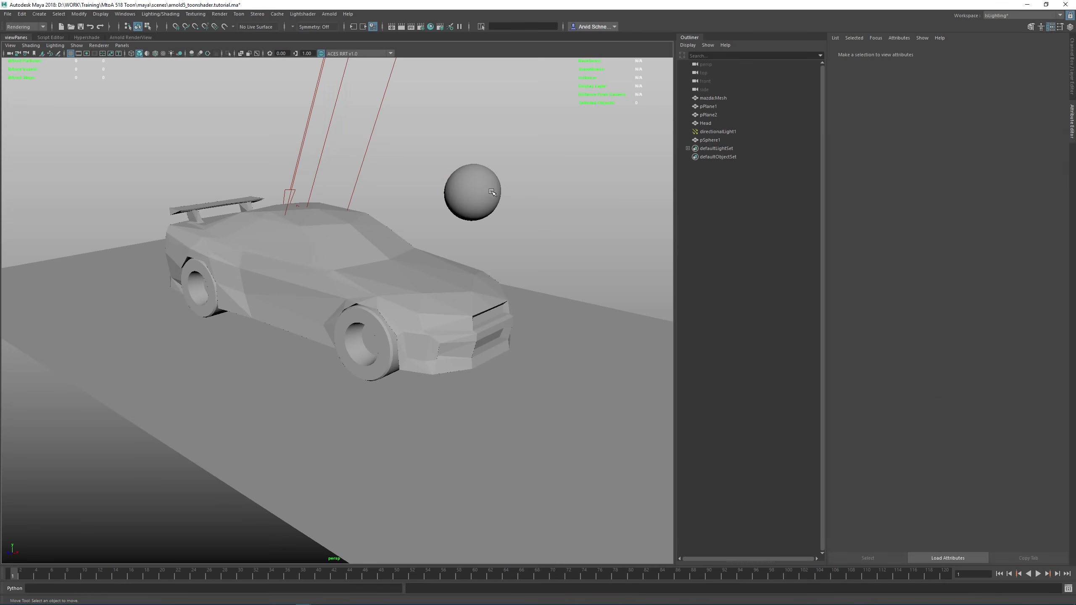
Assign the car's existing aiToon3 material to the sphere and save the scene.
key("ctrl+z")
left_click(484, 289)
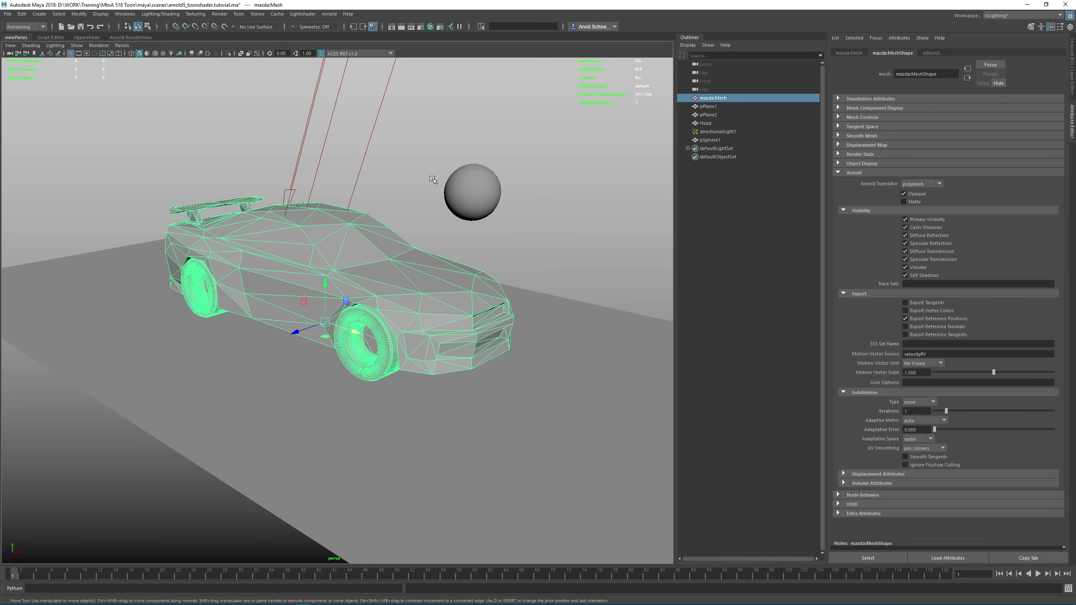
left_click(485, 187)
right_click_drag(485, 179, 558, 452)
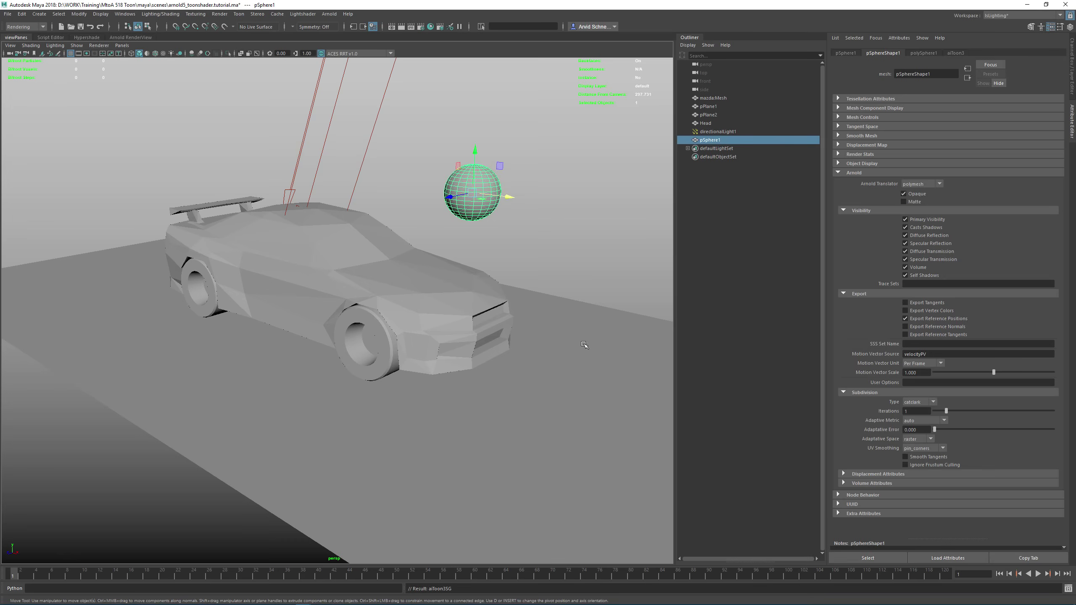
left_click(598, 261)
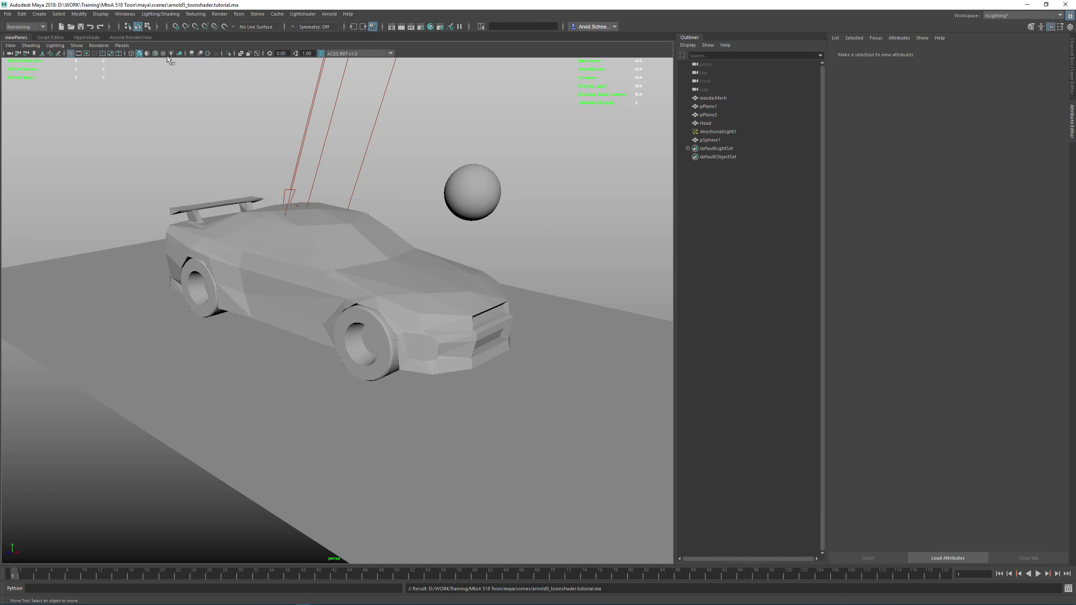
Return to the Arnold RenderView and set the Base weight of the car's aiToon3 shader to 0.
left_click(135, 37)
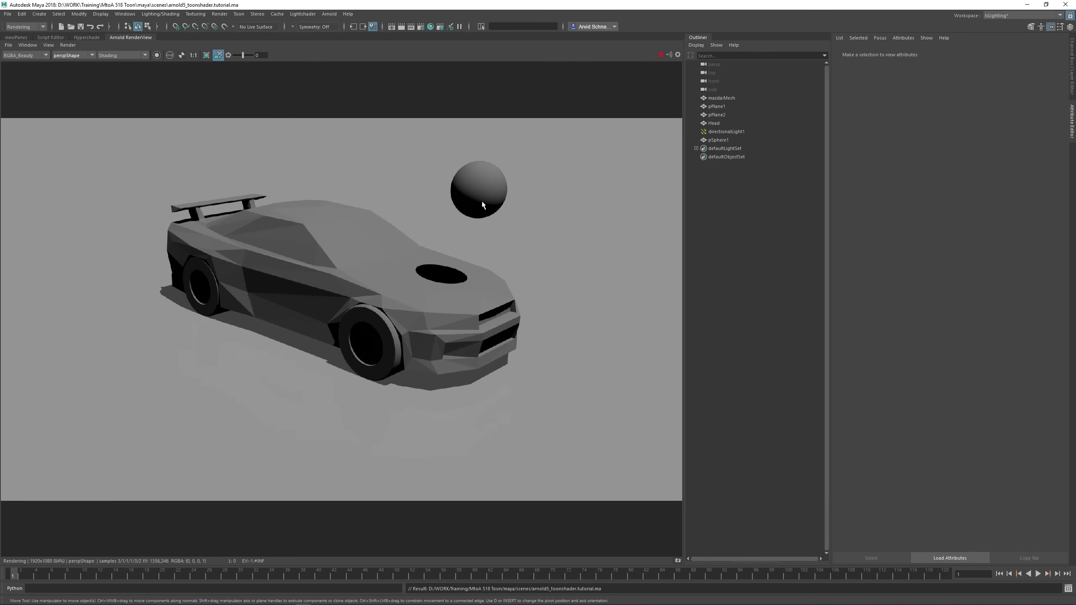
left_click(407, 293)
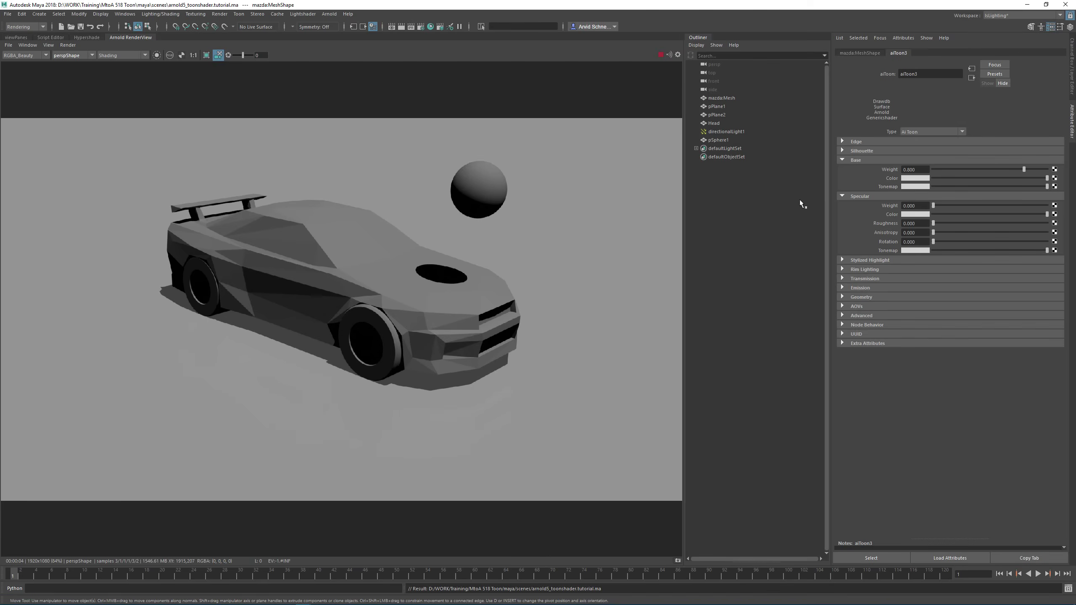
left_click(948, 169)
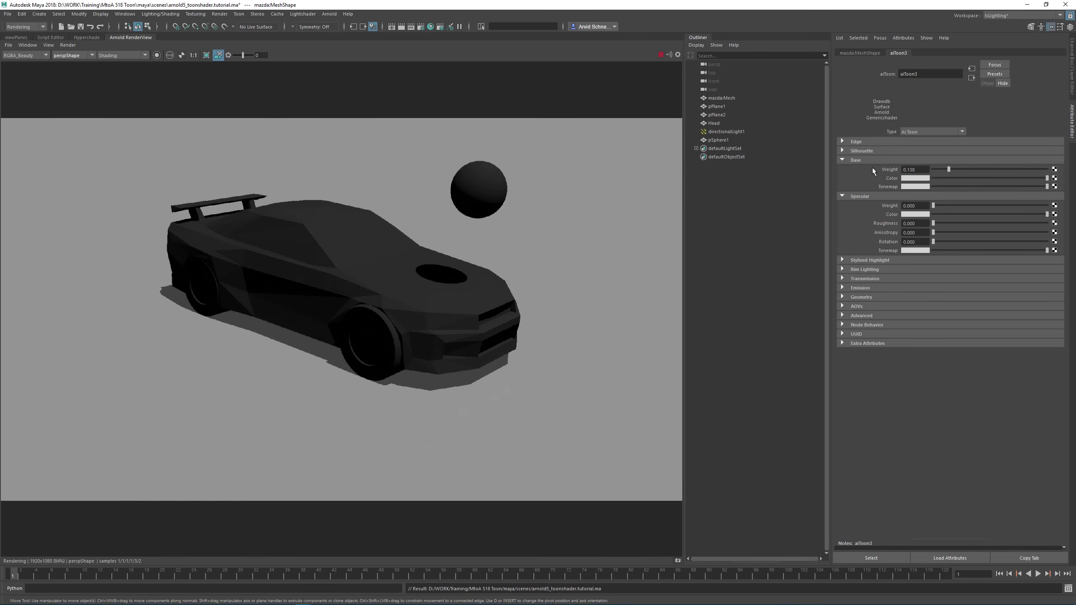
left_click(933, 168)
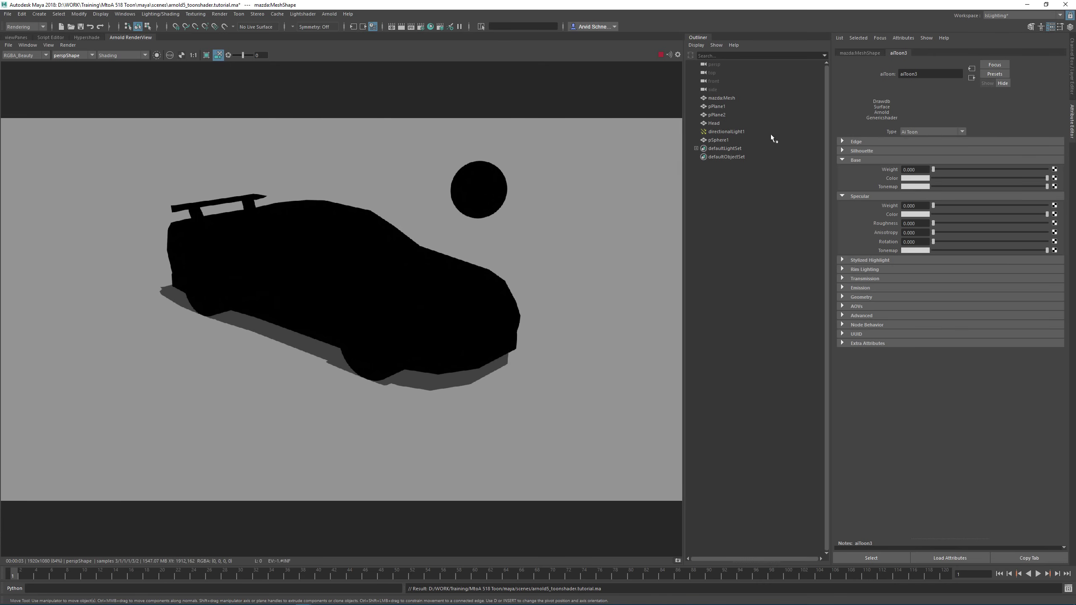
Show only aiToon3's Edge attributes and display the RGBA_Edges AOV in the render view.
left_click(854, 161)
left_click(857, 170)
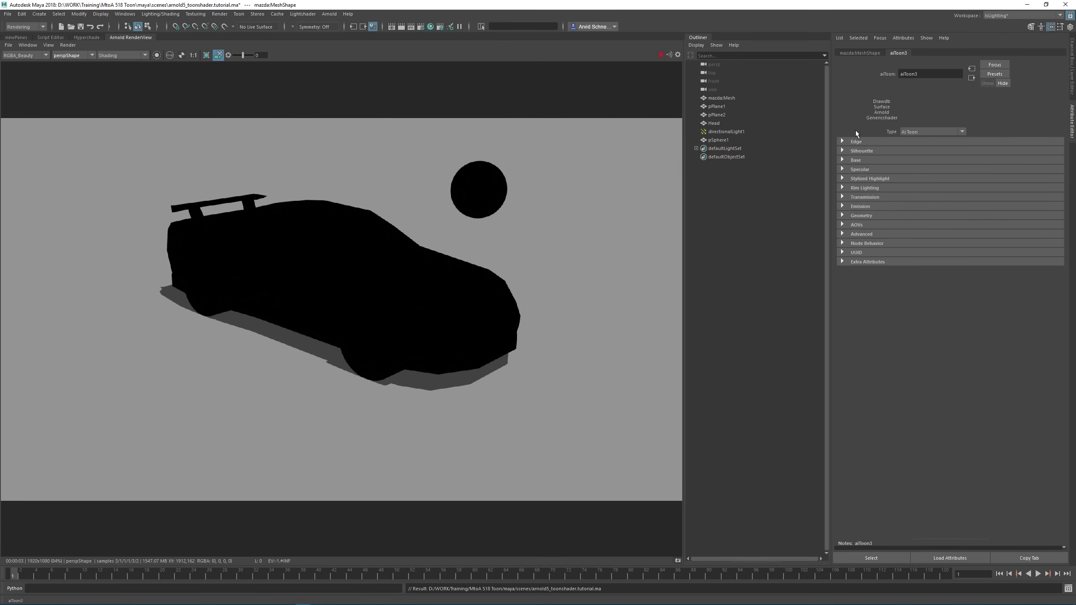
left_click(855, 142)
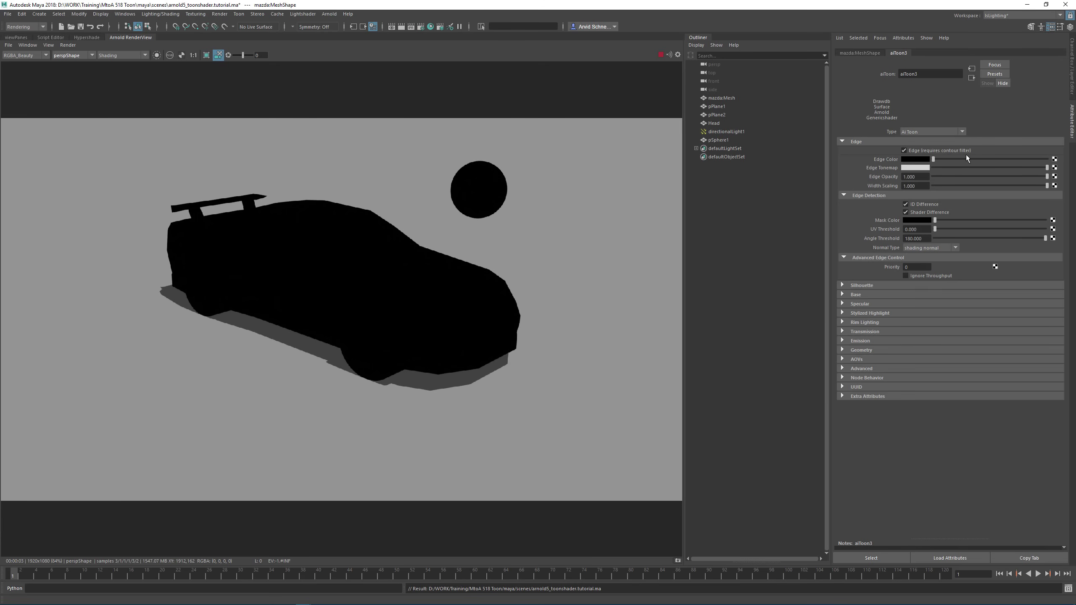
left_click(34, 57)
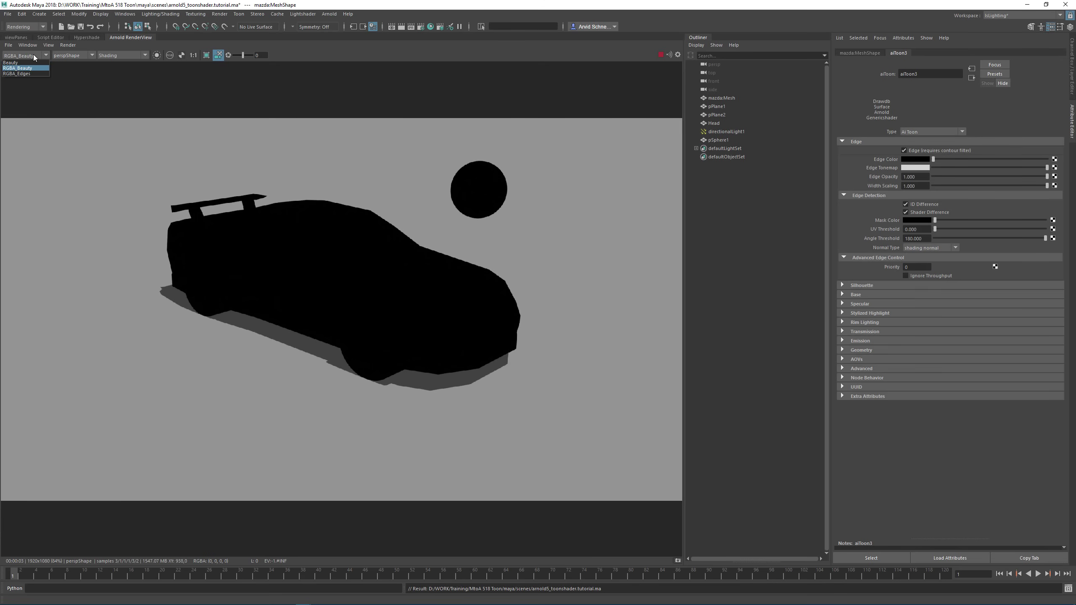
left_click(17, 62)
left_click(26, 74)
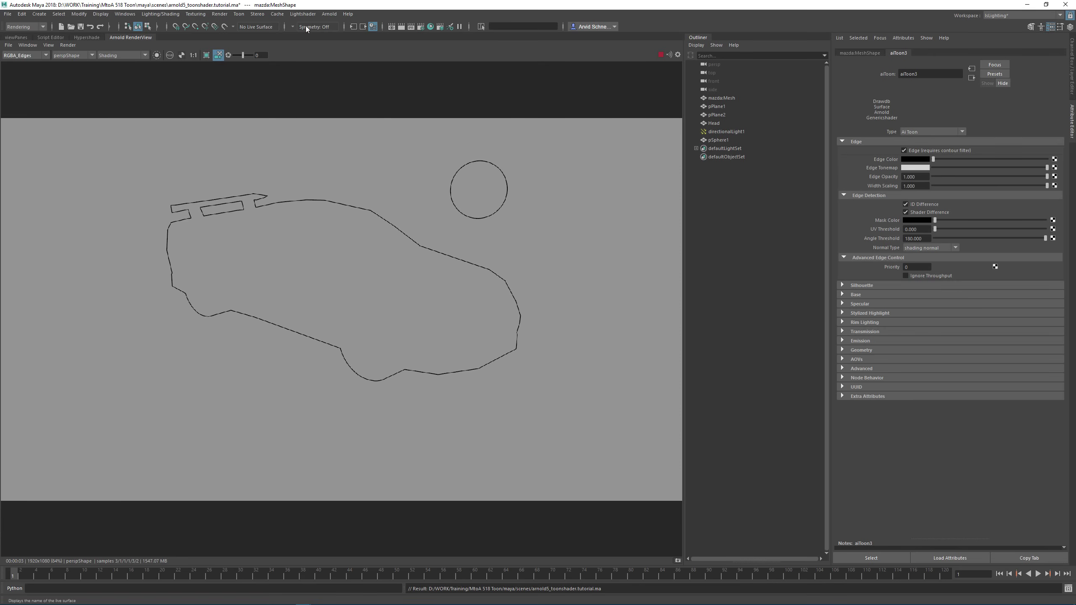
Change the main Arnold renderer filter type to contour in the render settings.
left_click(422, 27)
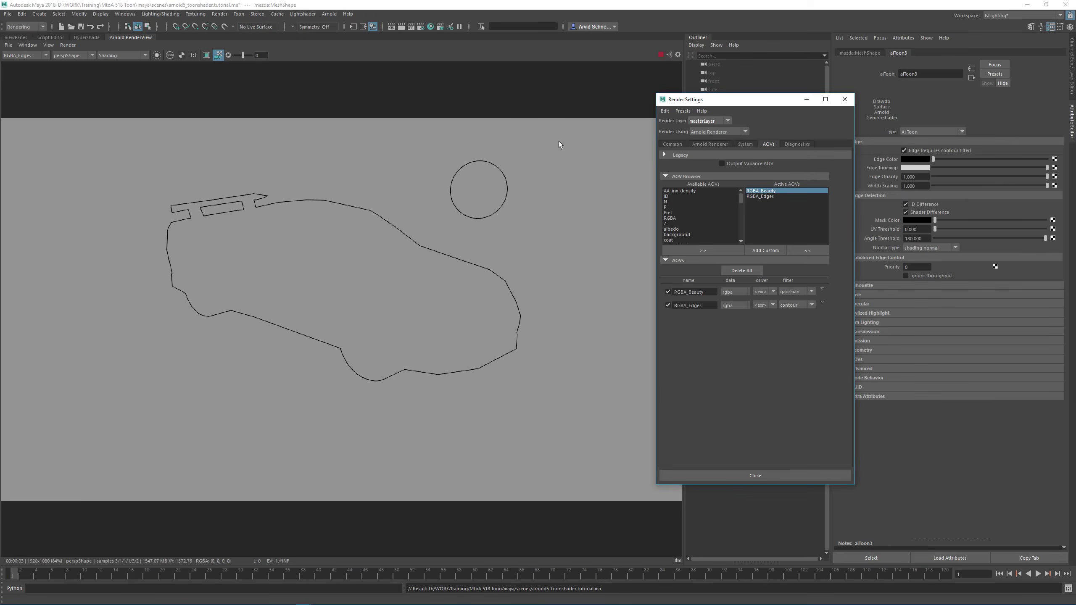
left_click(710, 145)
left_click(735, 282)
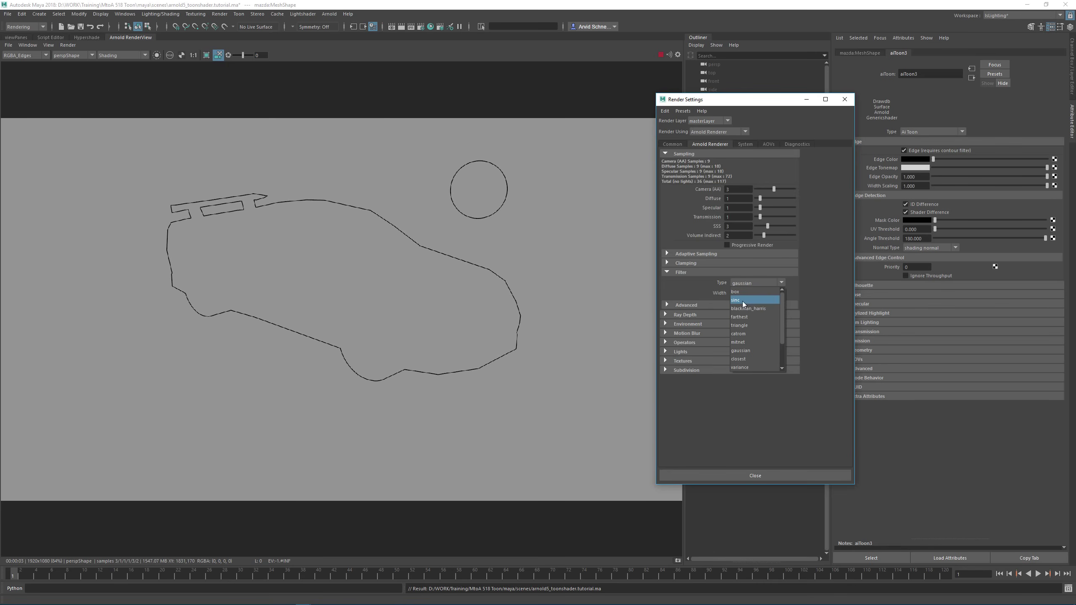
scroll(754, 357, "down", 2)
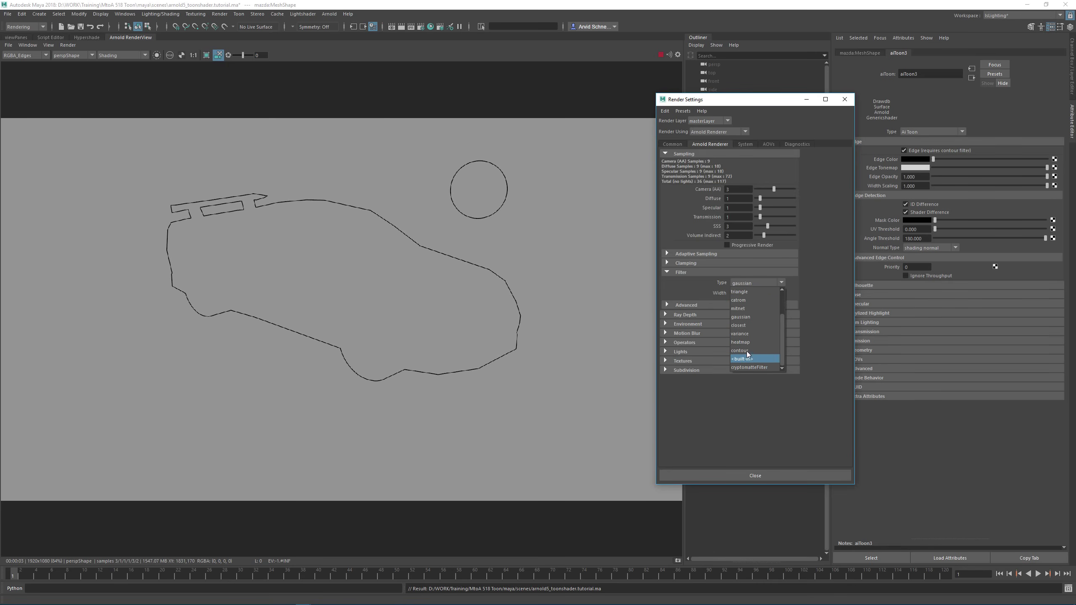
left_click(746, 351)
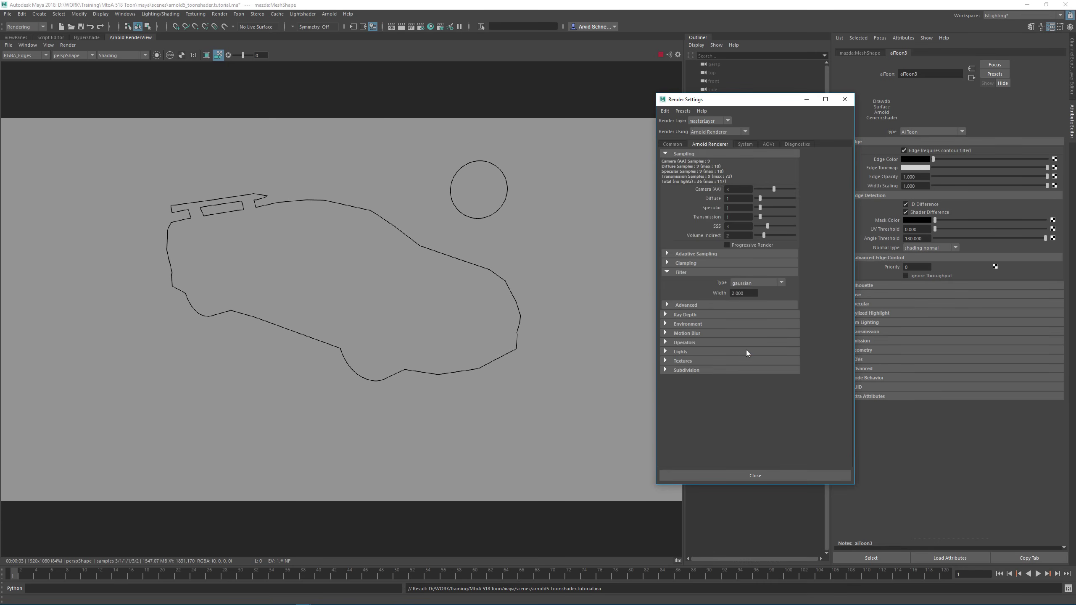
left_click(845, 100)
Display the Beauty output in the render view at 1:1 scale.
left_click(26, 56)
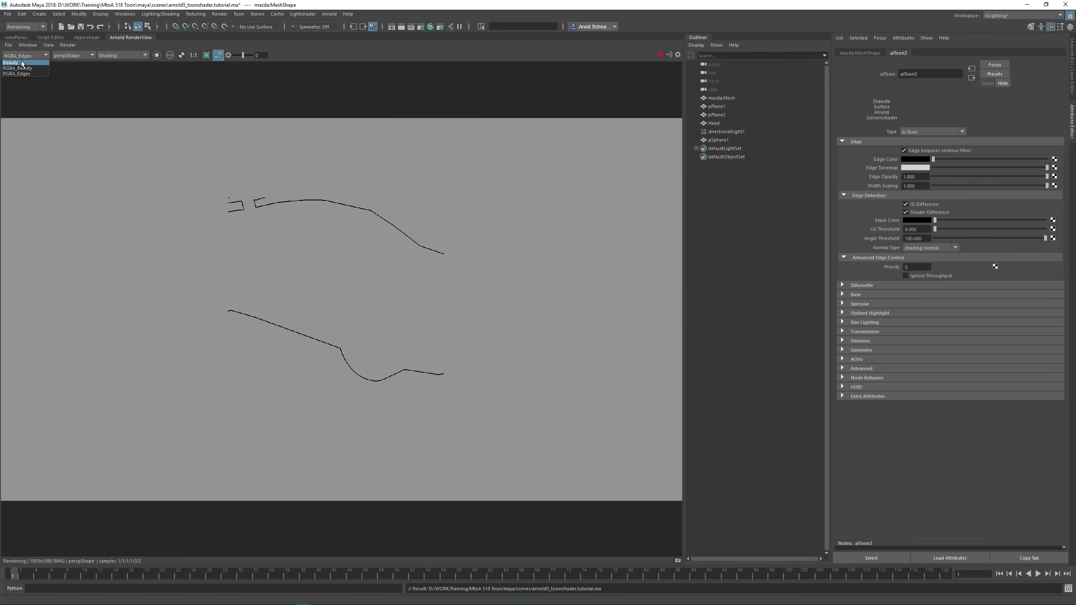
left_click(22, 64)
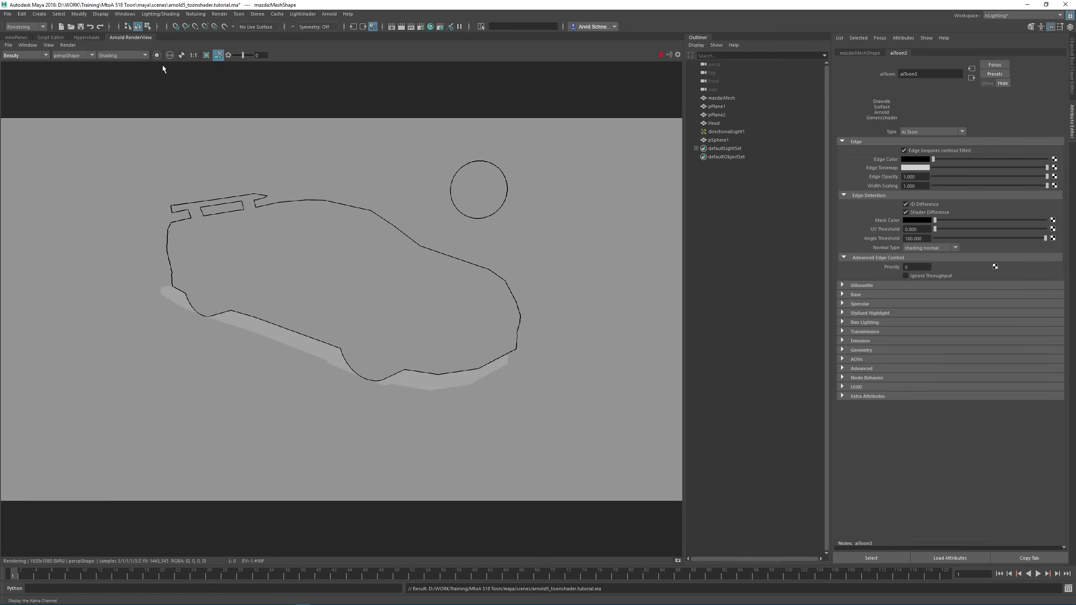
left_click(194, 55)
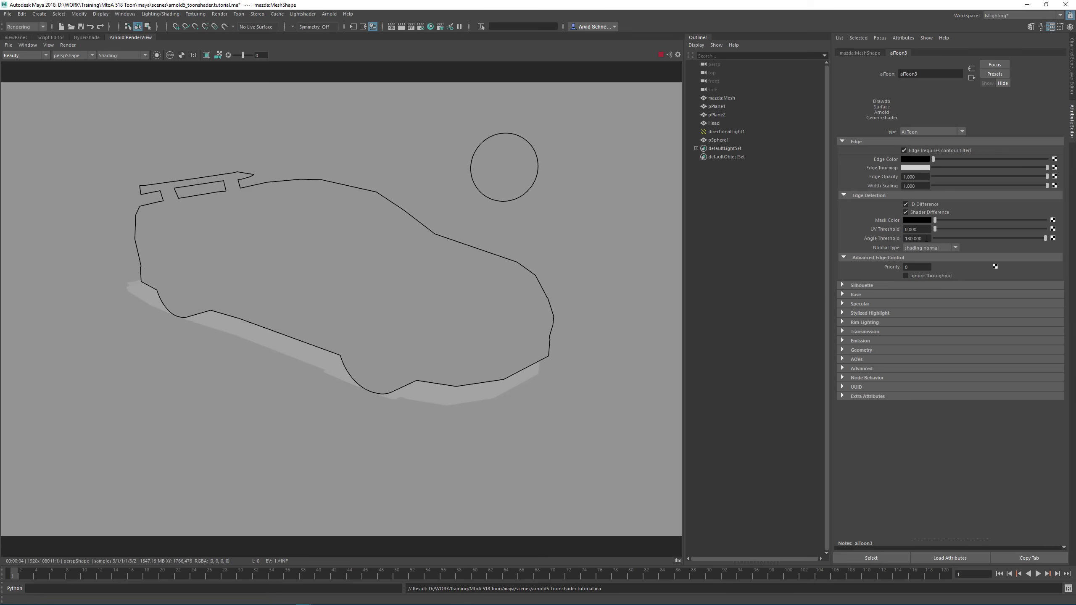
Set aiToon3's edge detection Angle Threshold to 20 and turn off Progressive Refinement in the render view.
left_click(926, 238)
type("2")
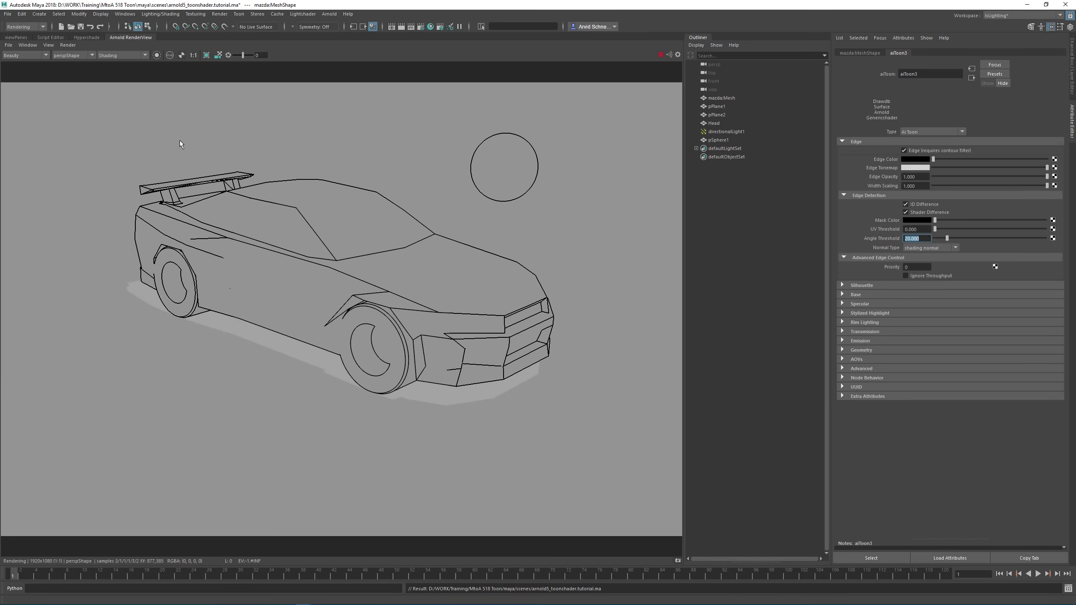
left_click(67, 44)
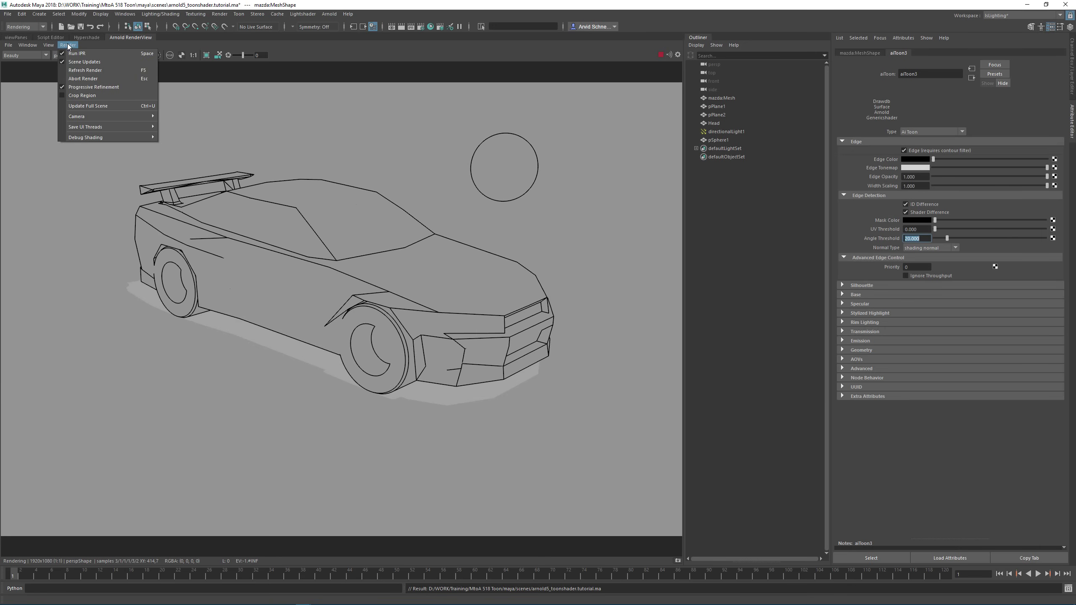
left_click(88, 88)
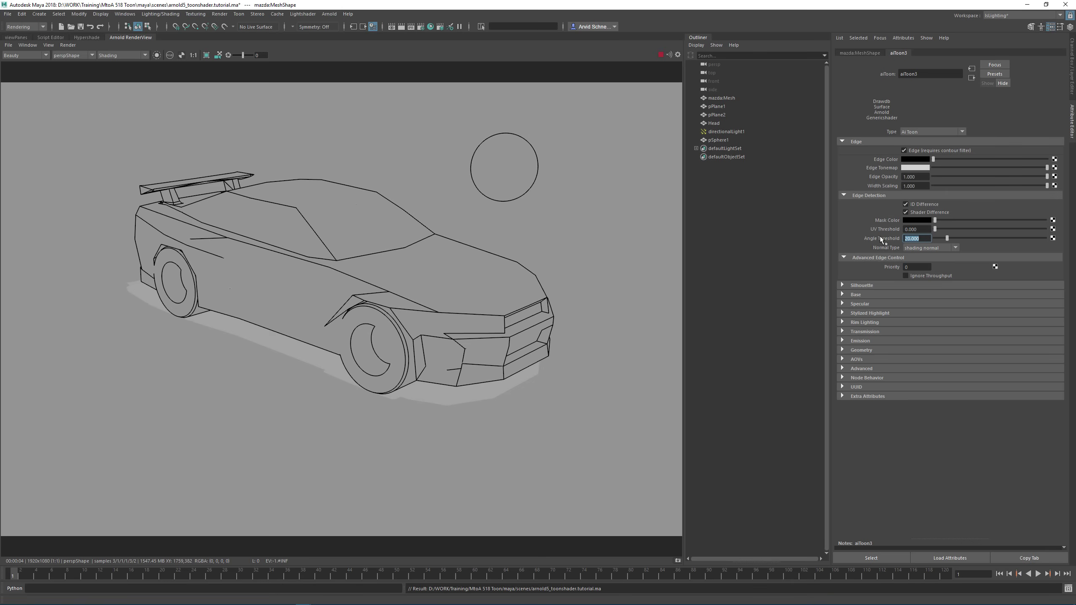
Lower the edge detection Angle Threshold to 5 and finally to 2 for denser edge lines.
type("5")
key("Return")
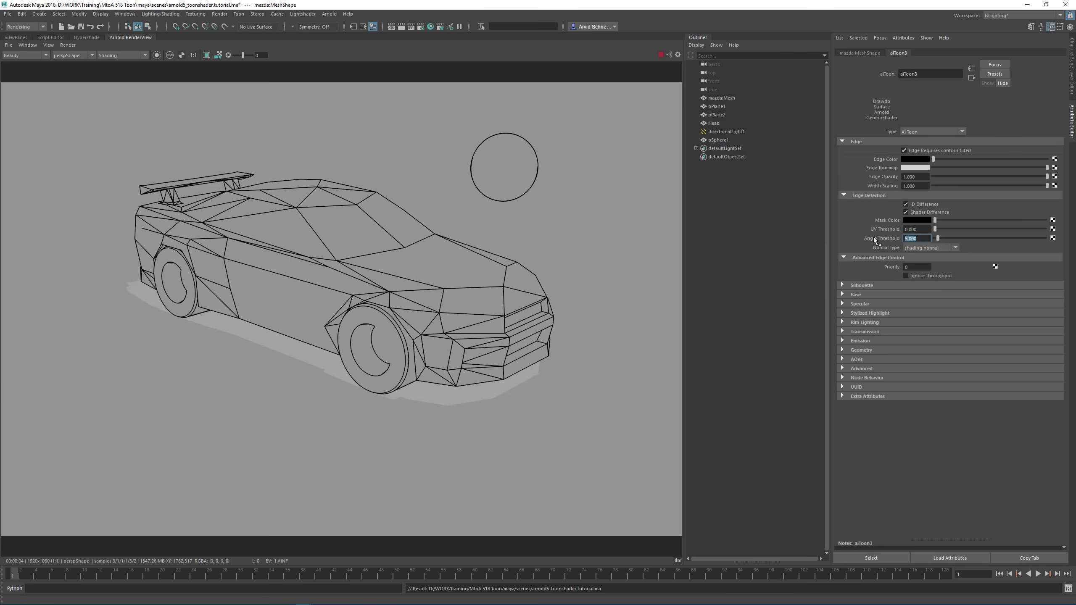
type("1")
key("Return")
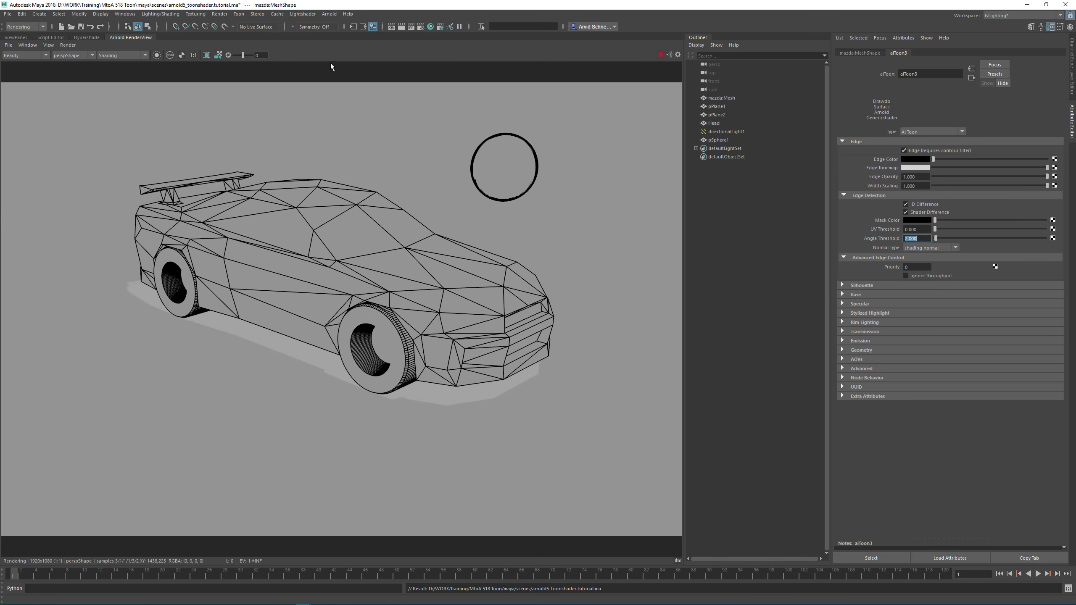
Set the width of the Arnold renderer's contour filter to 1 in the render settings.
left_click(420, 27)
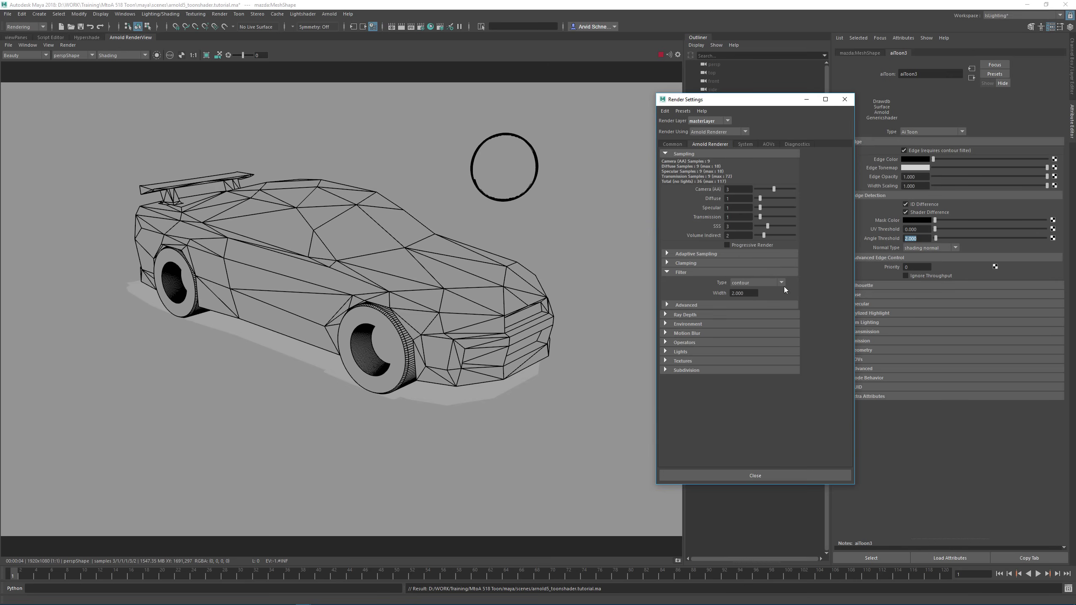
left_click(740, 290)
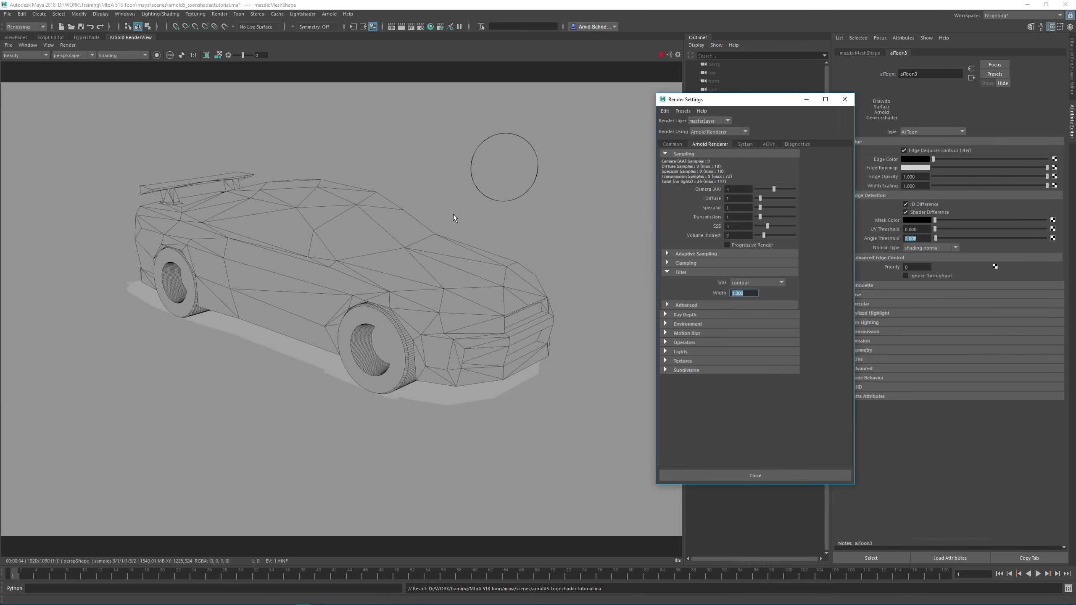
left_click(844, 99)
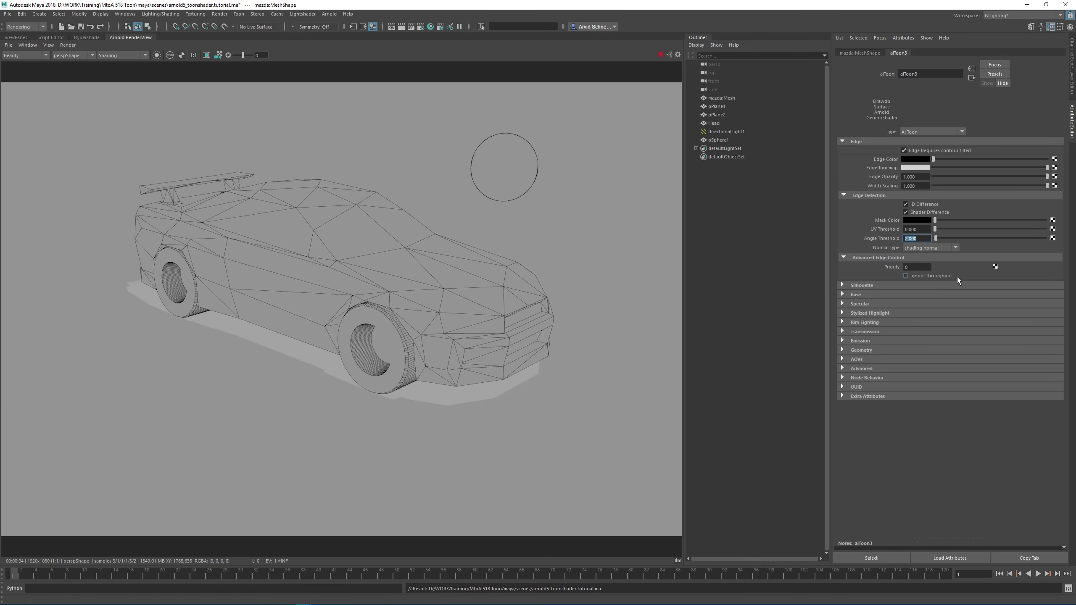
Confirm the Angle Threshold at 2 and map an Arnold aiNoise texture to the Mask Color of aiToon3.
type("2")
key("Return")
left_click(1052, 223)
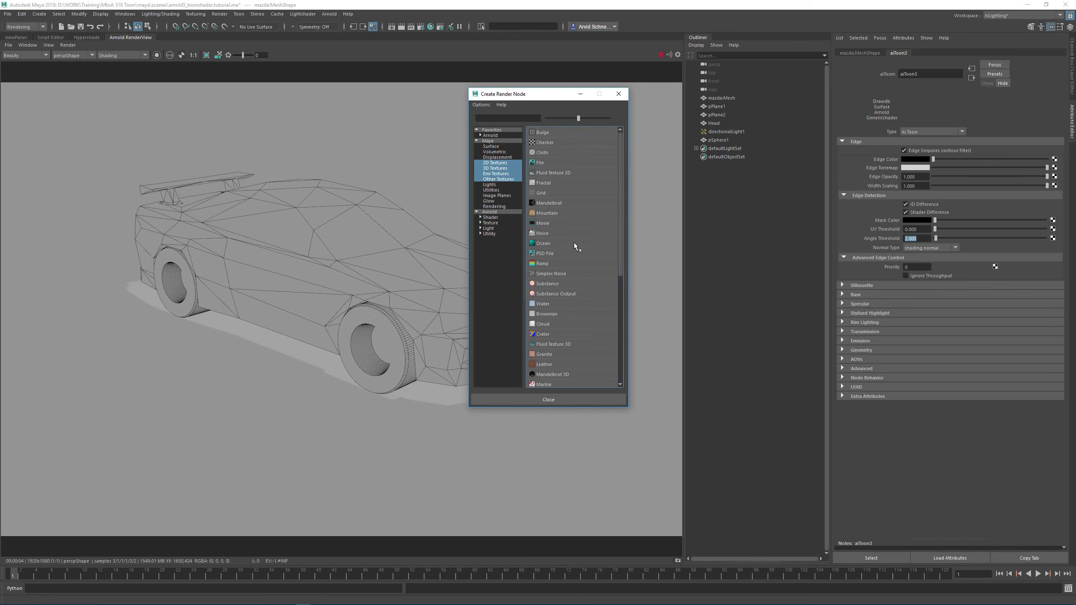
left_click(492, 222)
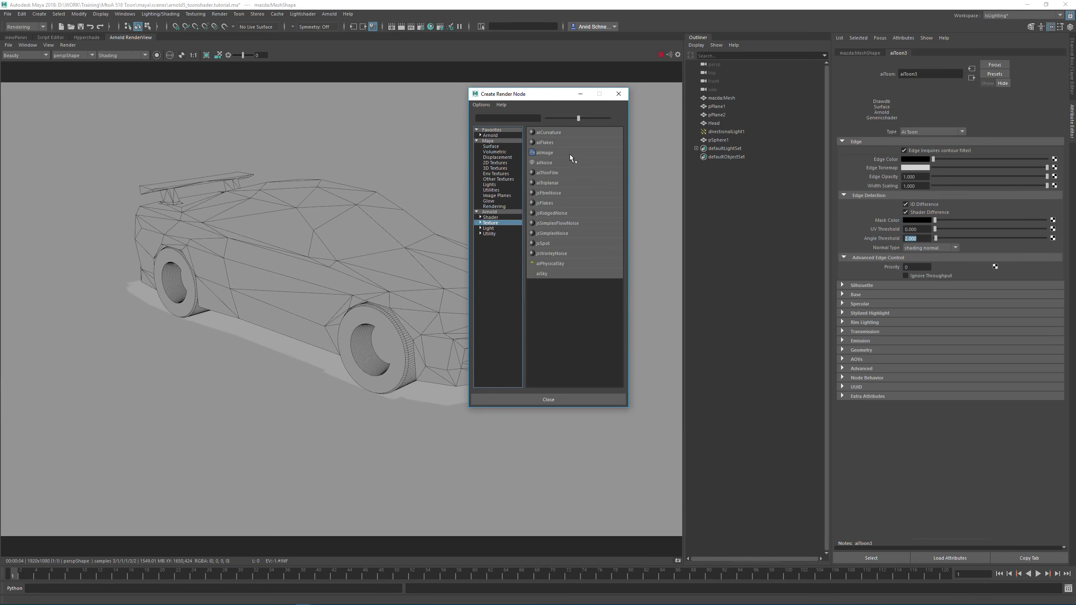
left_click(544, 162)
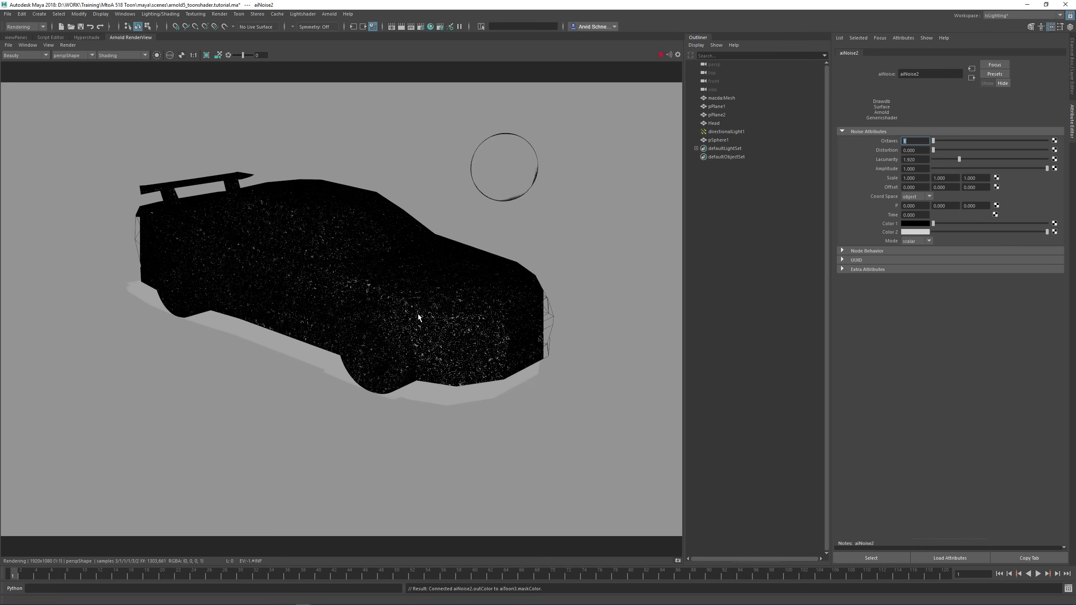
scroll(448, 337, "up", 2)
scroll(488, 357, "down", 2)
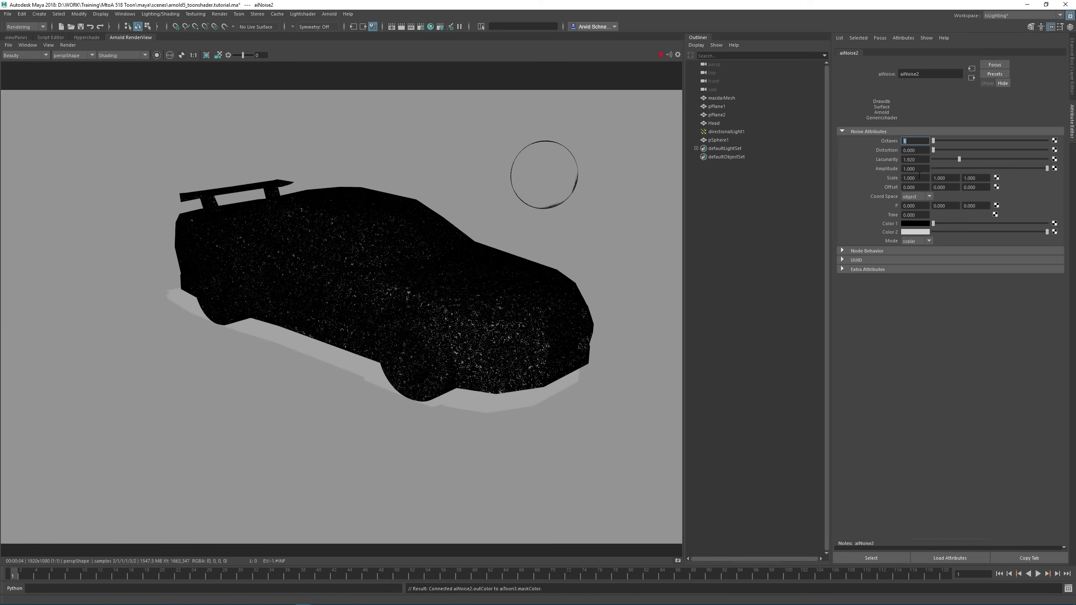
Set the aiNoise texture's Scale to 0.2 on all three axes.
left_click(919, 176)
type("0.2")
key("Return")
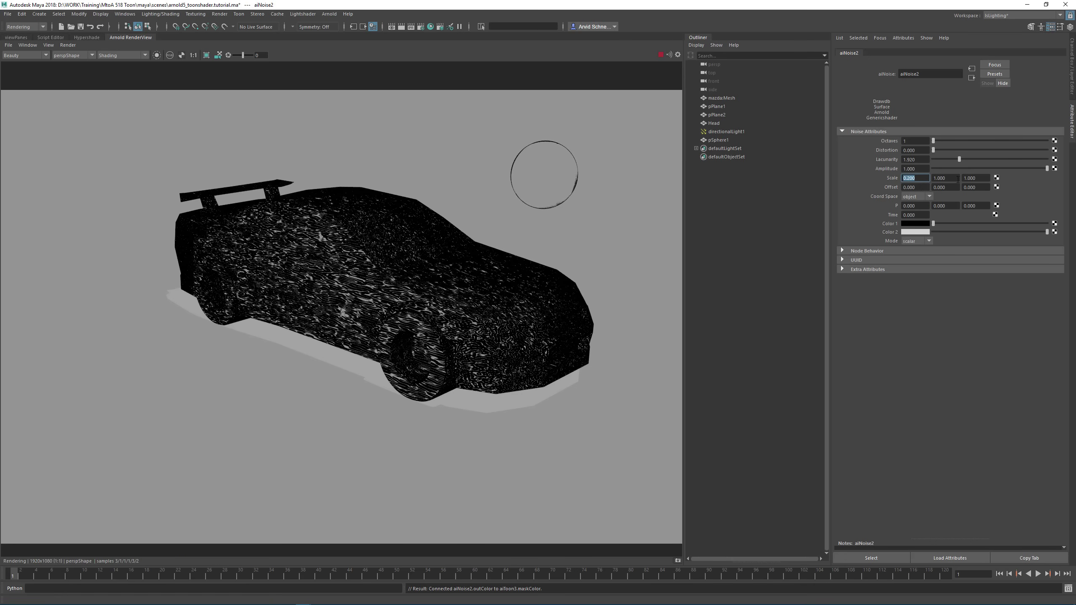
key("Tab")
type("0.2")
key("Tab")
type("0.2")
key("Return")
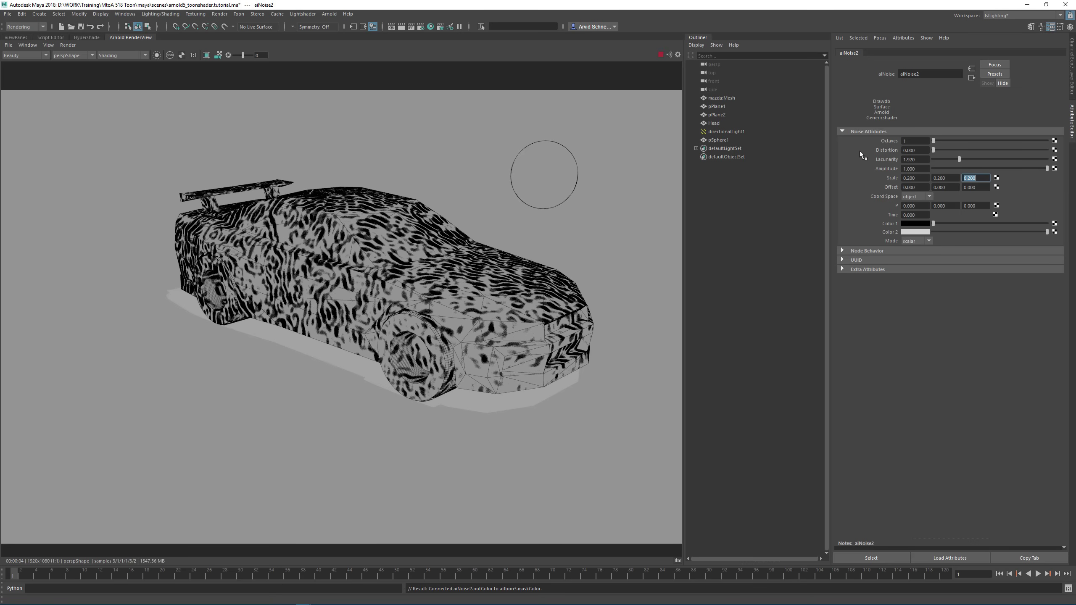
Return to aiToon3 and break the noise texture's connection to its Mask Color.
left_click(971, 78)
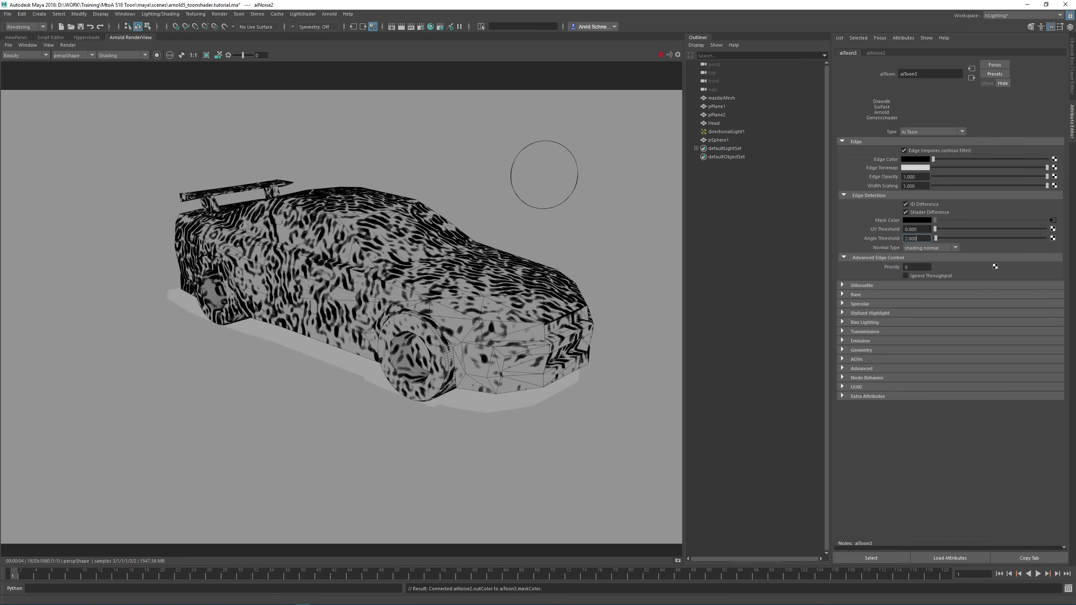
right_click(892, 217)
left_click(918, 241)
Map an Arnold aiFlakes texture to the Mask Color of aiToon3.
left_click(1053, 220)
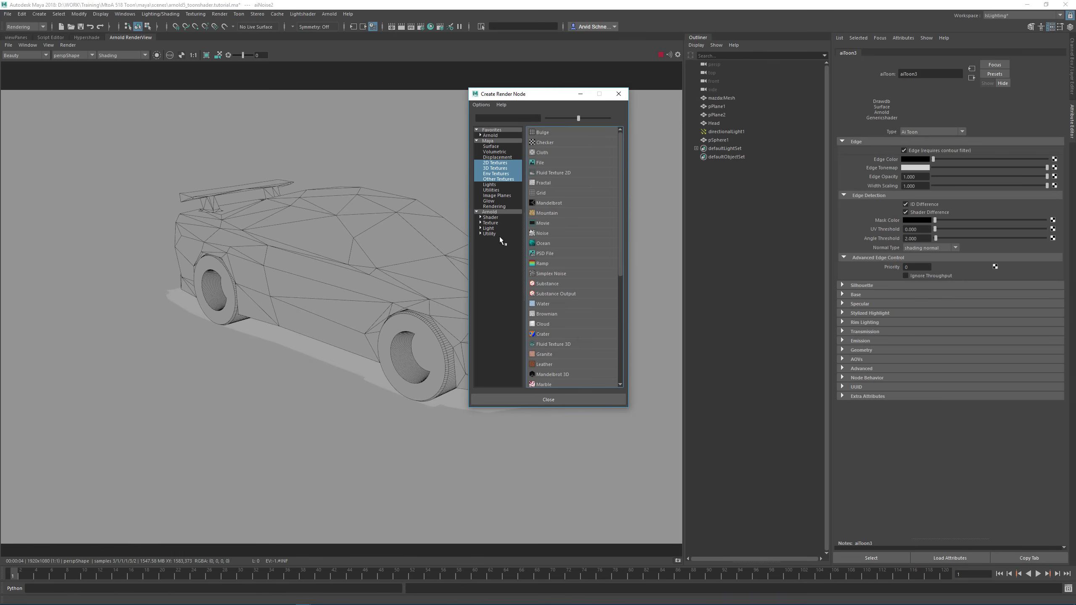
left_click(491, 223)
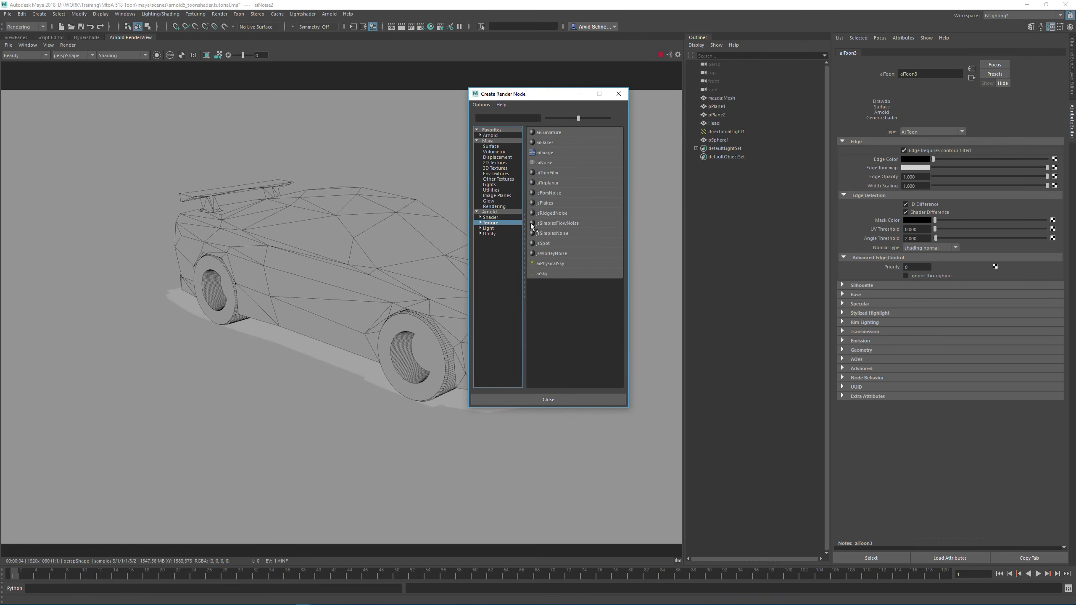
left_click(492, 217)
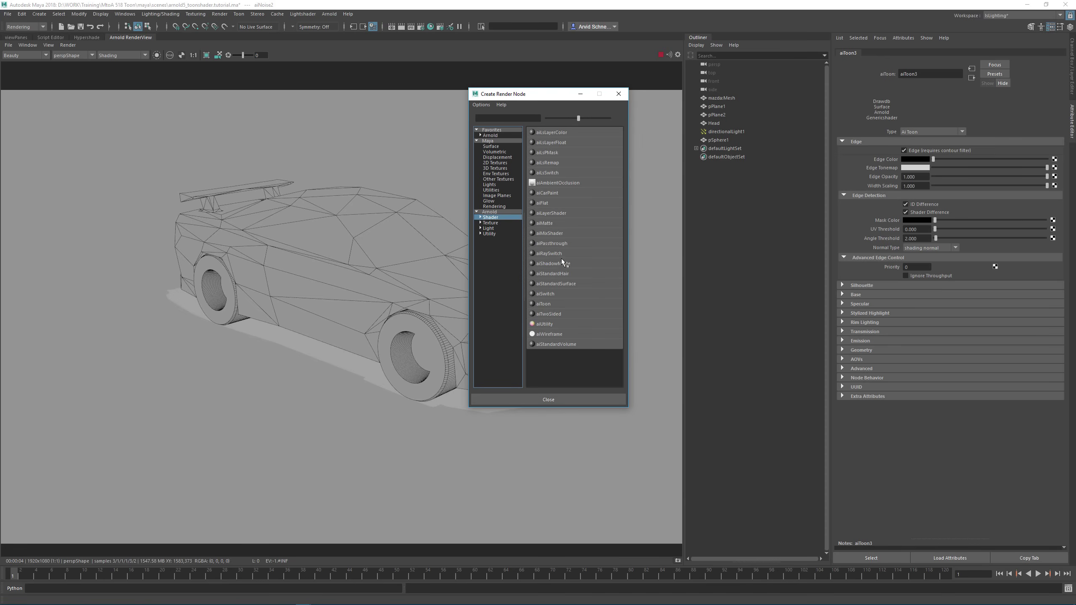
left_click(492, 233)
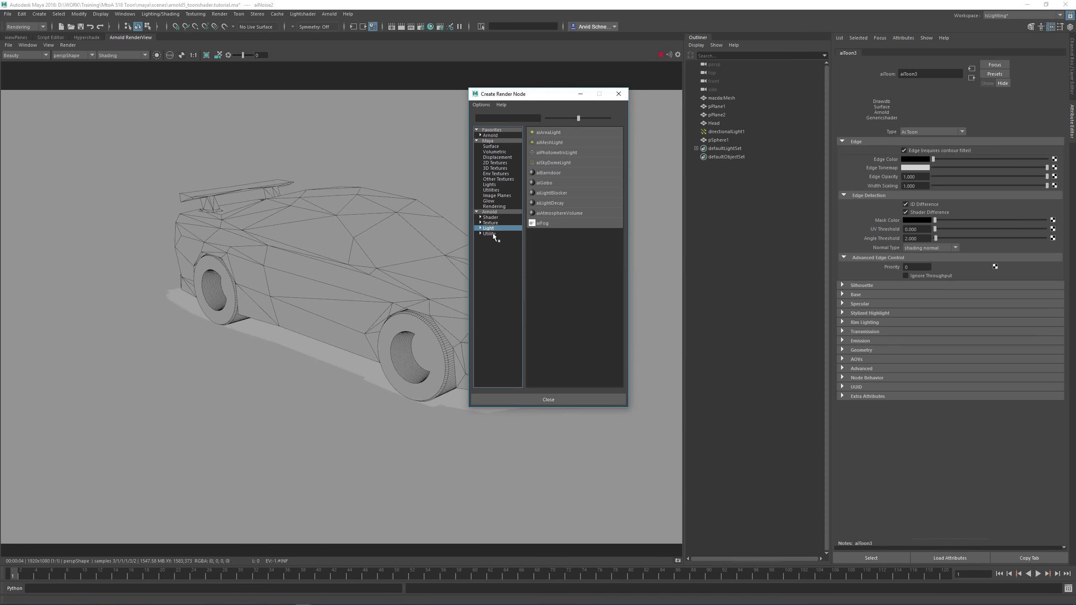
left_click(499, 211)
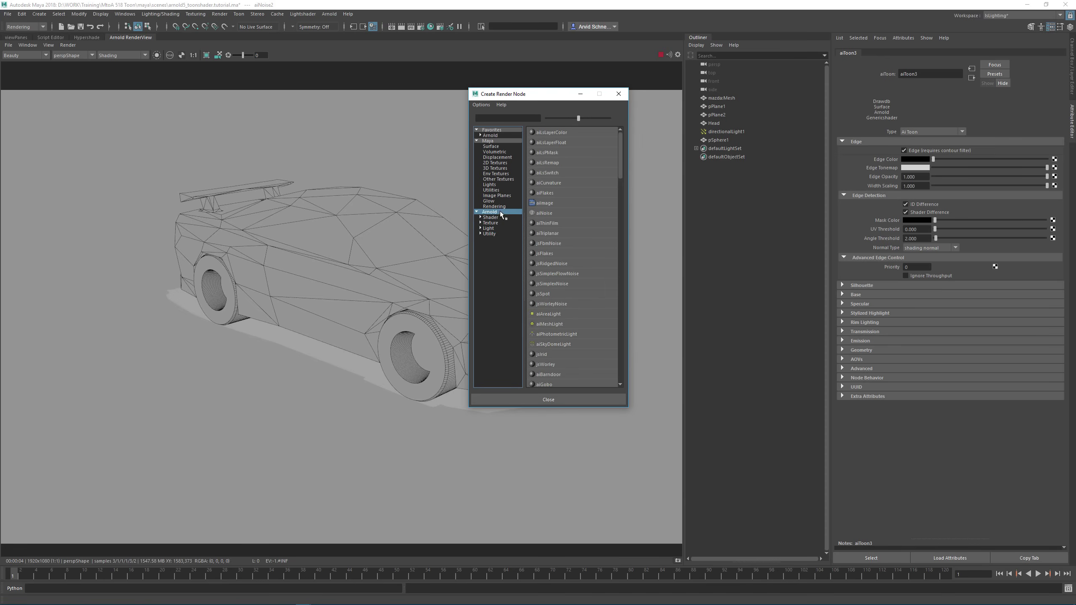
left_click(546, 193)
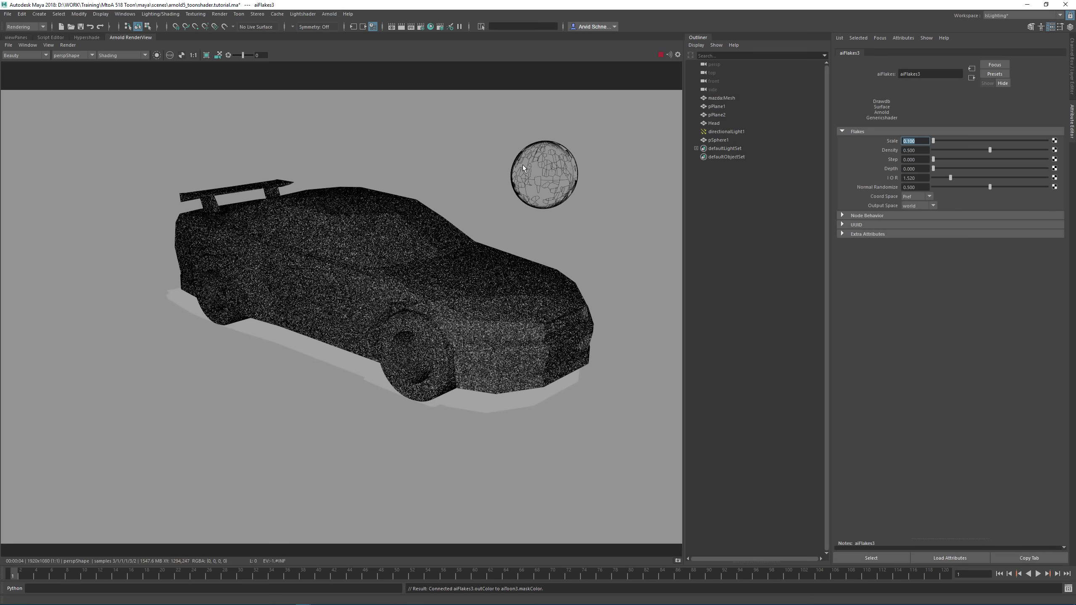
Set the aiFlakes texture's Coord Space to world, its Scale to 1 and its Density to 1.
left_click(915, 197)
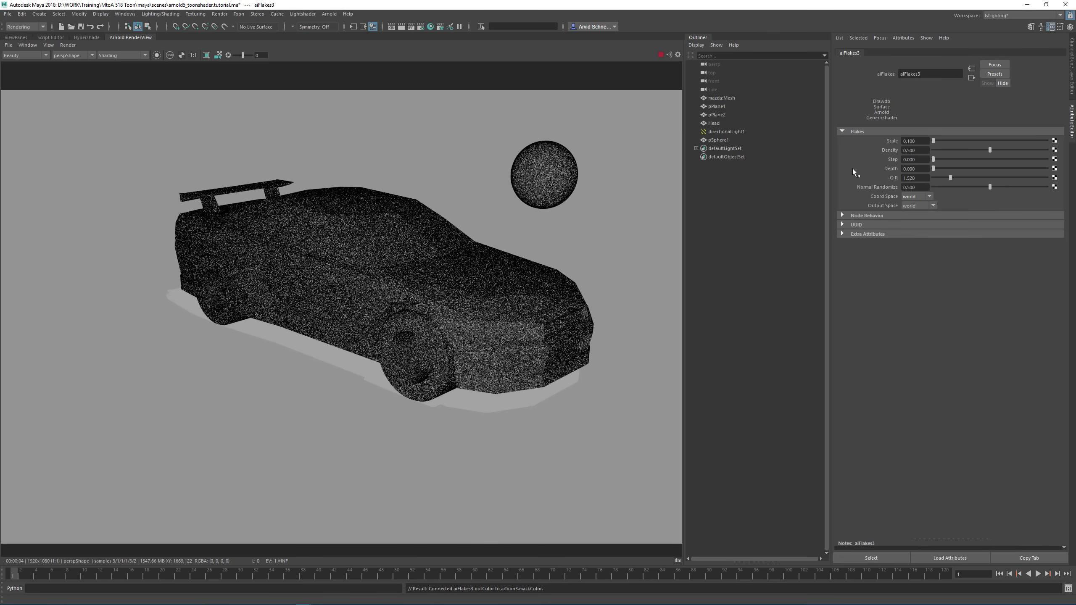
left_click(919, 143)
type("1")
key("Return")
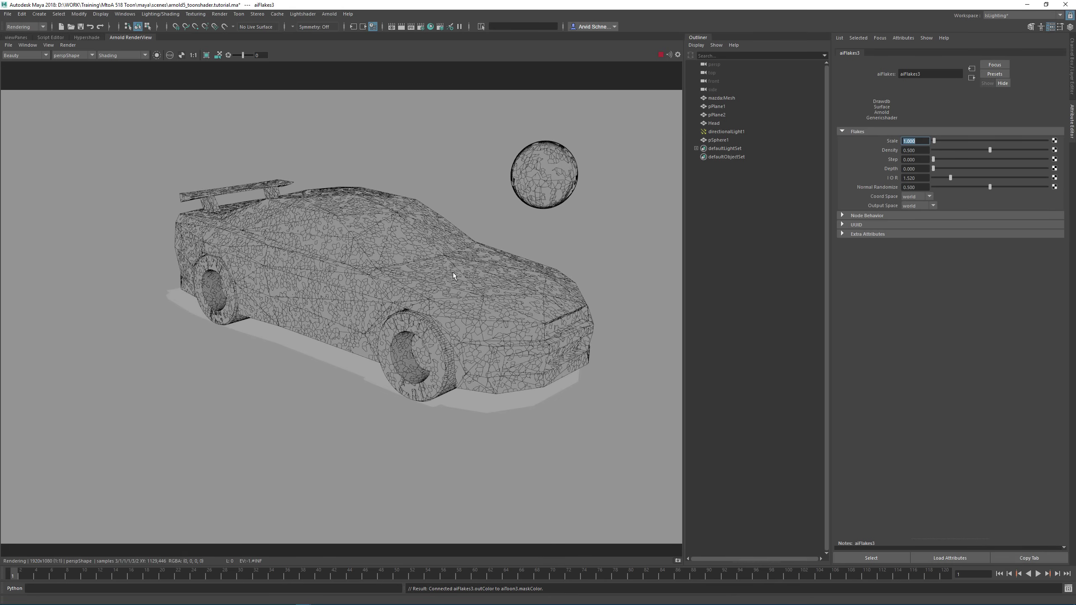
key("Tab")
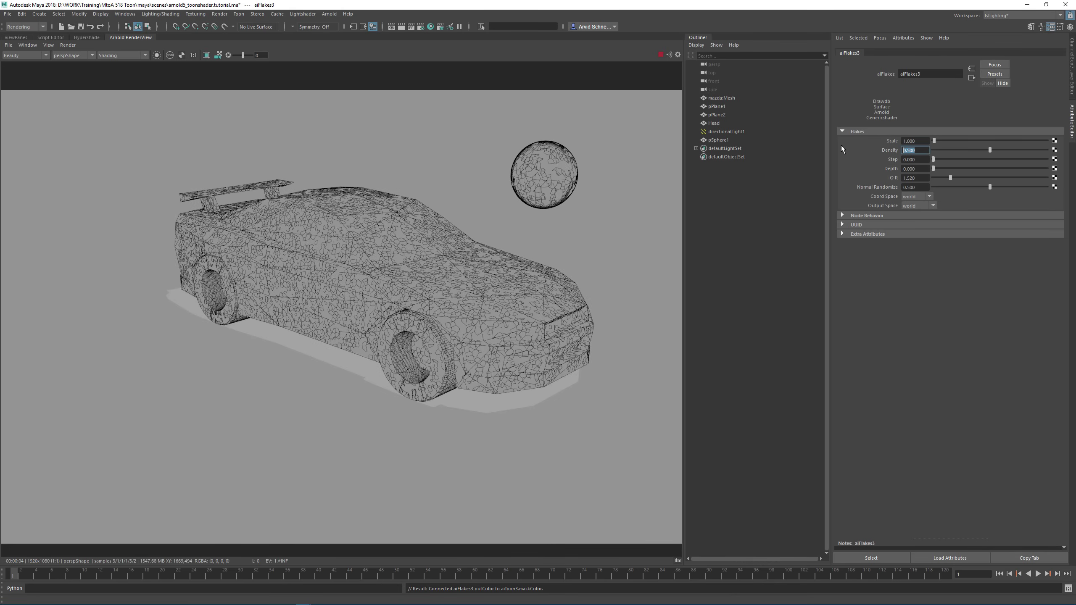
type("1")
key("Return")
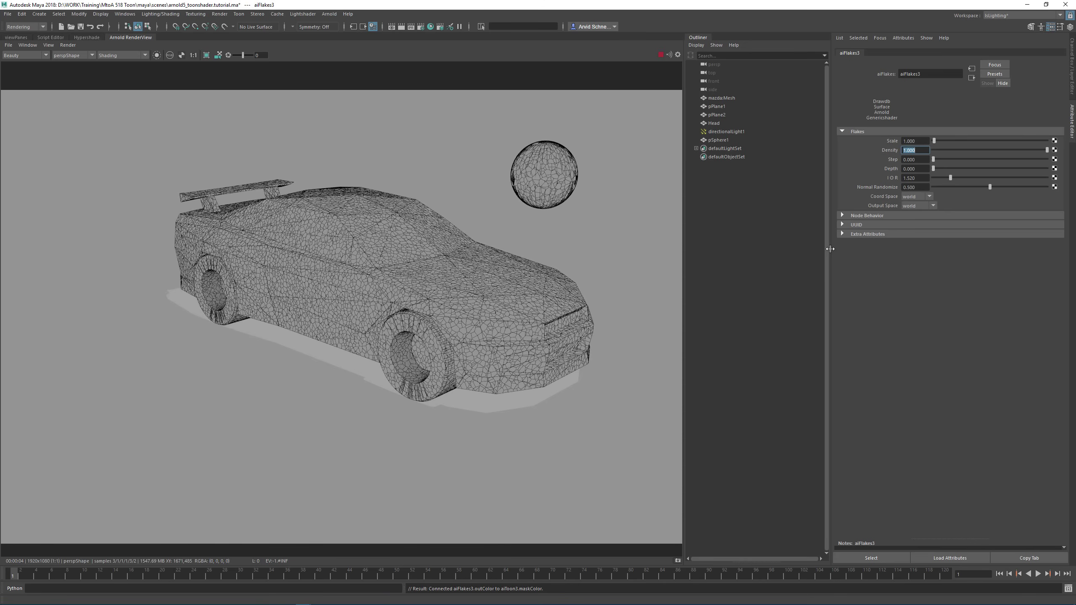
Set aiToon3's Base Weight to 1 and display the RGBA_Beauty output in the render view.
left_click(970, 79)
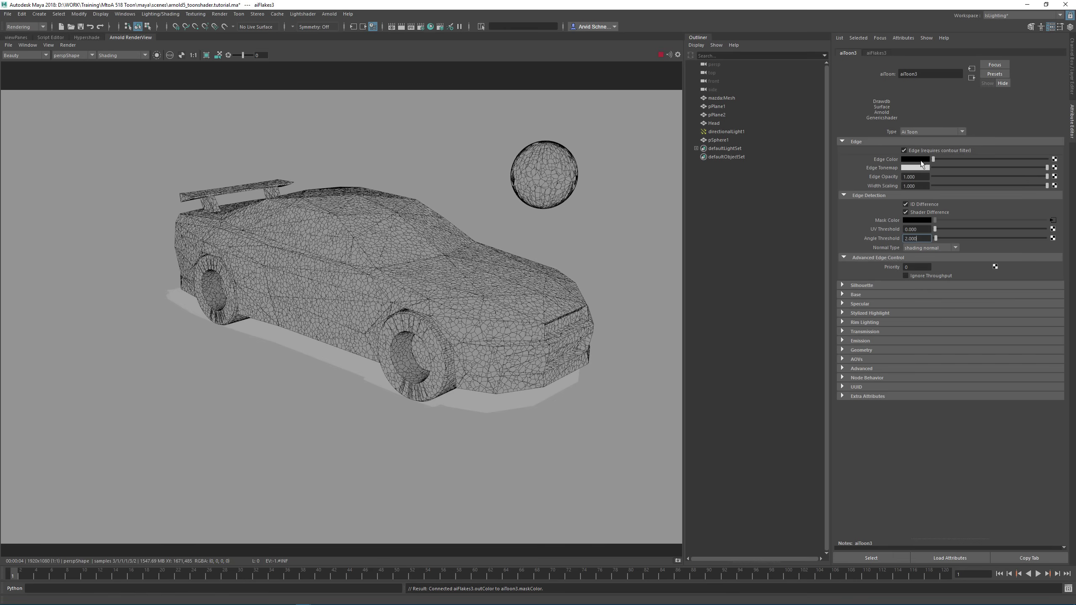
left_click(854, 294)
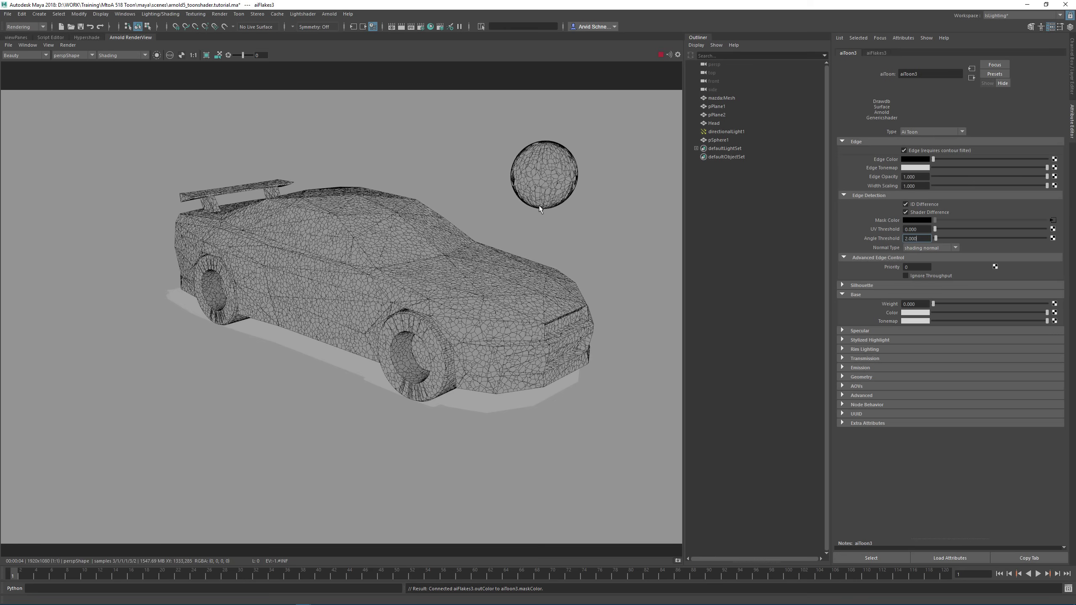
left_click(902, 308)
type("1")
key("Return")
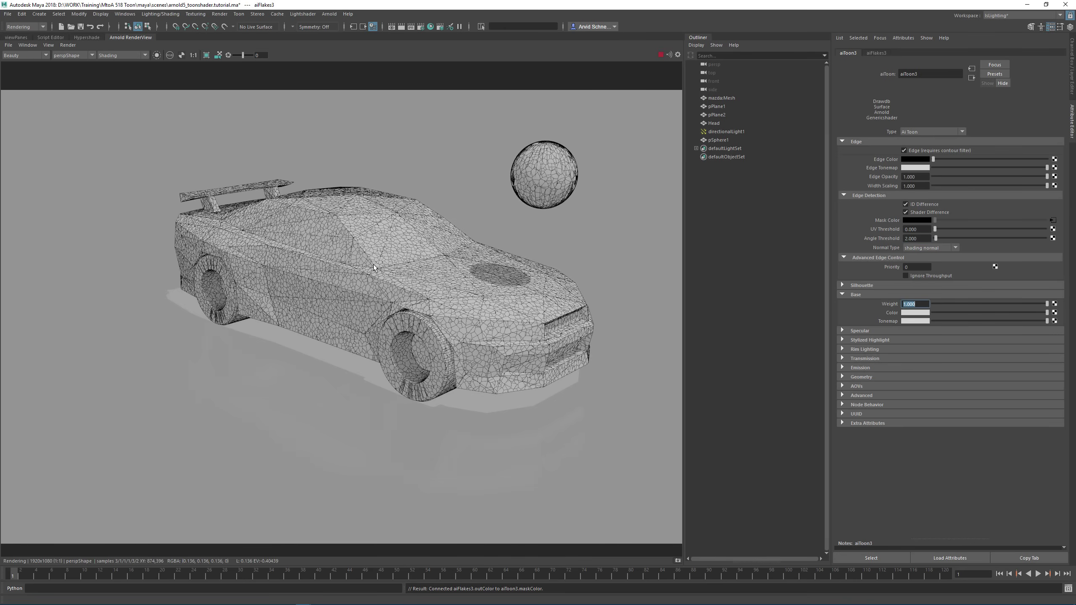
left_click(29, 59)
left_click(17, 67)
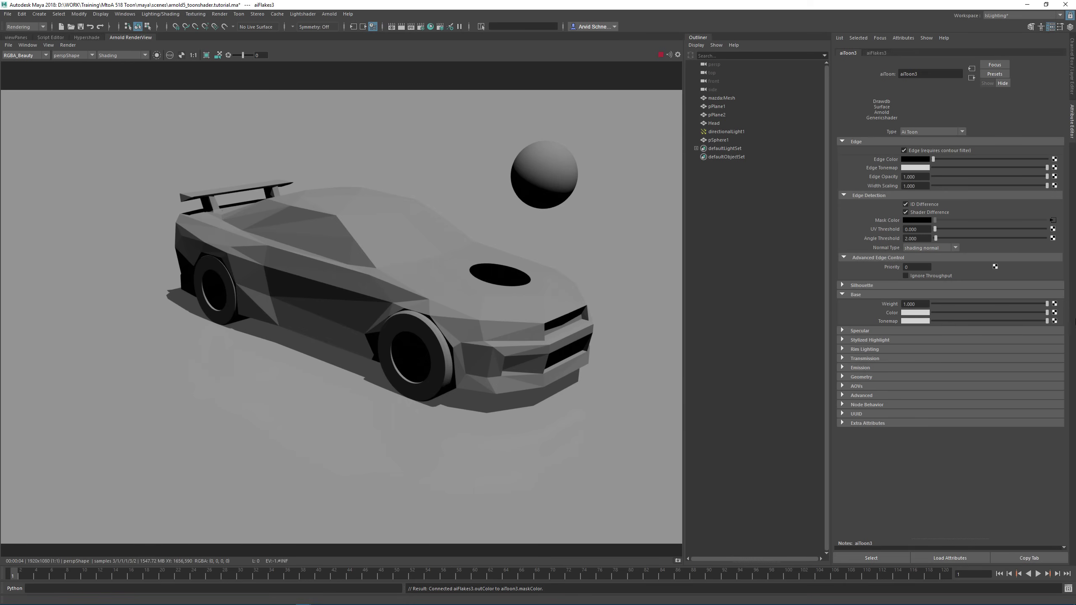
Map a ramp texture to aiToon3's Base Tonemap and set the ramp's Interpolation to None.
left_click(1054, 320)
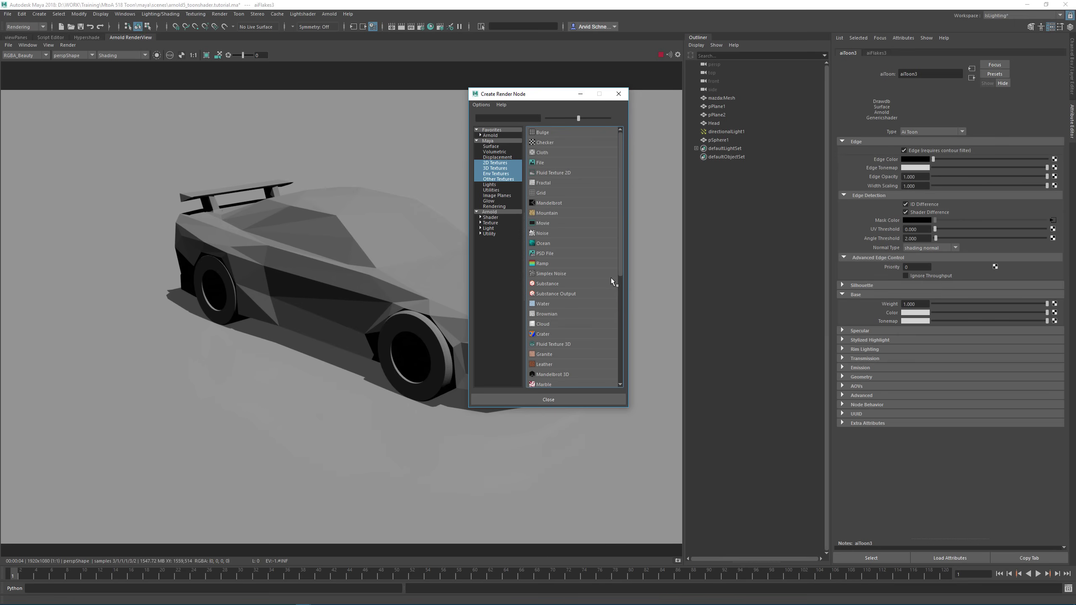
left_click(545, 263)
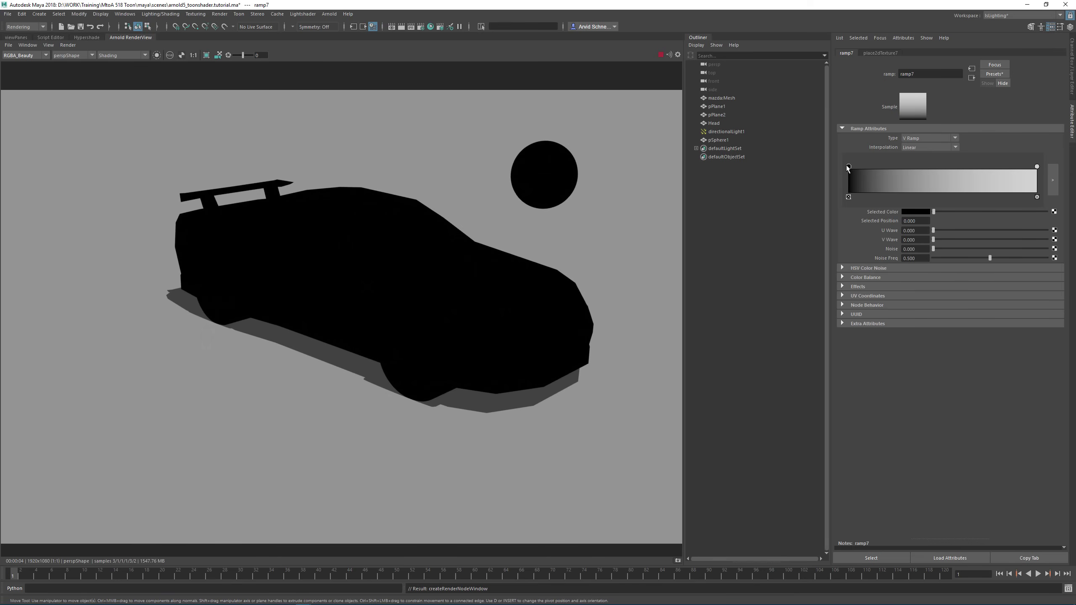
left_click_drag(847, 167, 931, 171)
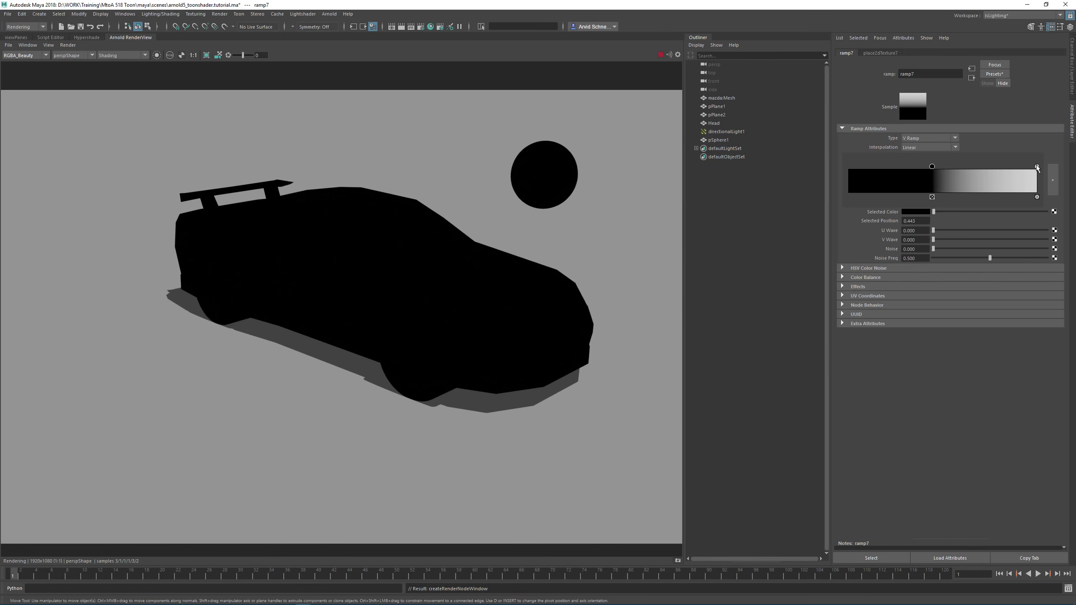
left_click_drag(1037, 167, 971, 168)
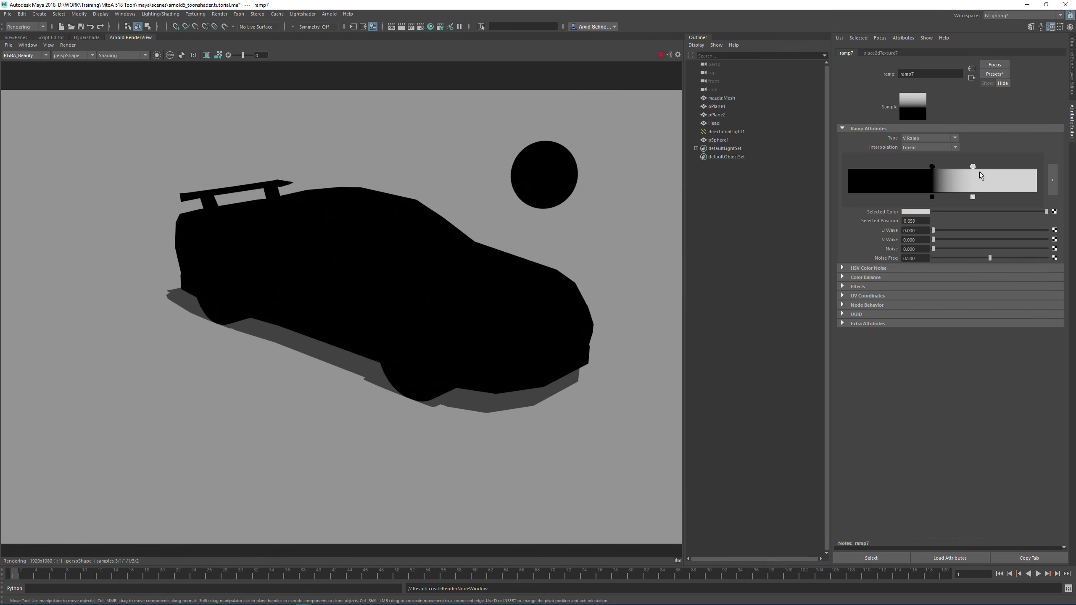
left_click(917, 148)
left_click(916, 157)
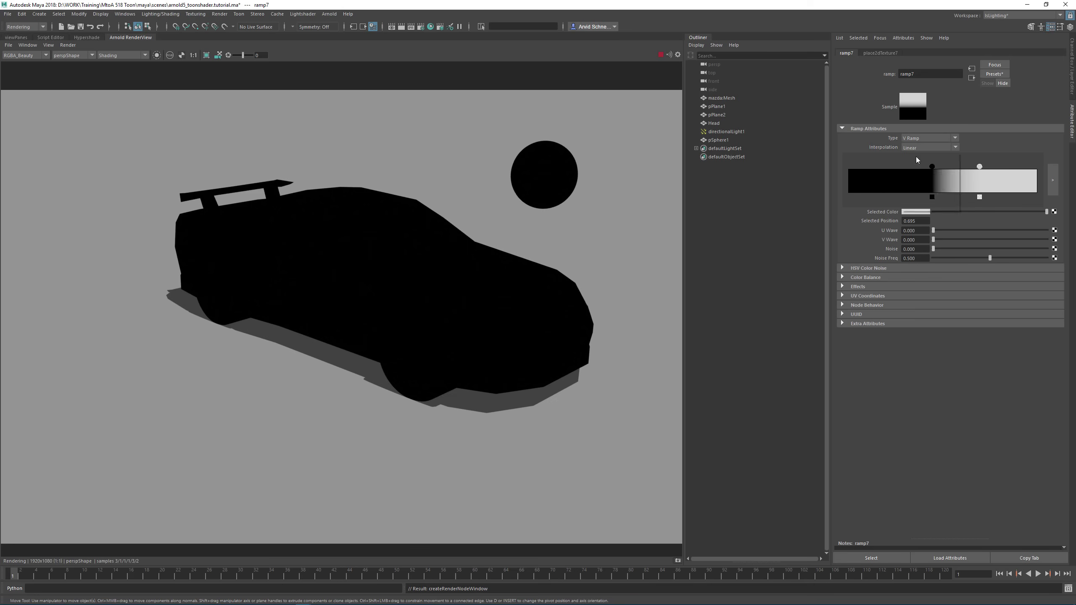
Place the ramp's black stop at position 0 and its light stop at about 0.33.
left_click_drag(972, 167, 979, 166)
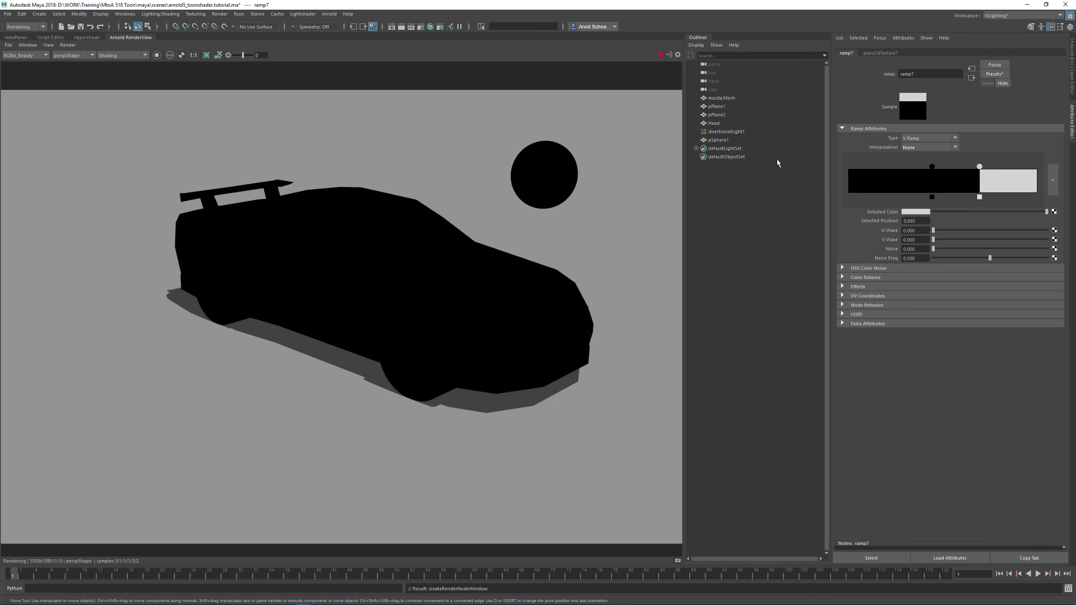
left_click_drag(931, 165, 848, 166)
left_click_drag(979, 166, 944, 166)
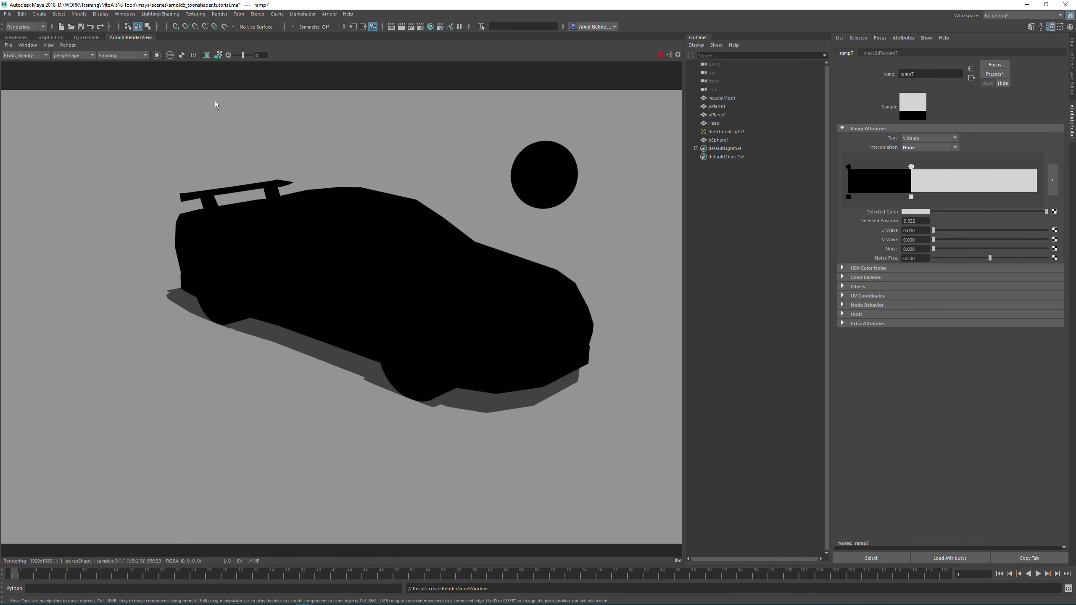
Reduce the render view's test resolution to 960x540.
left_click(68, 45)
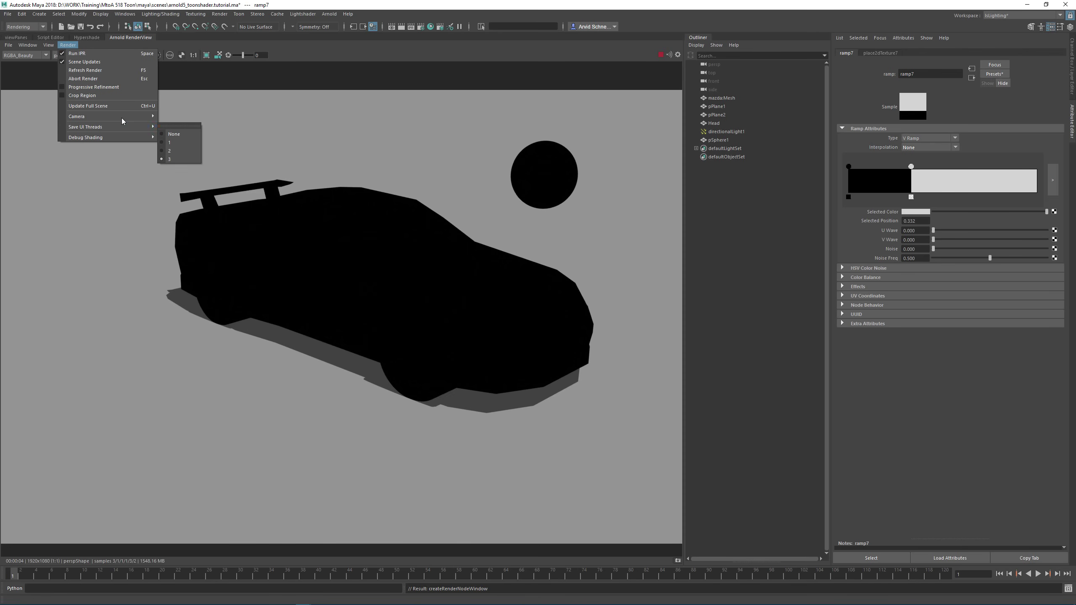
mouse_move(48, 45)
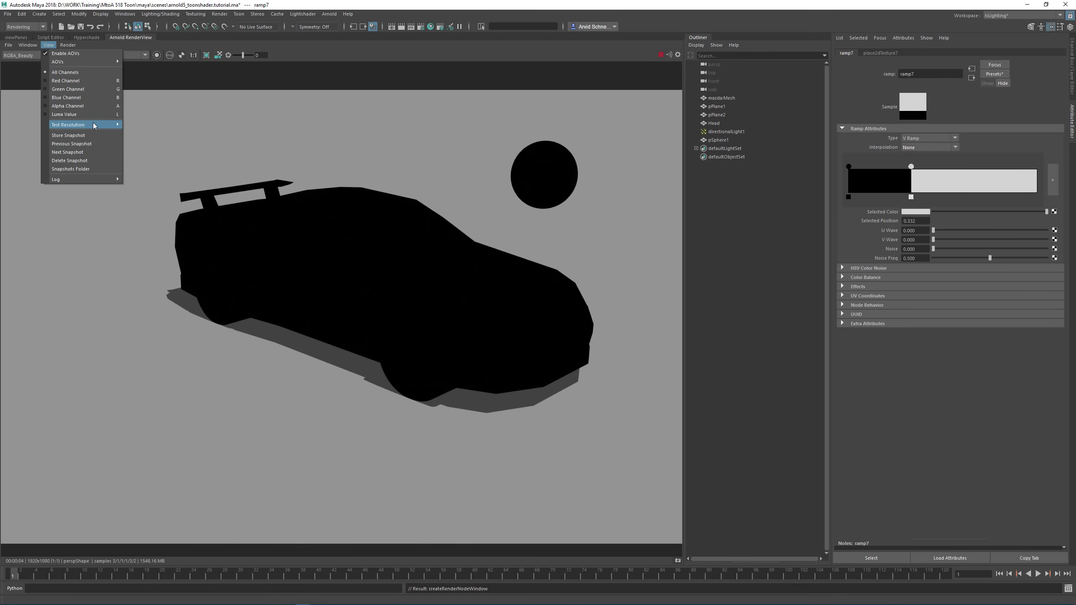
mouse_move(97, 124)
left_click(145, 149)
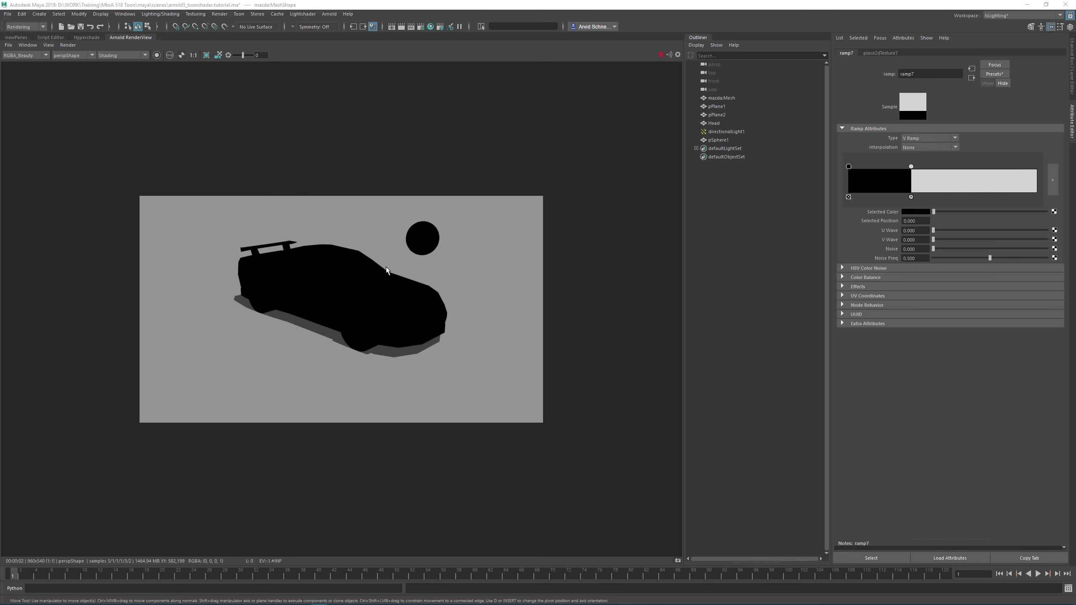
scroll(386, 268, "up", 3)
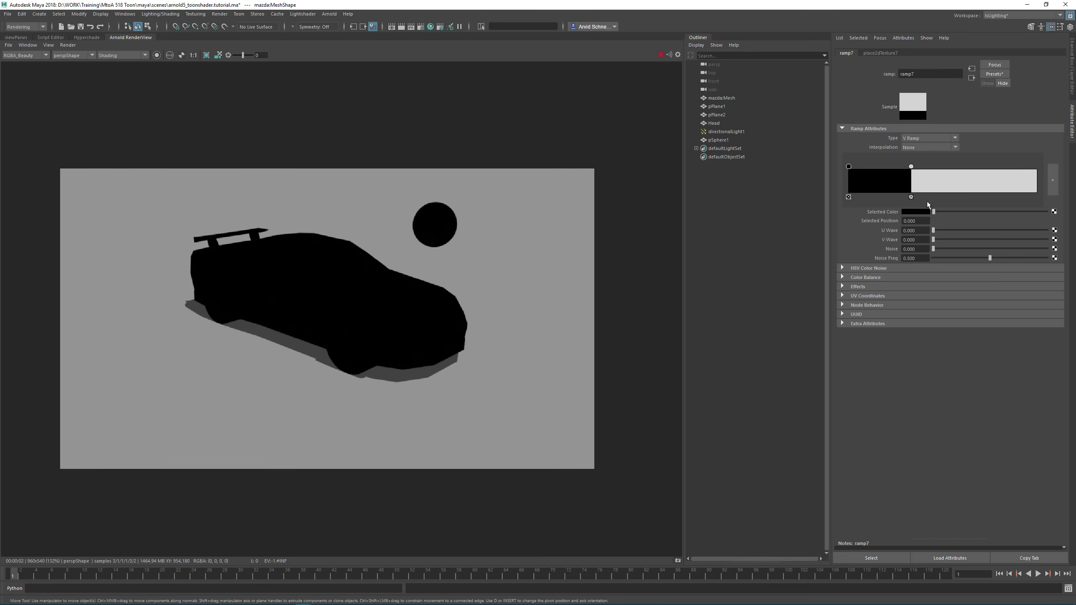
Lighten the ramp's black stop to dark grey and move the light stop to about 0.07.
left_click_drag(933, 211, 947, 211)
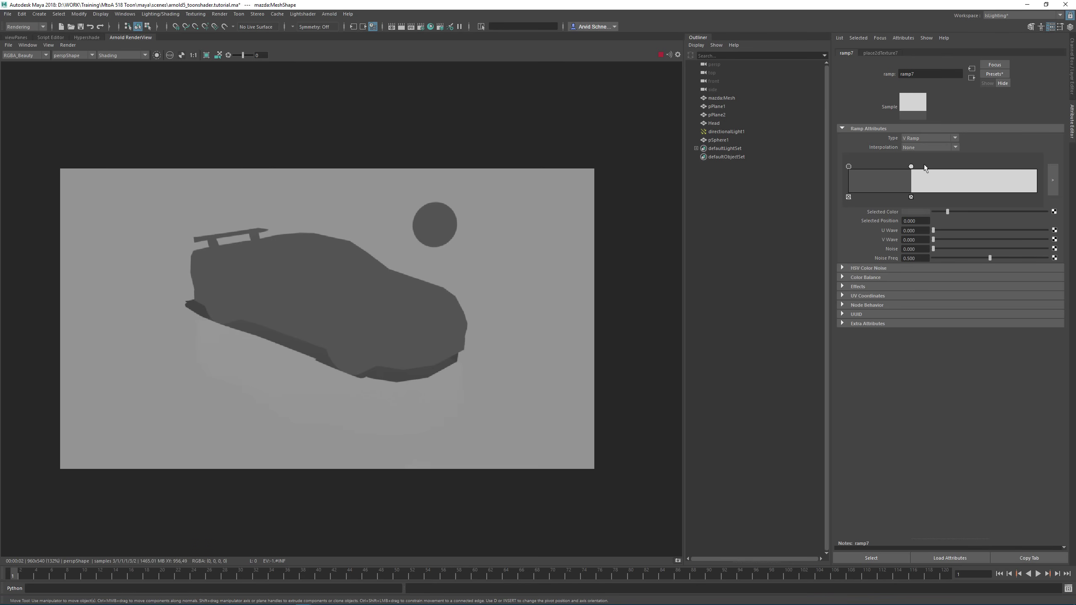
left_click(911, 165)
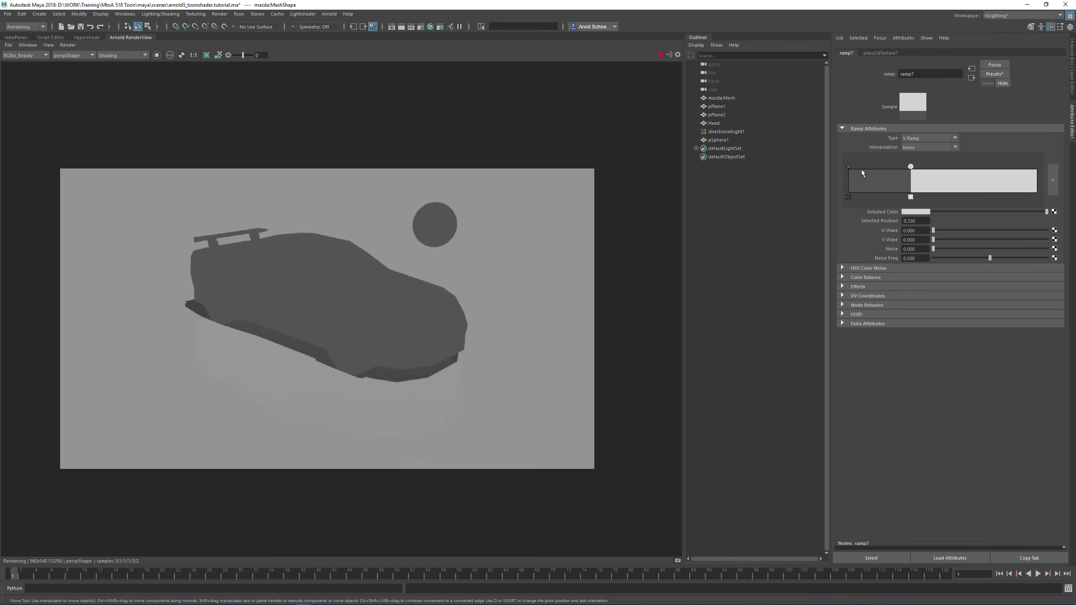
left_click_drag(861, 169, 853, 179)
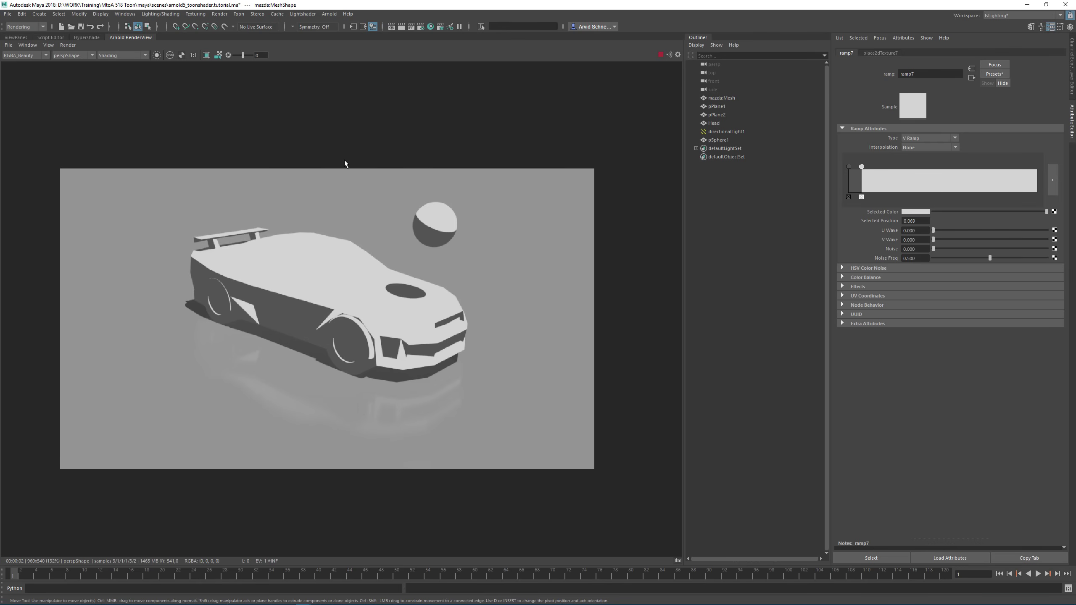
Rotate the directional light so it hits the car's side and casts the shadow beyond its front end.
left_click(21, 38)
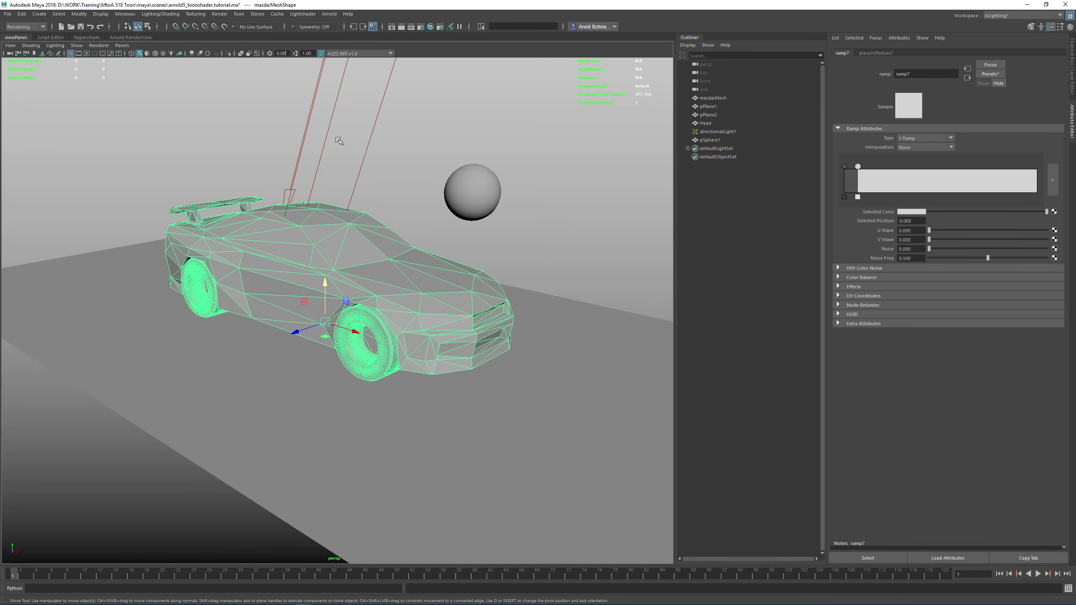
left_click_drag(410, 166, 550, 241, "alt")
left_click(321, 229)
key("e")
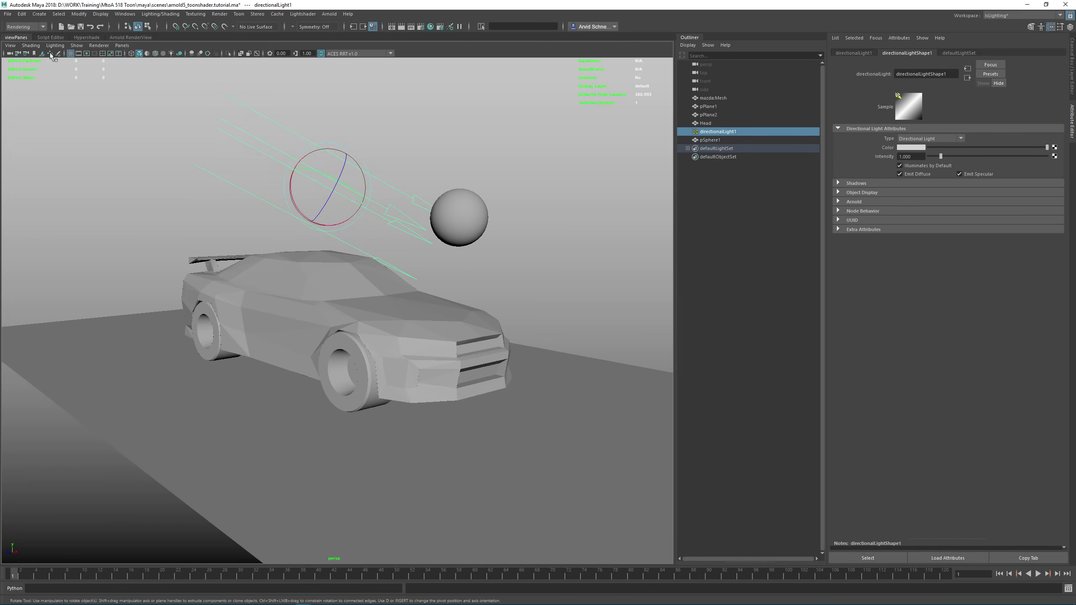
left_click(116, 38)
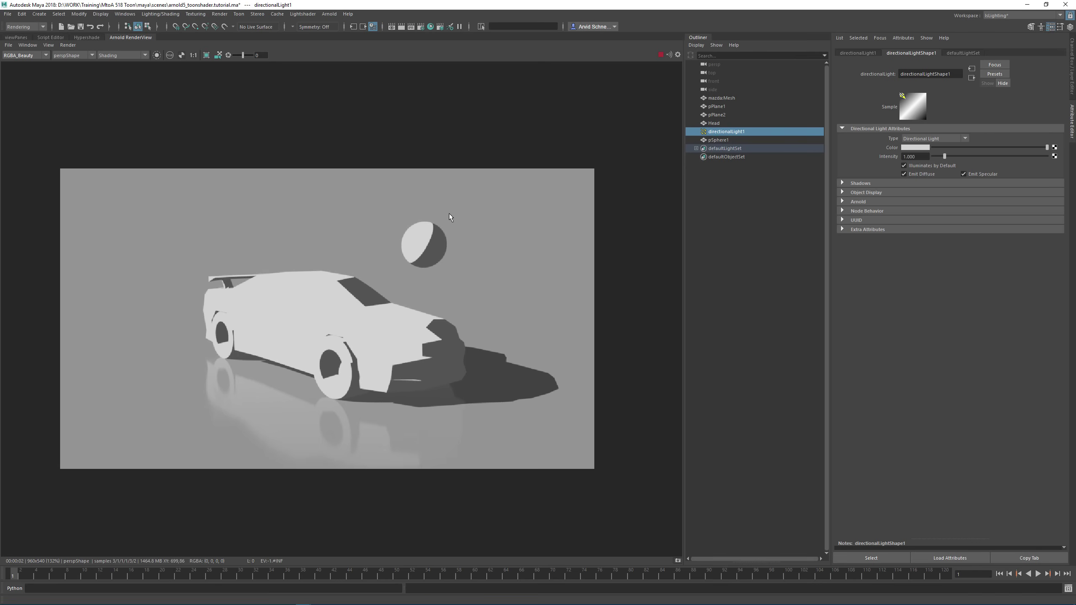
Move the light stop of the car shader's Base Tonemap ramp to about 0.36.
left_click(402, 335)
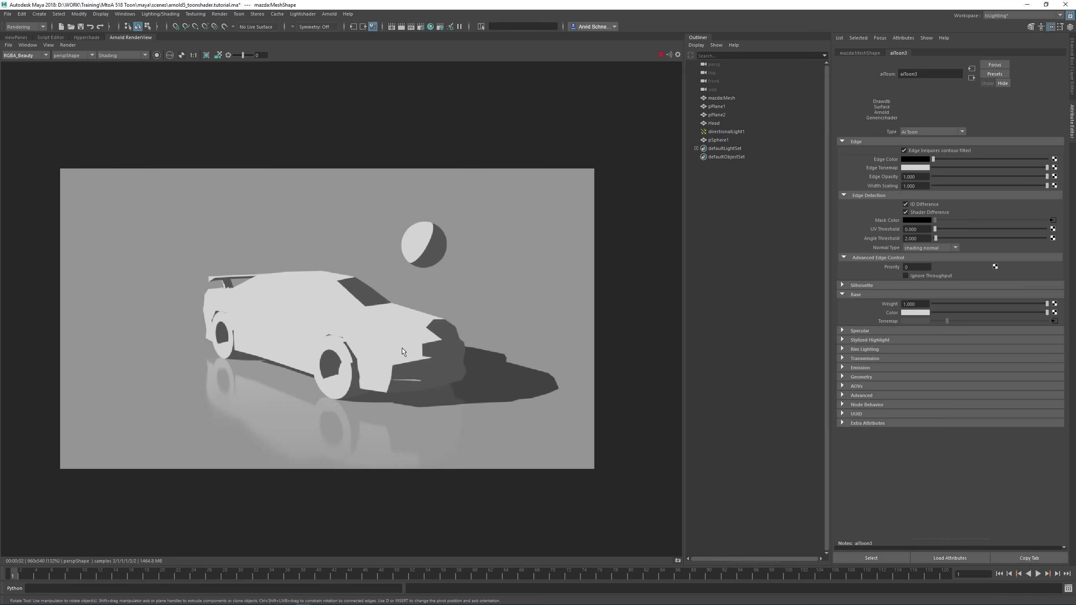
left_click(1054, 321)
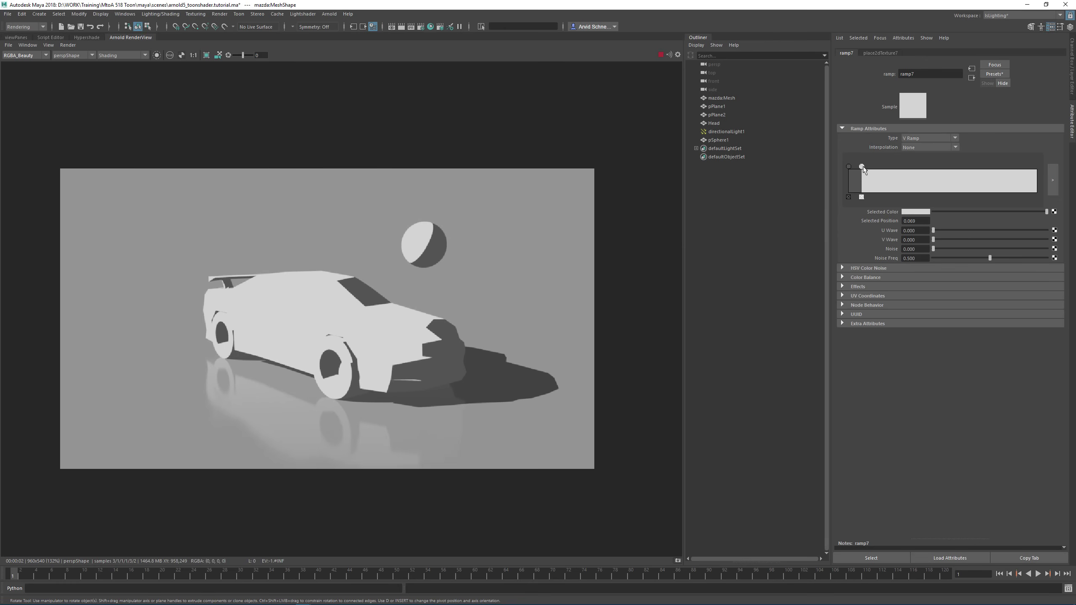
left_click_drag(863, 166, 898, 167)
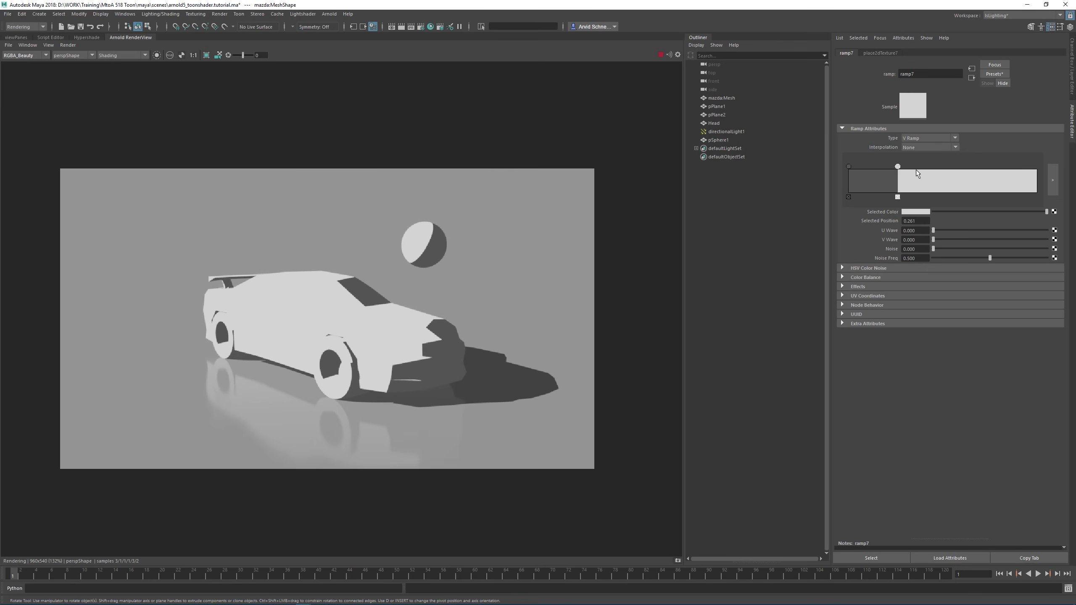
left_click_drag(933, 181, 916, 182)
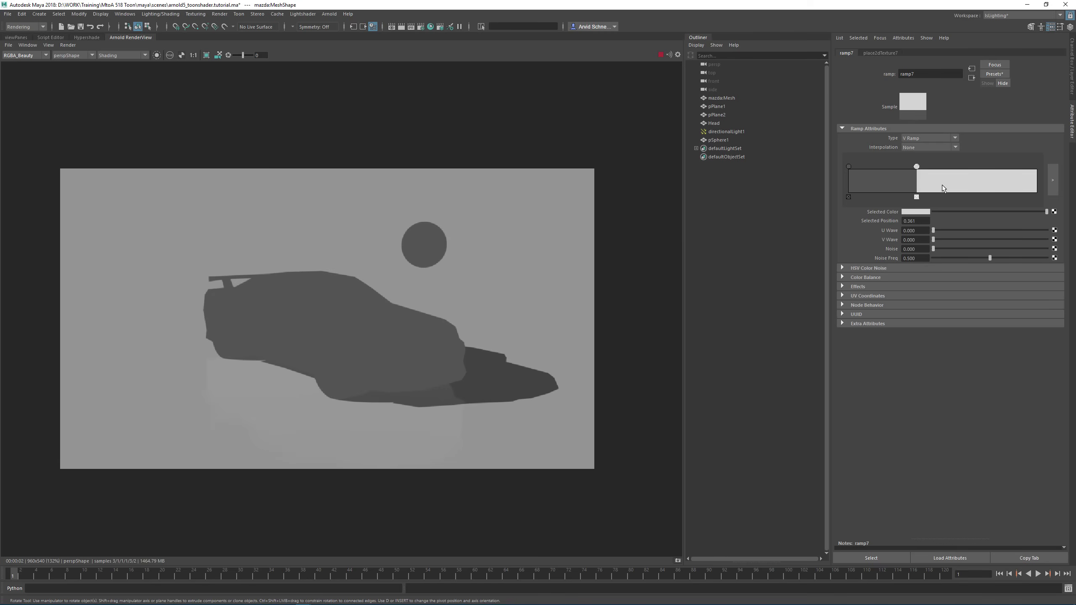
Try a red stop at about 0.245 on the tonemap ramp.
left_click(894, 183)
left_click(919, 212)
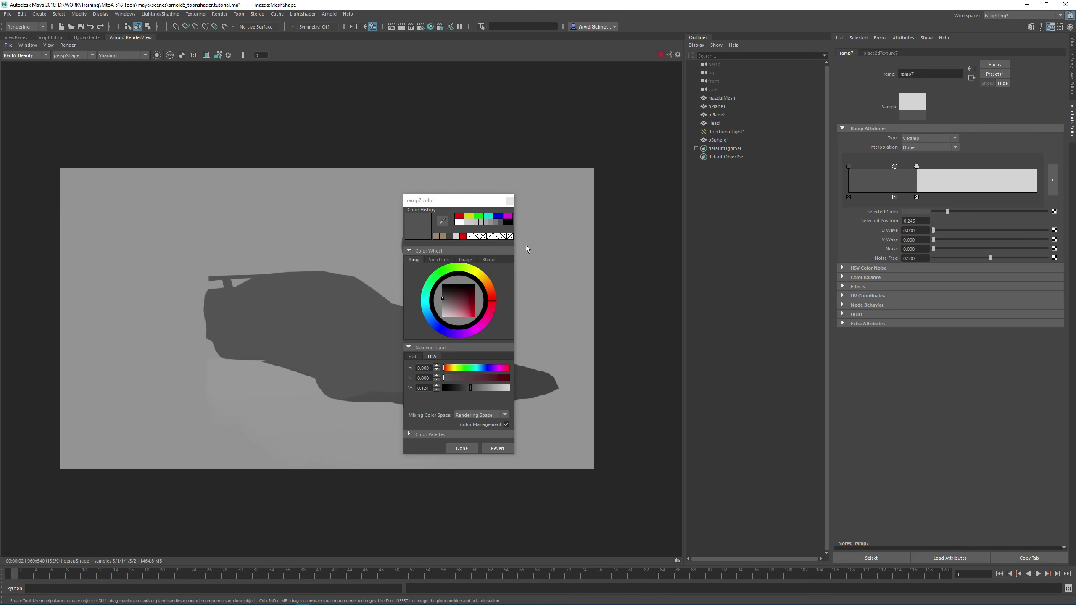
left_click(462, 236)
left_click(509, 200)
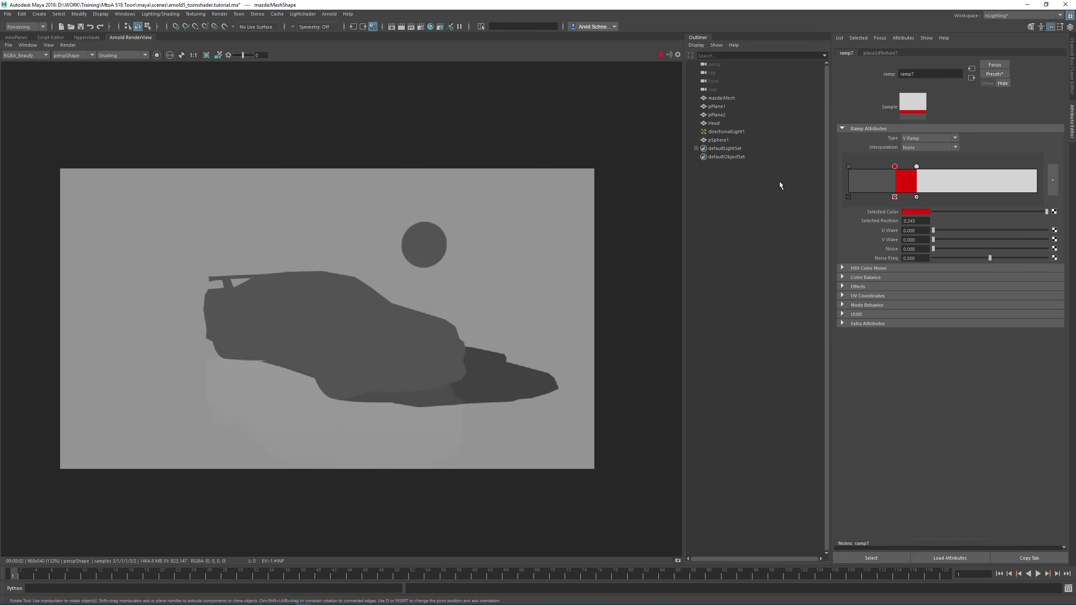
Place the ramp's new middle stop at about 0.15 and color it red.
left_click(918, 211)
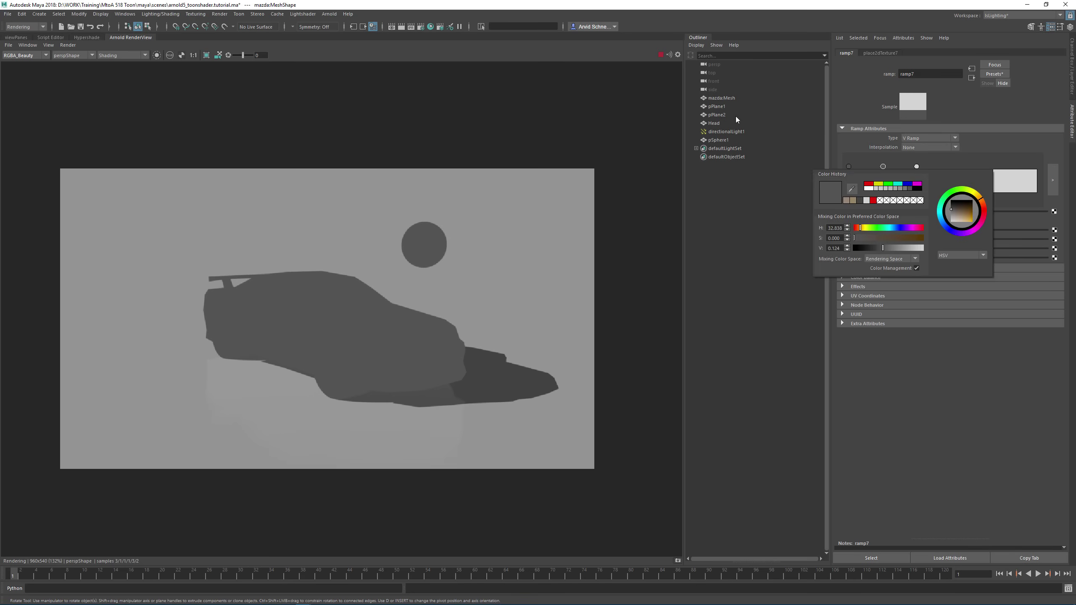
left_click(669, 55)
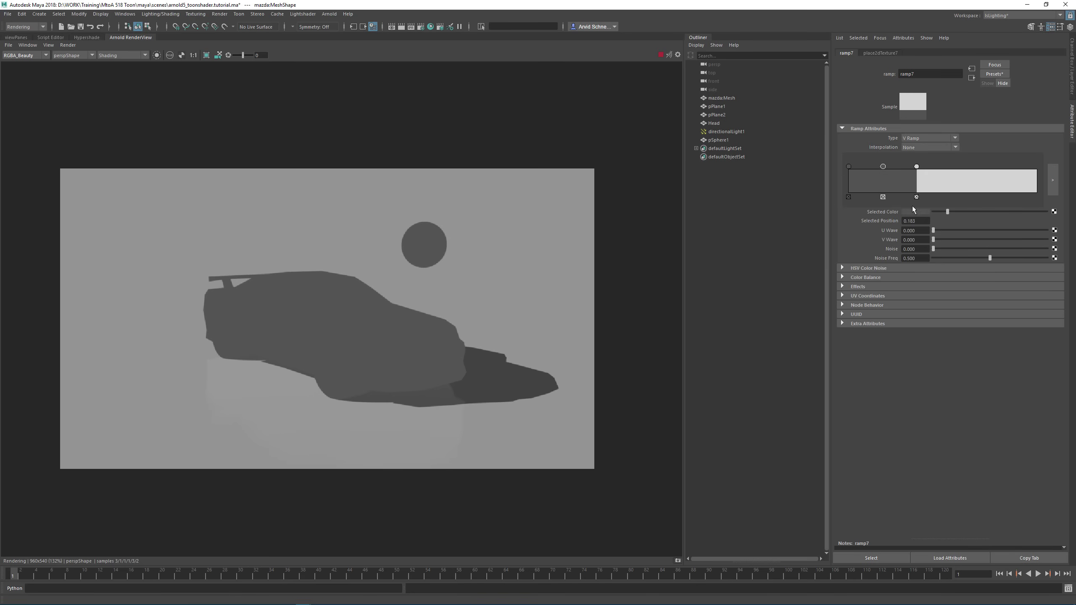
left_click_drag(883, 168, 876, 168)
left_click(920, 211)
left_click(899, 206)
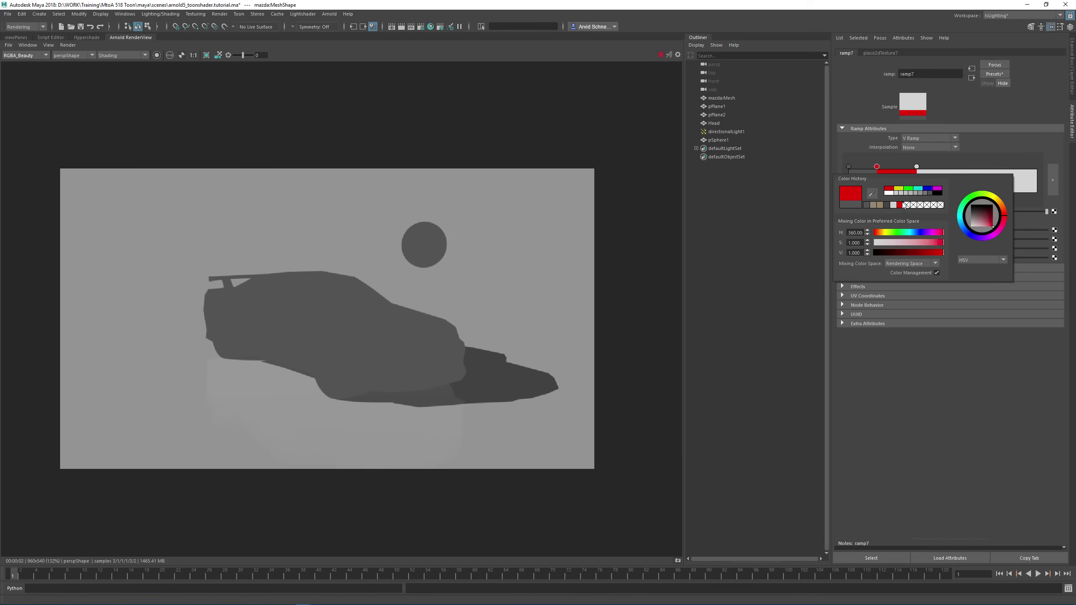
Move the ramp's light stop to about 0.28 and change its color to orange.
left_click_drag(917, 167, 900, 166)
left_click(911, 210)
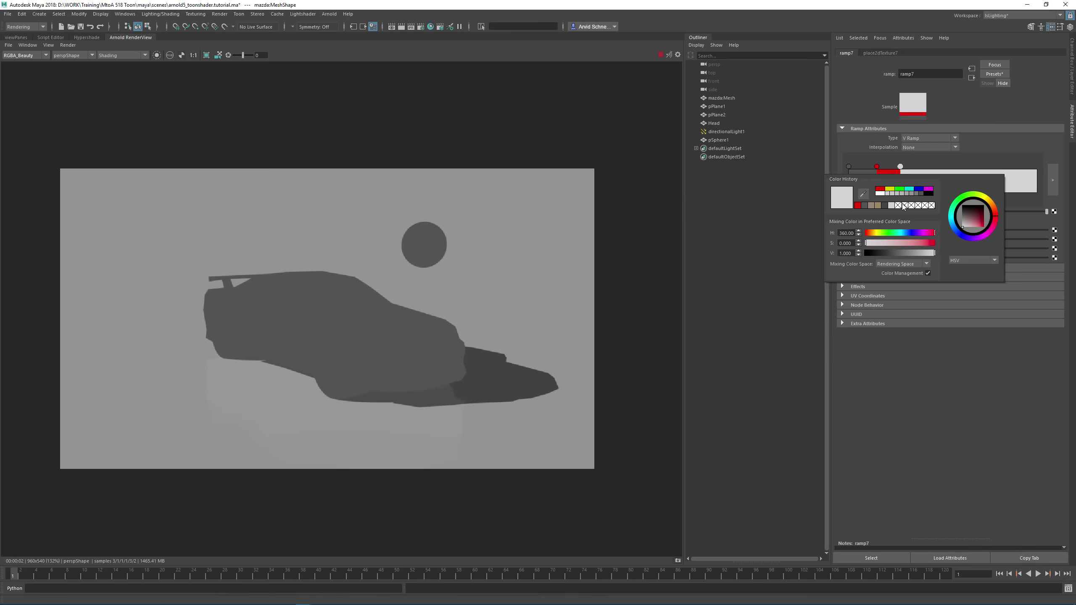
left_click(889, 188)
left_click_drag(992, 206, 994, 213)
Add a cyan stop at about 0.08, between the dark grey and red stops.
left_click(862, 177)
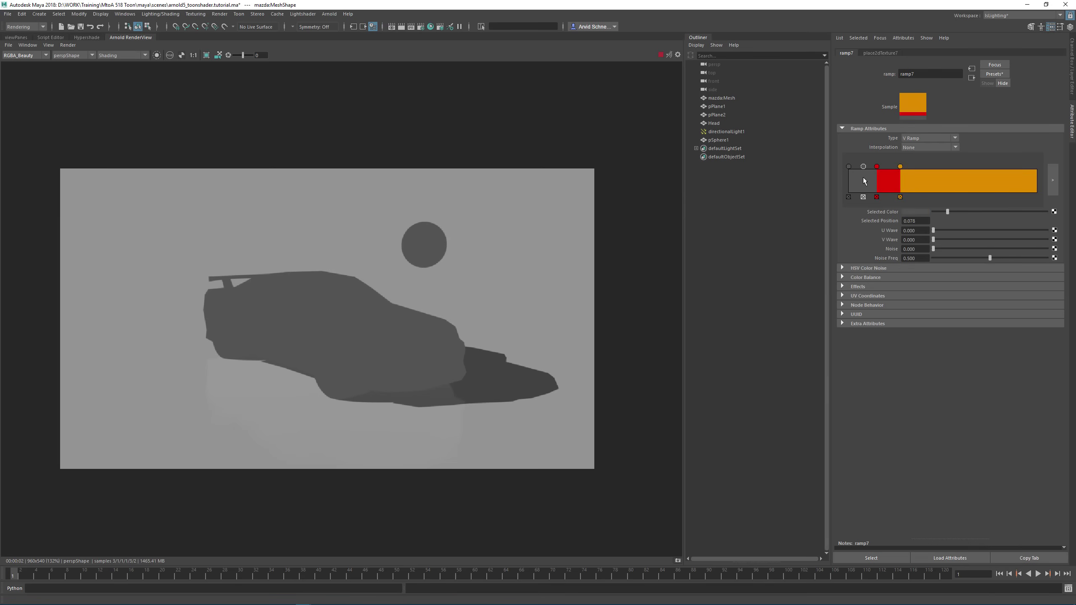
left_click(919, 212)
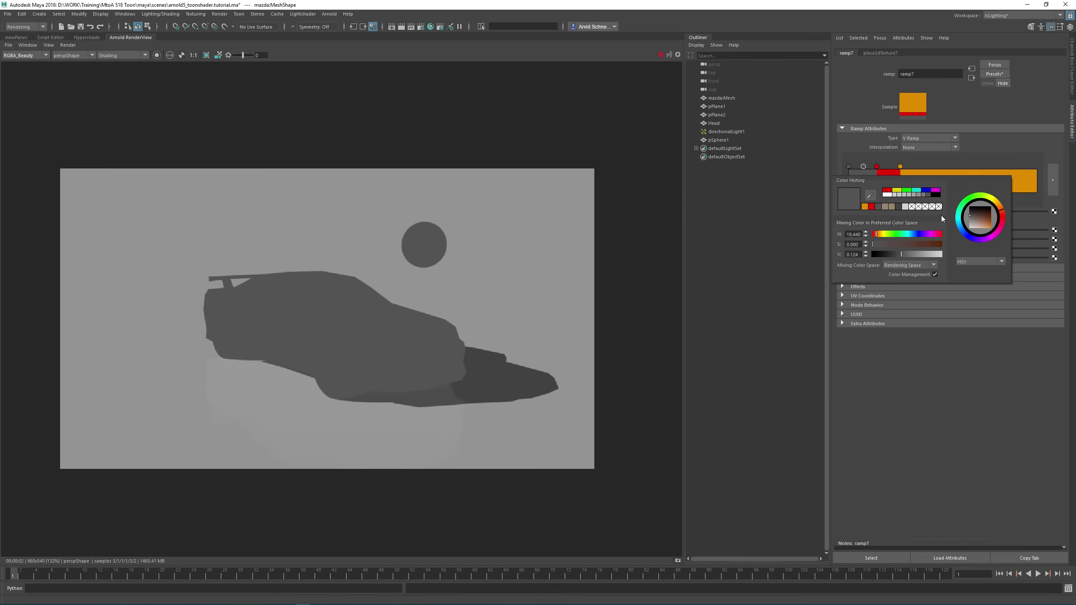
left_click(919, 191)
Change the ramp's dark grey stop at position 0 to a medium blue.
left_click(848, 166)
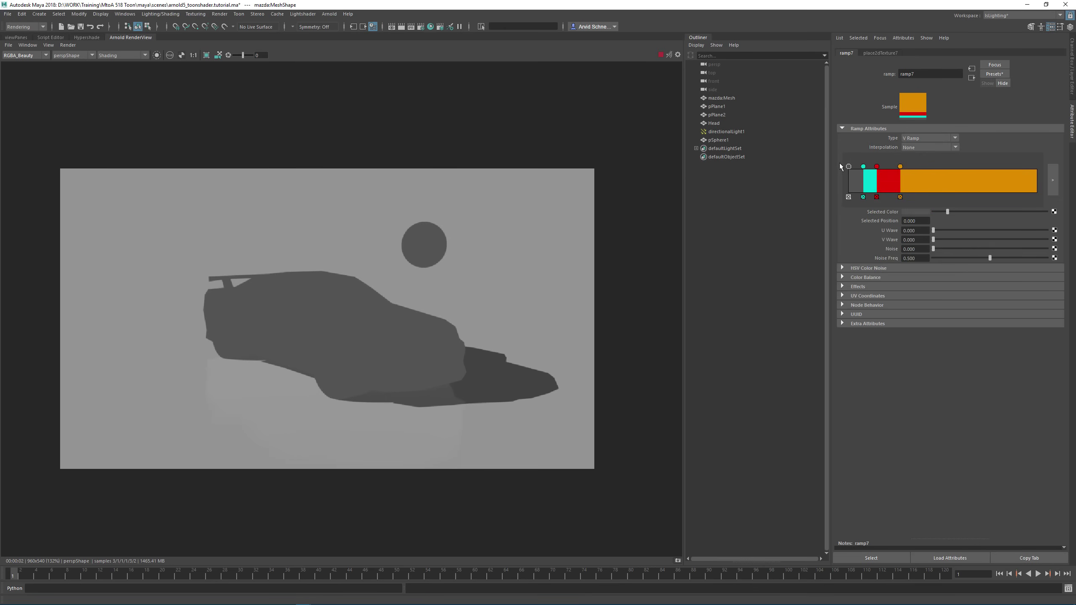
left_click(919, 211)
left_click(917, 212)
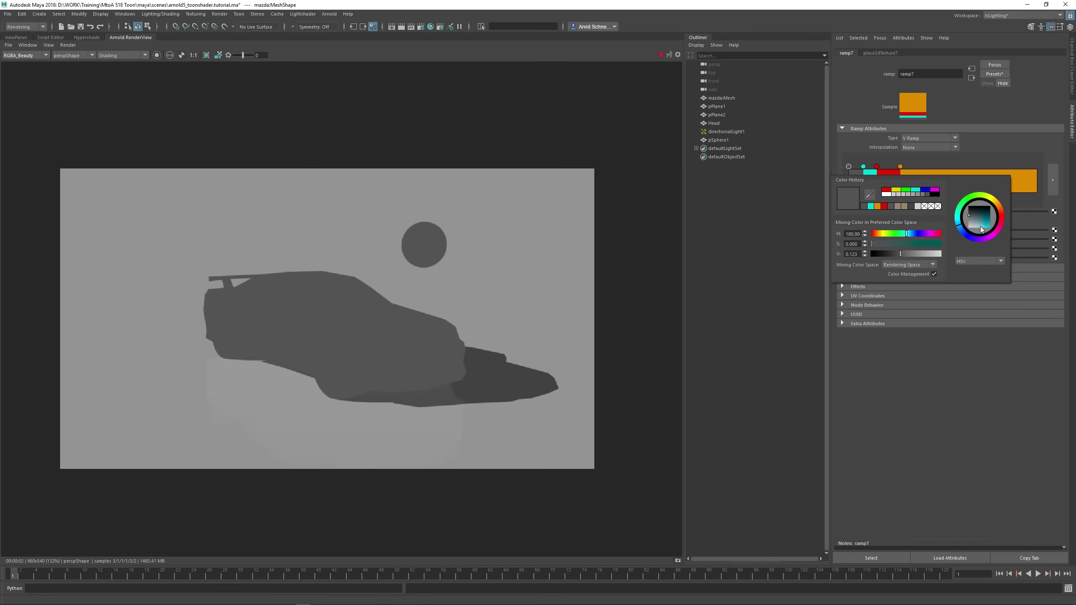
left_click_drag(981, 230, 963, 231)
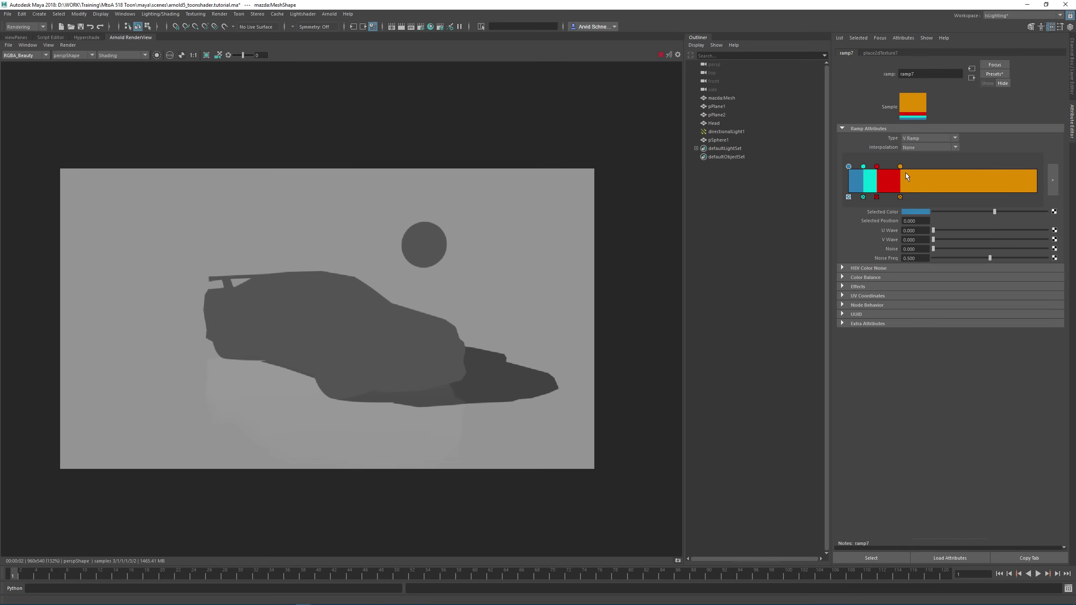
Shift the cyan, red and orange stops closer to the blue end and add a yellow stop at about 0.23.
left_click_drag(862, 165, 875, 166)
left_click(892, 181)
left_click(915, 212)
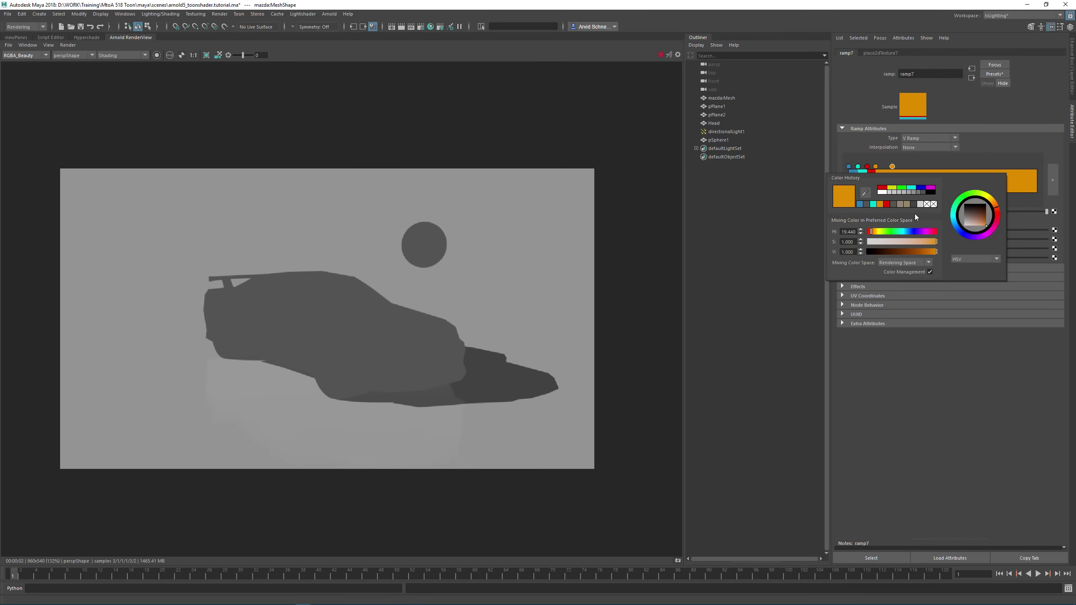
left_click(988, 203)
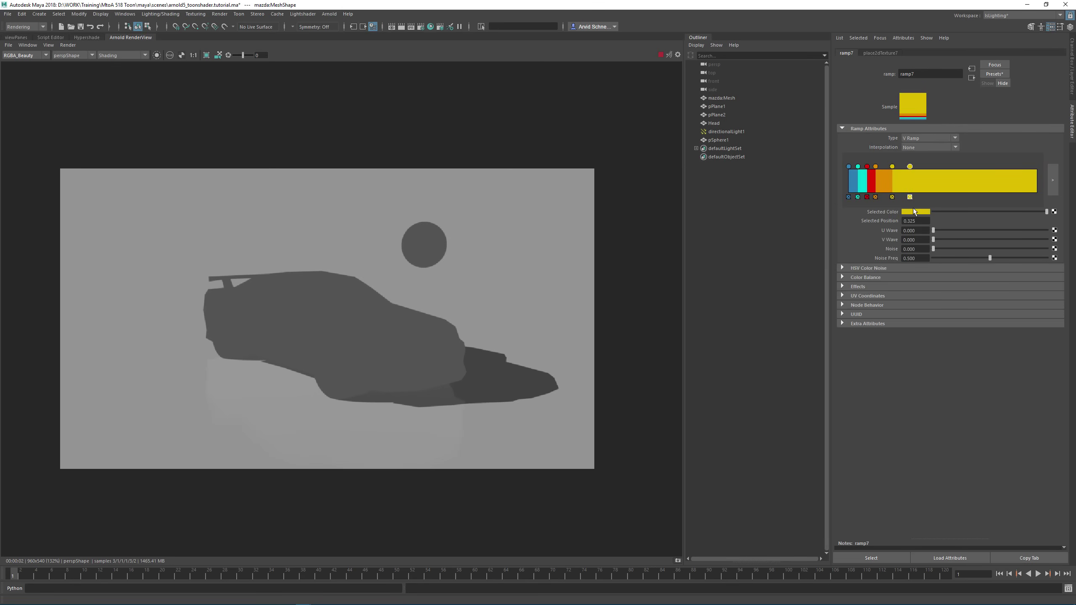
Color the new last stop at about 0.325 a pale cream and refresh the render.
left_click(915, 211)
left_click(902, 244)
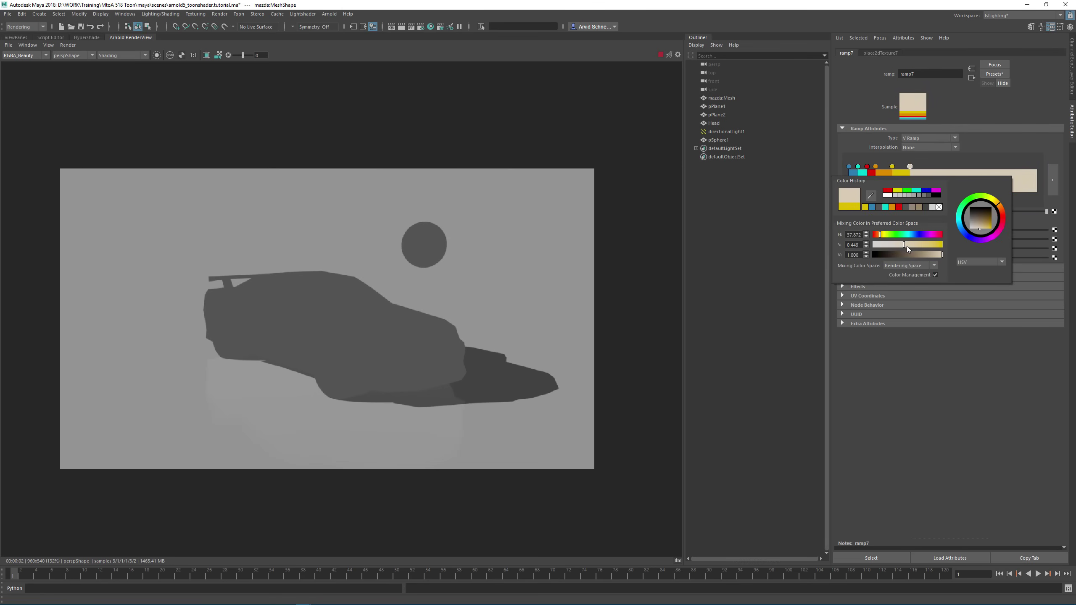
left_click(997, 204)
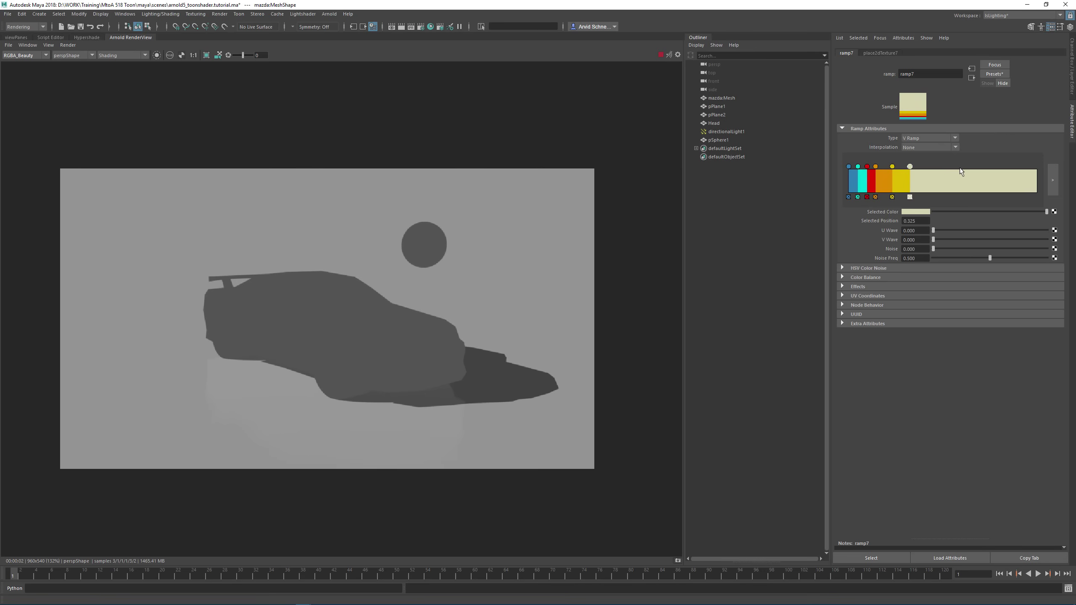
left_click(667, 55)
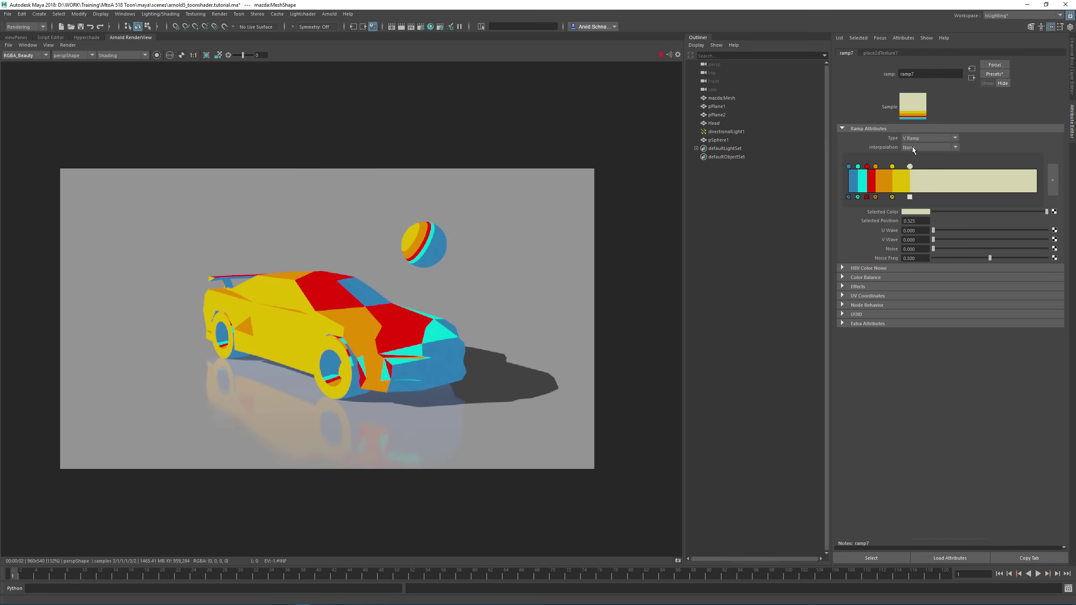
Set the tonemap ramp's Interpolation to Linear.
left_click(204, 55)
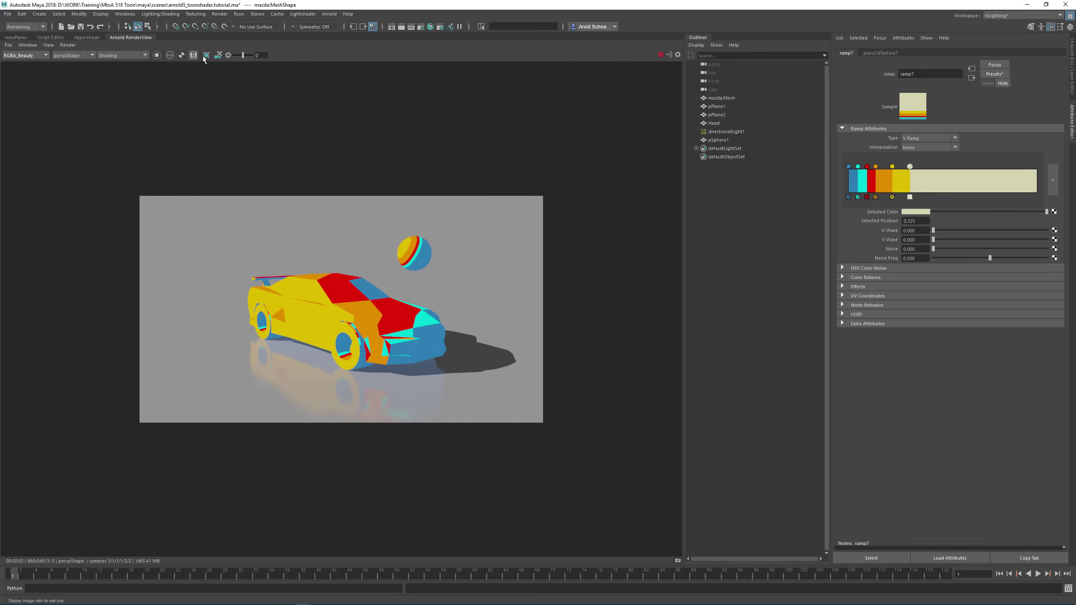
scroll(444, 259, "up", 8)
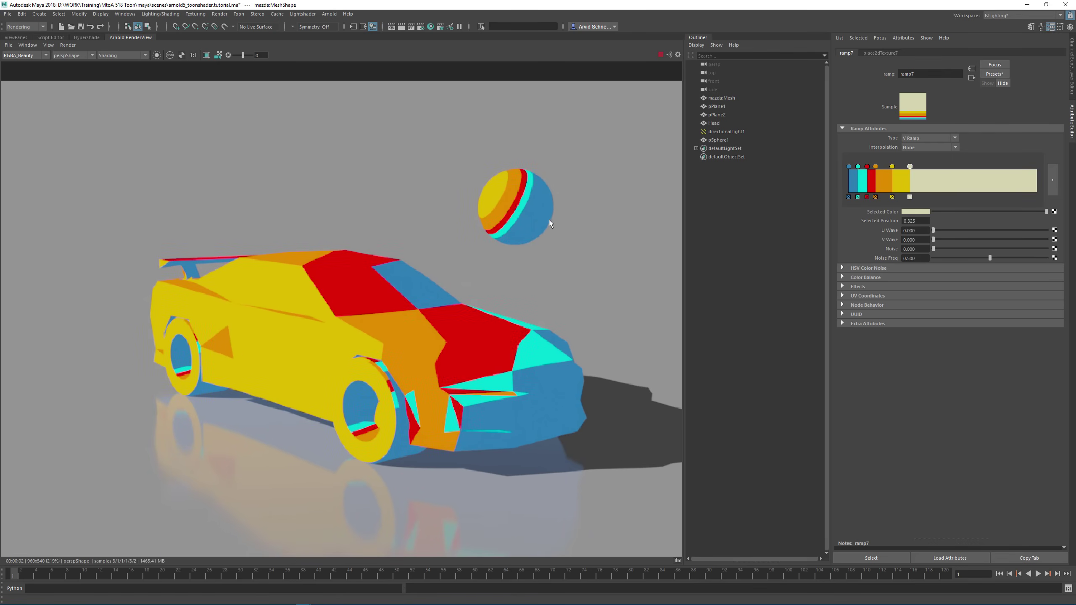
middle_click_drag(549, 220, 552, 218)
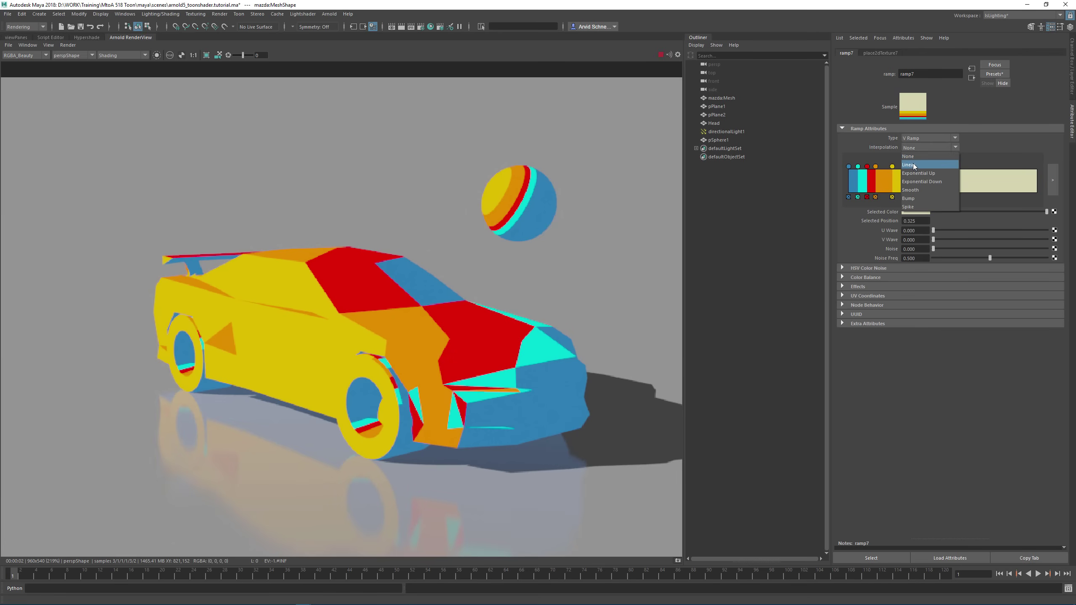
left_click(909, 165)
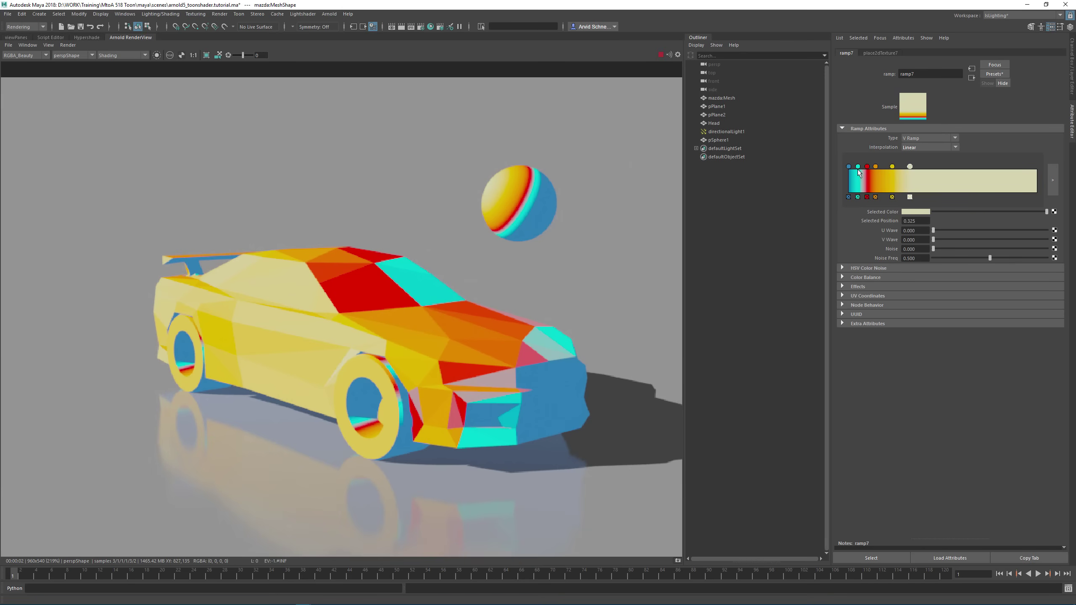
Move the cyan stop to about 0.04 and open the enlarged ramp editor below the car.
left_click_drag(858, 168, 856, 167)
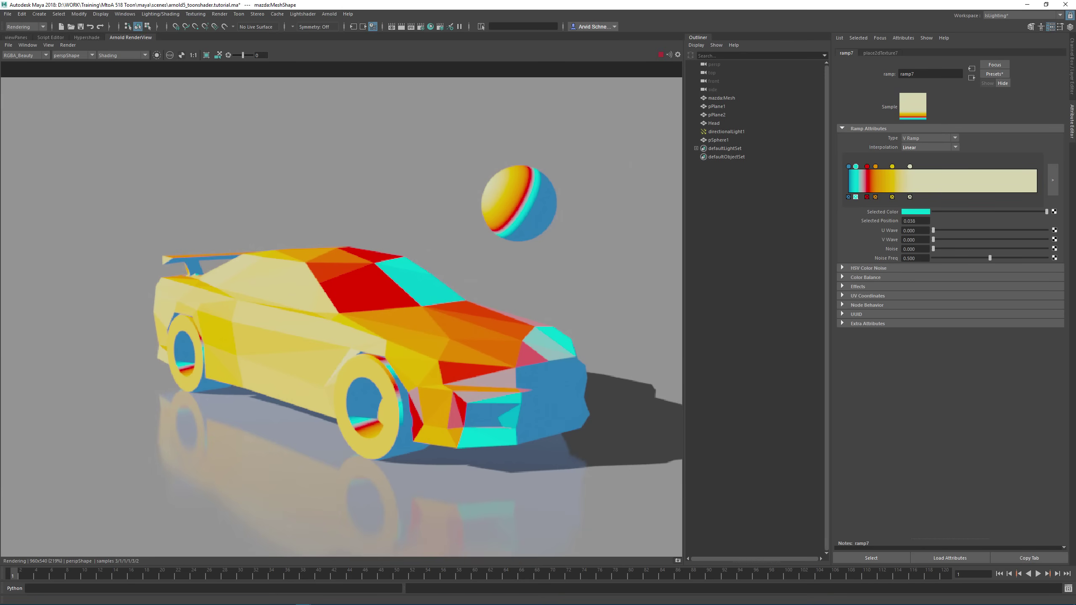
left_click(1053, 180)
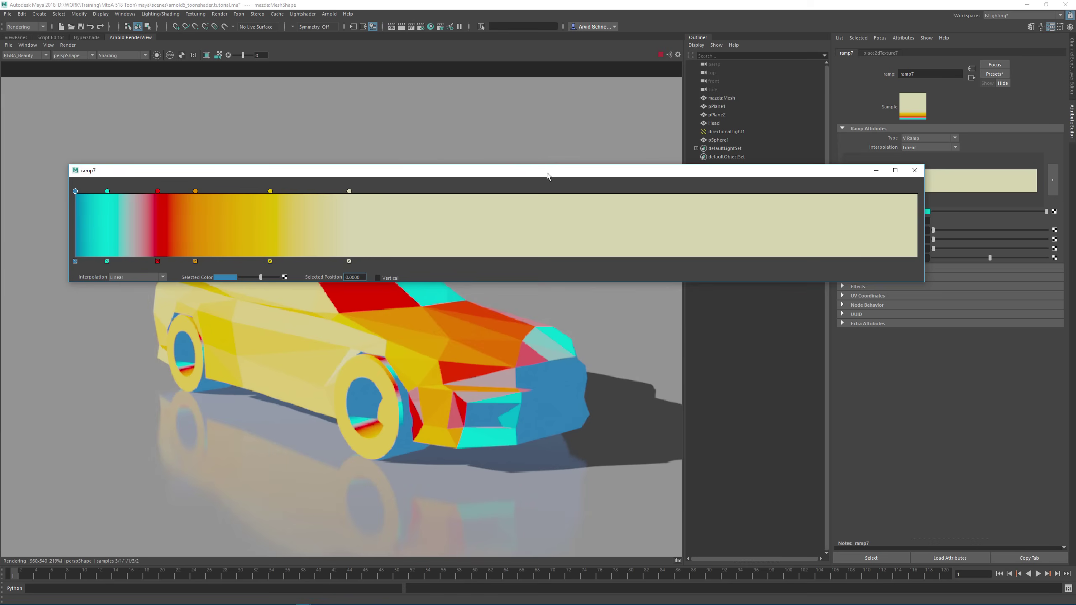
left_click_drag(542, 168, 666, 425)
left_click(669, 55)
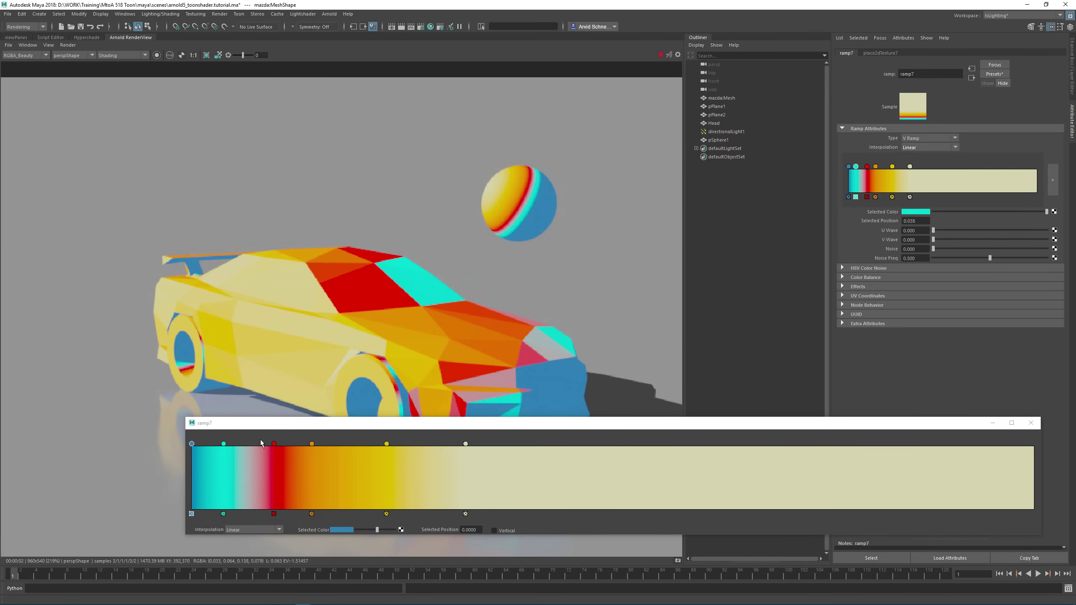
Place the ramp's red, orange, yellow and cream stops at about 0.08, 0.13, 0.20 and 0.30.
left_click_drag(274, 444, 277, 442)
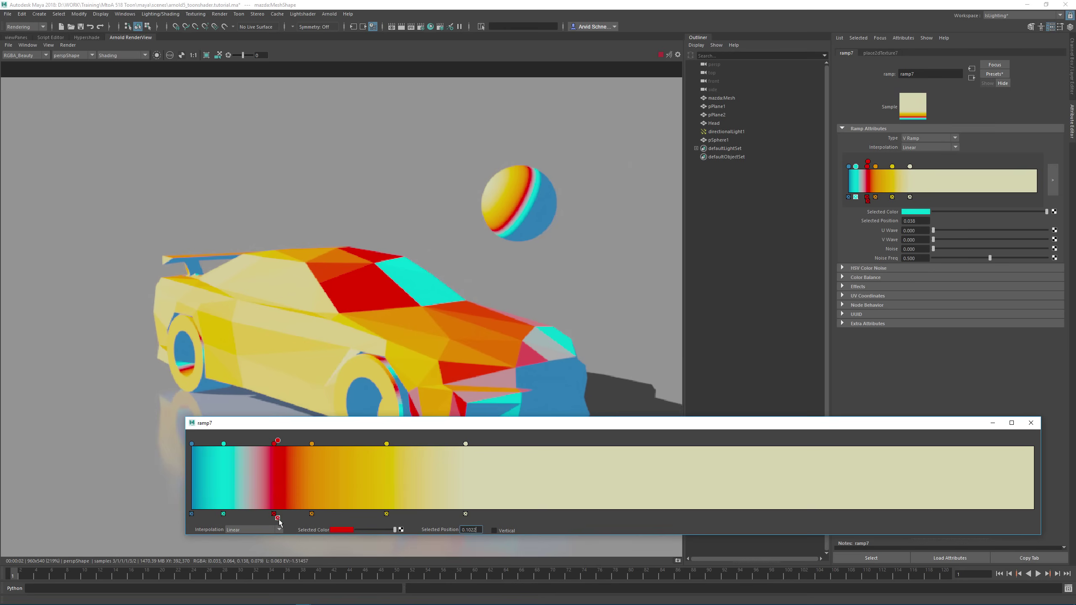
left_click(278, 518)
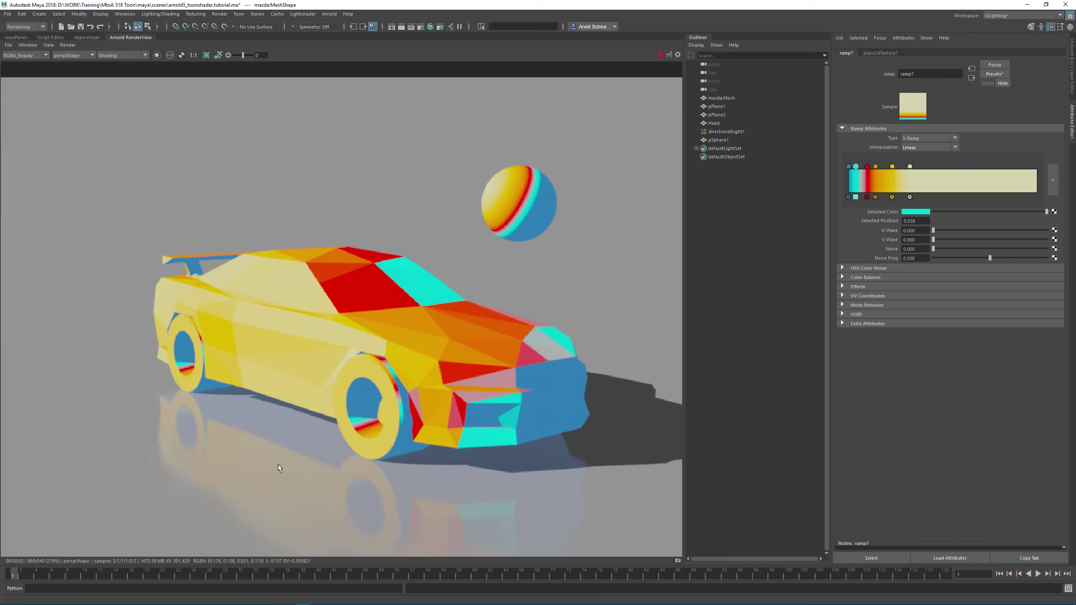
left_click(1053, 180)
mouse_move(271, 446)
left_mouse_down()
mouse_move(262, 443)
mouse_move(301, 446)
left_mouse_up()
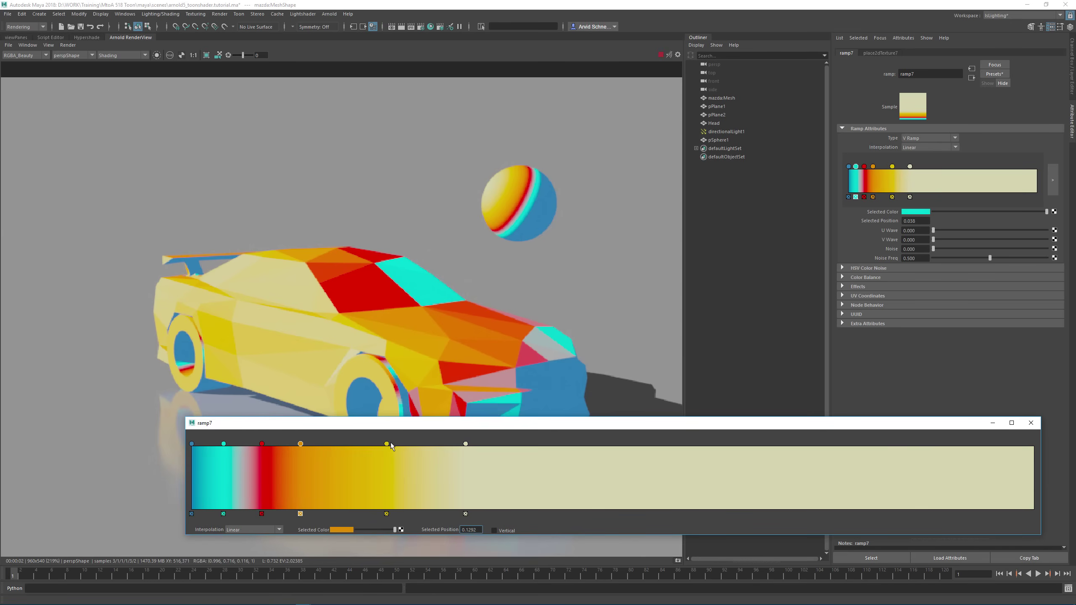
mouse_move(386, 443)
left_mouse_down()
mouse_move(416, 444)
mouse_move(357, 444)
left_mouse_up()
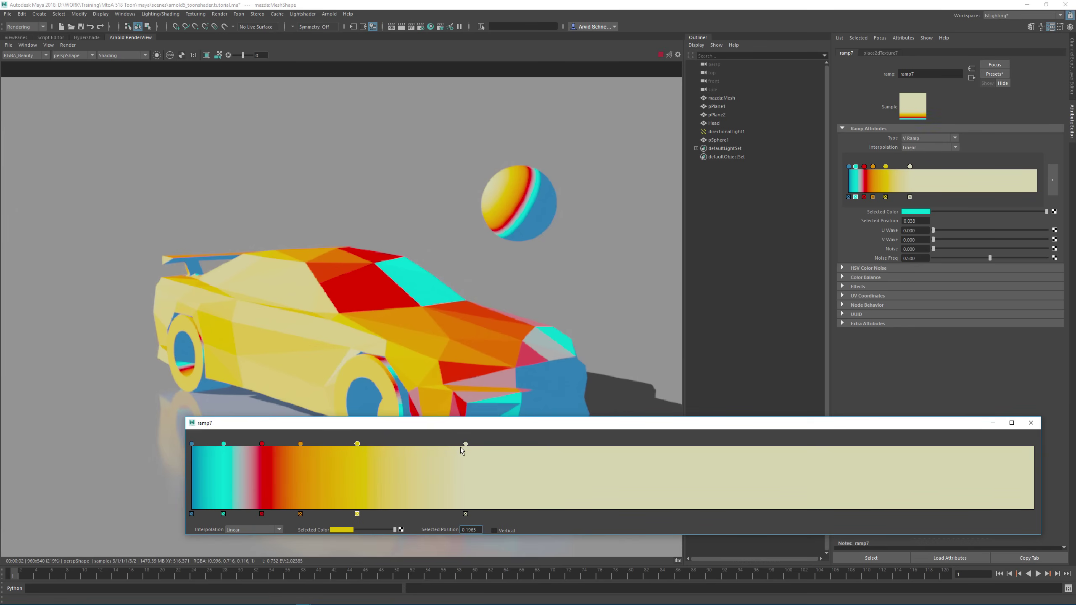
left_click_drag(465, 444, 443, 444)
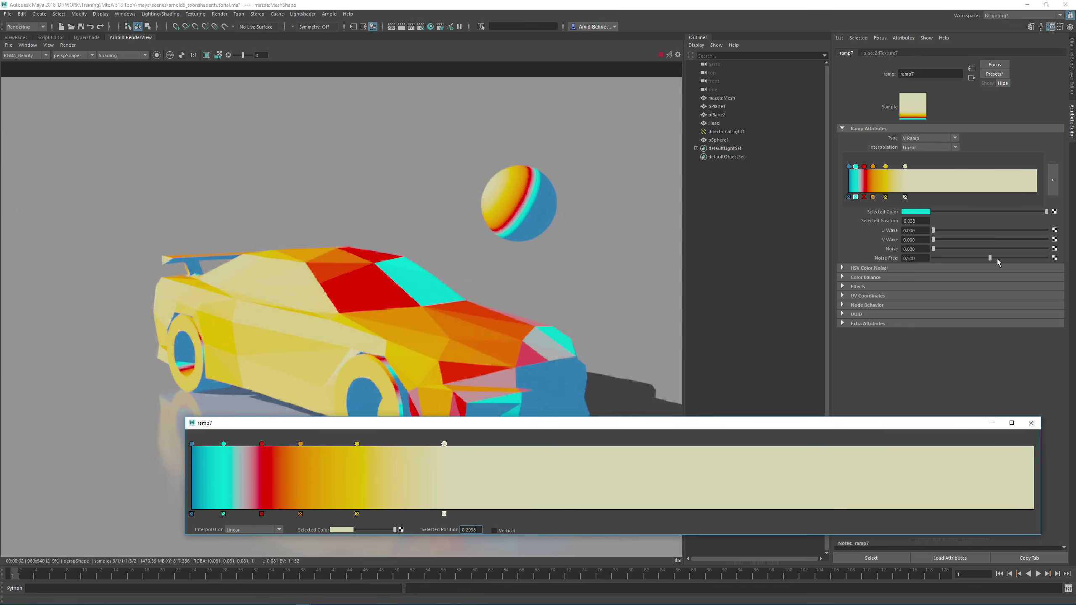
Refresh the Arnold render and close the enlarged ramp7 editor.
left_click(668, 54)
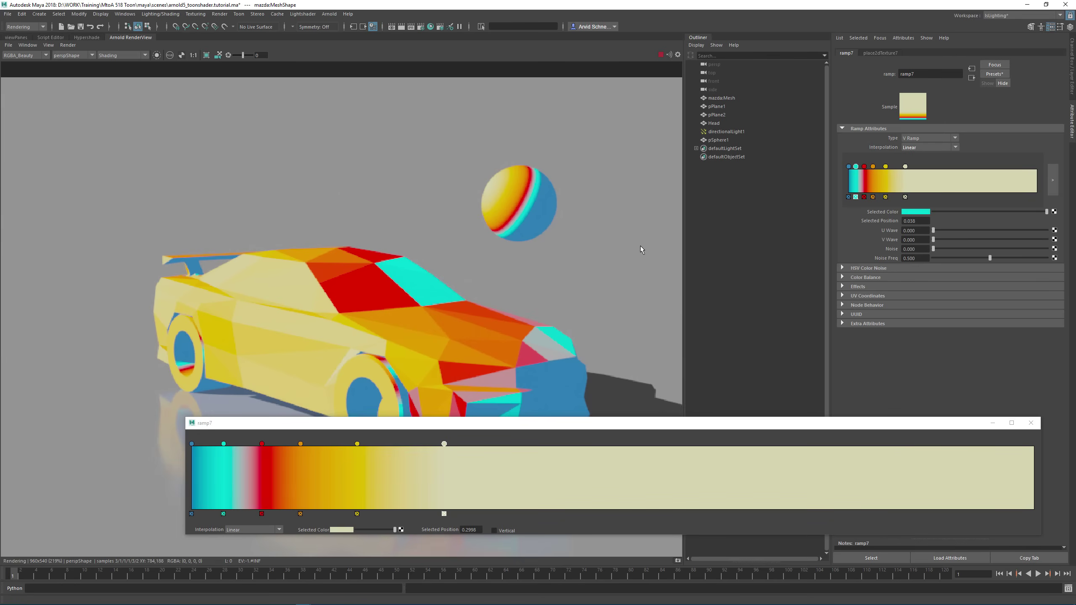
left_click(1031, 423)
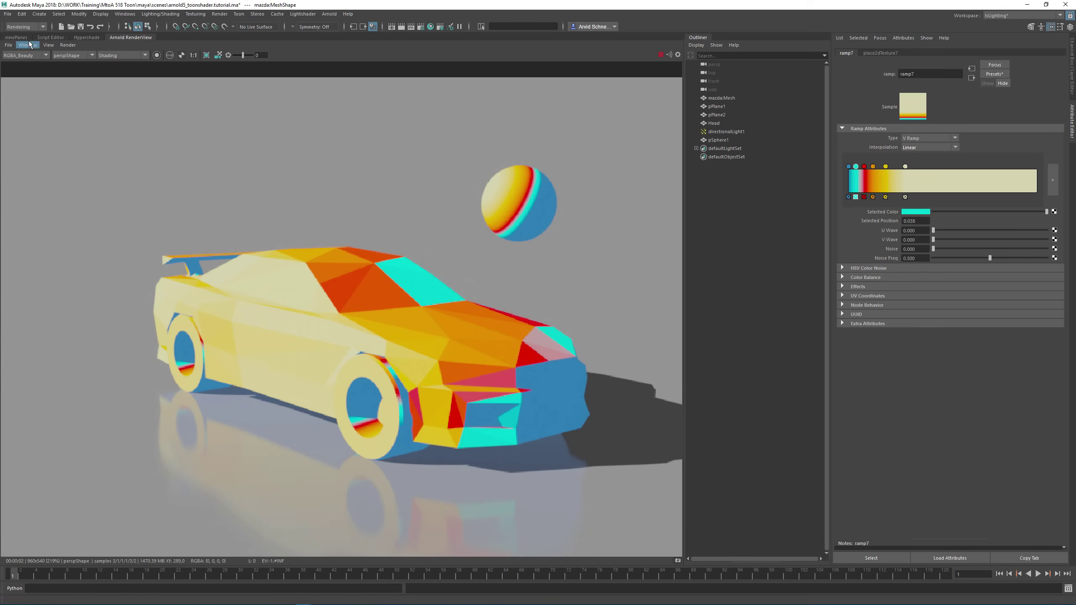
Tear off a smaller copy of the perspective viewport and make it look through directionalLight1.
left_click(16, 38)
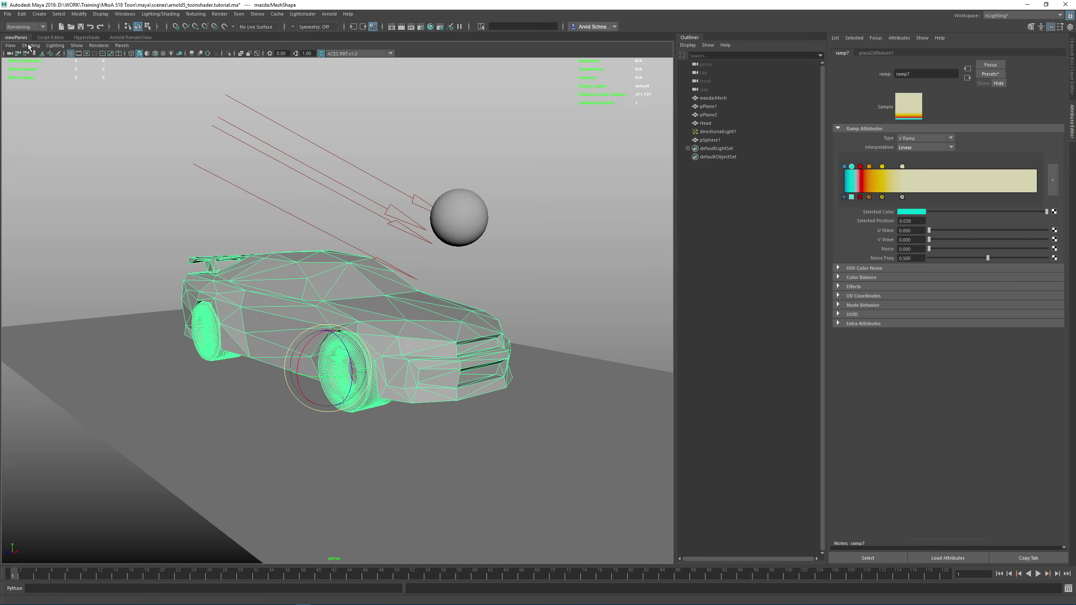
left_click(122, 45)
left_click(144, 136)
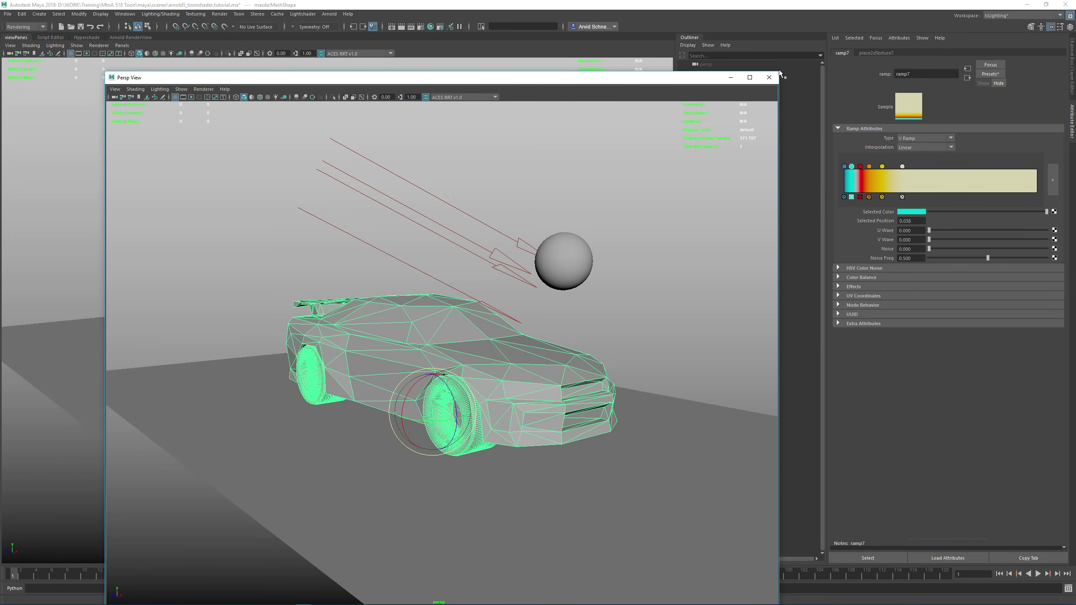
left_click_drag(777, 72, 500, 375)
left_click_drag(409, 379, 489, 195)
middle_click_drag(713, 135, 487, 300)
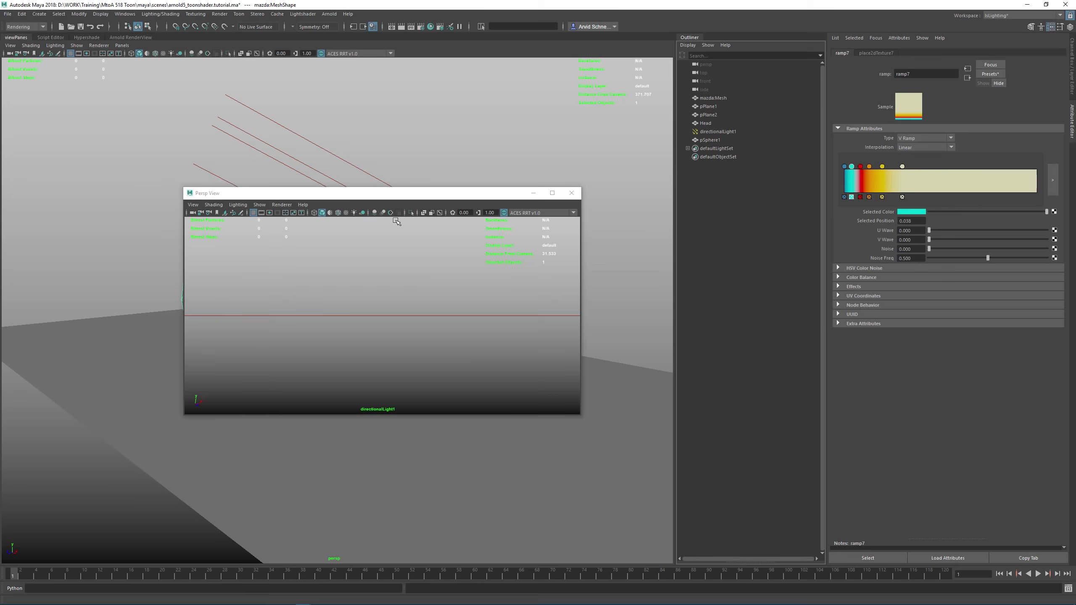
left_click_drag(402, 198, 631, 158)
Select the car mesh, frame it in the directional light's view and orbit that view to change the light direction.
key("e")
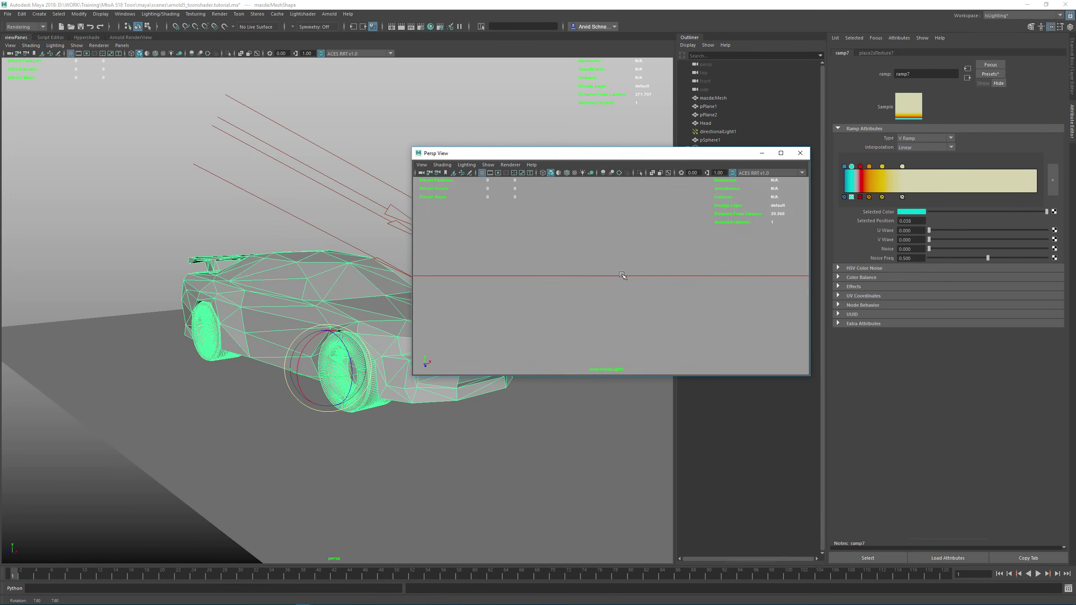
left_click_drag(631, 269, 531, 275, "alt")
left_click(315, 281)
key("f")
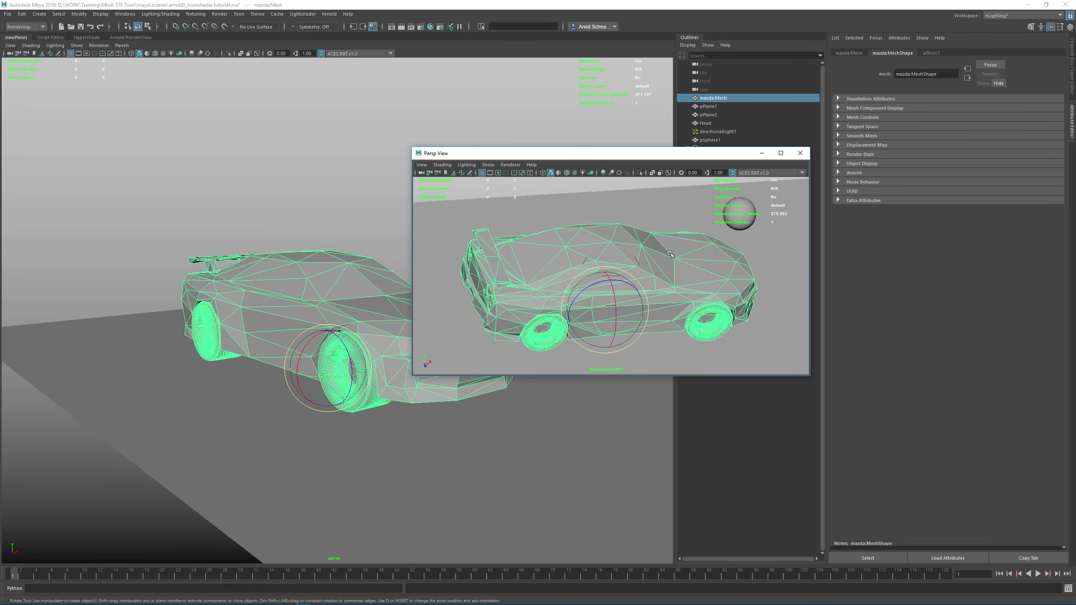
left_click_drag(669, 253, 521, 232, "alt")
Show the Arnold render with the floating light view beside it and turn on Progressive Refinement.
left_click(130, 37)
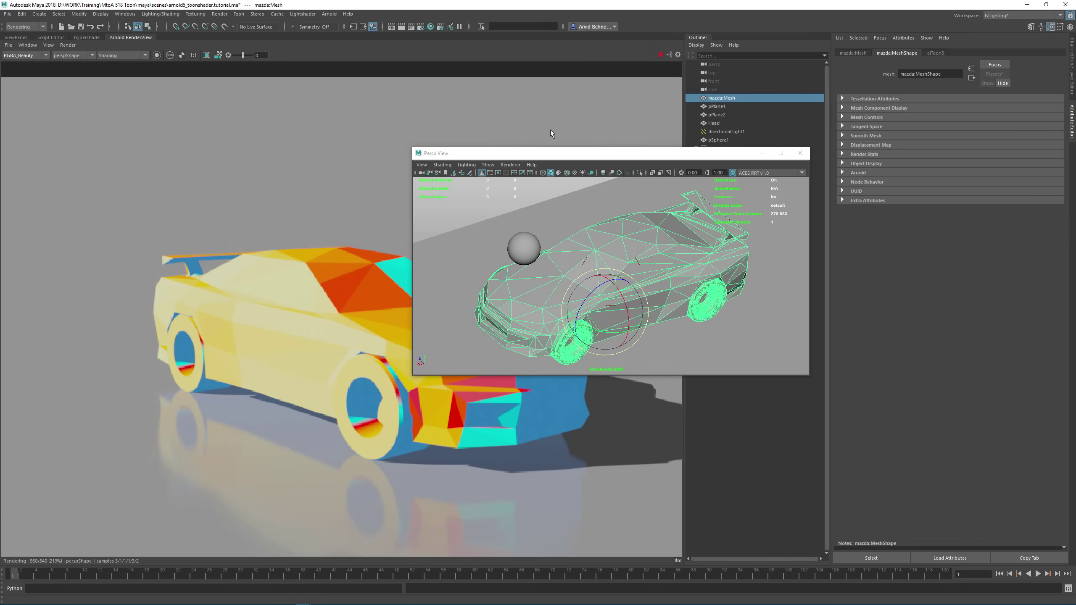
left_click_drag(627, 153, 809, 104)
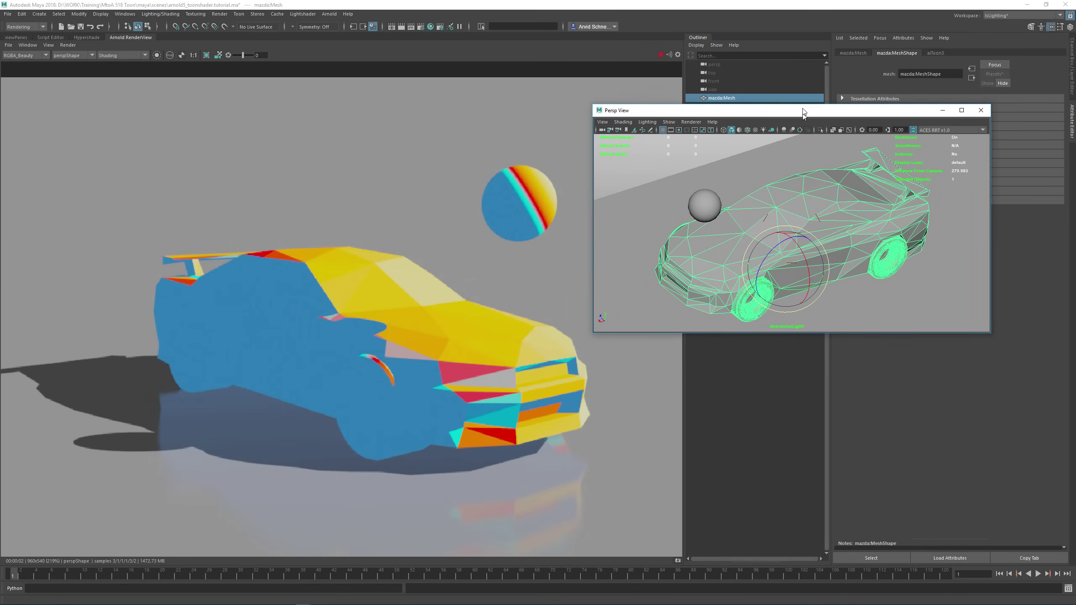
left_click(68, 45)
left_click(85, 86)
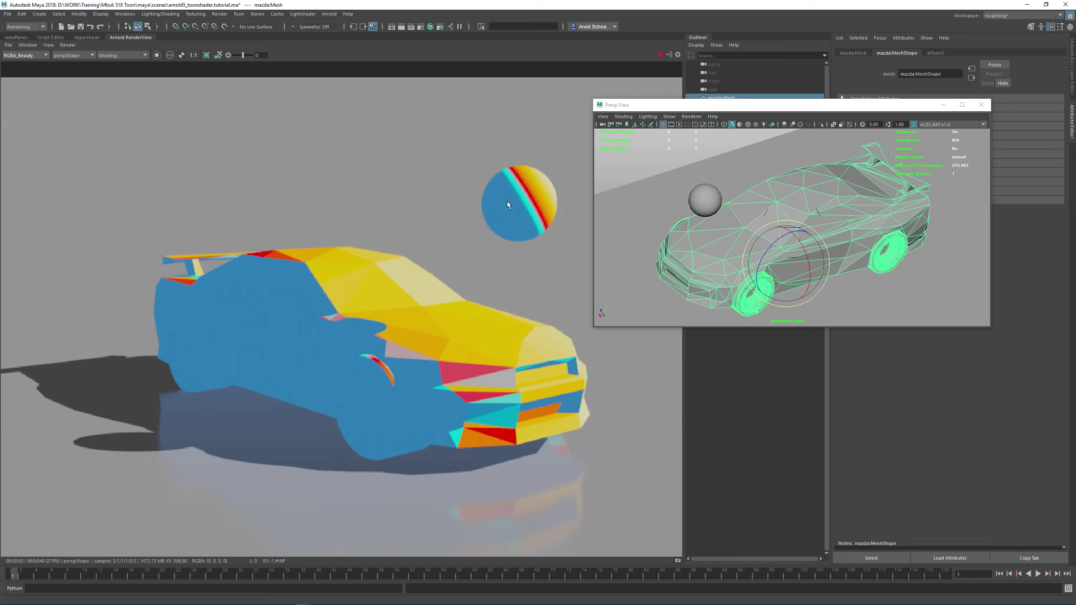
Orbit the directional light's view through several angles to relight the car and sphere from above, and move its window off the render.
left_click_drag(792, 195, 819, 236, "alt")
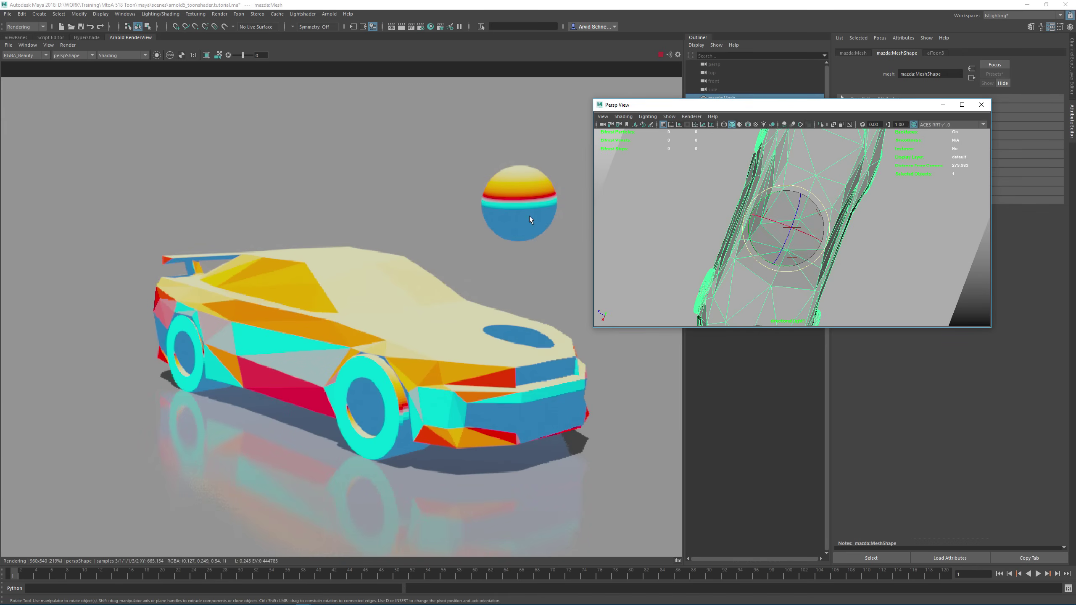
left_click_drag(745, 195, 858, 242, "alt")
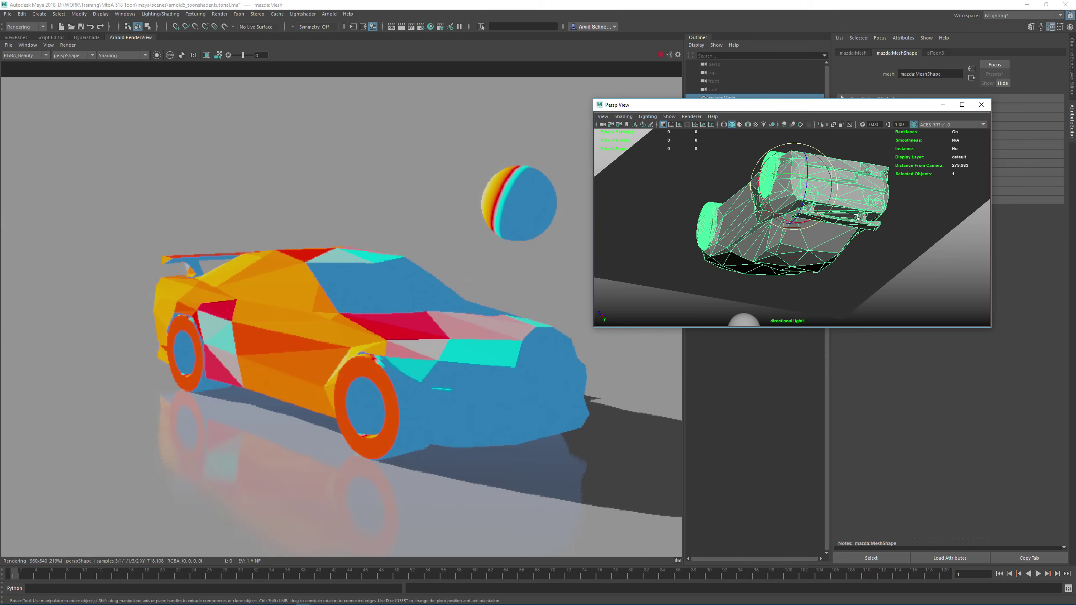
left_click_drag(855, 217, 820, 271, "alt")
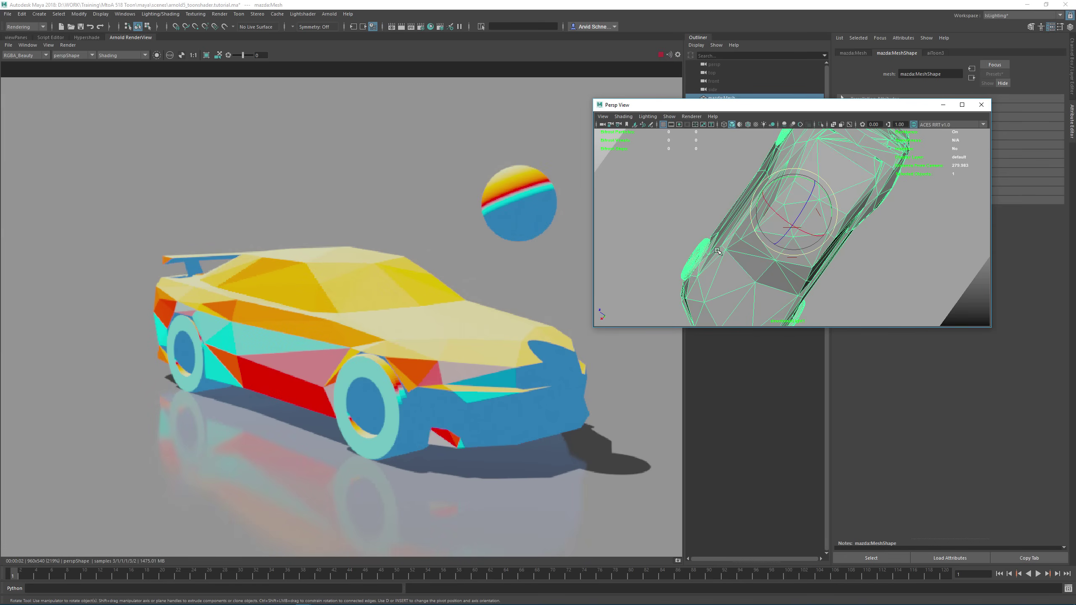
mouse_move(863, 226)
left_mouse_down("alt")
mouse_move(875, 235)
mouse_move(857, 215)
left_mouse_up("alt")
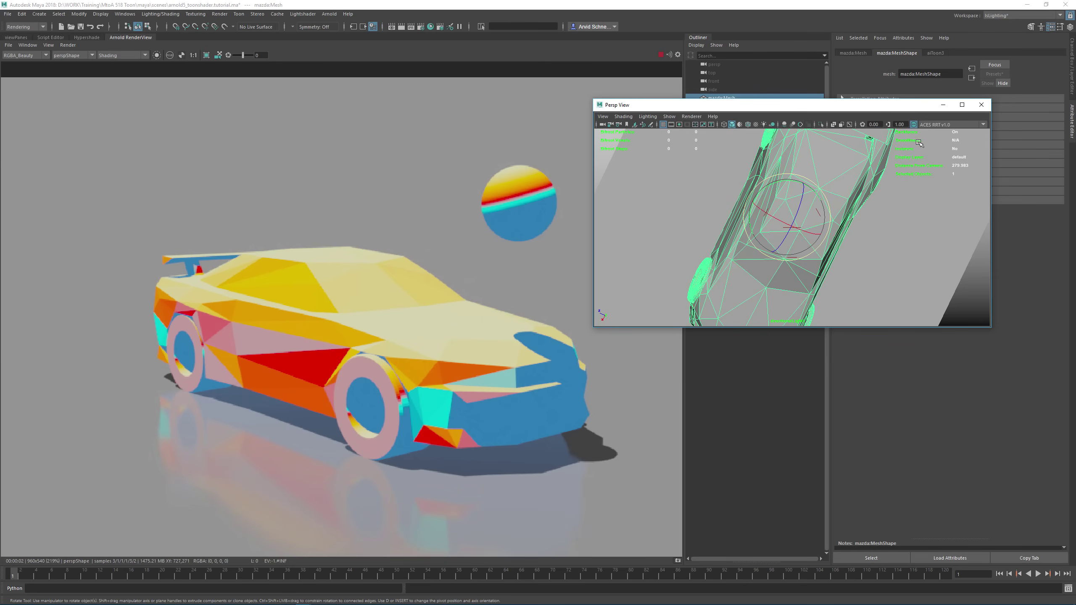
left_click_drag(953, 105, 1075, 127)
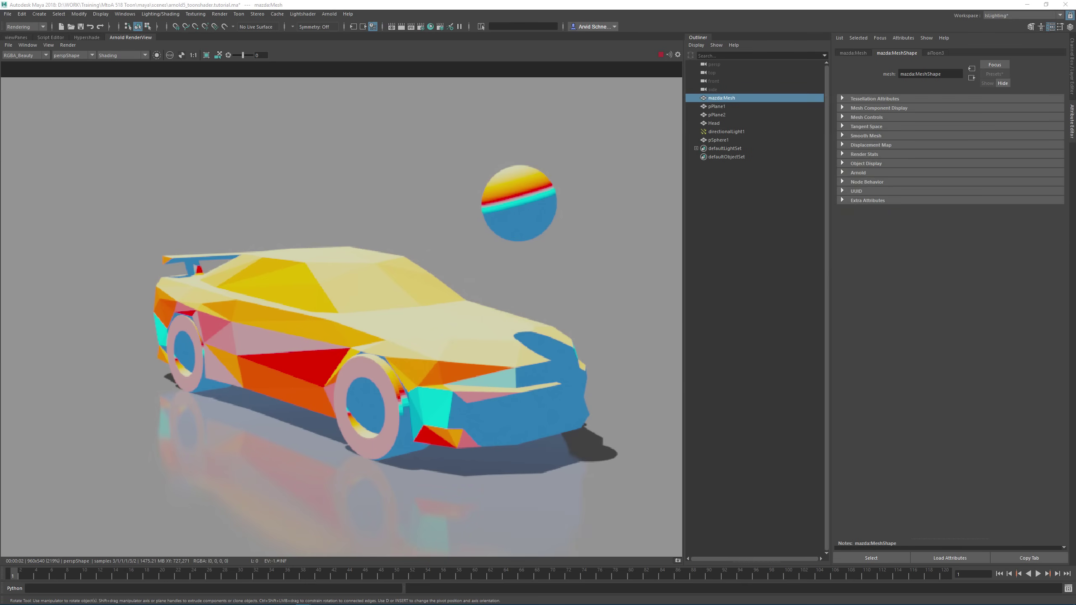
Display the RGBA_Edges AOV in the render view and compare it with the combined Beauty output.
left_click(28, 56)
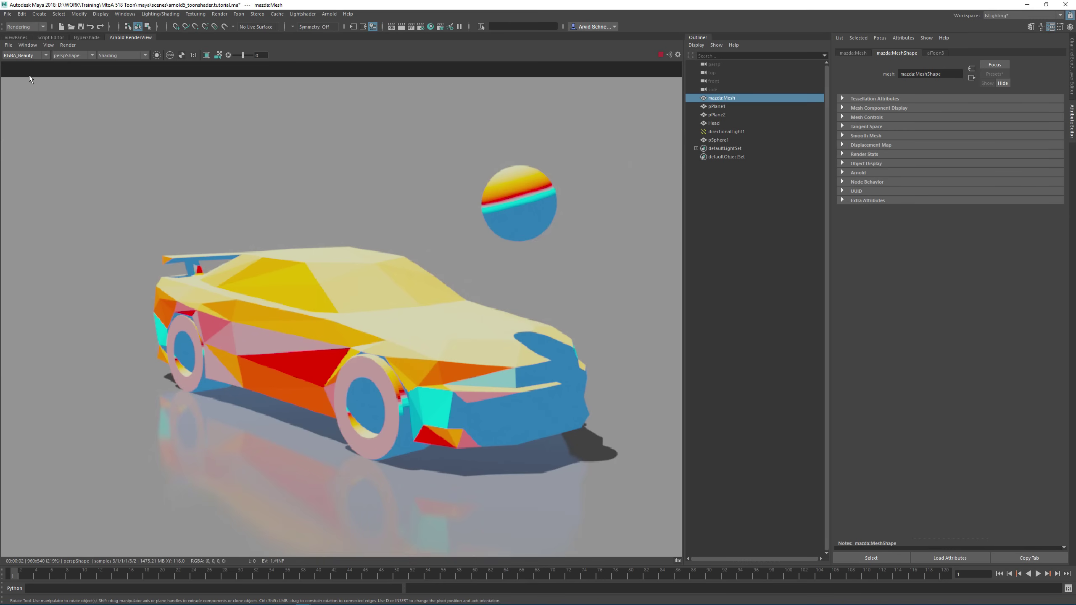
left_click(25, 73)
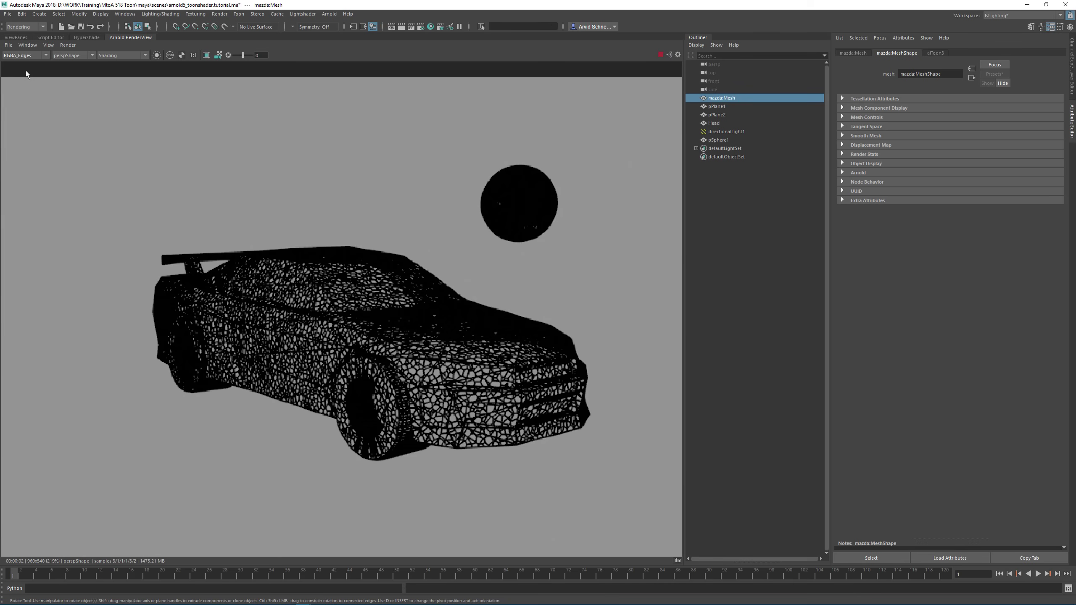
left_click(25, 55)
left_click(22, 63)
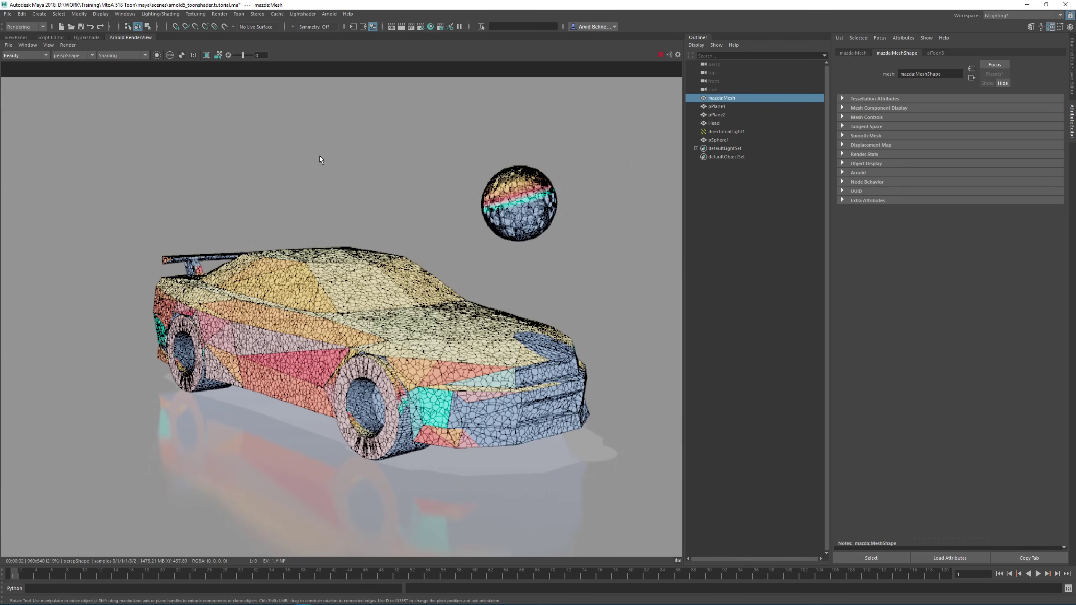
Return to the RGBA_Edges AOV and toggle its alpha channel on and off to inspect the contour mask.
left_click(24, 55)
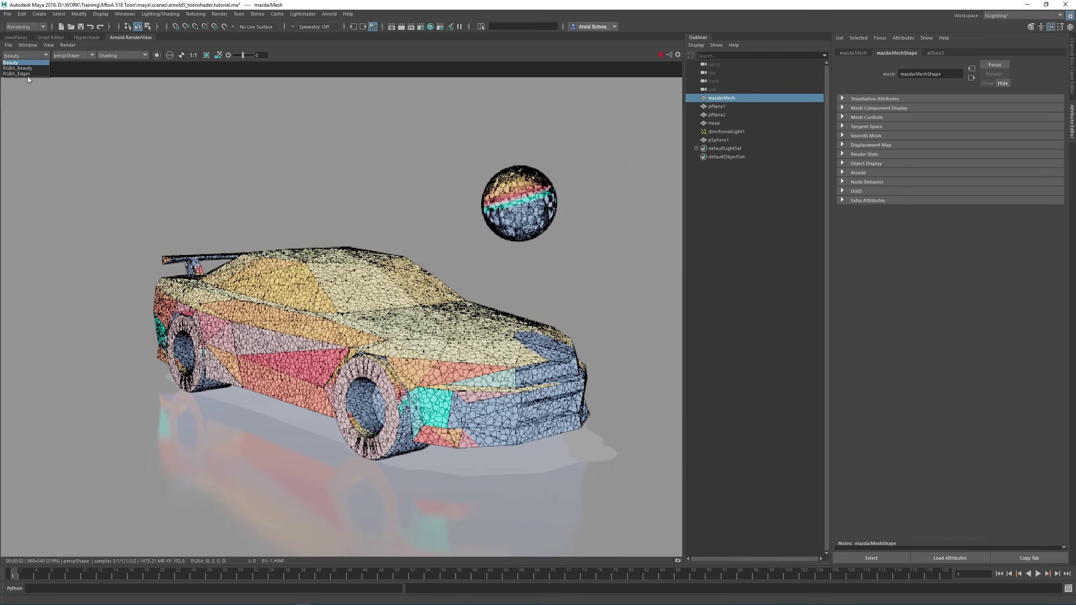
left_click(29, 73)
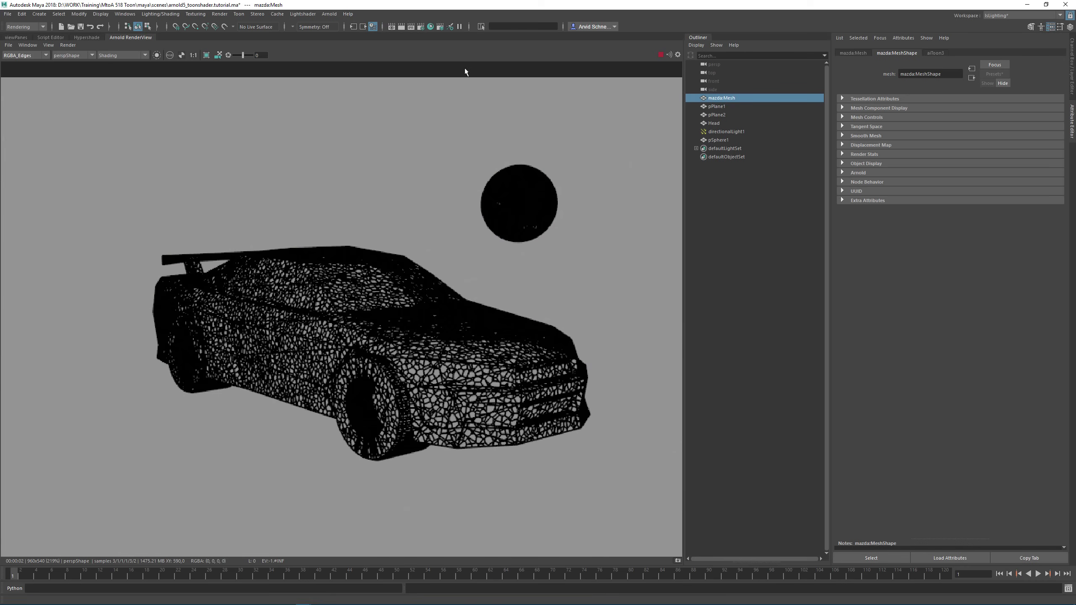
key("a")
key("a")
Switch the render view back to the Beauty output and toggle its alpha channel on and off.
left_click(25, 55)
left_click(19, 62)
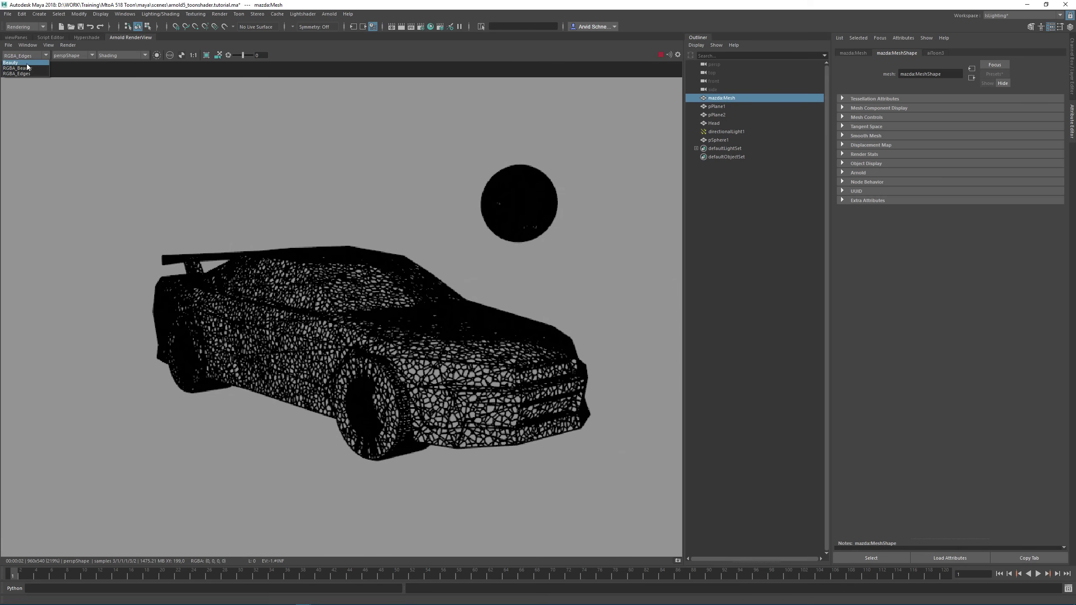
key("a")
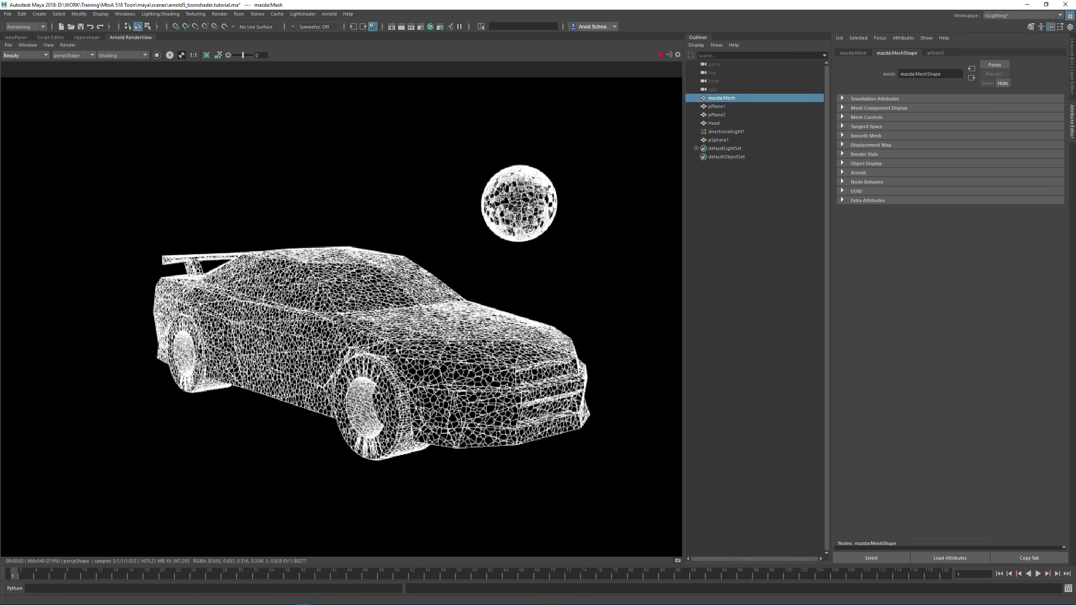
key("a")
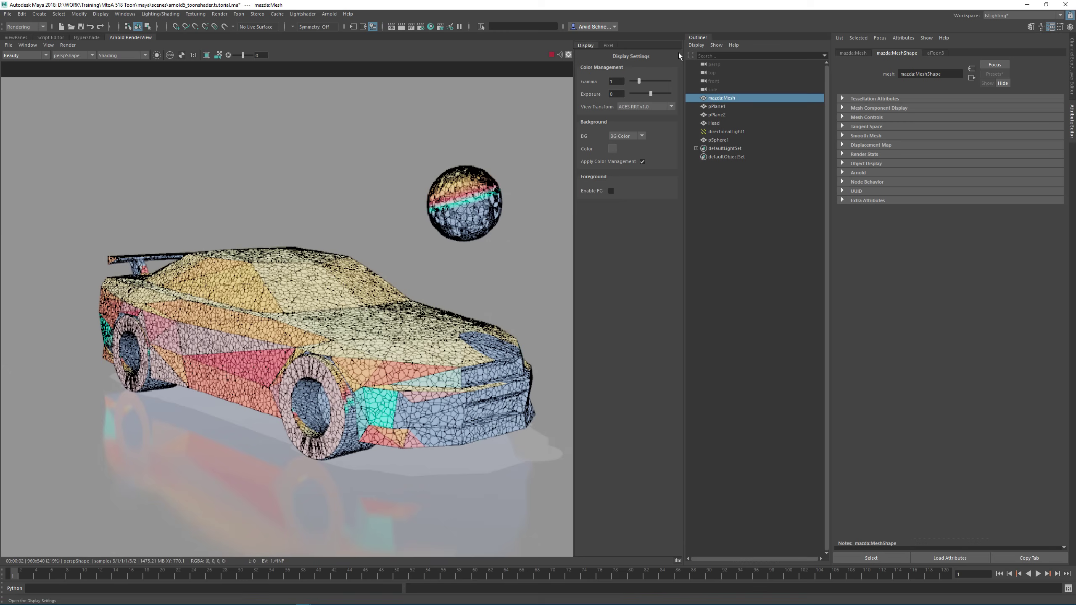
Set the render view's background color to black in the display settings.
left_click(677, 54)
left_click(612, 149)
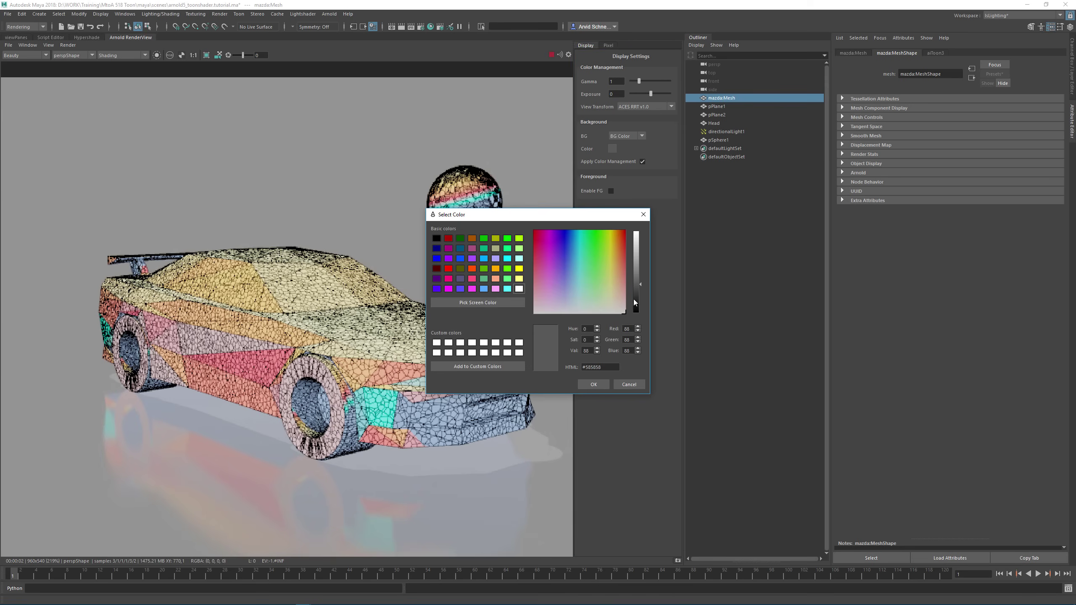
left_click_drag(634, 299, 634, 316)
left_click(593, 384)
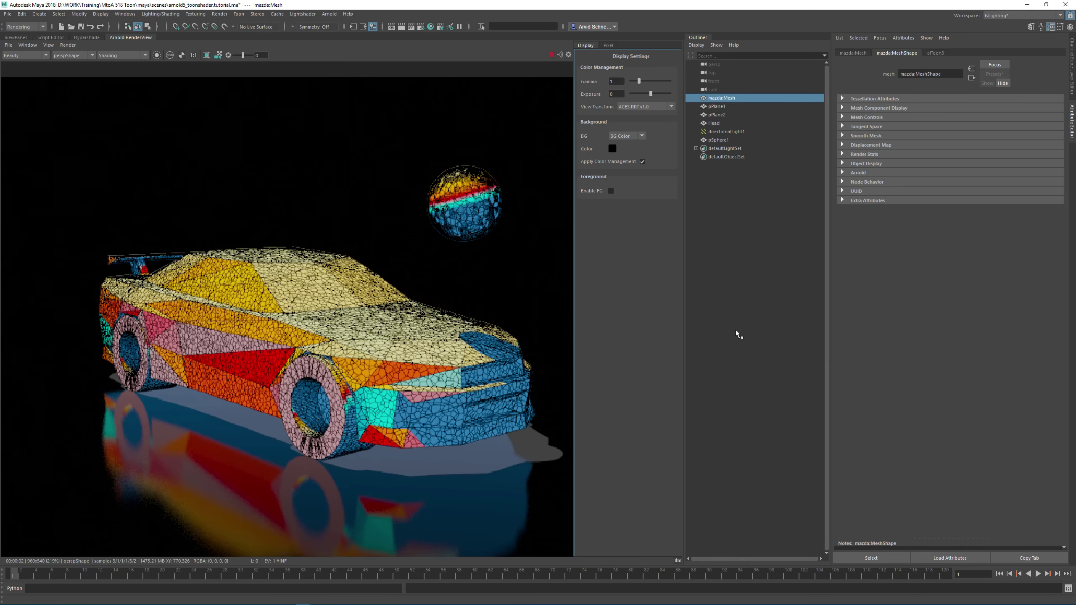
Set the render view's Test Resolution to 100% and turn off Progressive Refinement.
left_click(56, 45)
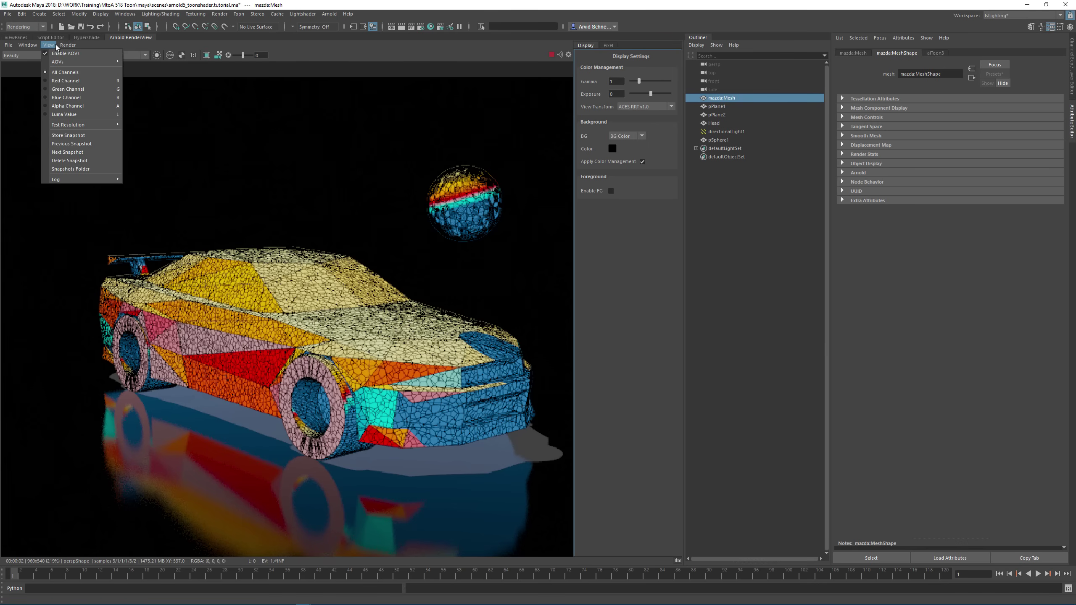
mouse_move(84, 125)
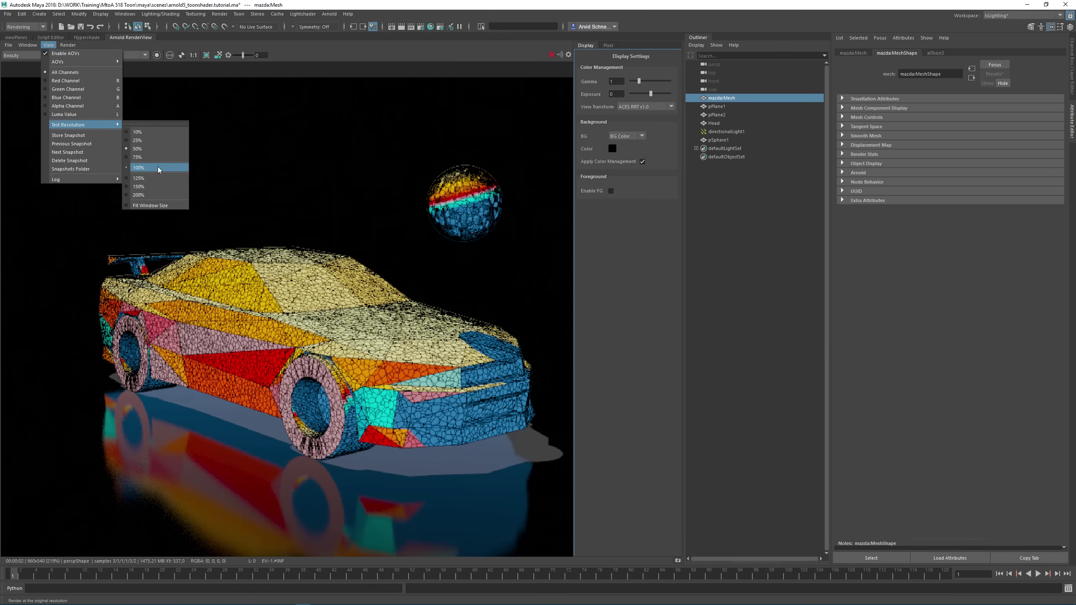
left_click(158, 167)
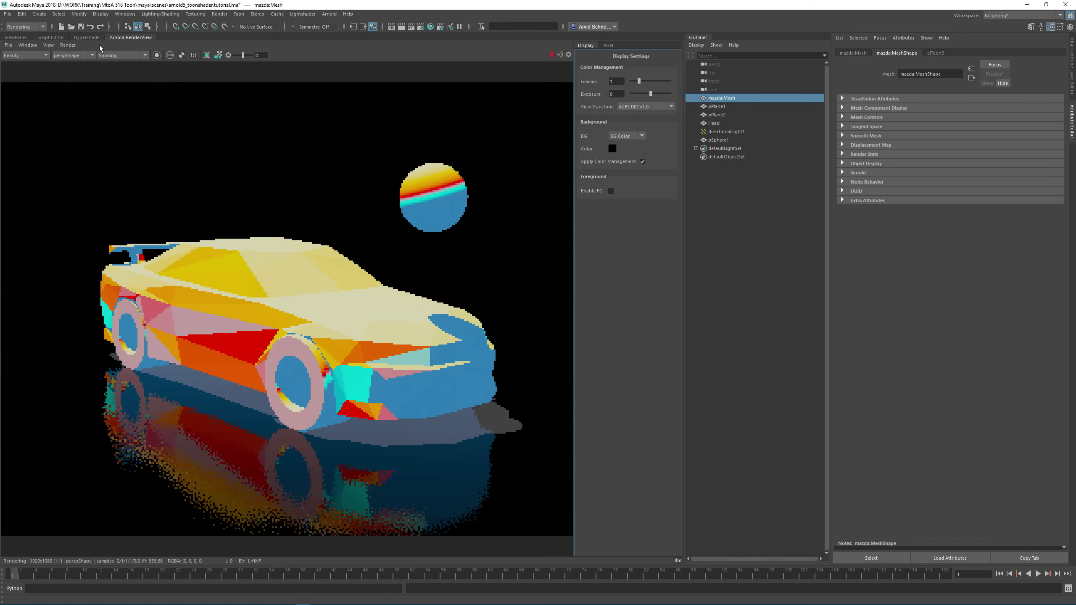
left_click(68, 45)
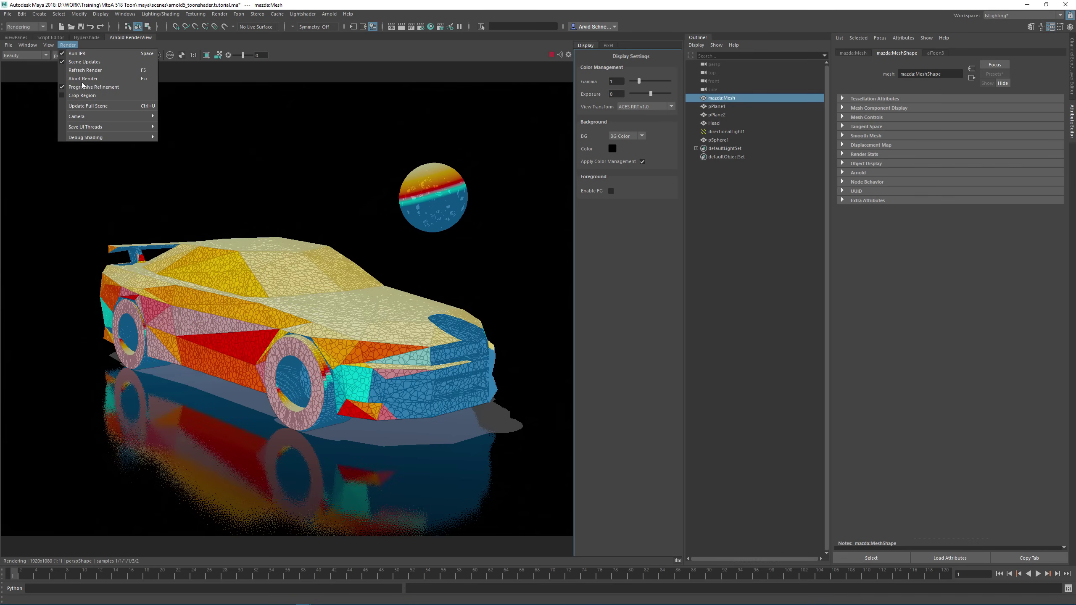
left_click(84, 87)
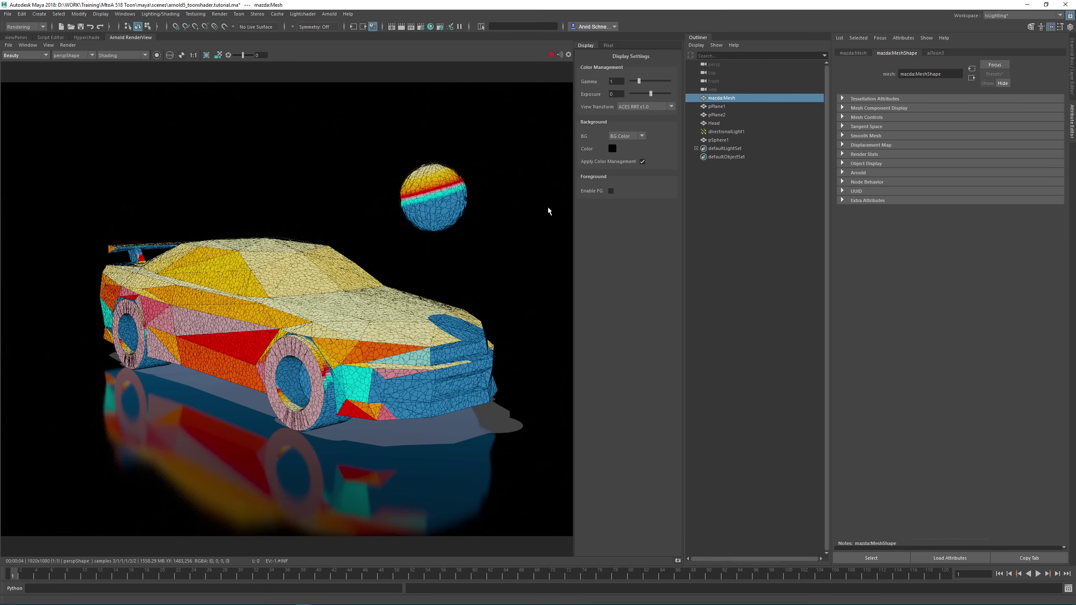
Hide the render view's display settings and save the scene.
key("e")
left_click(569, 54)
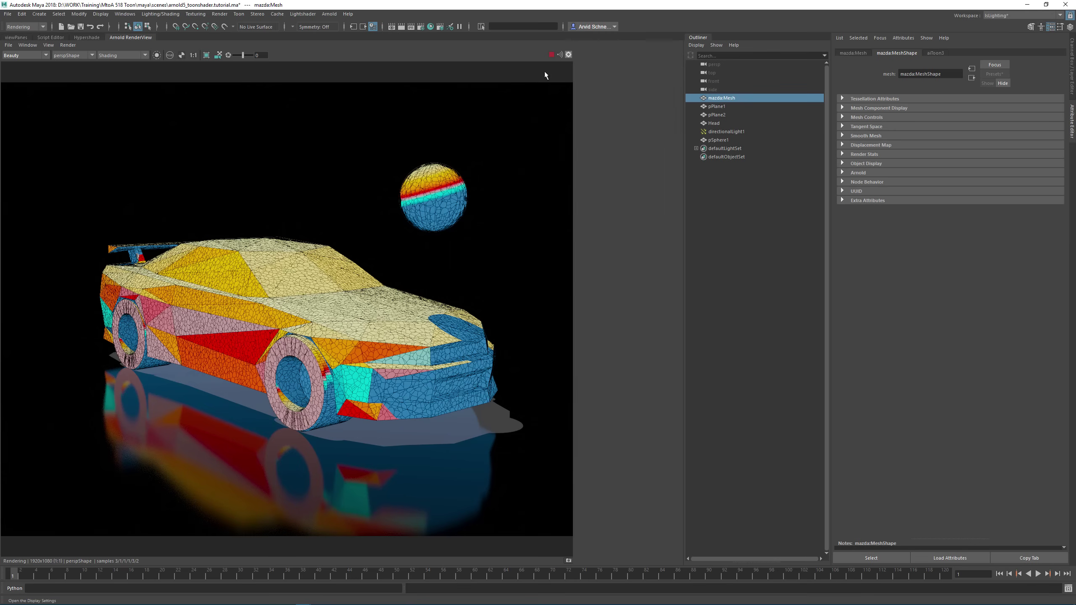
key("ctrl+s")
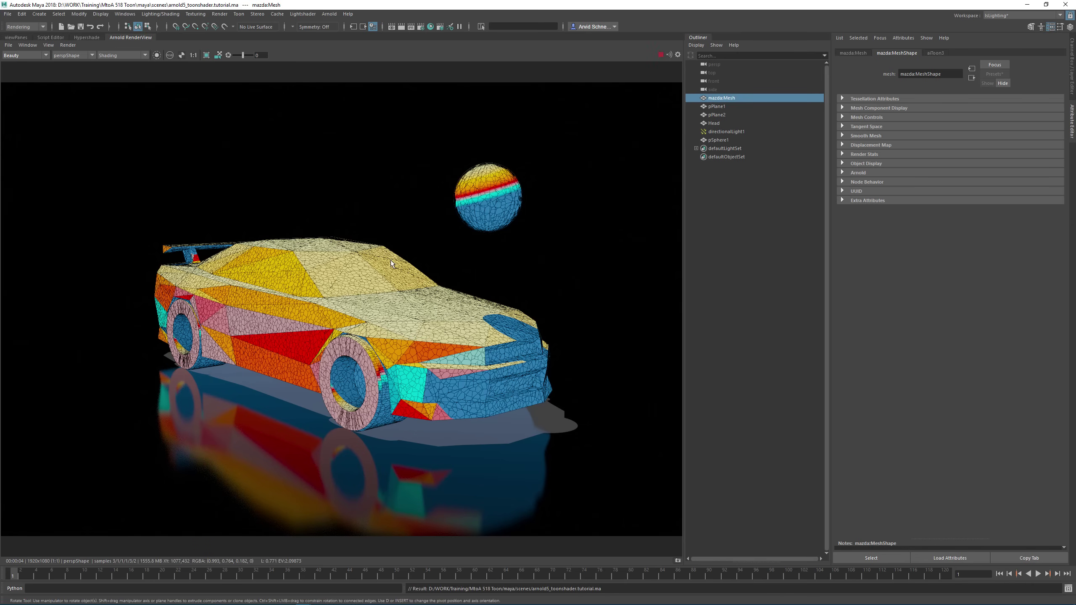
Show the car's aiToon3 attributes, switch to the browser, and read through the Arnold for Maya Toon shader documentation page.
left_click(936, 54)
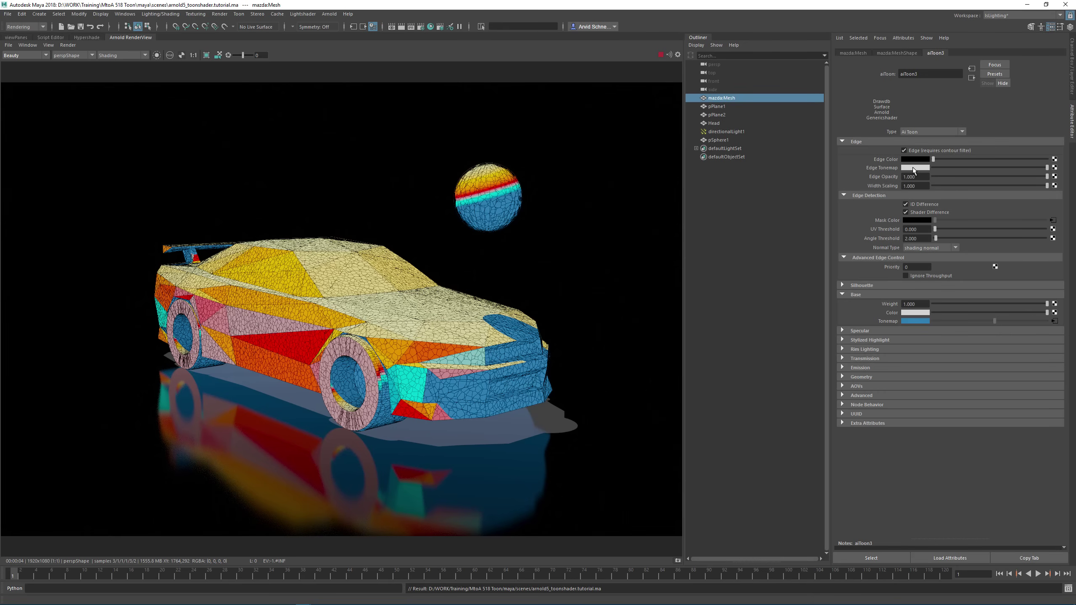
key("alt+Tab")
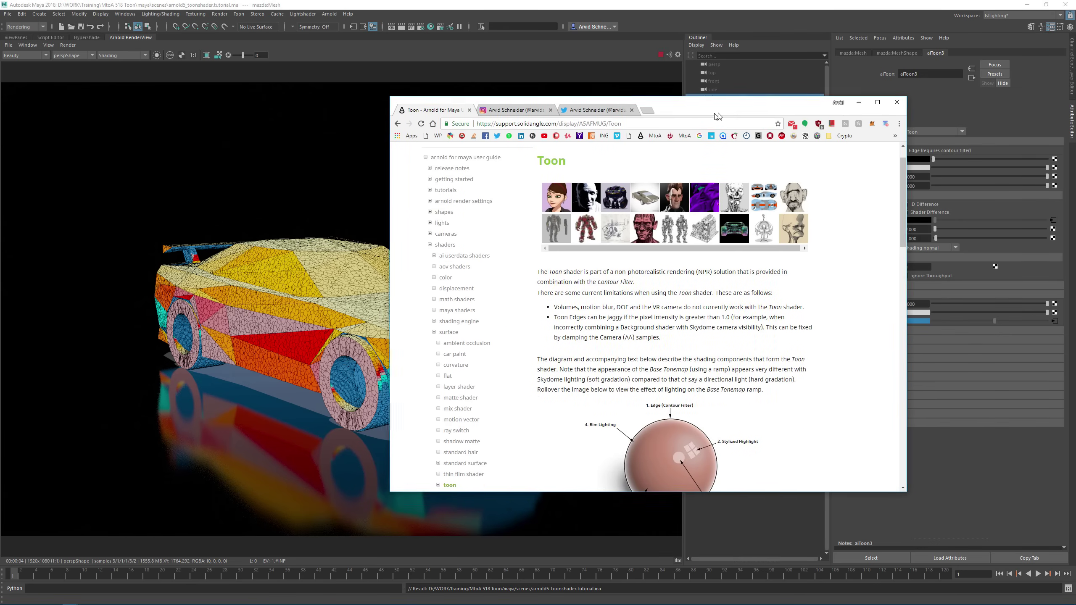
scroll(739, 292, "down", 3)
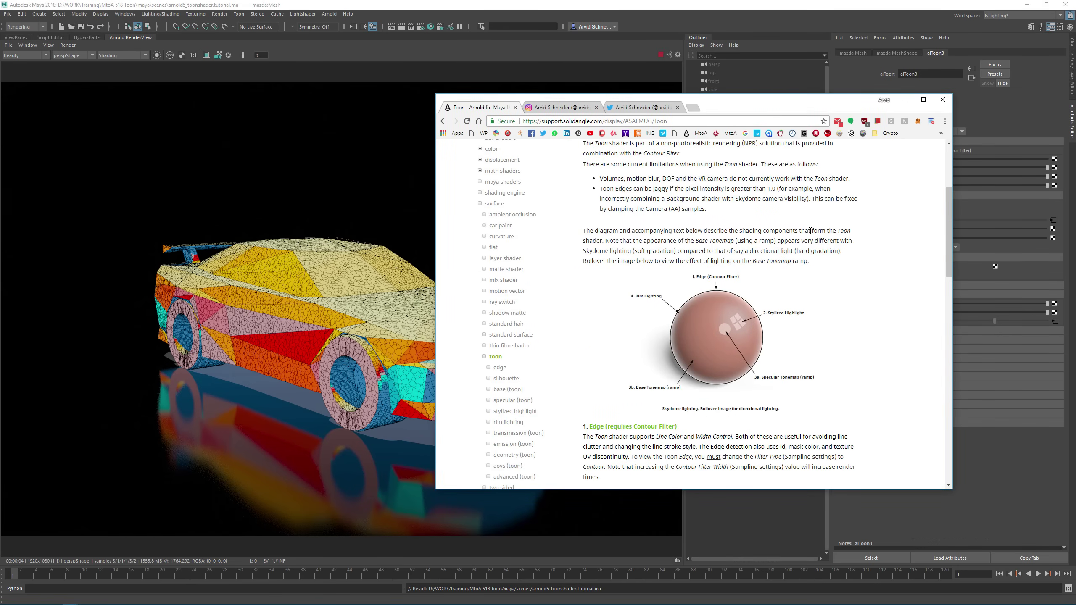
scroll(757, 297, "down", 2)
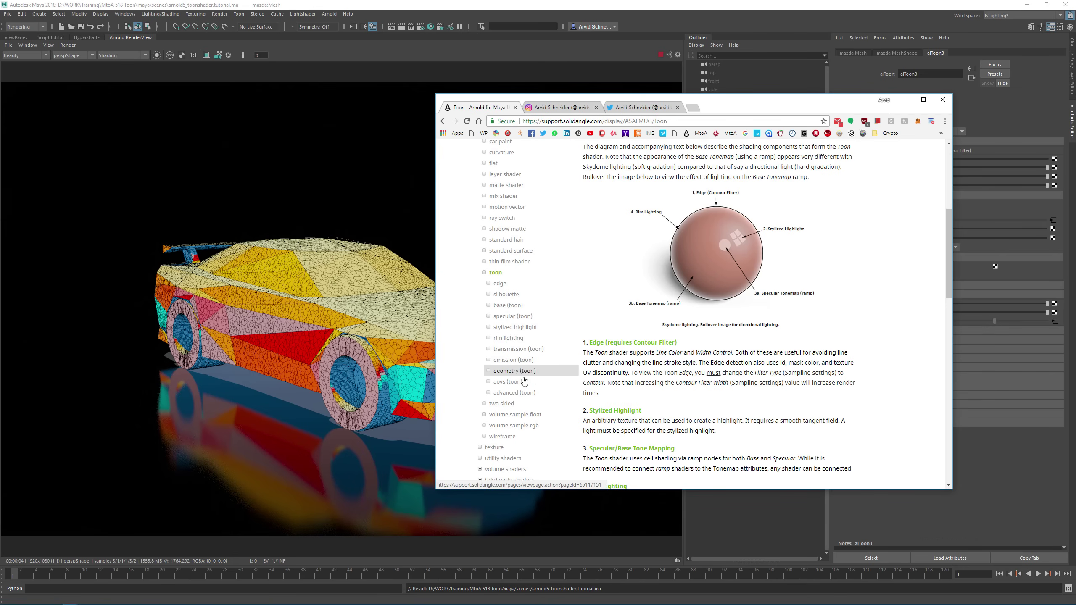
scroll(846, 298, "down", 2)
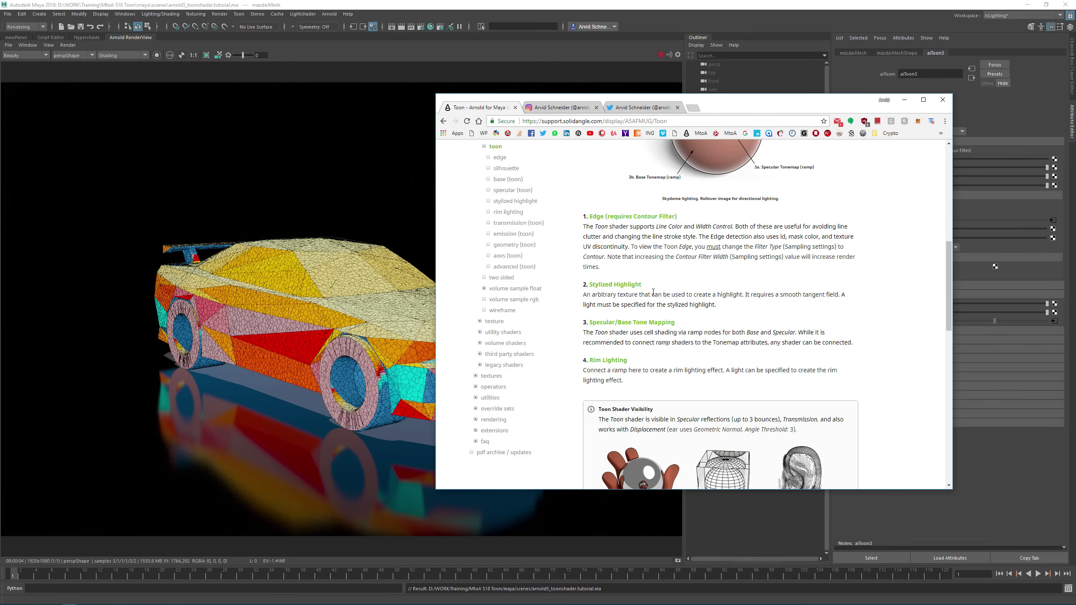
scroll(846, 297, "down", 5)
scroll(653, 296, "down", 6)
scroll(669, 300, "down", 4)
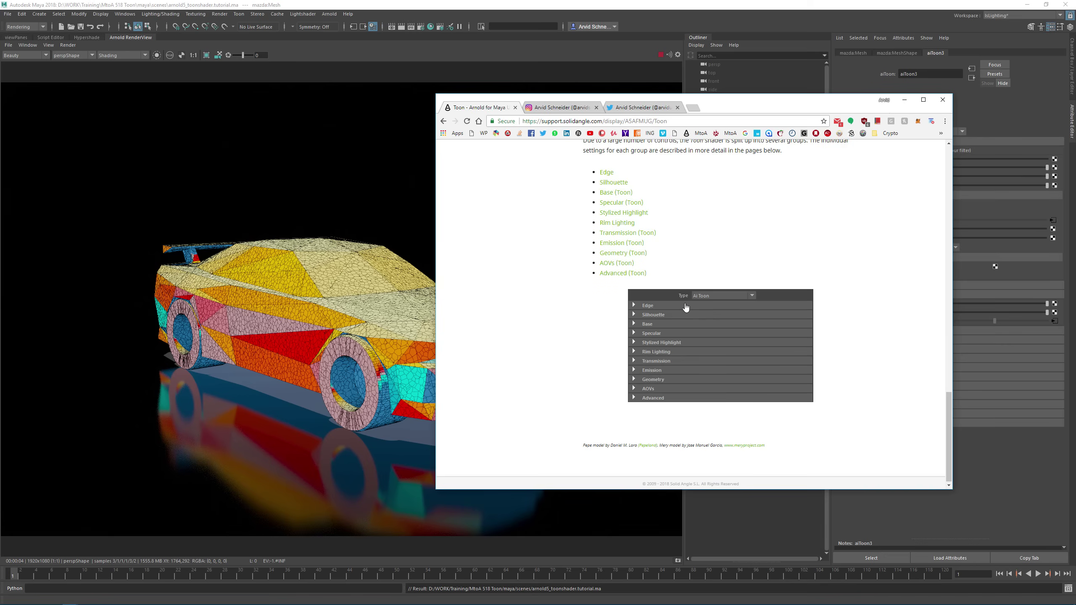
scroll(696, 290, "up", 8)
scroll(701, 284, "up", 7)
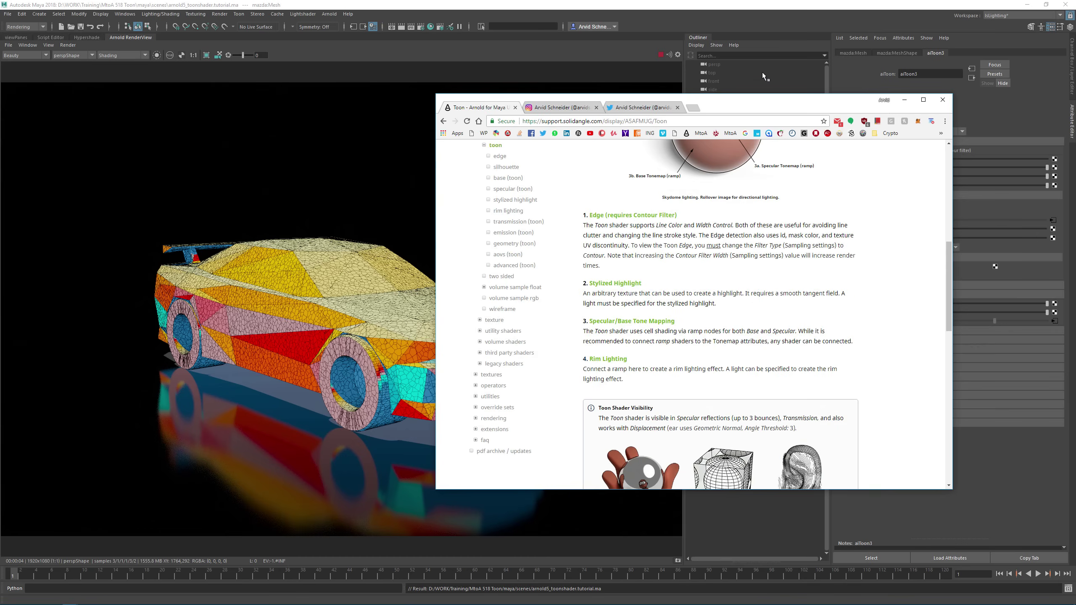
key("alt+Tab")
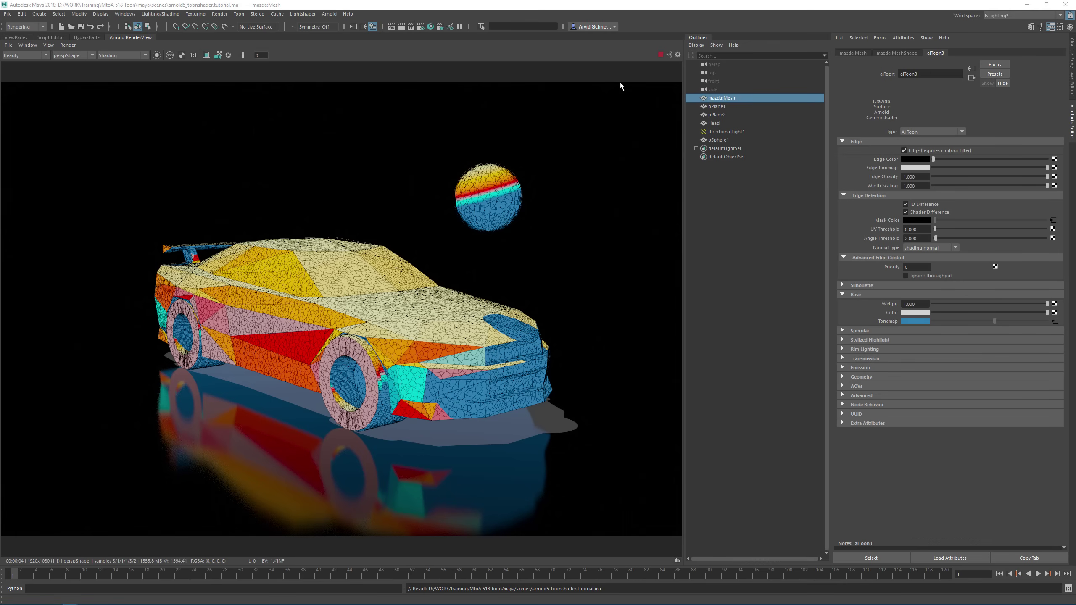
In the viewport, frame the Head mesh and assign a new aiToon material to it.
left_click(21, 38)
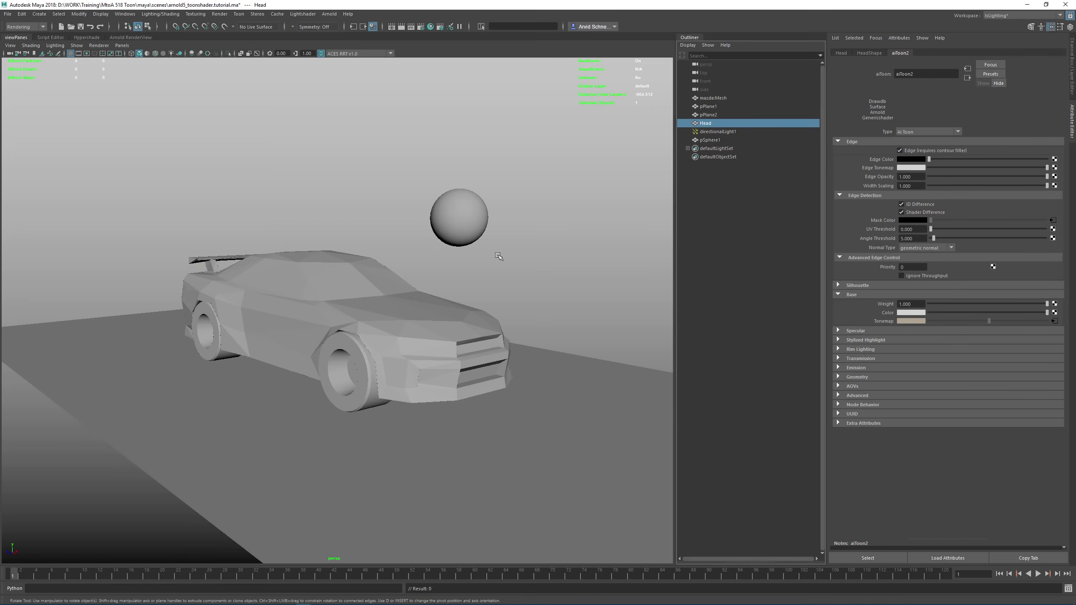
key("f")
left_click_drag(497, 256, 394, 200, "alt")
key("q")
left_click(438, 233)
left_click(358, 201)
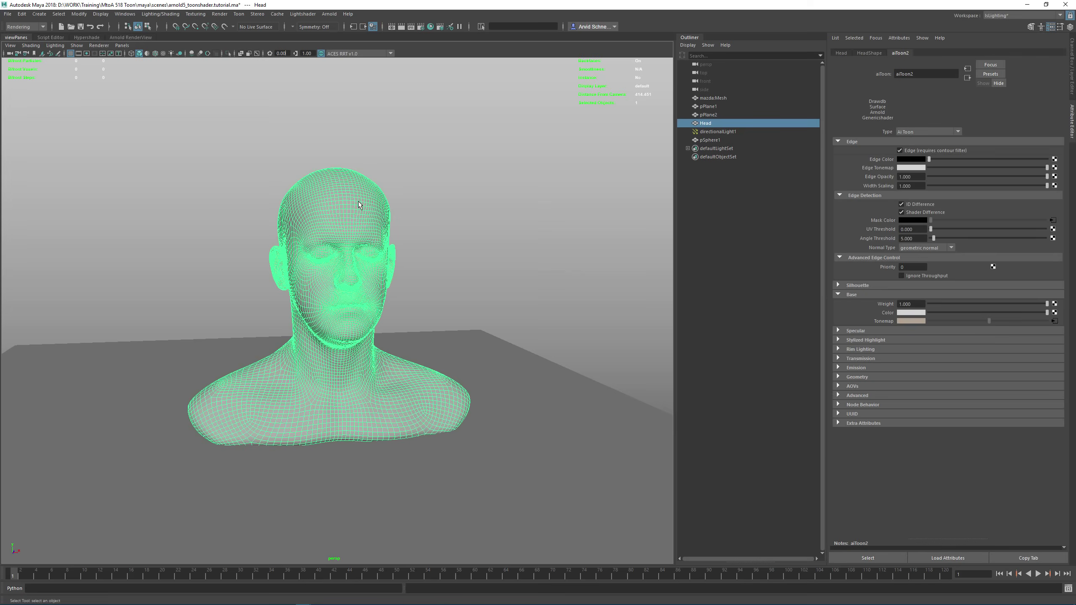
right_click_drag(358, 202, 374, 407)
left_click(384, 273)
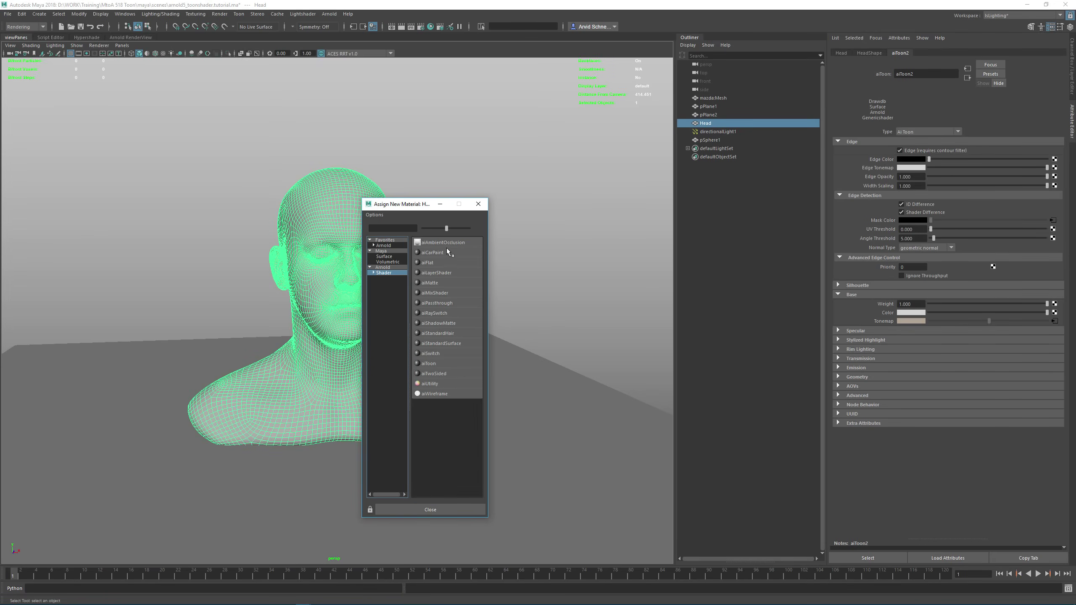
left_click(429, 363)
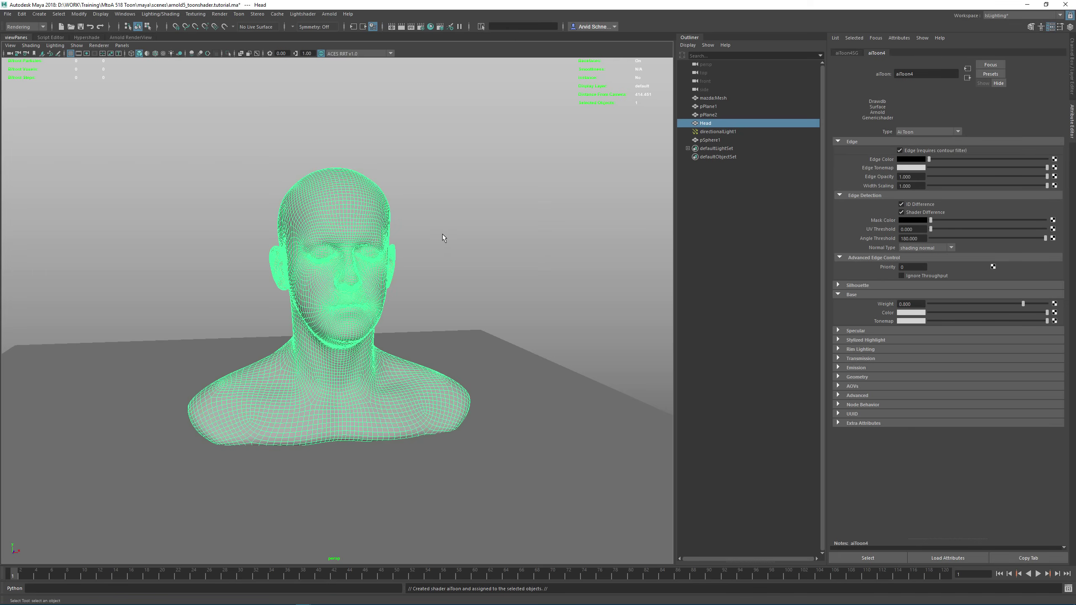
On the head's toon shader, turn off Edge and set the Base weight to 0, then refresh the Arnold render.
left_click_drag(440, 233, 464, 232, "alt")
left_click(130, 37)
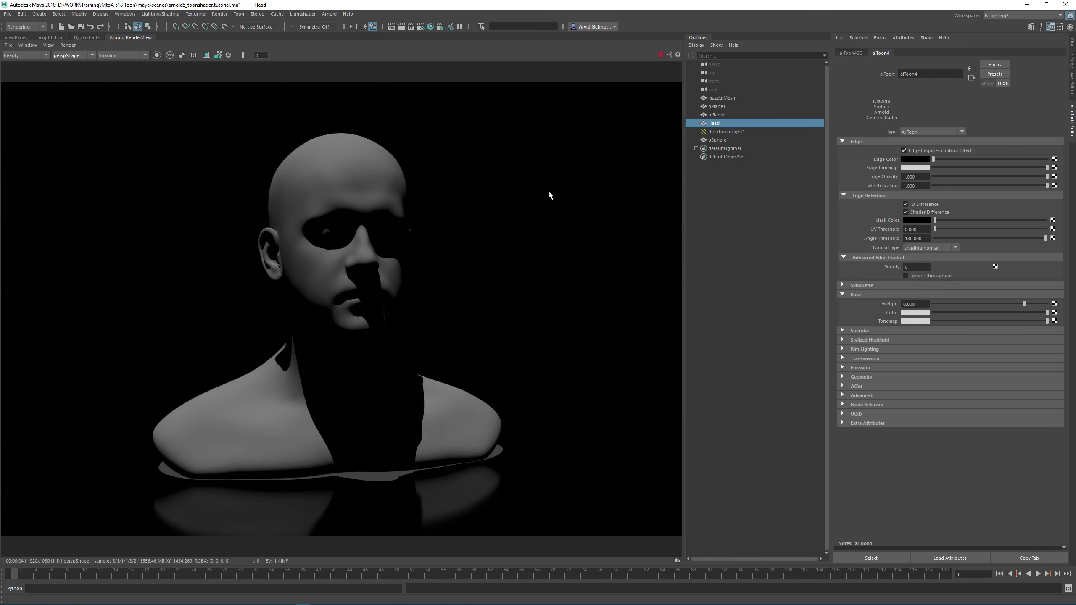
left_click(387, 187)
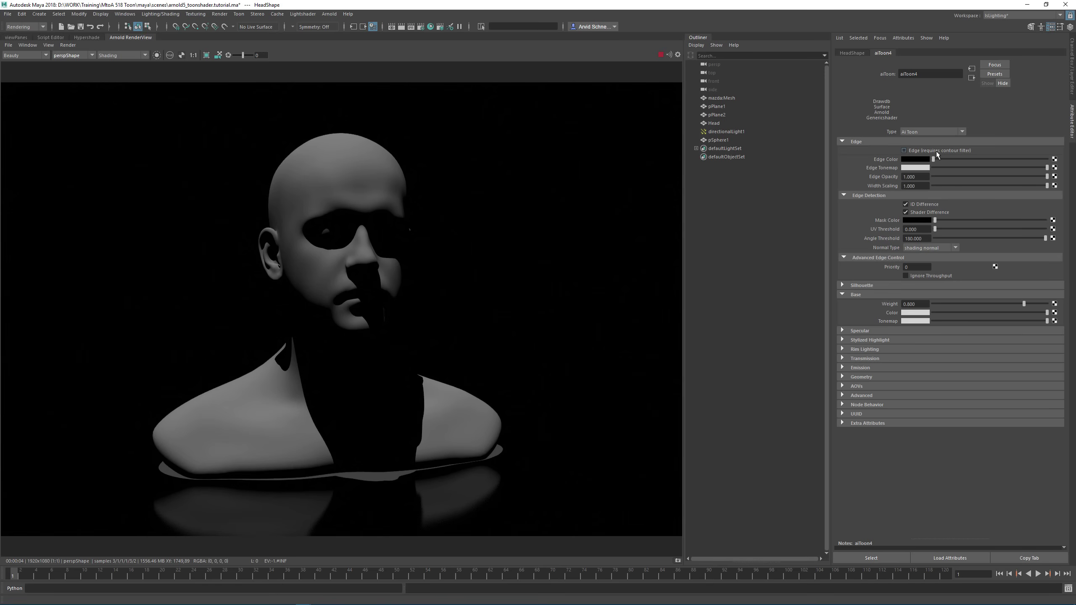
left_click(853, 140)
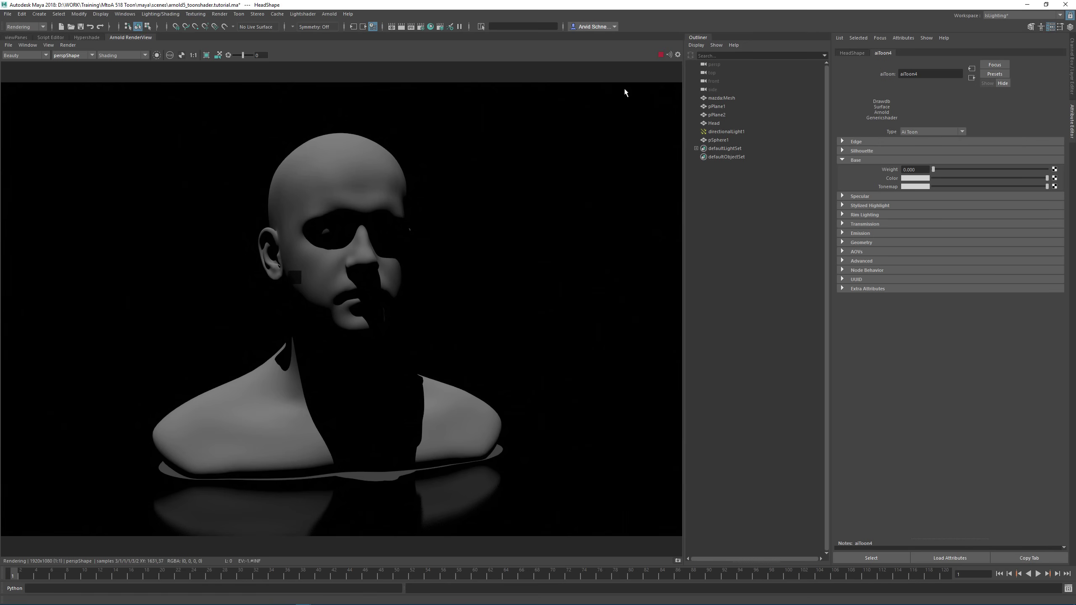
left_click(69, 45)
left_click(89, 87)
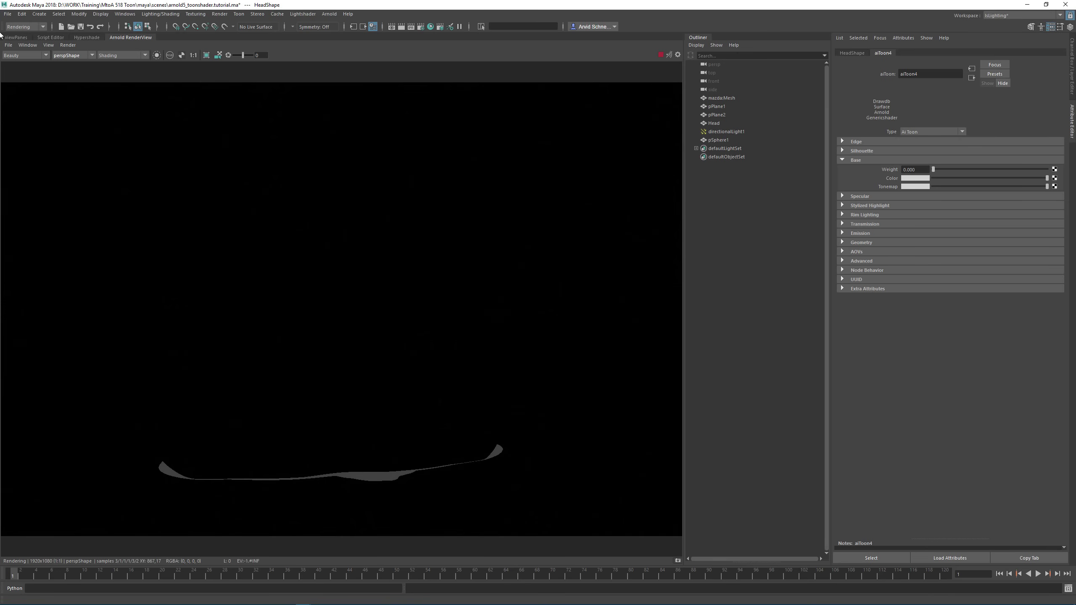
Create a second directional light in the scene.
left_click(19, 38)
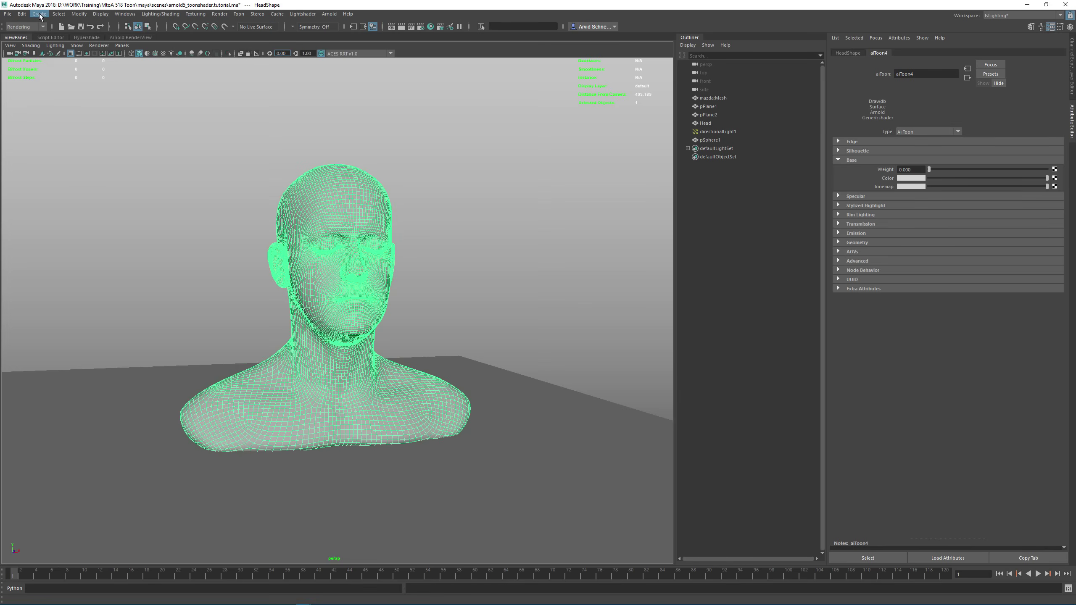
left_click(39, 14)
mouse_move(82, 60)
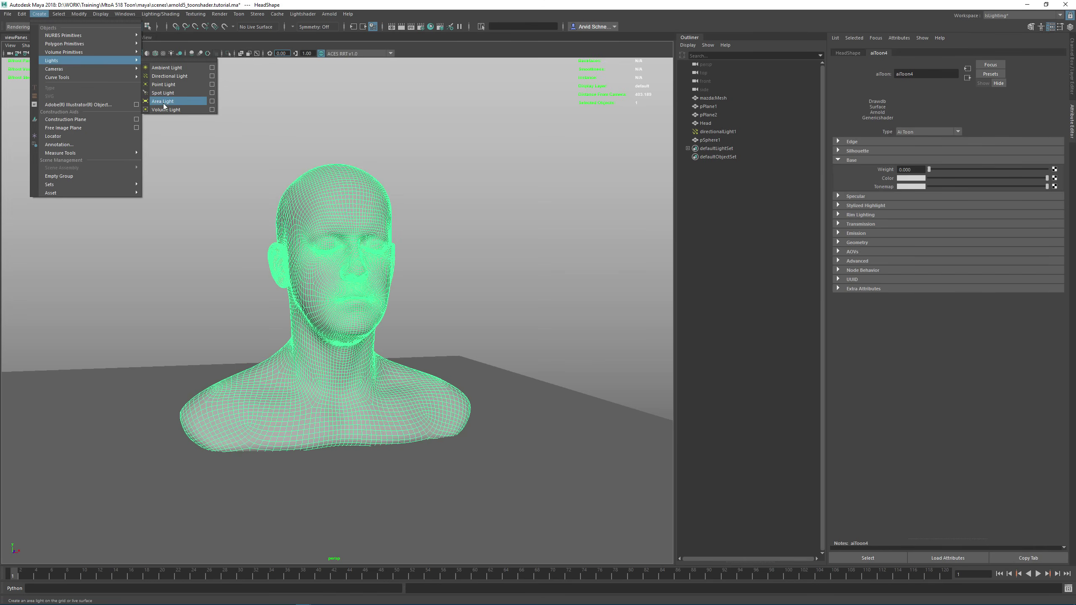
left_click(169, 76)
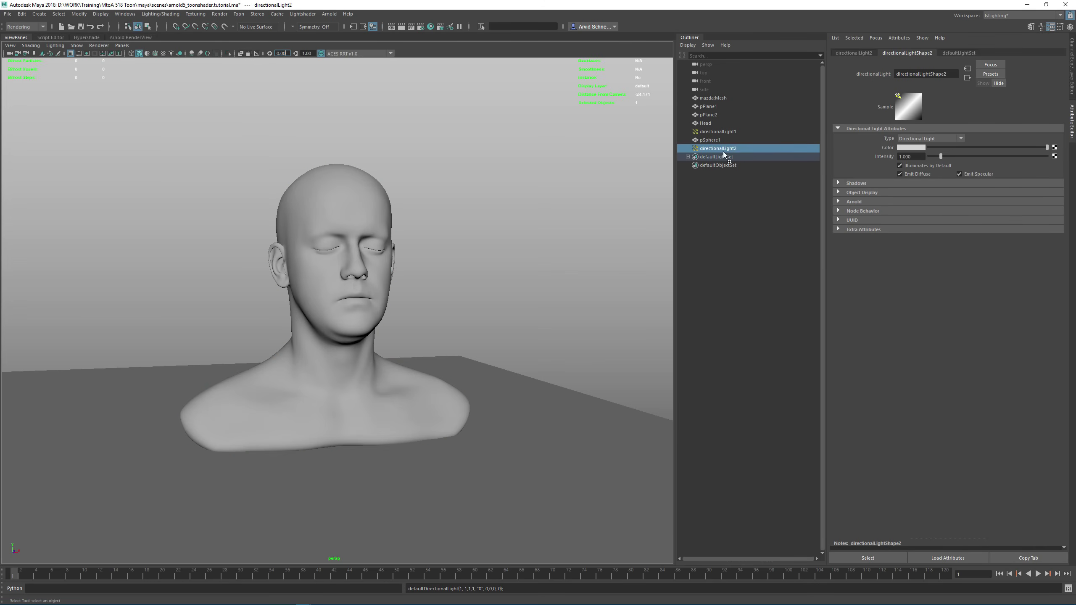
Try to aim the new directional light by looking through it and framing other objects.
middle_click_drag(723, 151, 527, 185)
left_click(714, 127)
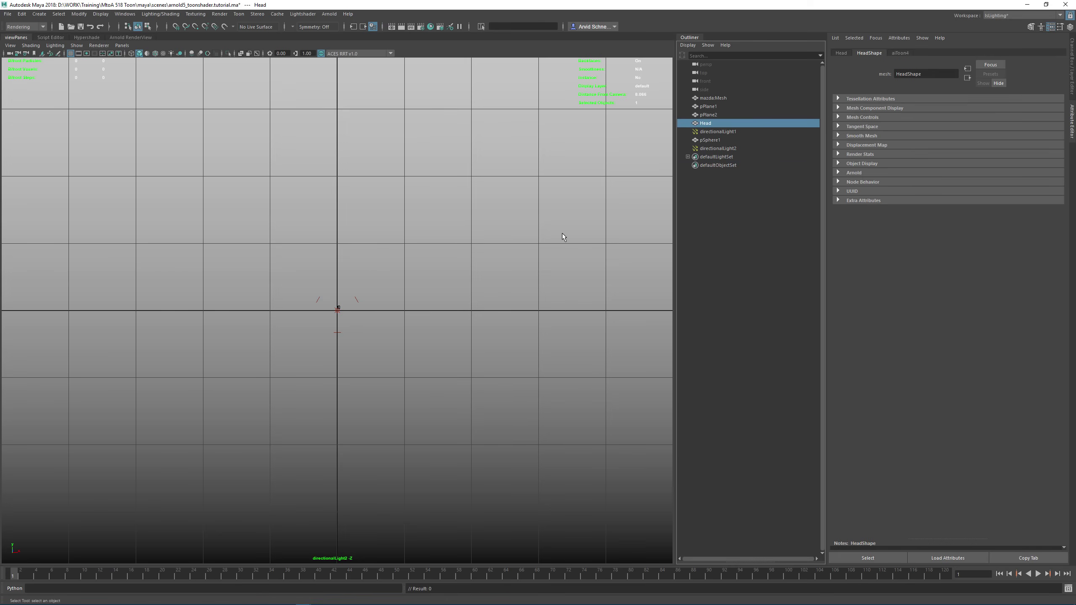
left_click_drag(561, 233, 449, 270, "alt")
left_click(719, 140)
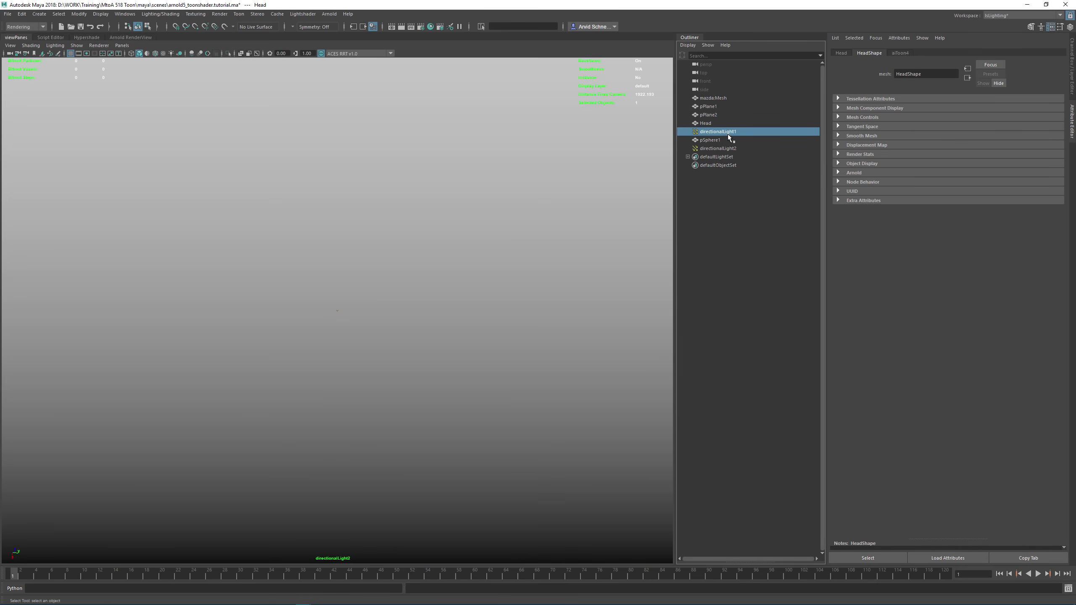
right_click_drag(544, 203, 741, 245, "alt")
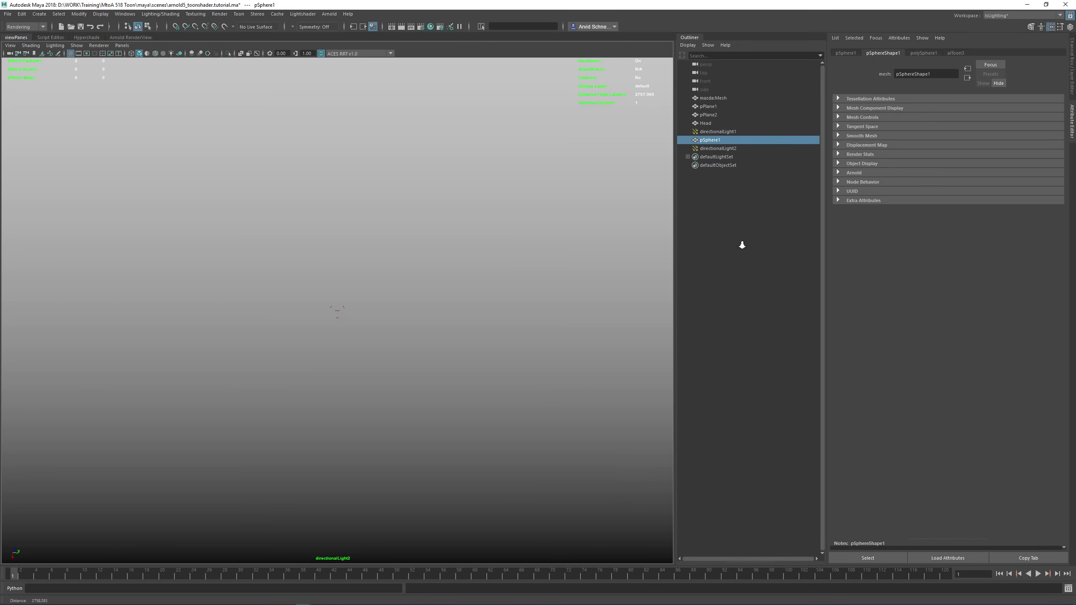
left_click(335, 310)
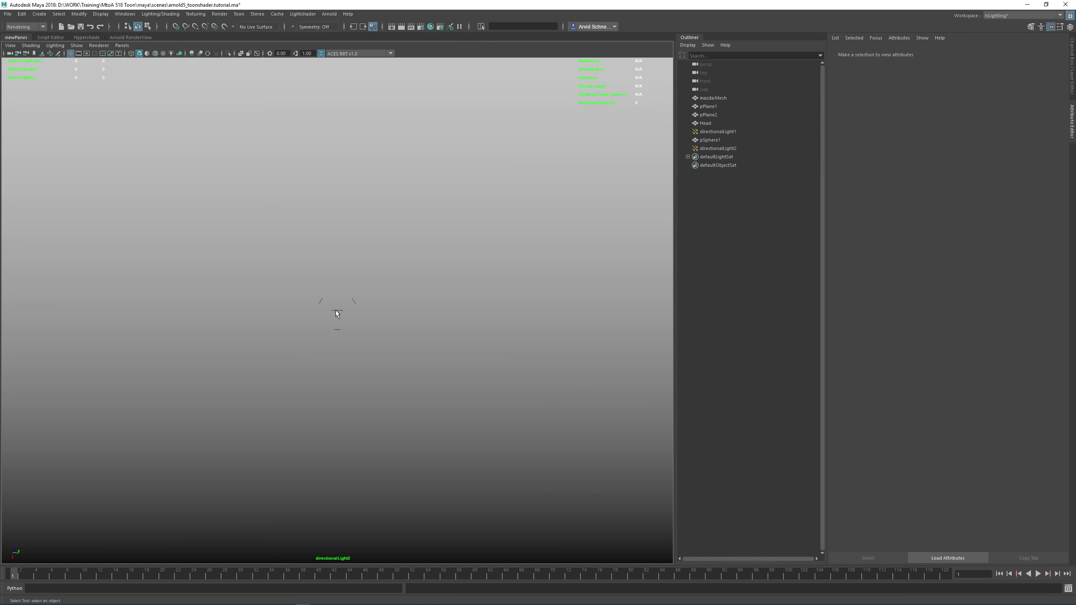
left_click(335, 310)
Duplicate the new directional light, return to the perspective view and delete the duplicate.
key("space")
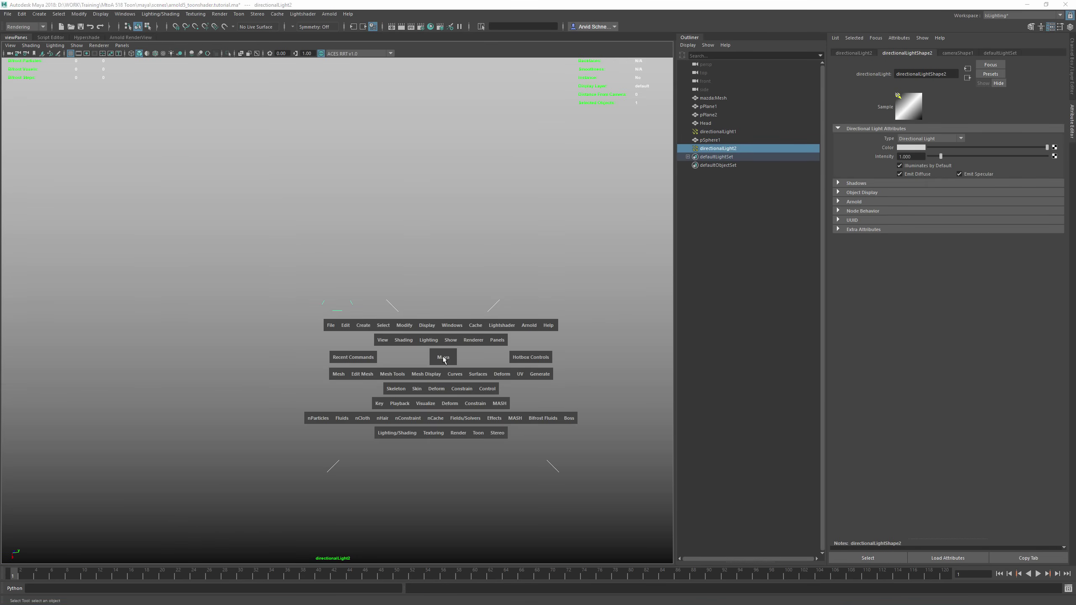
key("ctrl+d")
left_click(729, 123)
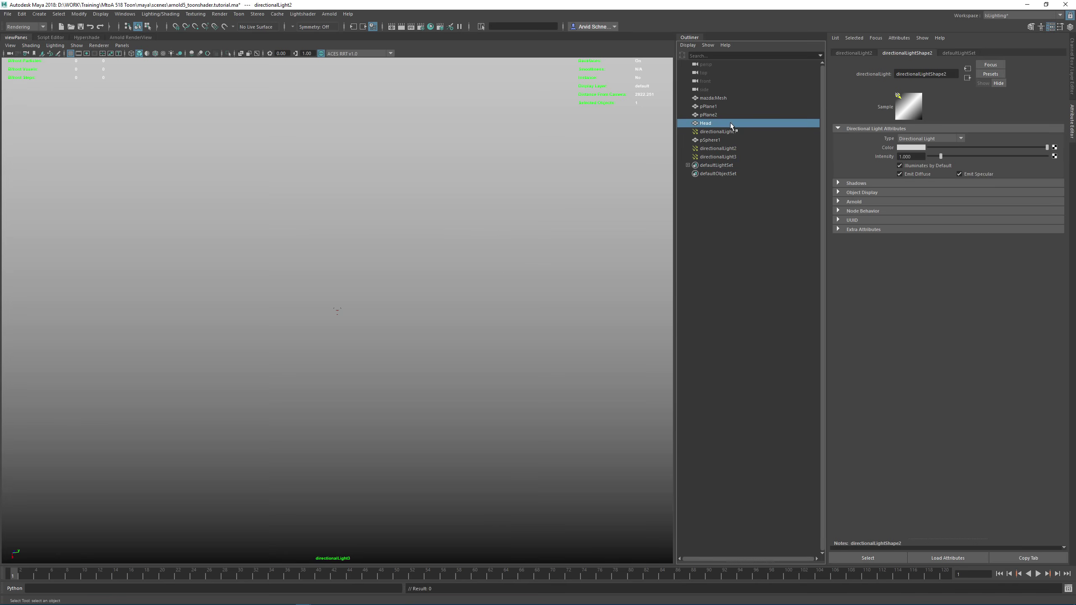
key("space")
left_click_drag(460, 292, 452, 304)
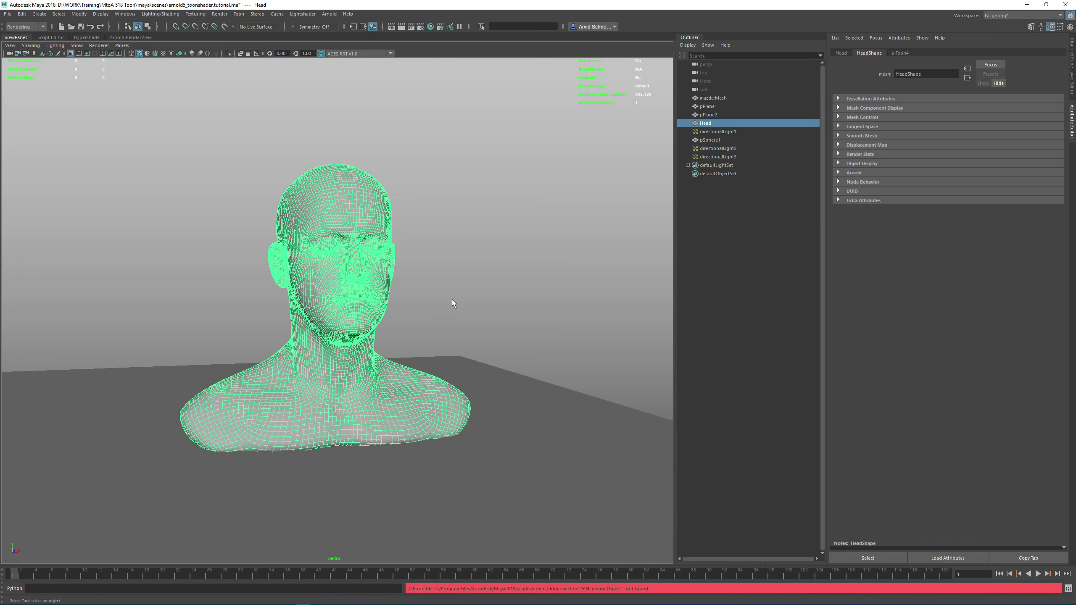
left_click(735, 156)
key("Delete")
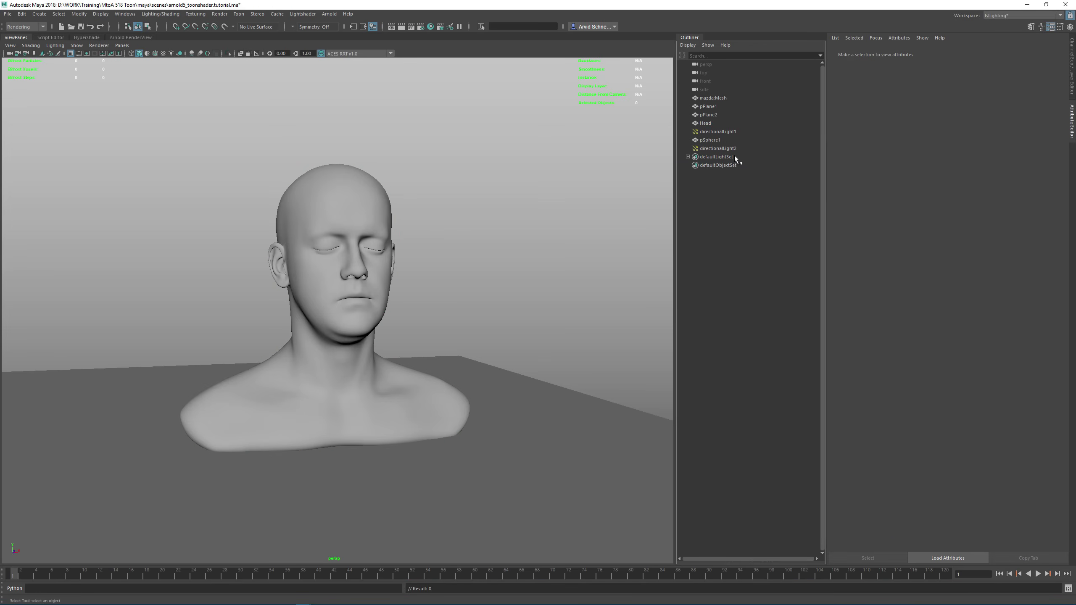
Move the new directional light to the Head mesh using point snapping.
left_click(739, 149)
scroll(480, 252, "down", 10)
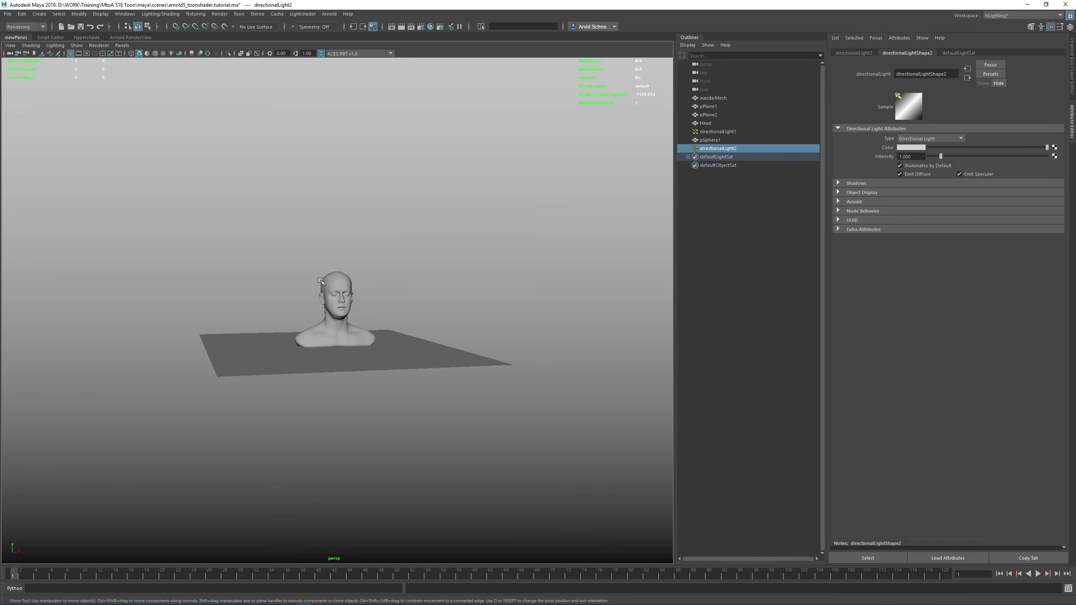
left_click_drag(480, 252, 359, 284, "alt")
key("v")
middle_click_drag(347, 279, 352, 286)
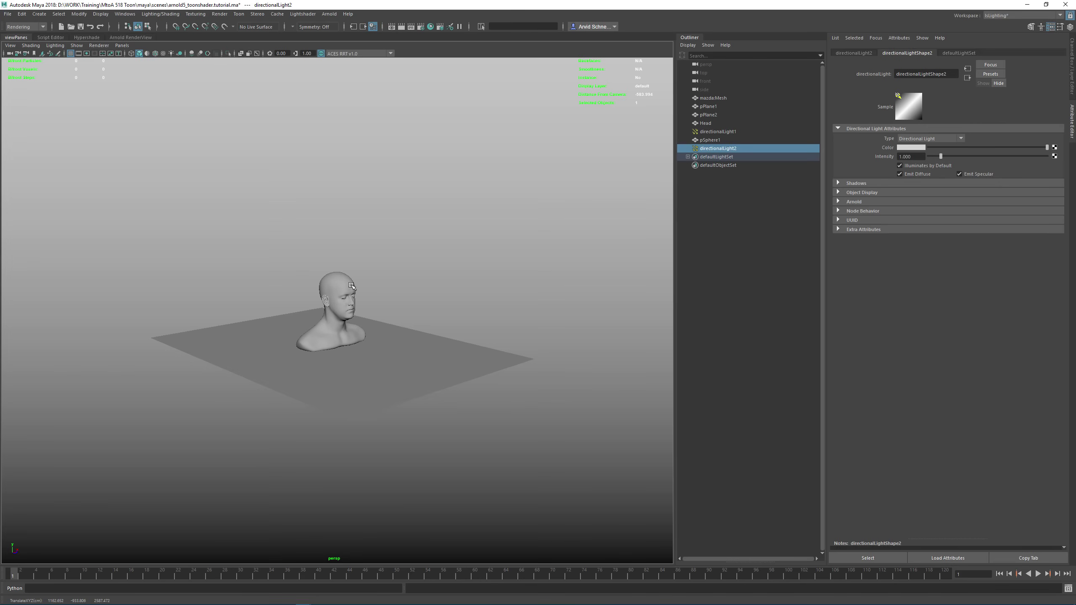
key("r")
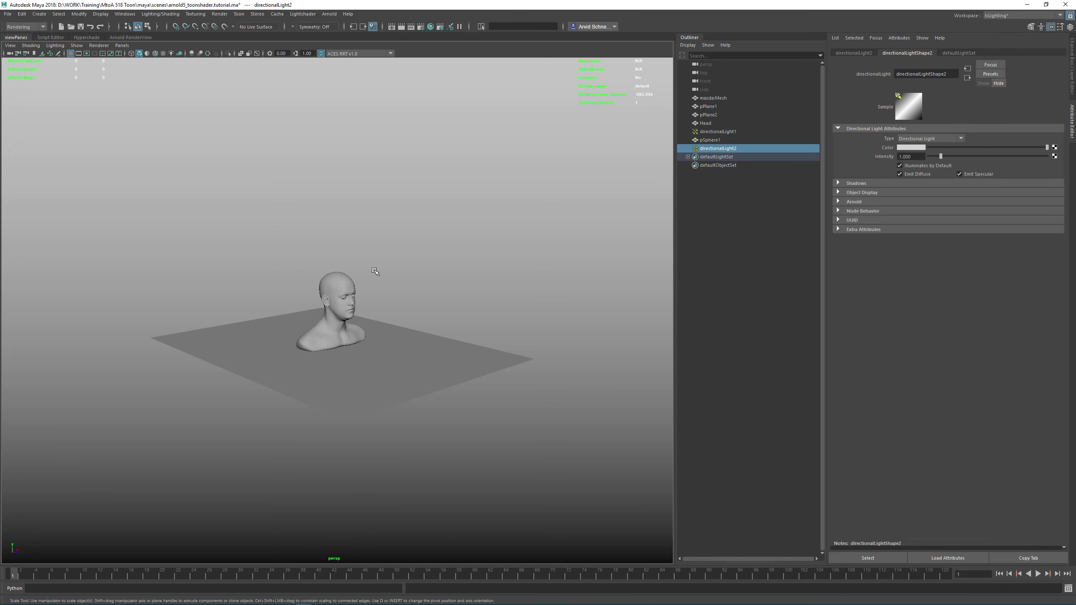
left_click_drag(370, 272, 196, 332, "alt")
key("w")
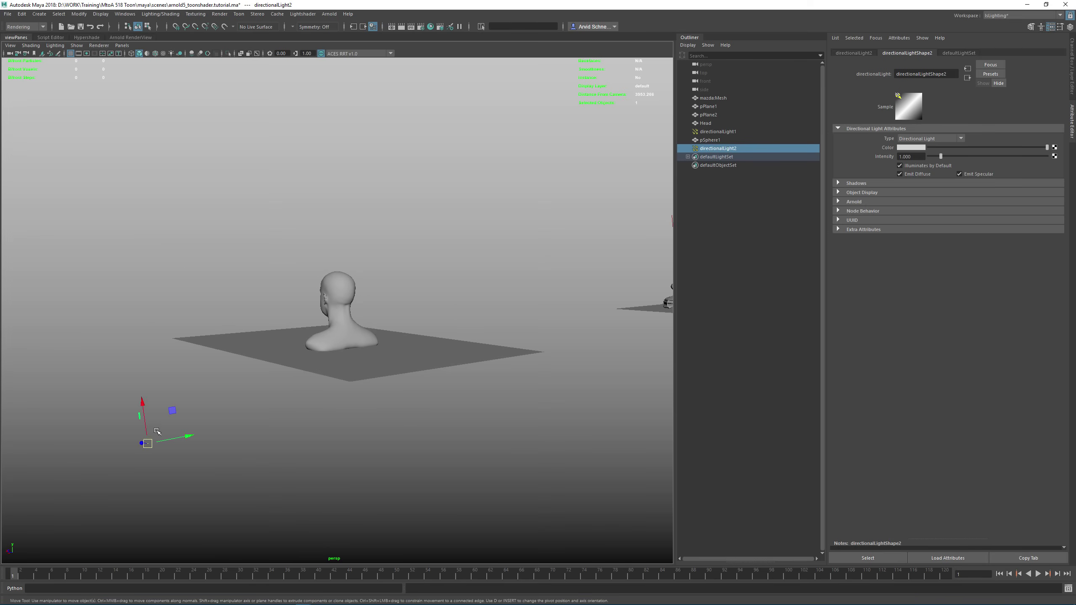
key("v")
left_click_drag(151, 445, 474, 331)
Scale up the new directional light so its icon is large around the head.
right_click_drag(475, 331, 614, 343, "alt")
key("r")
left_click_drag(373, 268, 745, 233)
Rotate the new directional light to shine on the head from behind and light the viewport with all scene lights.
scroll(374, 259, "down", 2)
key("e")
left_click_drag(375, 260, 305, 250, "alt")
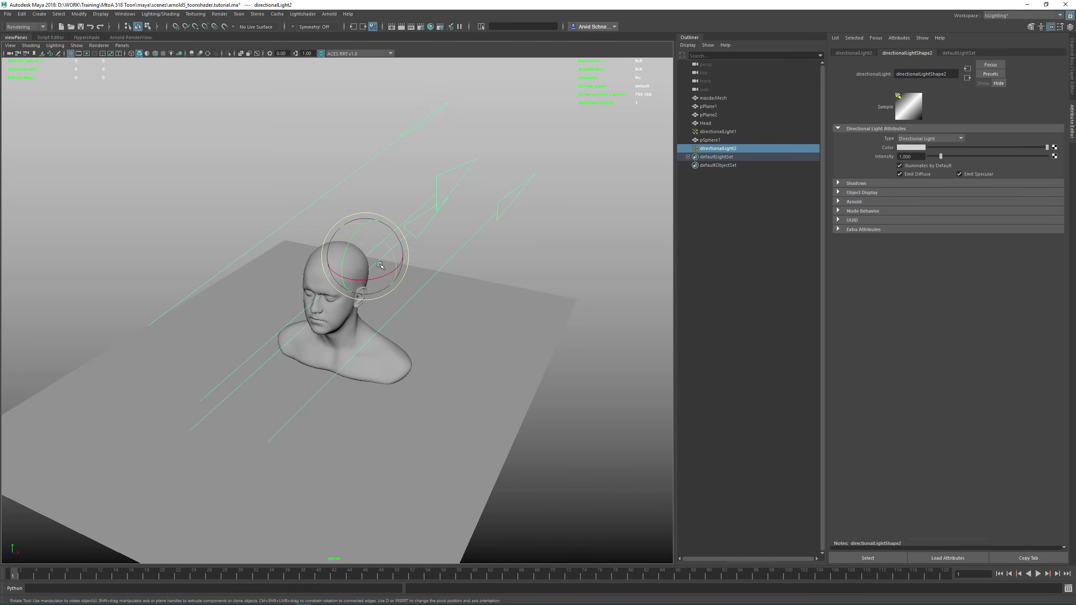
left_click_drag(369, 220, 373, 280)
left_click(172, 54)
mouse_move(373, 237)
left_mouse_down("alt")
mouse_move(407, 229)
mouse_move(257, 104)
left_mouse_up("alt")
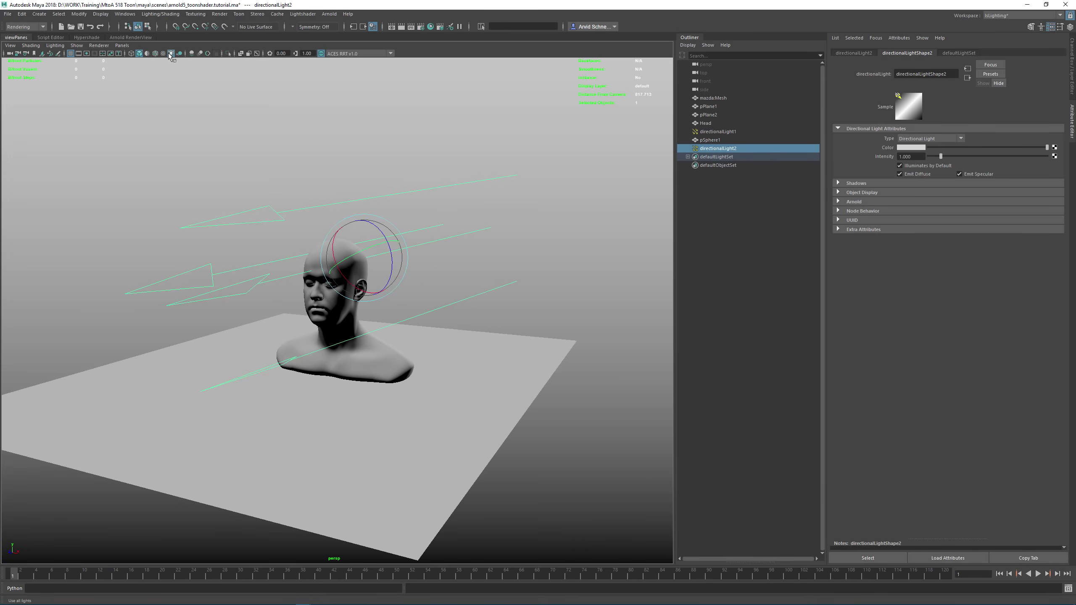
Light the perspective view with only the selected light and rotate directionalLight2 to adjust how it shines on the head from behind.
left_click(56, 46)
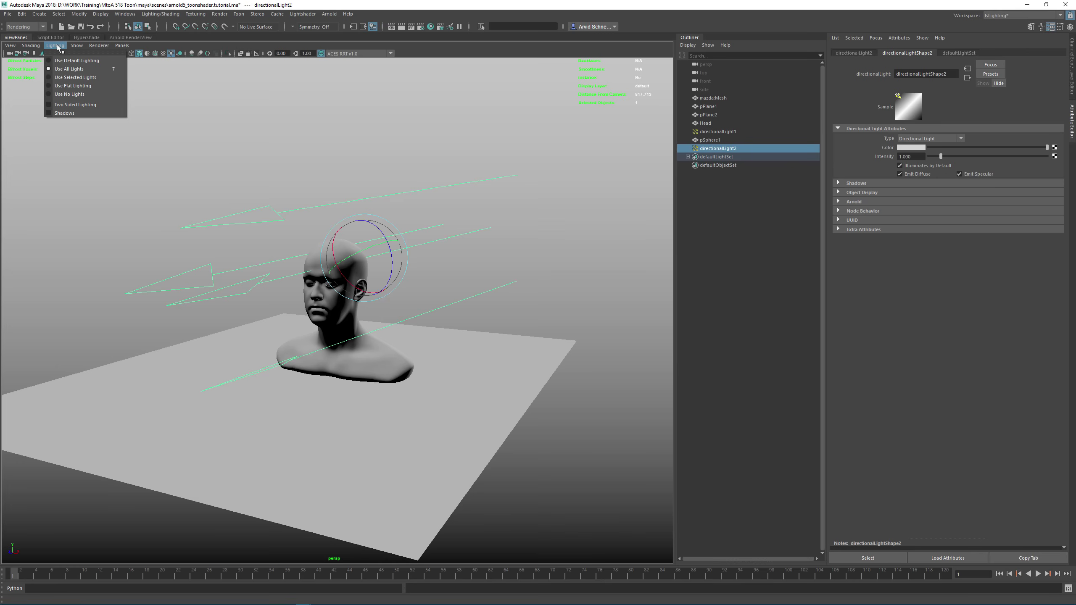
left_click(72, 77)
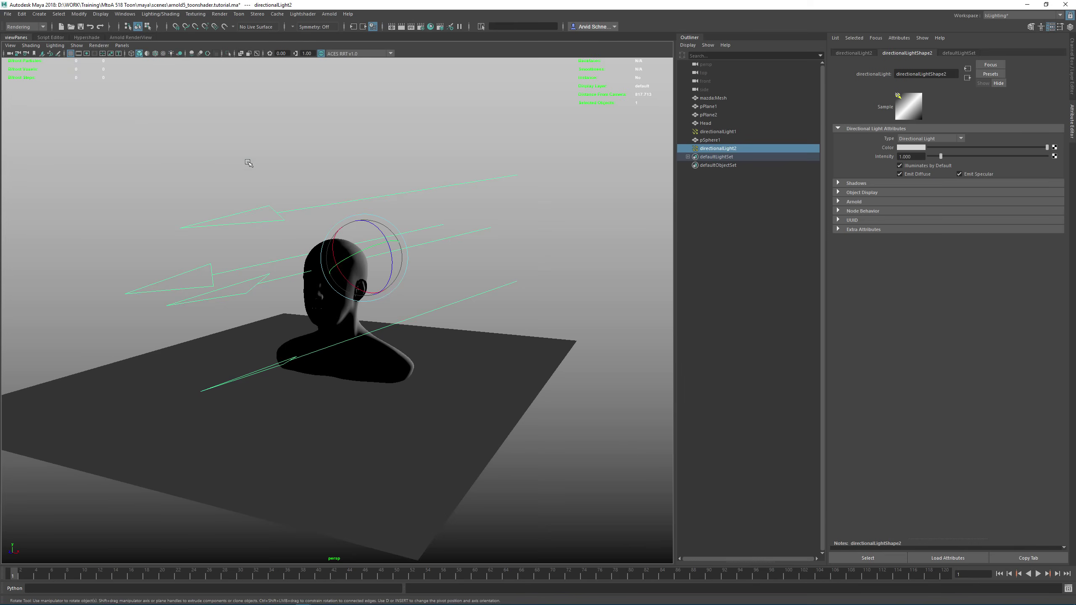
left_click_drag(74, 77, 161, 74, "alt")
left_click(122, 45)
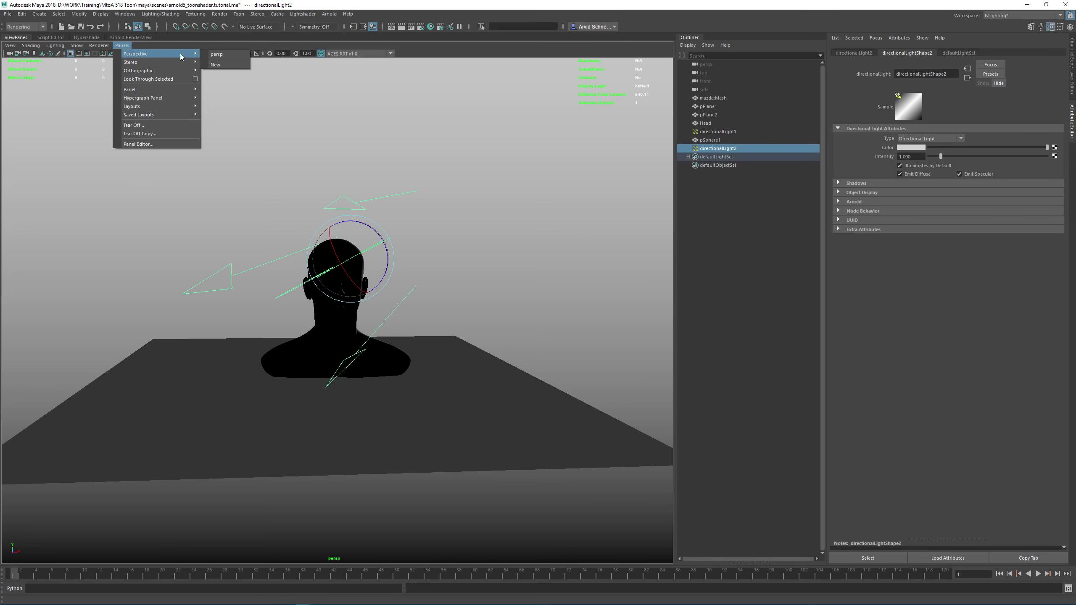
left_click(224, 54)
left_click_drag(340, 190, 522, 227, "alt")
mouse_move(375, 237)
left_mouse_down()
mouse_move(360, 220)
mouse_move(338, 237)
mouse_move(364, 212)
mouse_move(373, 247)
mouse_move(352, 223)
mouse_move(340, 229)
left_mouse_up()
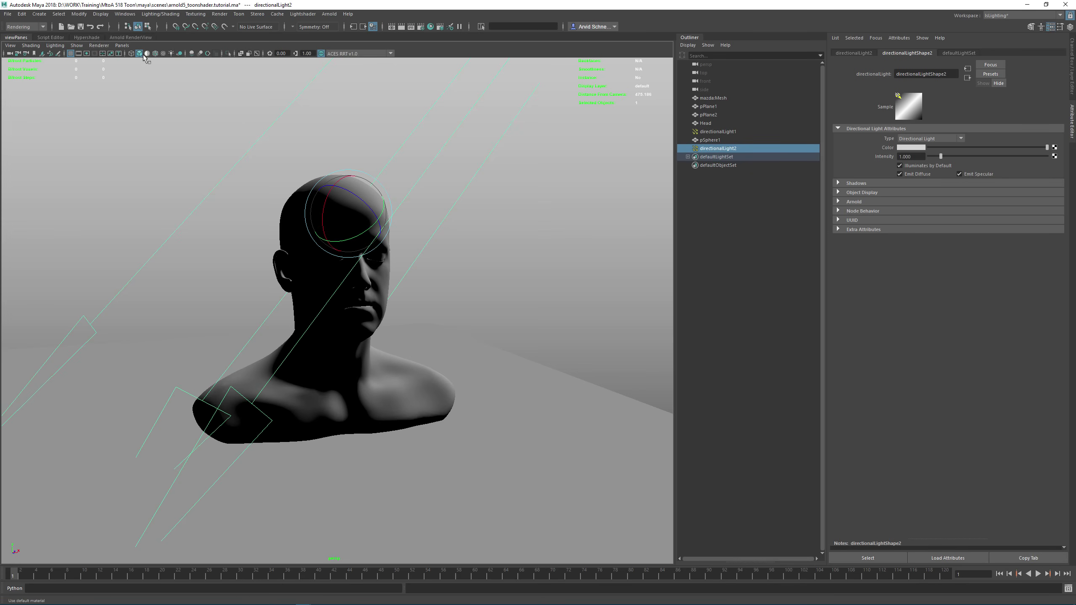
Return the viewport to default lighting and clear the selection.
left_click(55, 45)
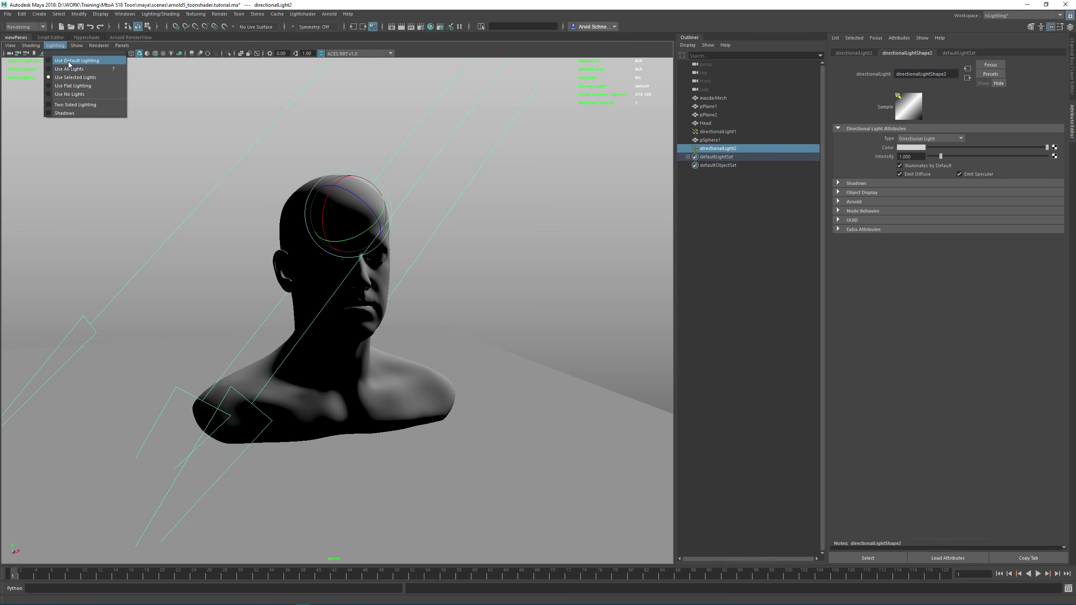
left_click(69, 67)
left_click(518, 256)
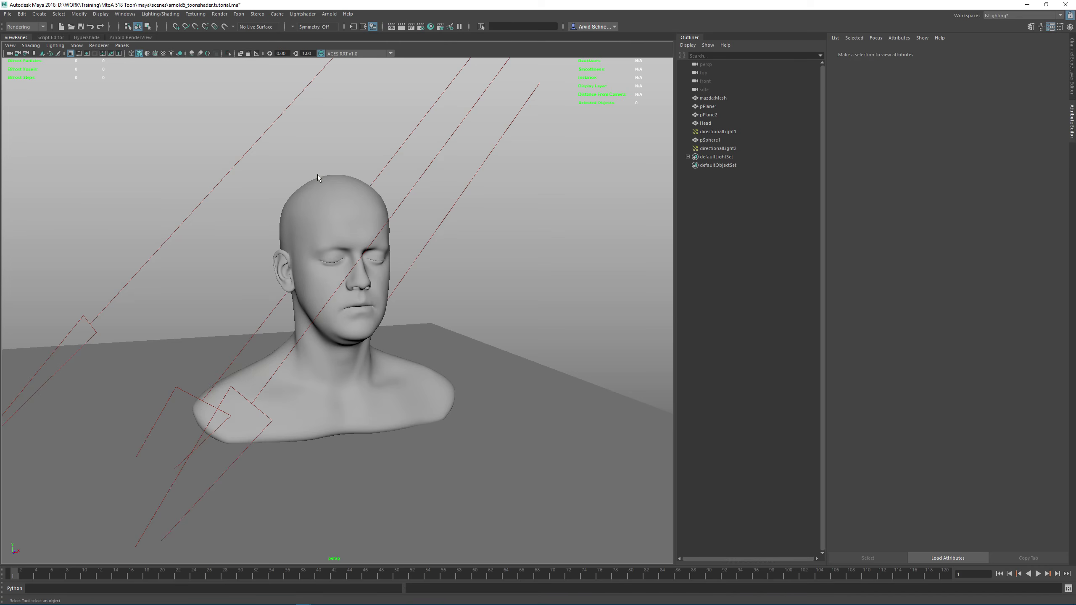
Assign directionalLight2 as the rim lighting light of the Head mesh's aiToon4 shader.
left_click(330, 195)
left_click(899, 53)
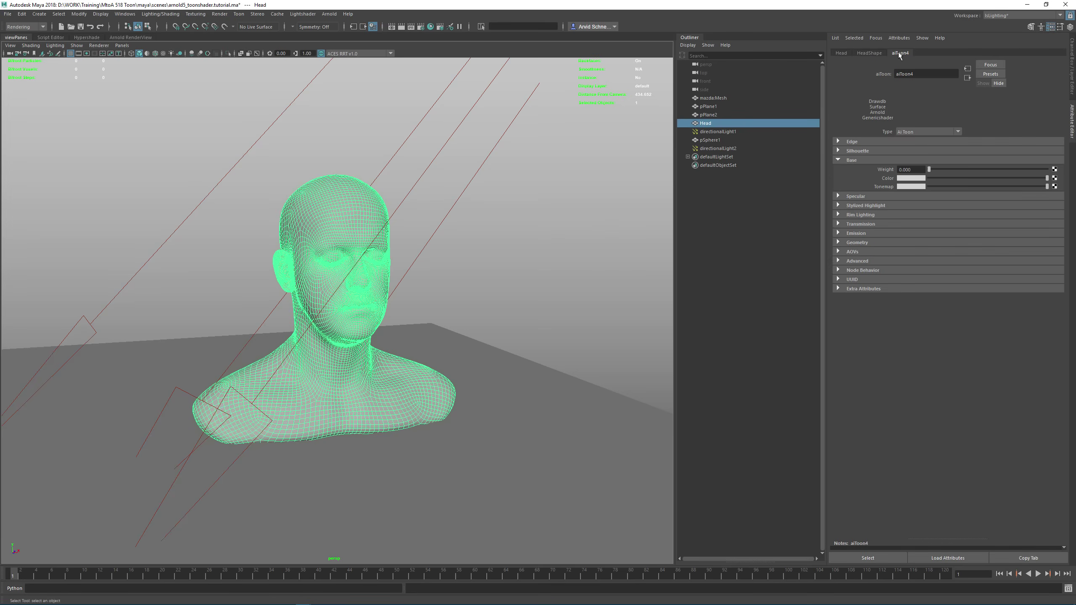
left_click(855, 216)
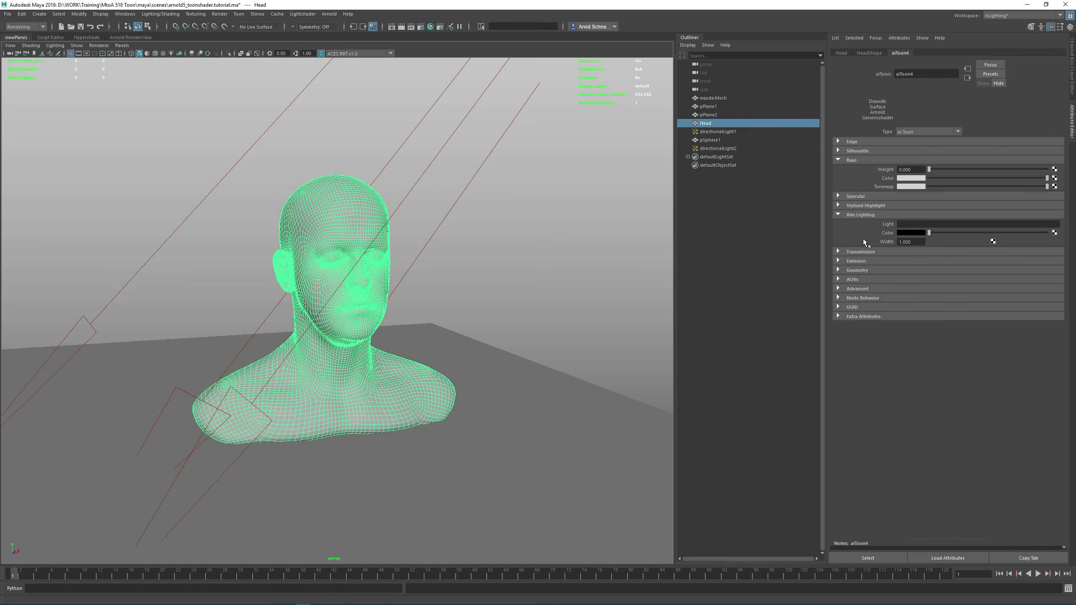
left_click(906, 224)
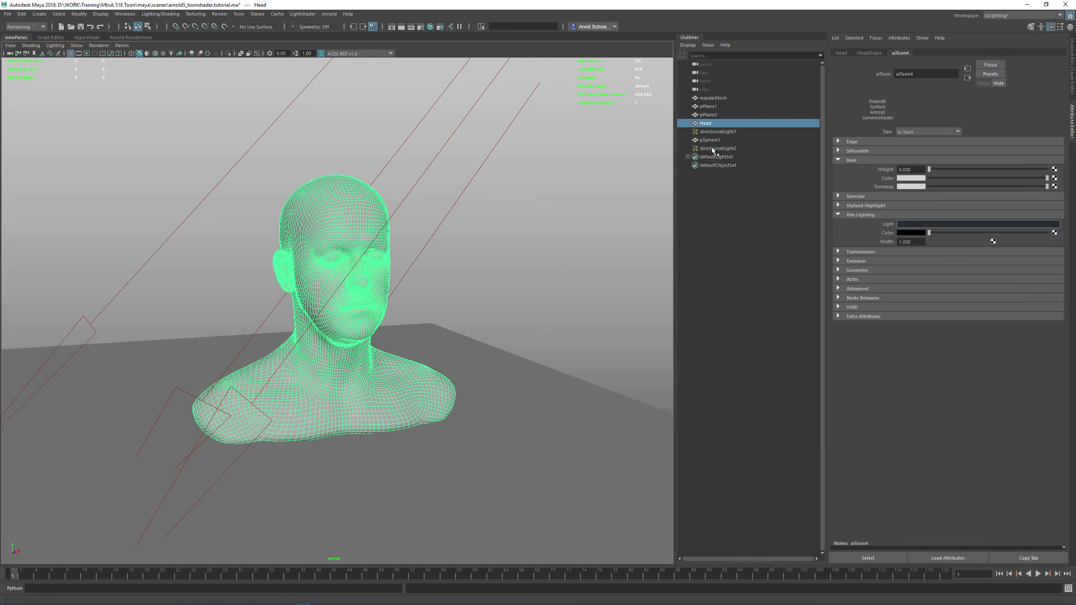
middle_click_drag(713, 150, 934, 226)
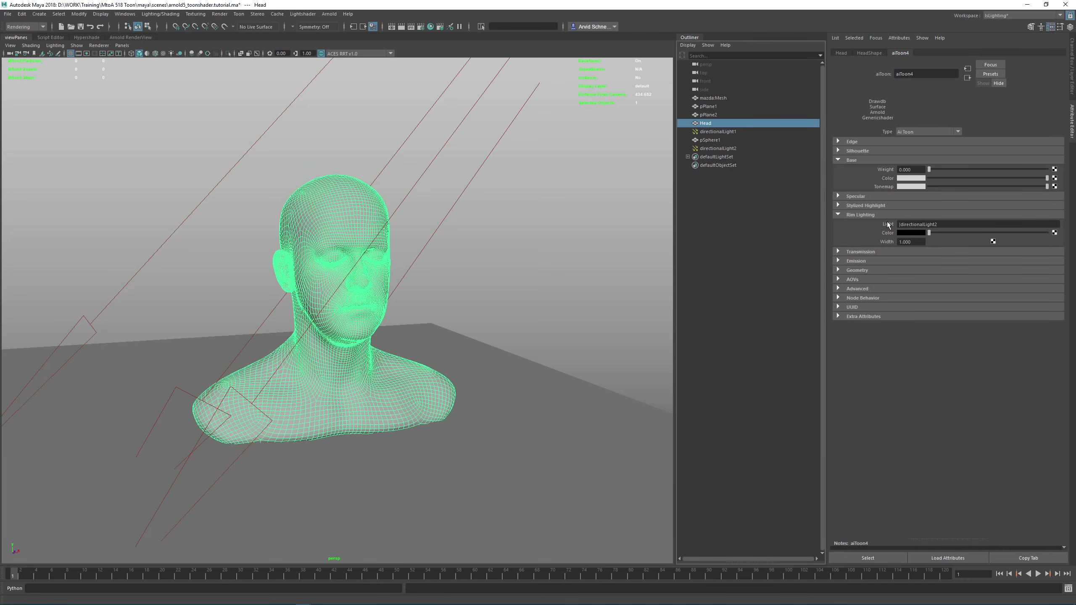
left_click(953, 224)
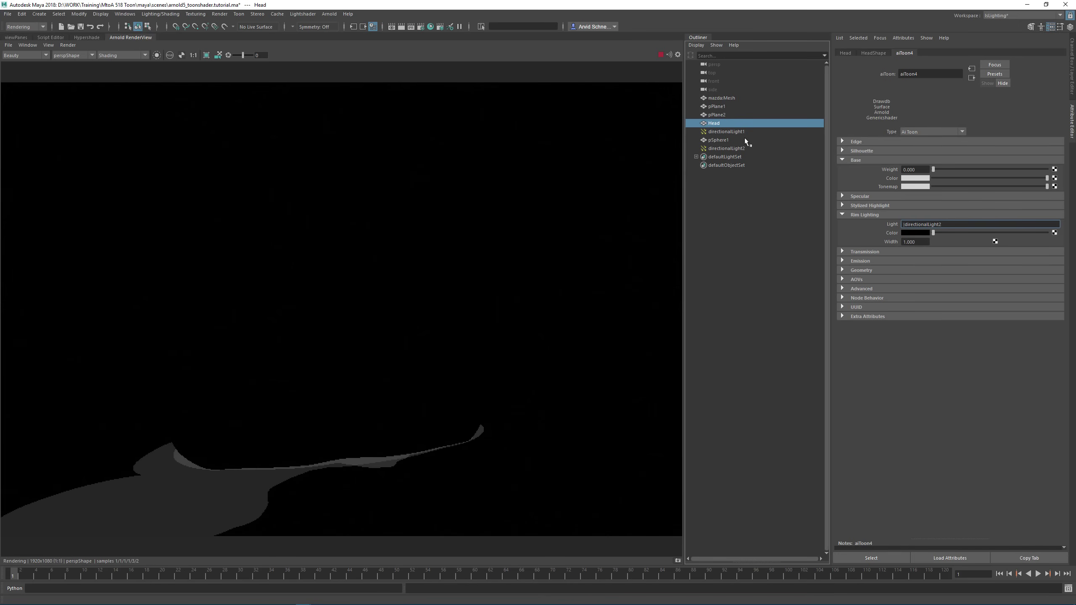
Hide directionalLight2 in the scene and raise the rim lighting color of the head's toon shader to mid grey.
left_click(737, 147)
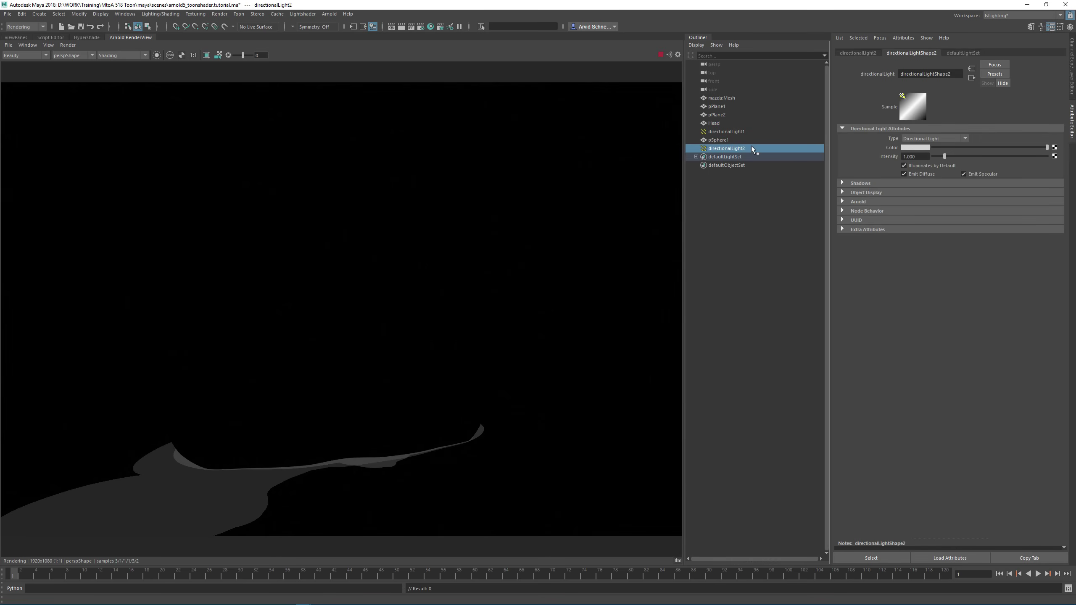
key("ctrl+h")
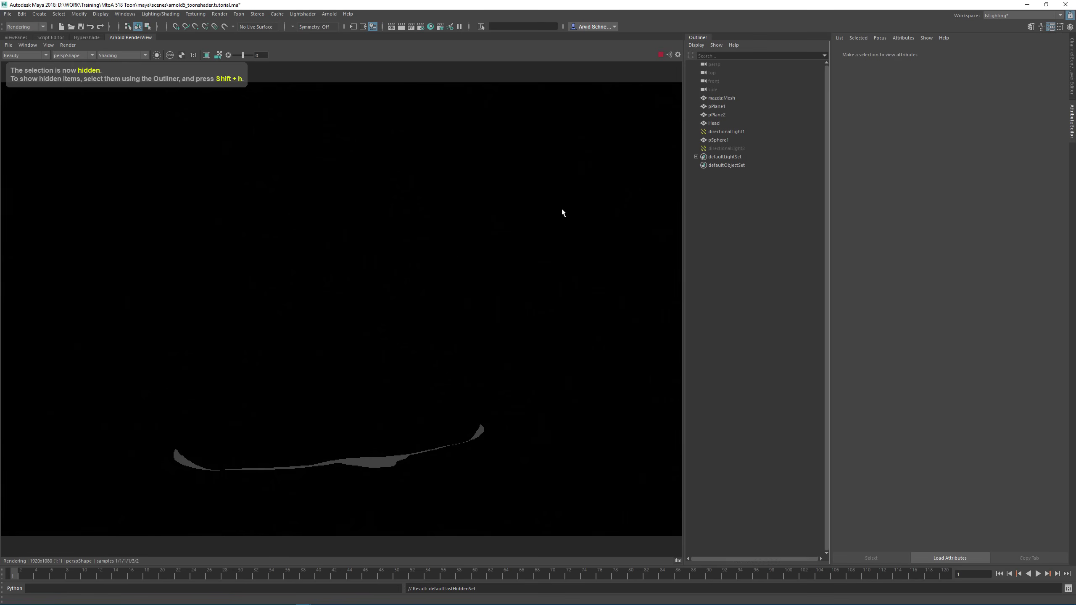
left_click(723, 122)
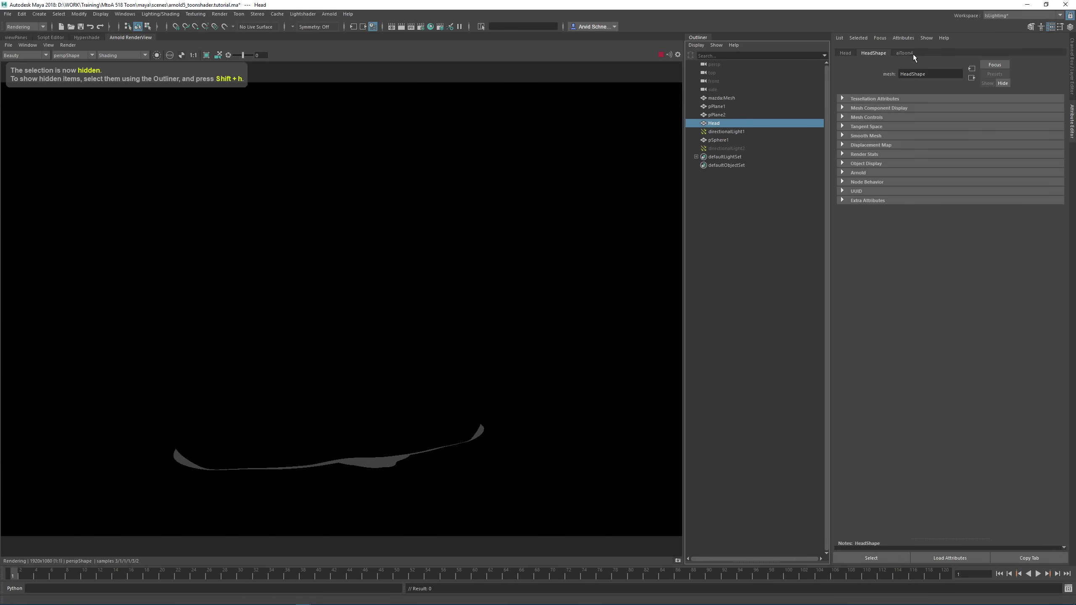
left_click(910, 54)
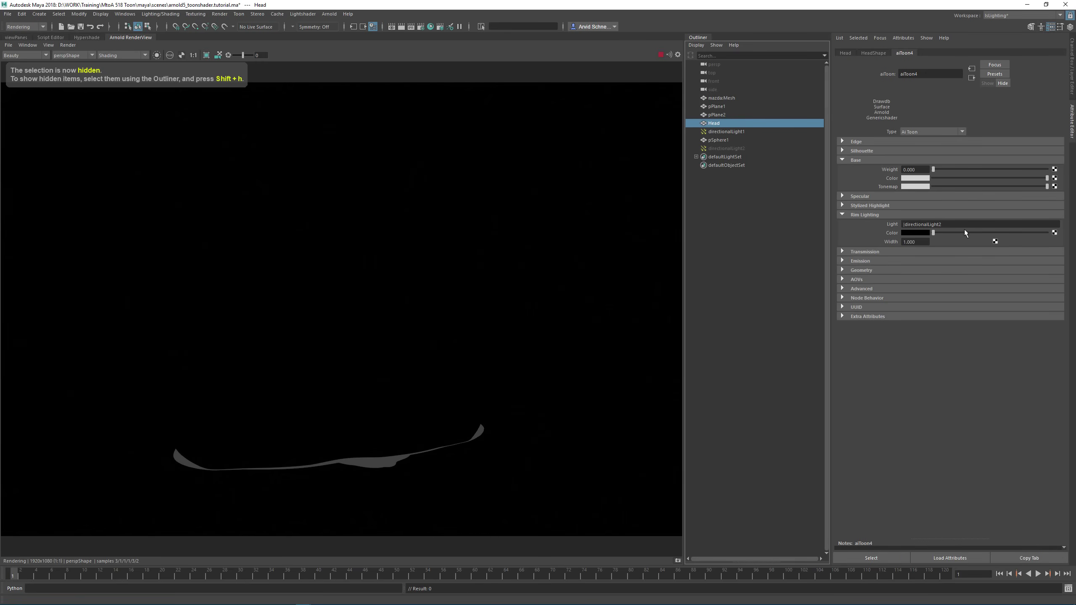
left_click_drag(965, 231, 972, 231)
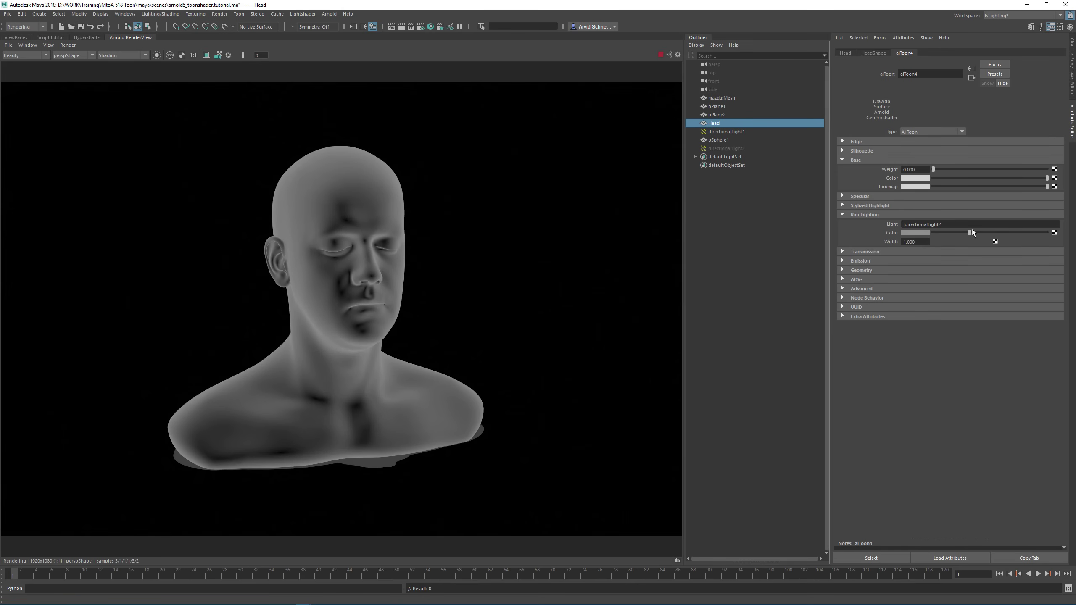
Map a Ramp texture to the rim lighting color, set its interpolation to None and move the white stop to about 0.646.
left_click(1054, 232)
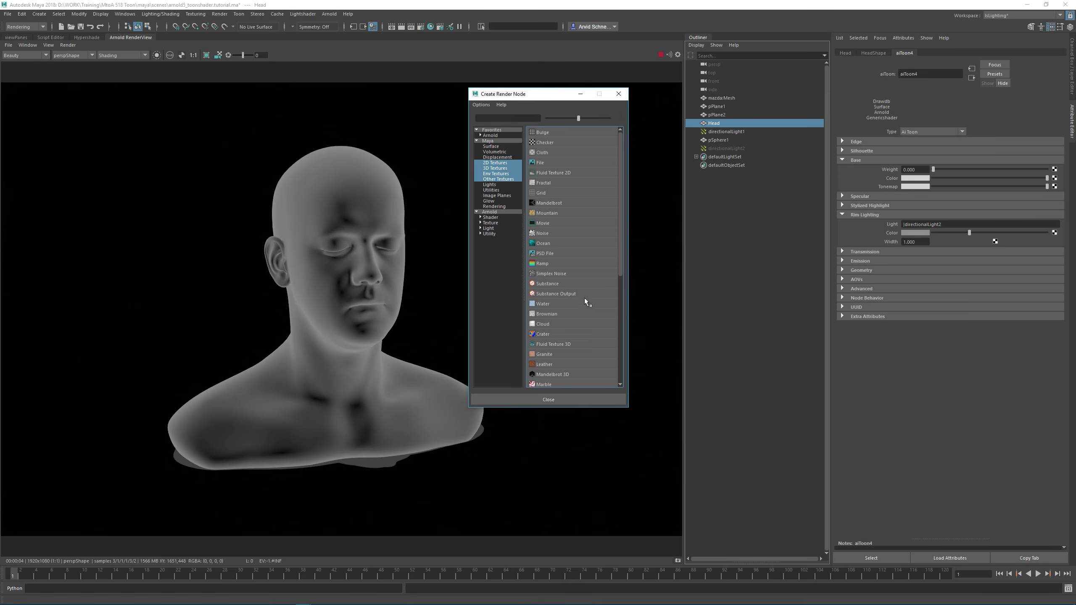
left_click(542, 263)
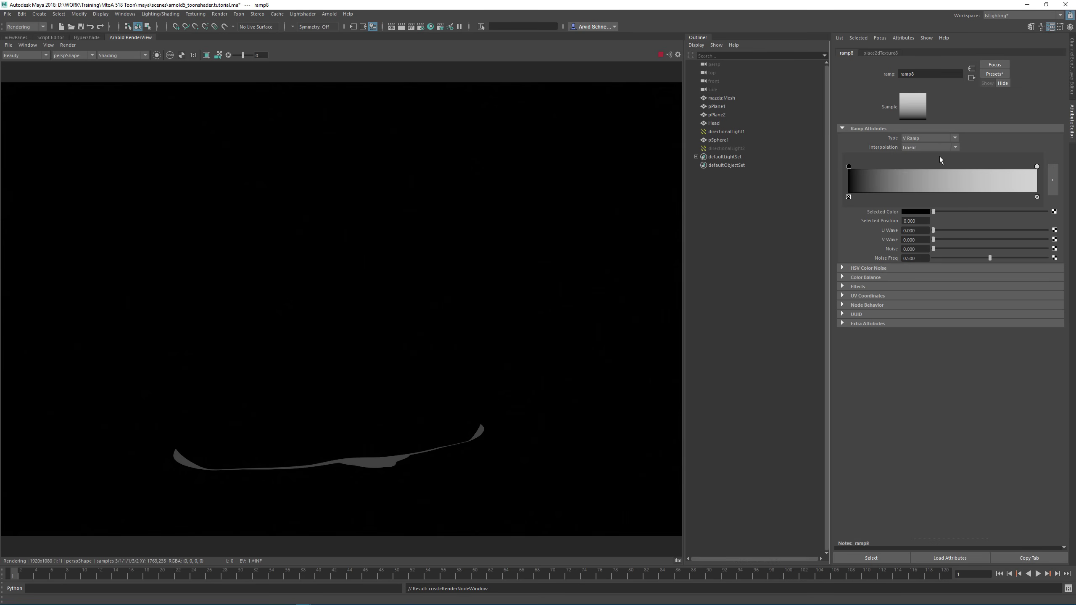
left_click(913, 148)
left_click(914, 158)
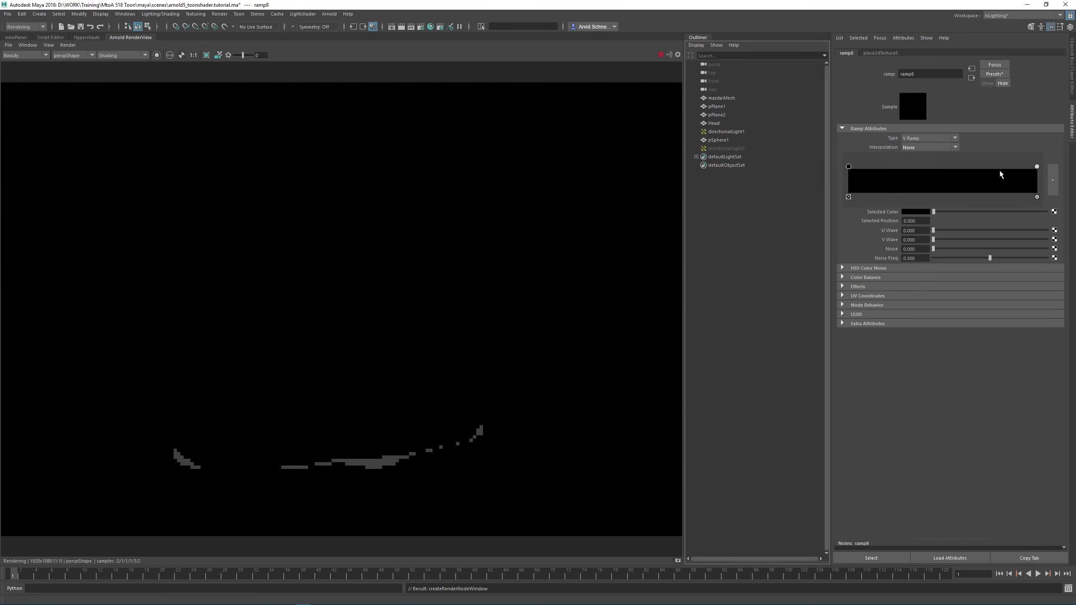
left_click_drag(1036, 166, 969, 178)
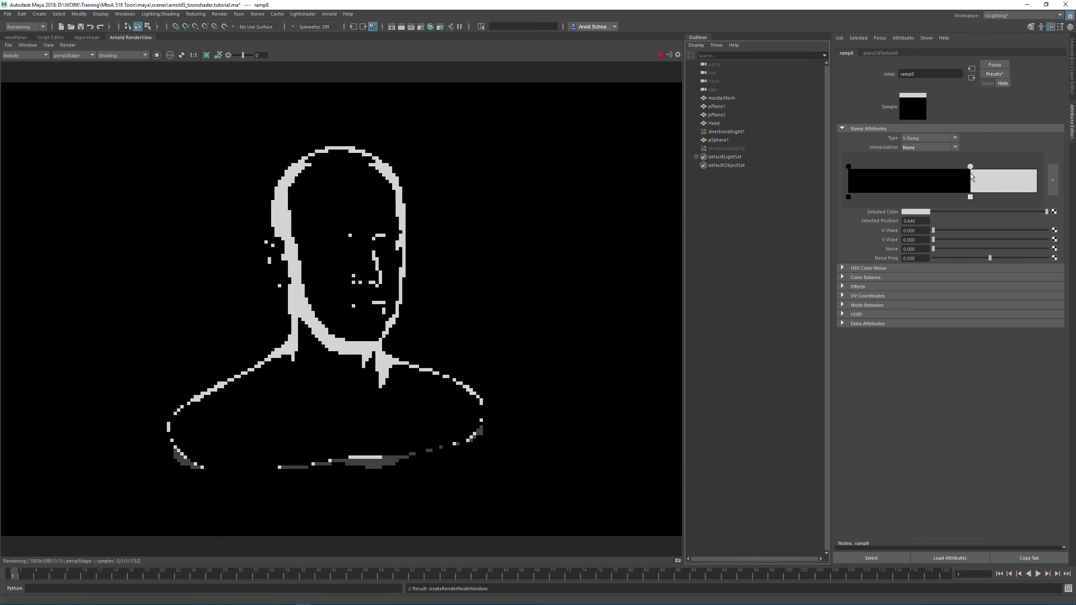
Switch the ramp to Linear interpolation and position the black stop at about 0.739, just beside the white stop.
left_click(914, 147)
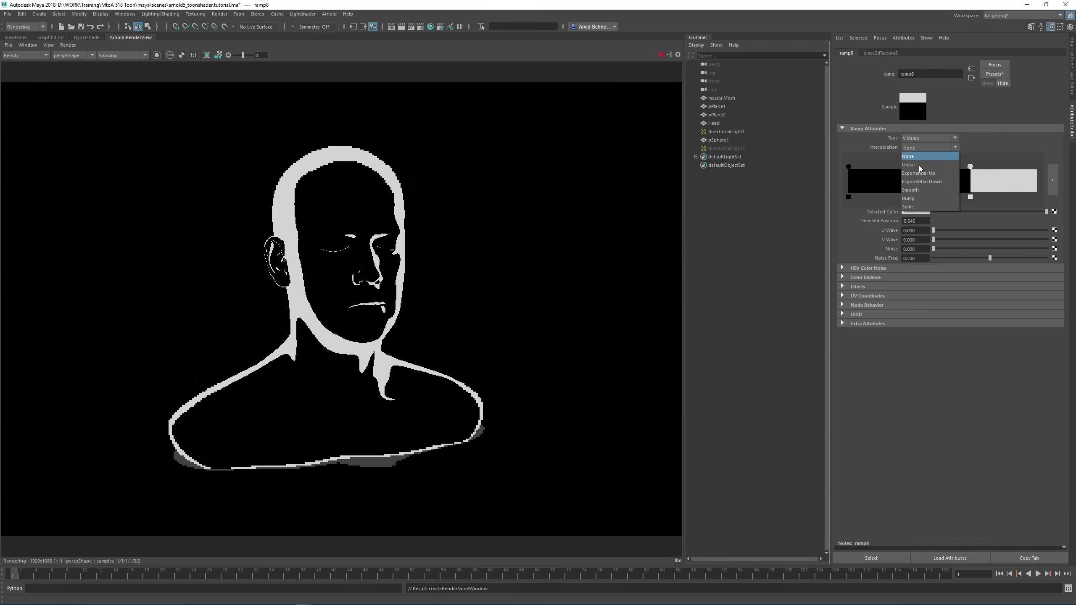
left_click(918, 167)
mouse_move(848, 167)
left_mouse_down()
mouse_move(920, 179)
mouse_move(998, 168)
mouse_move(975, 168)
mouse_move(988, 170)
left_mouse_up()
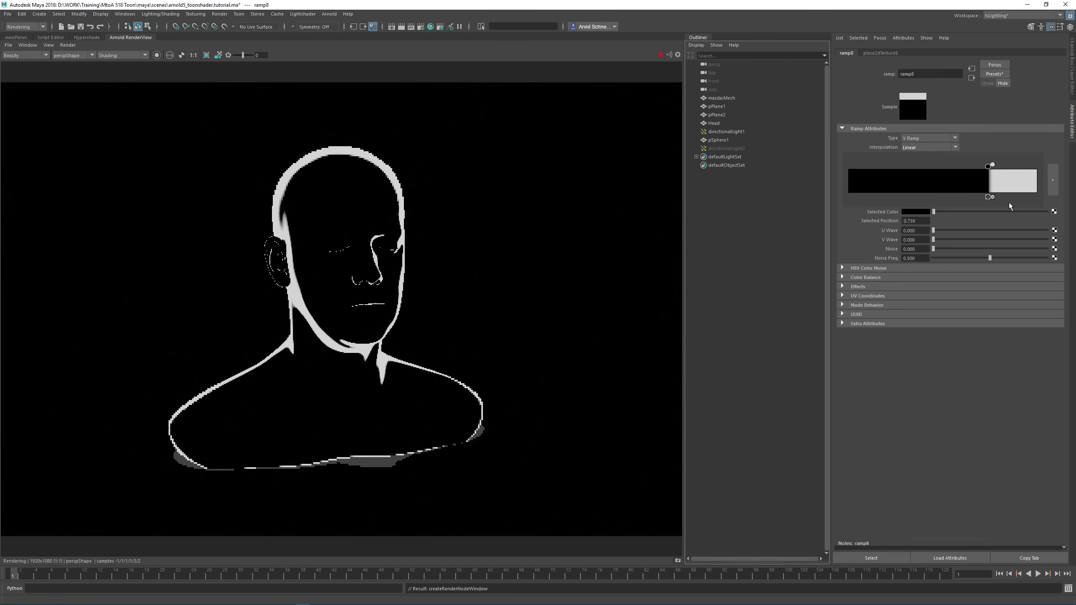
Add a cyan color stop to the white end of the ramp at about 0.906.
left_click(1019, 180)
left_click(921, 211)
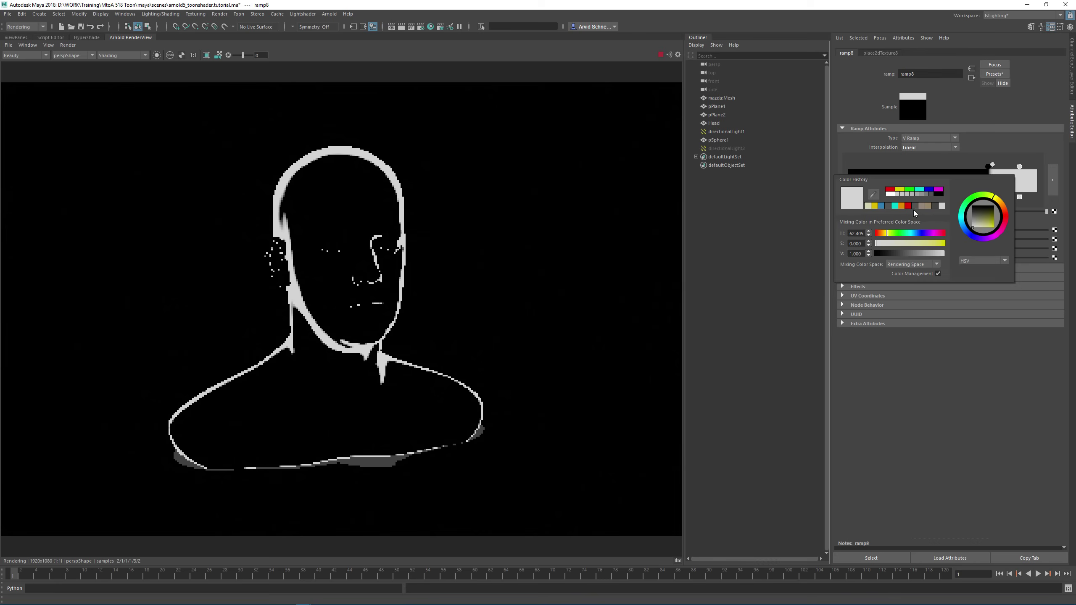
left_click(895, 206)
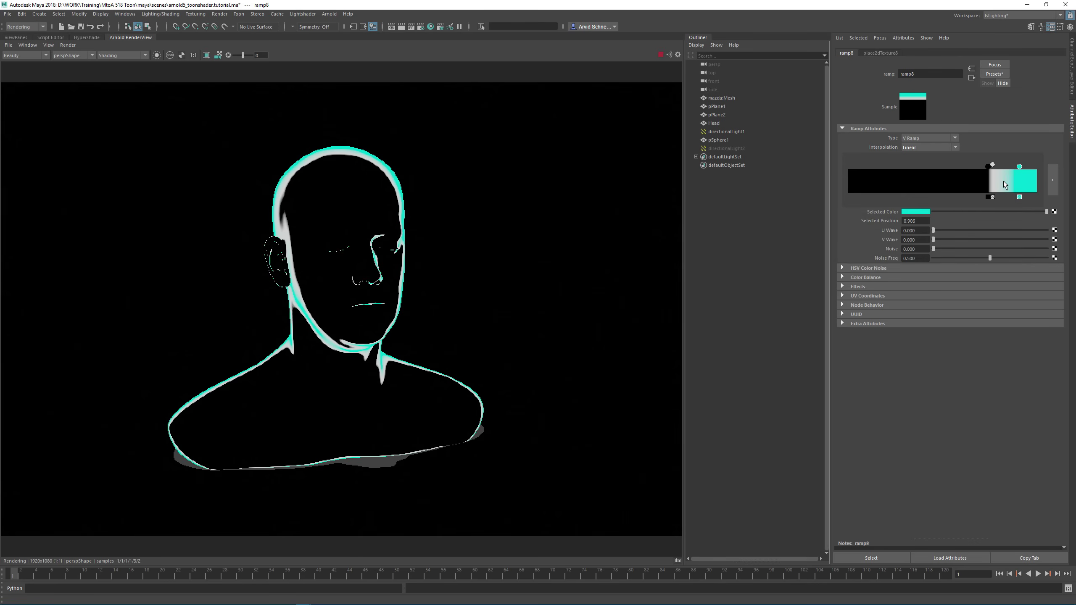
Try an orange color stop at about 0.822 between the ramp's white and cyan stops, and delete it.
left_click(1003, 181)
left_click(917, 212)
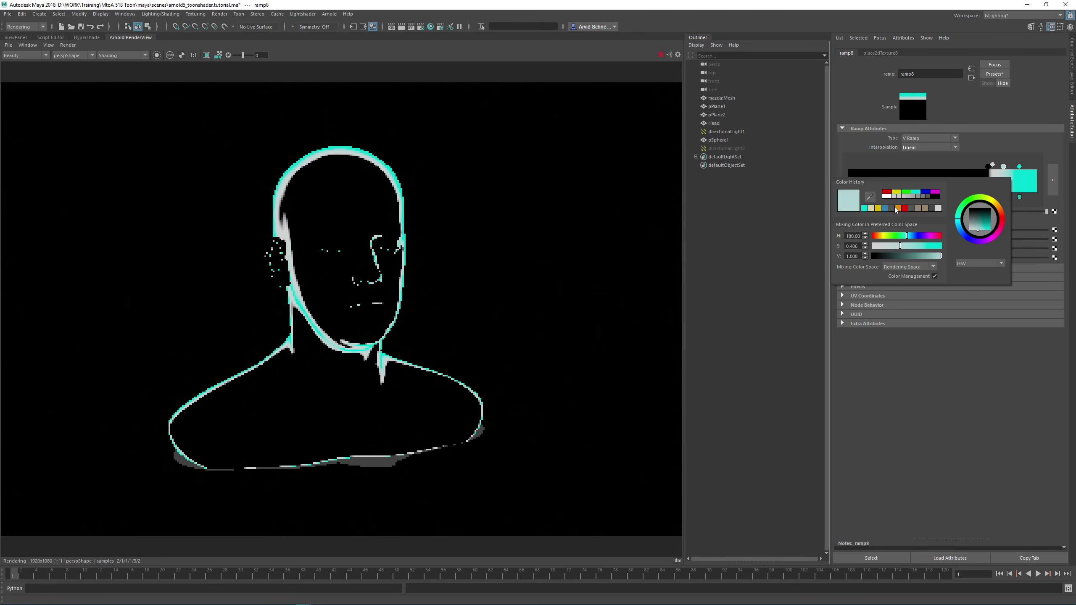
left_click(896, 207)
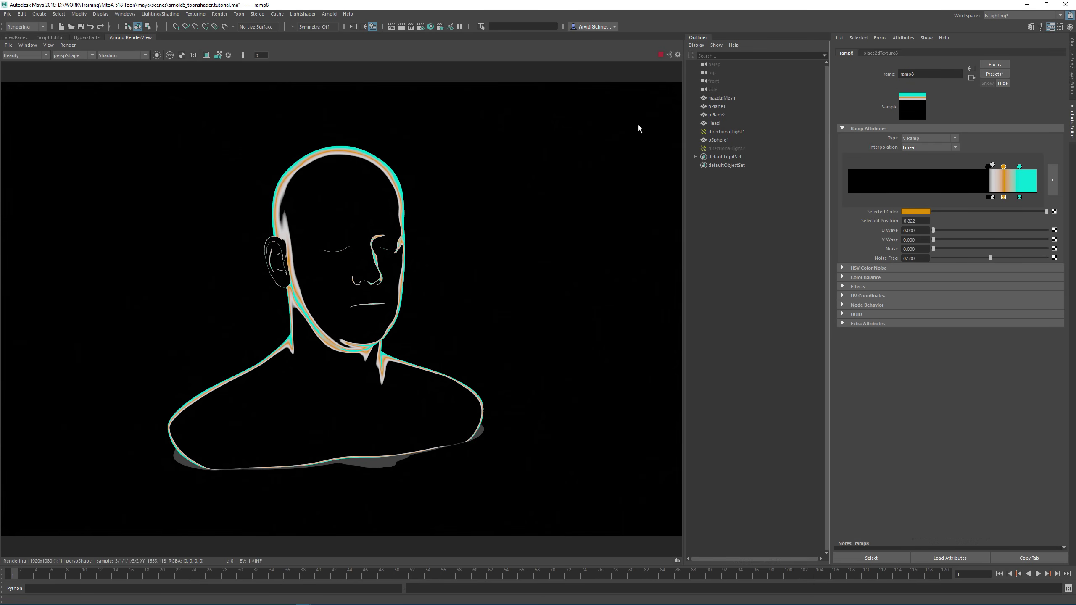
left_click(1003, 197)
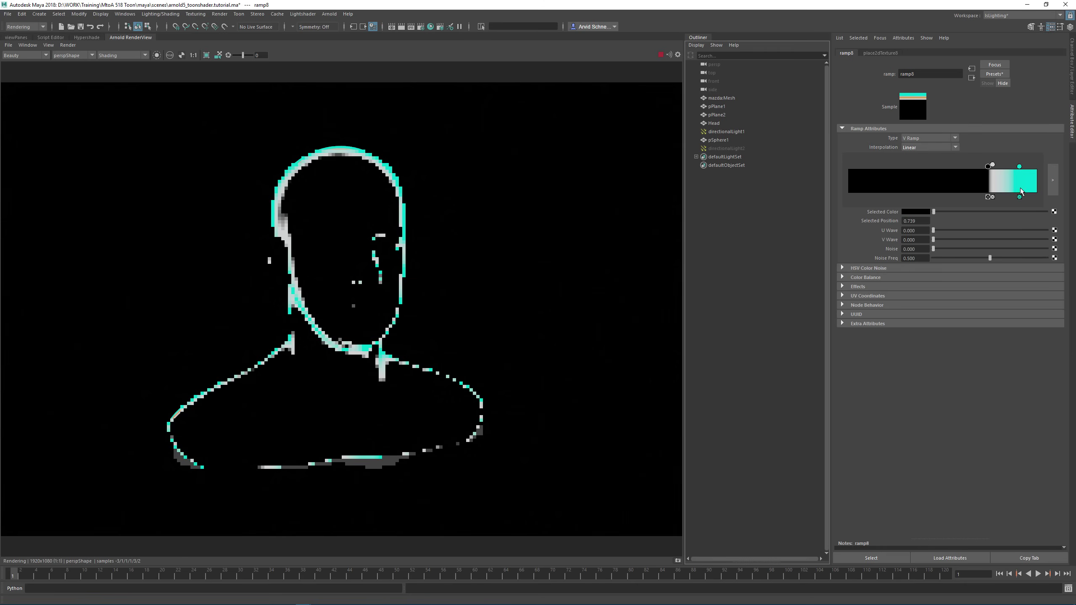
Move the cyan stop to the end of the ramp at 1.000 and add a white stop at about 0.949.
left_click_drag(1018, 166, 1037, 166)
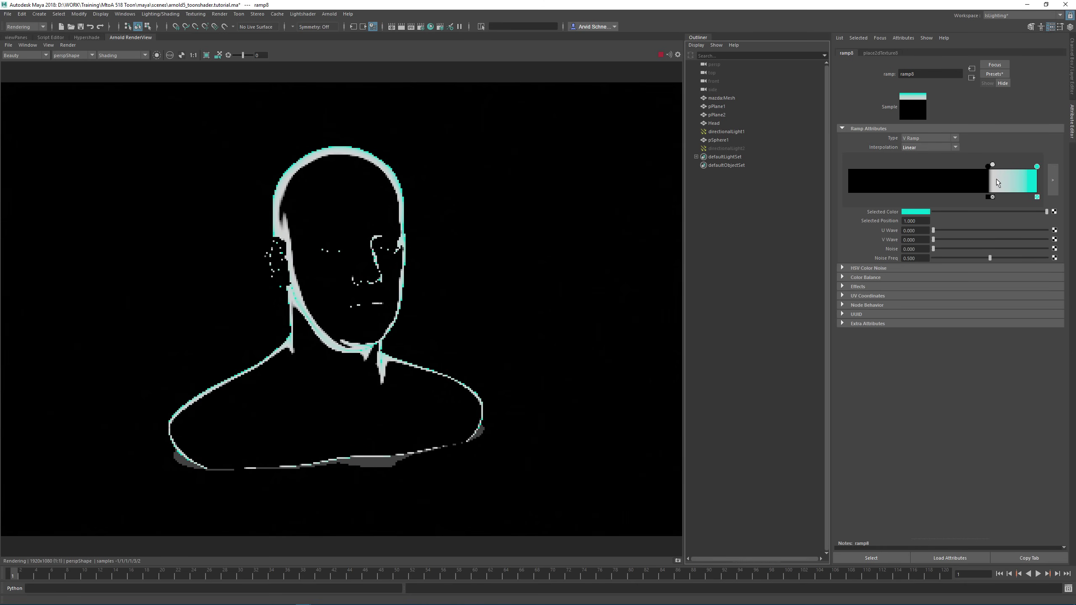
left_click(1027, 187)
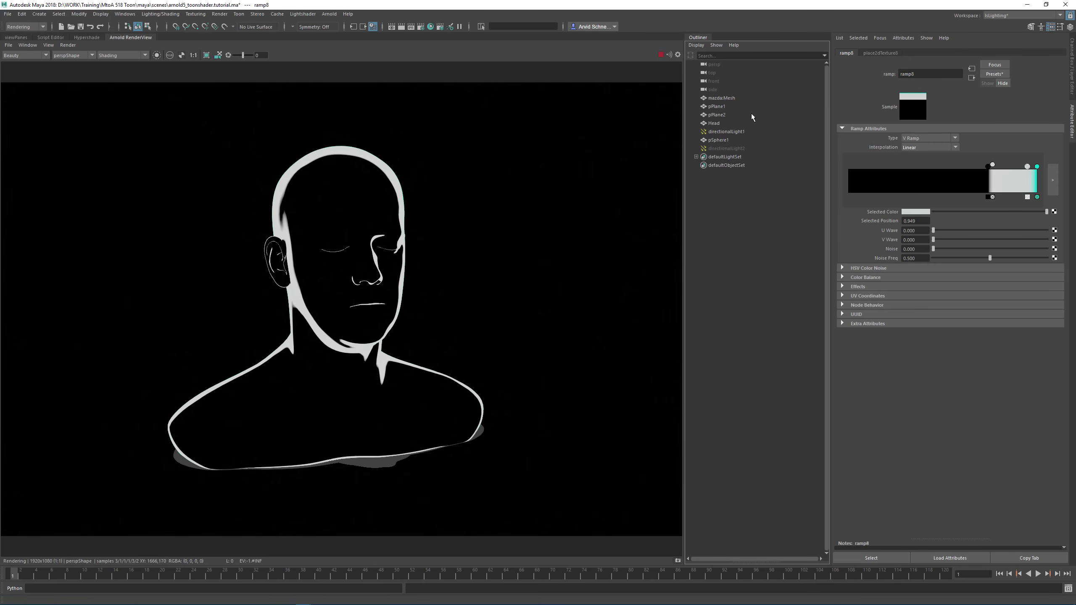
Try a rim lighting width of 0.7 on the head's toon shader, and restore the earlier width.
left_click(374, 169)
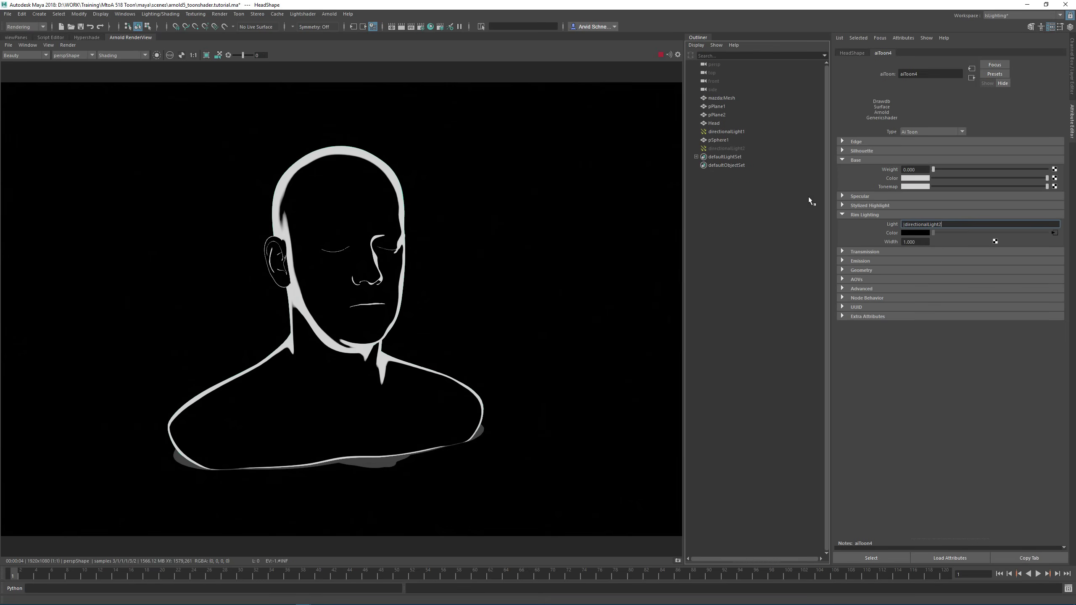
left_click(912, 241)
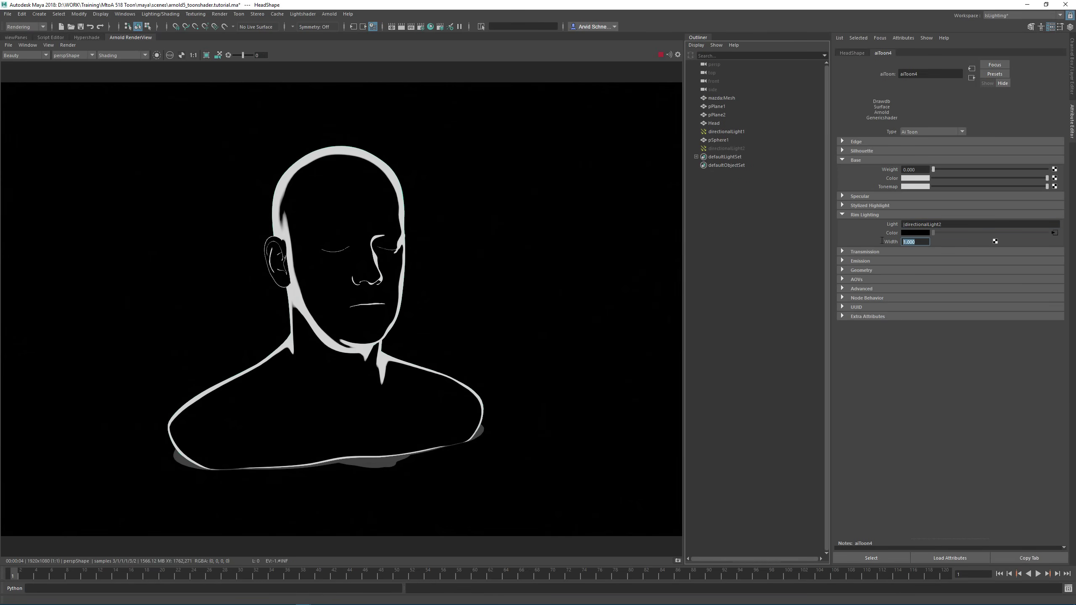
key("Return")
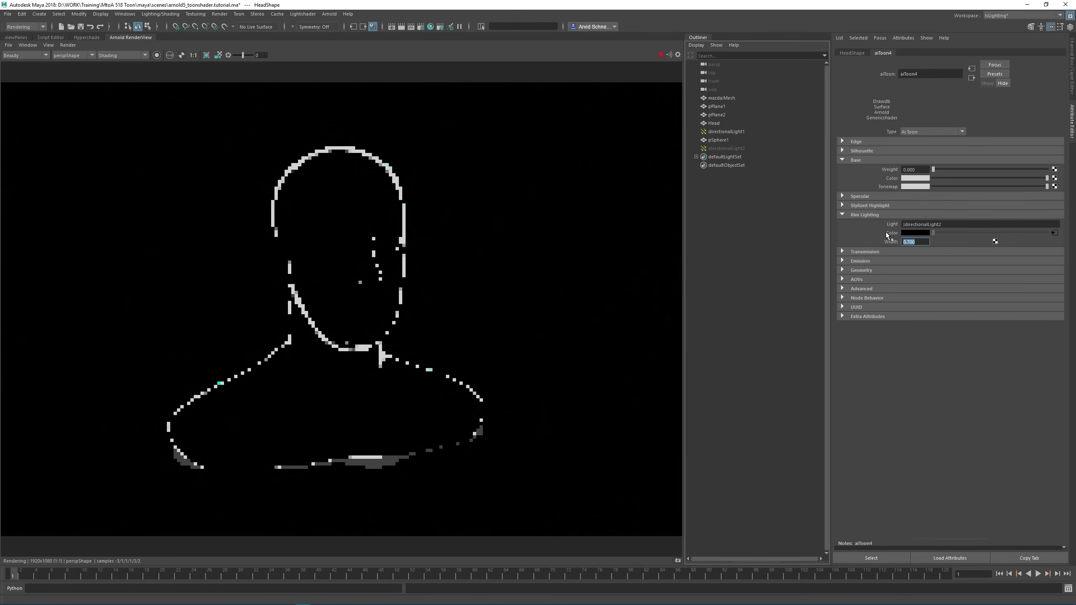
left_click(919, 242)
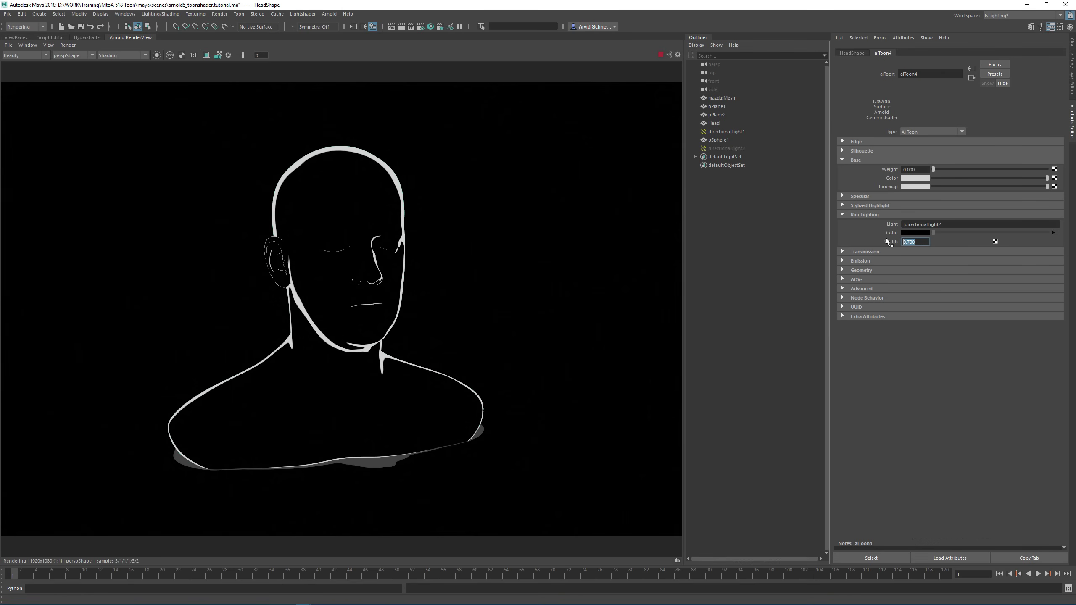
Collapse the rim lighting settings and set the toon shader's base weight to 1.
left_click(853, 215)
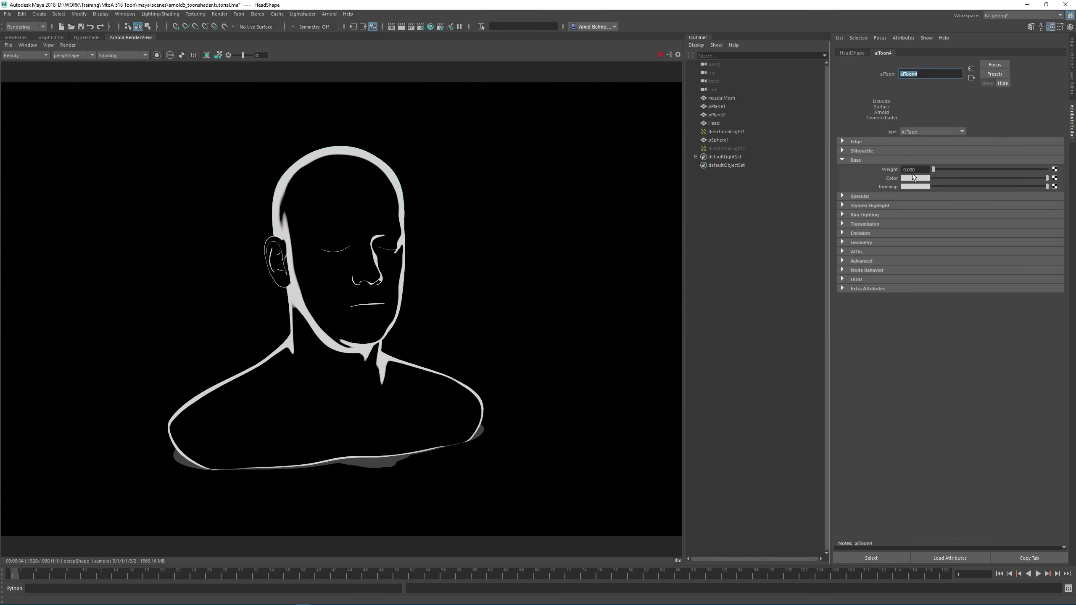
left_click_drag(914, 170, 897, 172)
type("1")
key("Return")
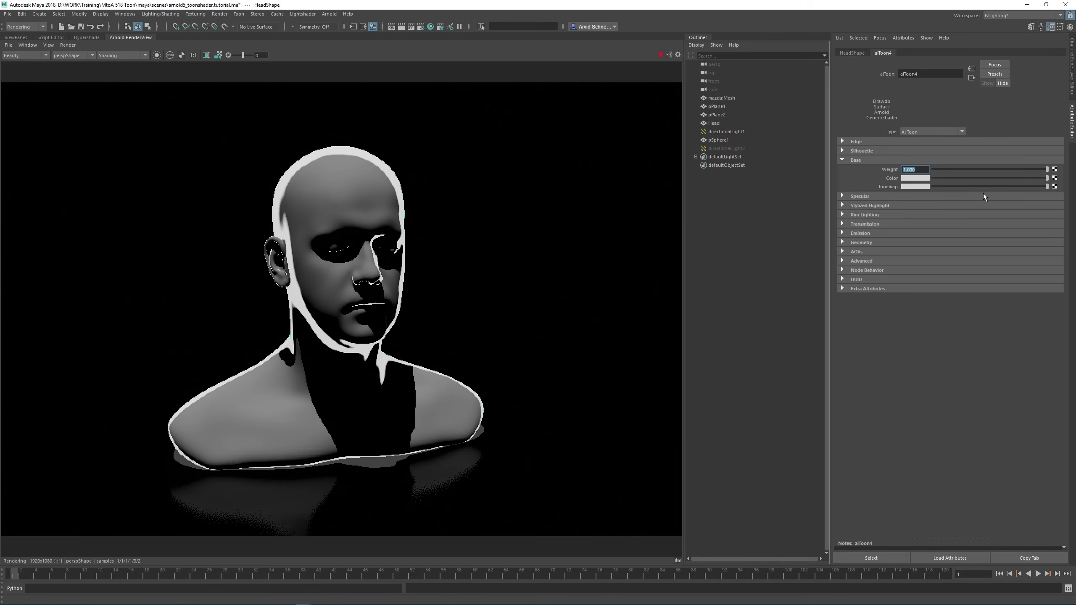
Change the base color of the head's toon shader to a light peach skin tone.
left_click(912, 180)
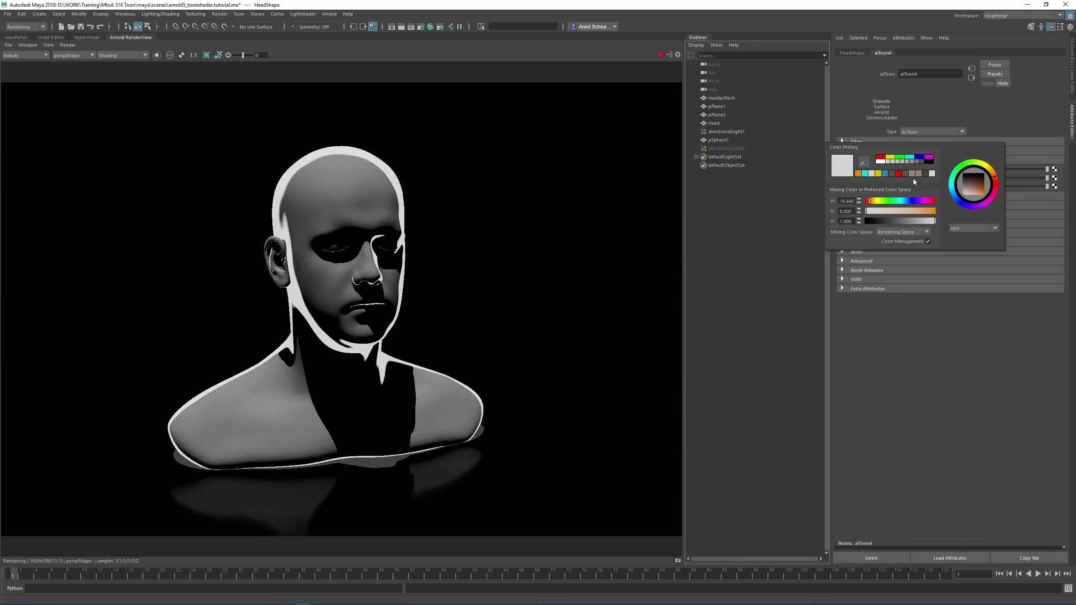
left_click(858, 173)
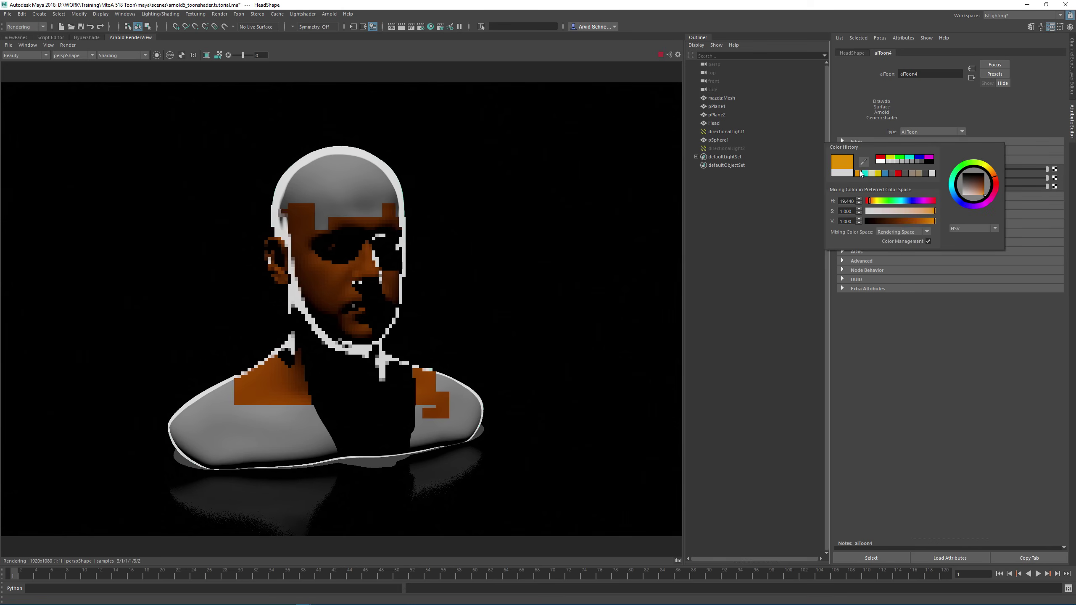
left_click(907, 213)
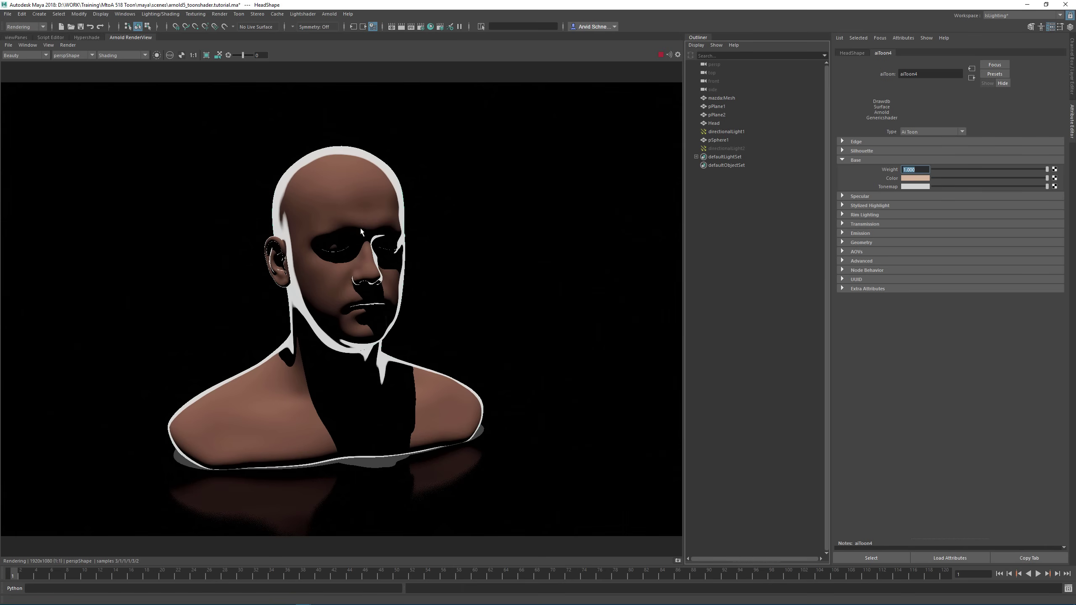
Map a ramp to the base tonemap with interpolation set to None, and move its white stop to about 0.067.
left_click(1054, 187)
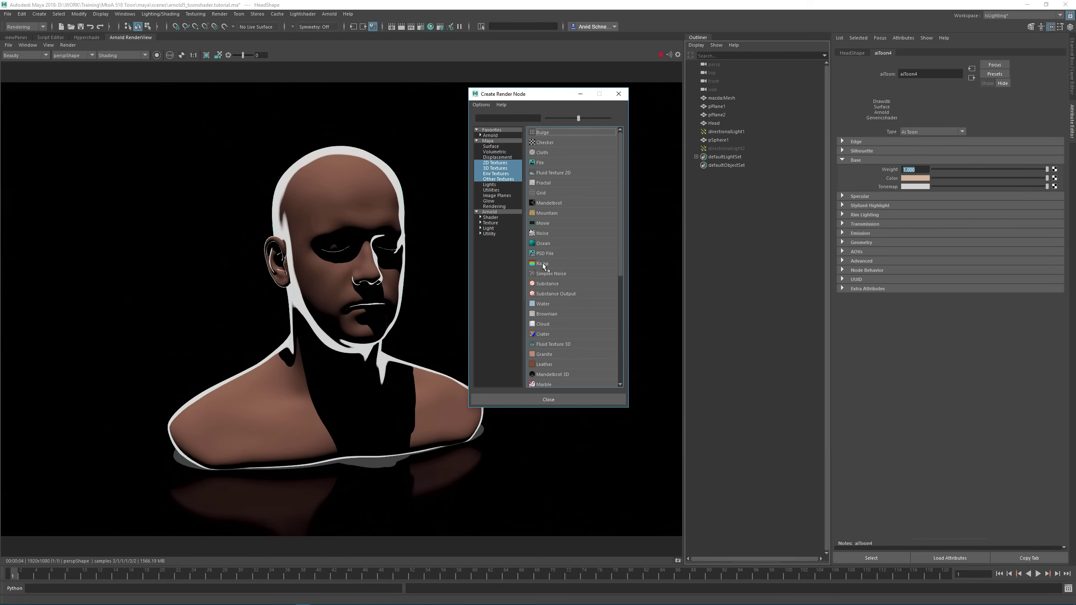
left_click(542, 263)
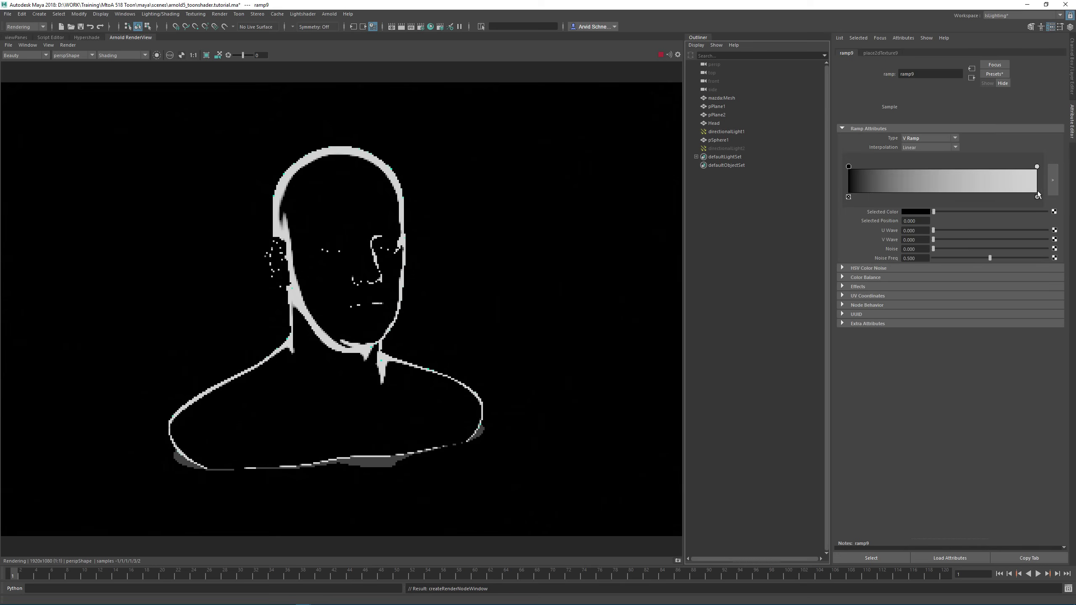
left_click(923, 146)
left_click(919, 156)
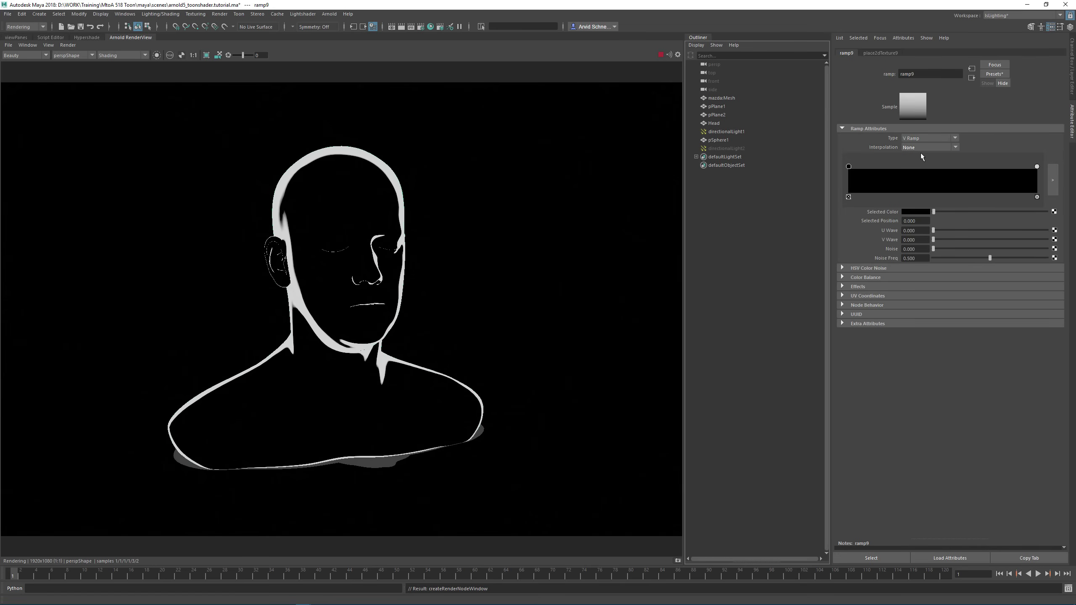
left_click_drag(1037, 166, 892, 166)
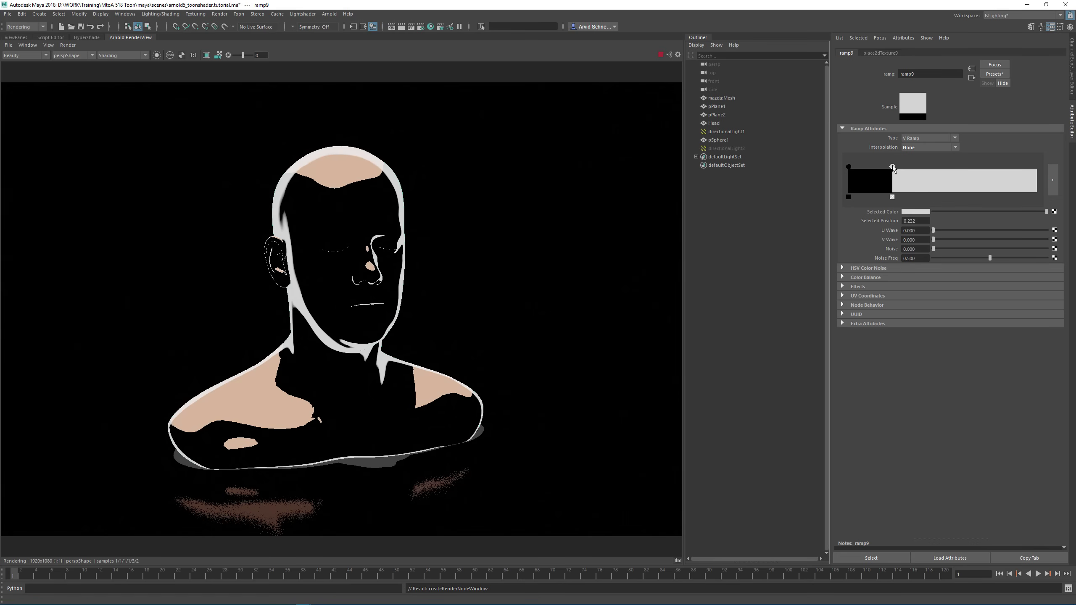
left_click_drag(888, 166, 860, 166)
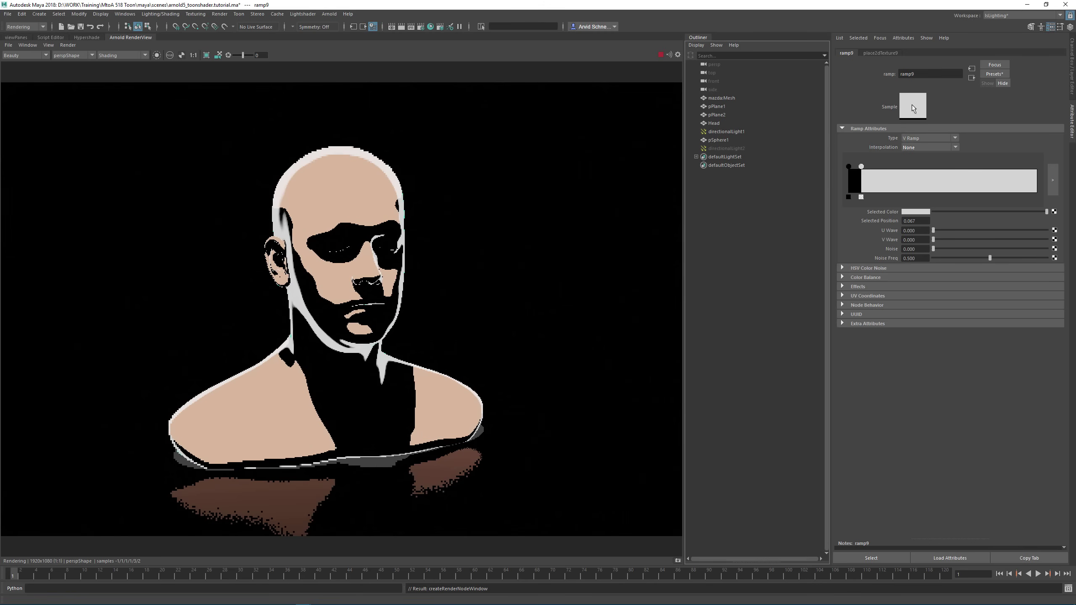
Reopen the base tonemap ramp from the toon shader and recolor its black stop with the light peach skin tone.
left_click(971, 78)
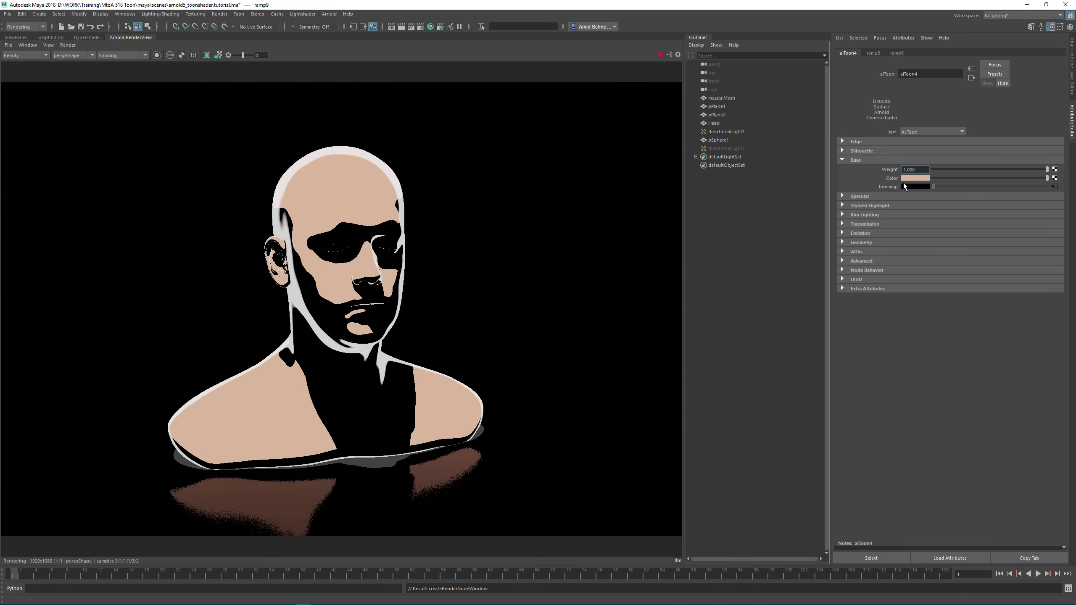
left_click(1053, 187)
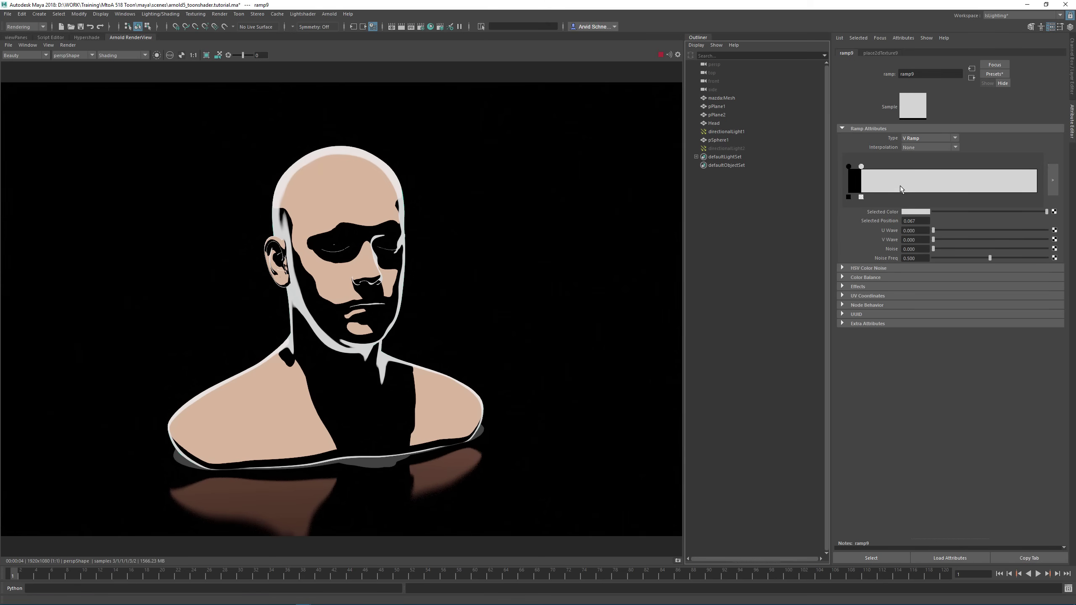
left_click(848, 166)
left_click(908, 210)
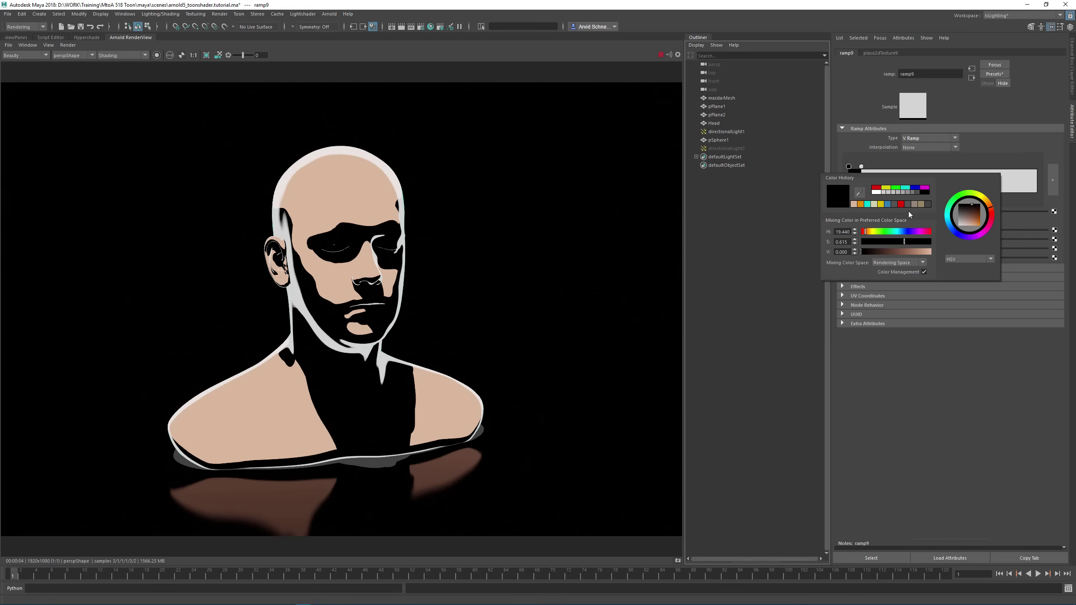
left_click(853, 204)
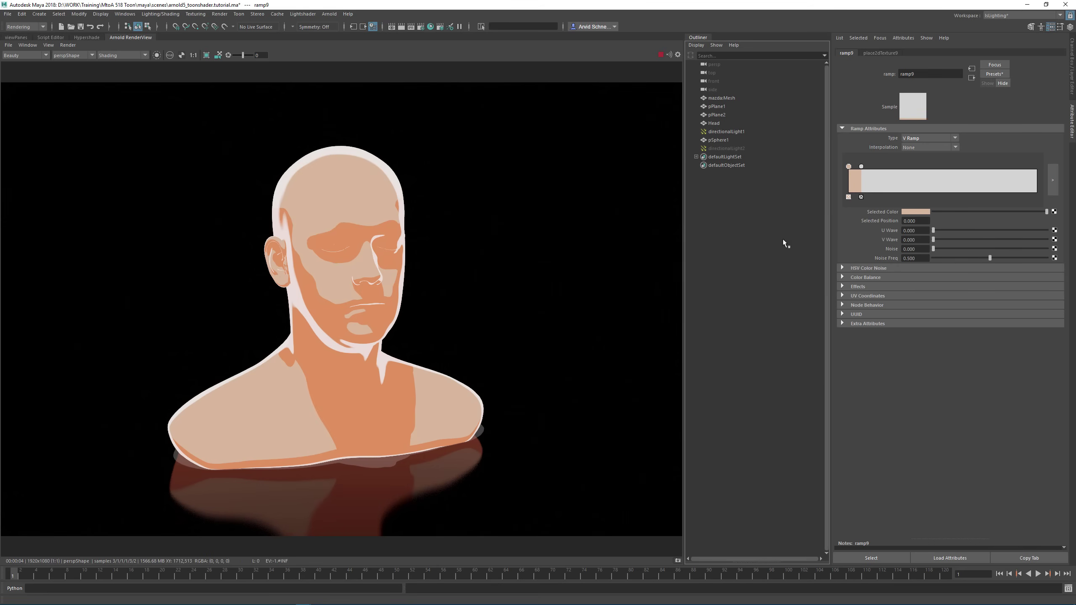
Move the base tonemap ramp's white stop to about 0.17 and add progressively darker skin-tone stops down to position 0.000.
left_click_drag(860, 167, 881, 167)
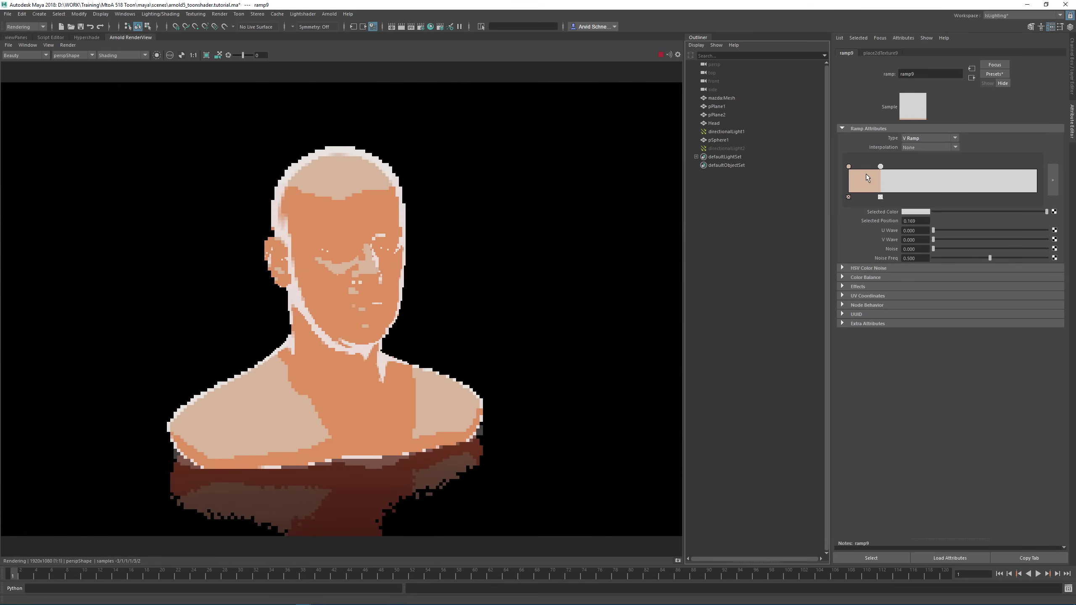
left_click(865, 173)
left_click(1030, 211)
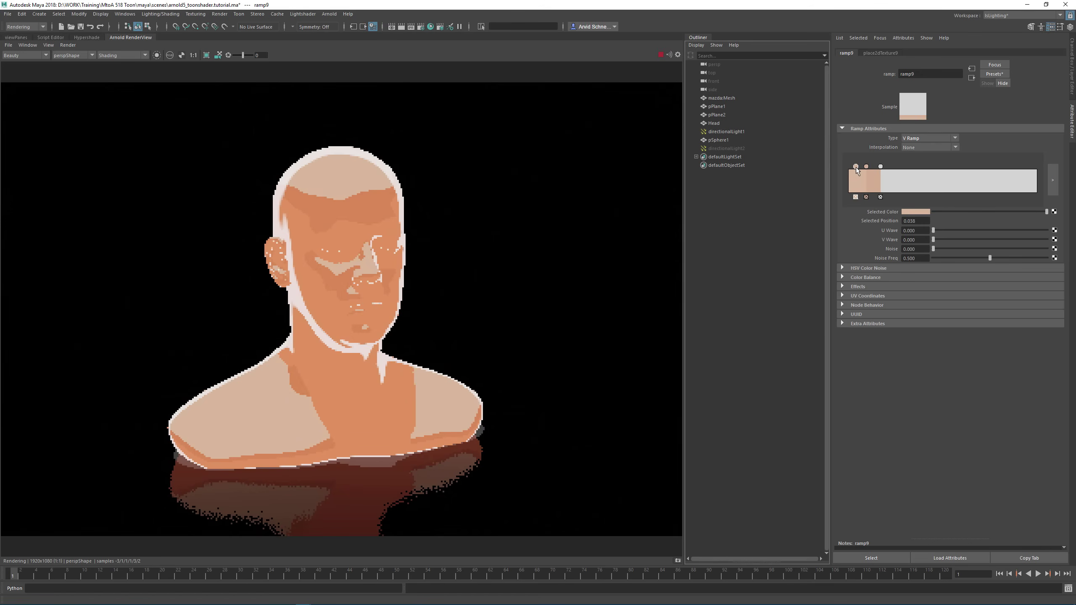
left_click(1026, 211)
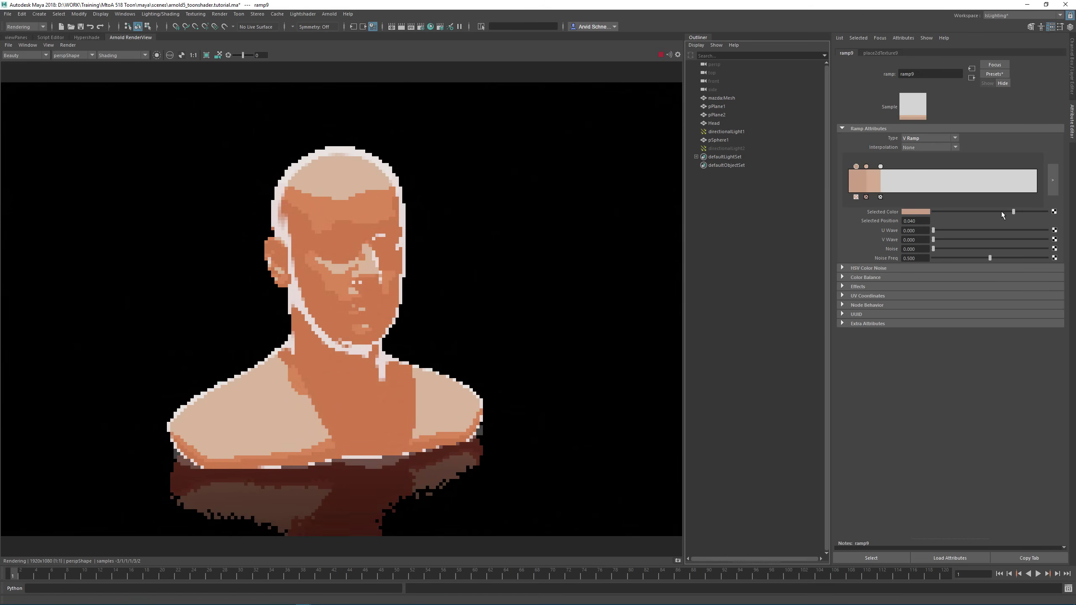
left_click(854, 180)
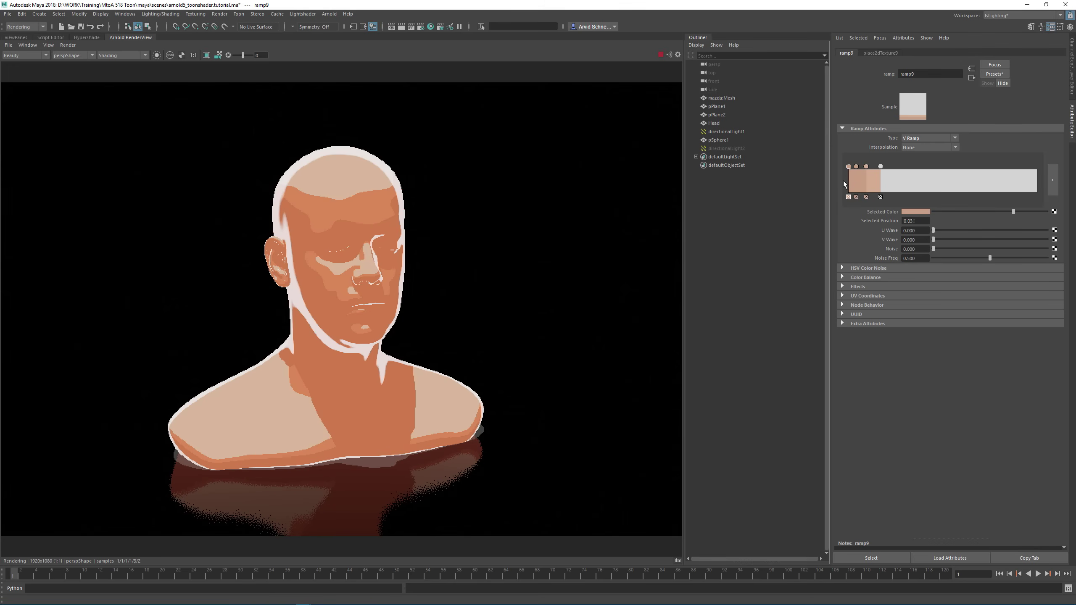
left_click_drag(843, 180, 844, 181)
left_click(992, 211)
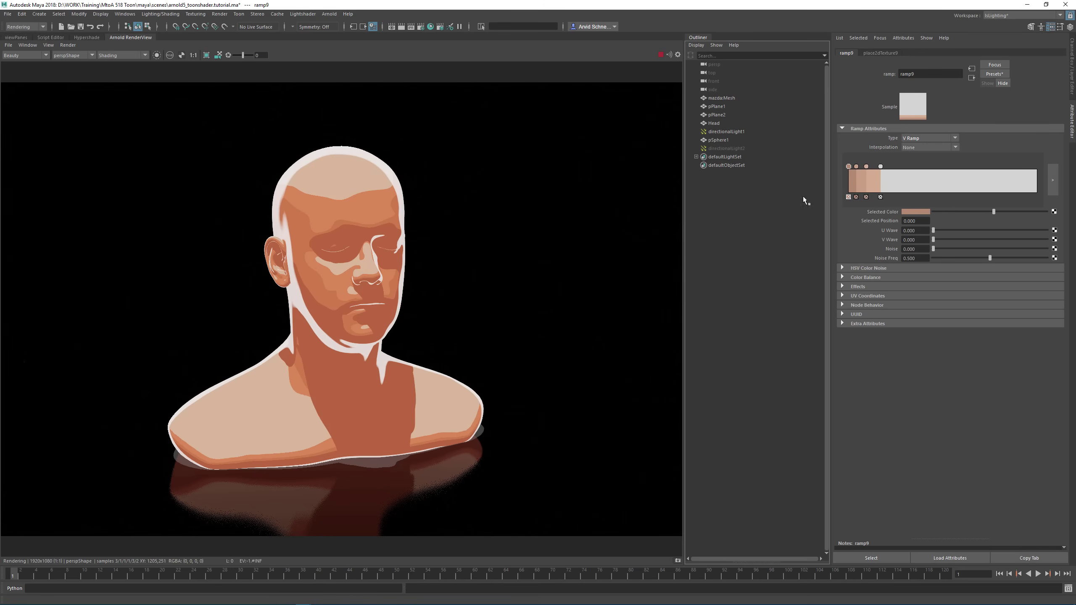
Set the toon shader's specular weight to about 0.212 and its specular roughness to about 0.175.
left_click(971, 78)
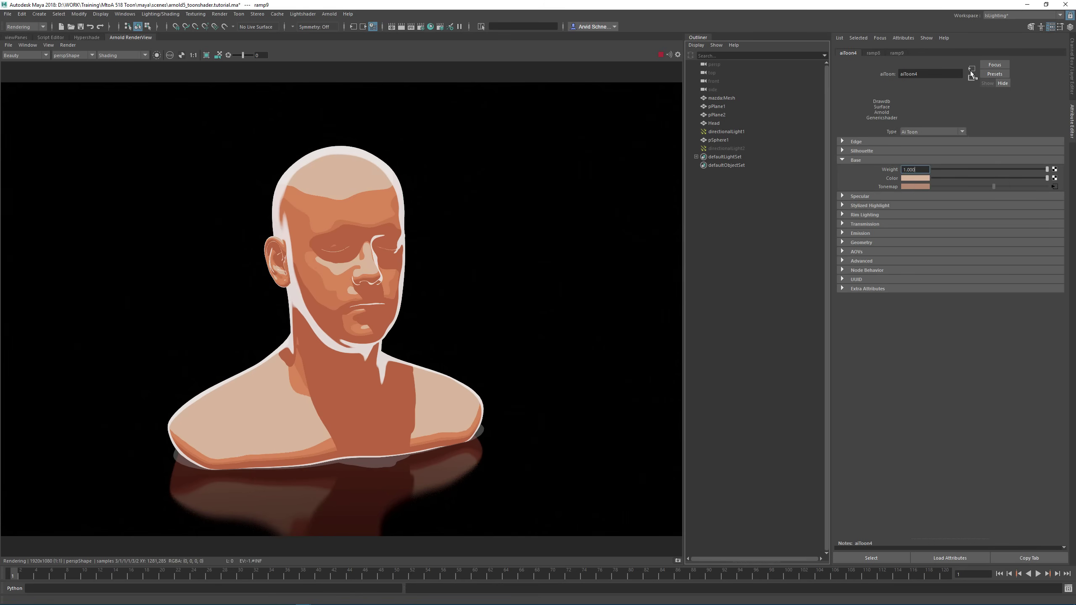
left_click(857, 160)
left_click(862, 169)
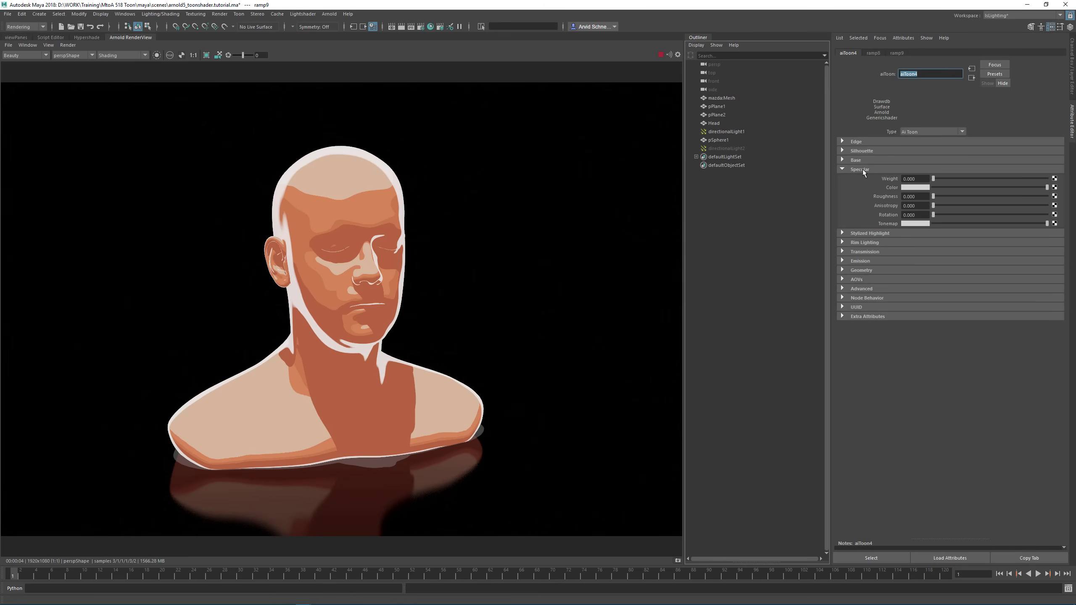
left_click_drag(933, 179, 968, 178)
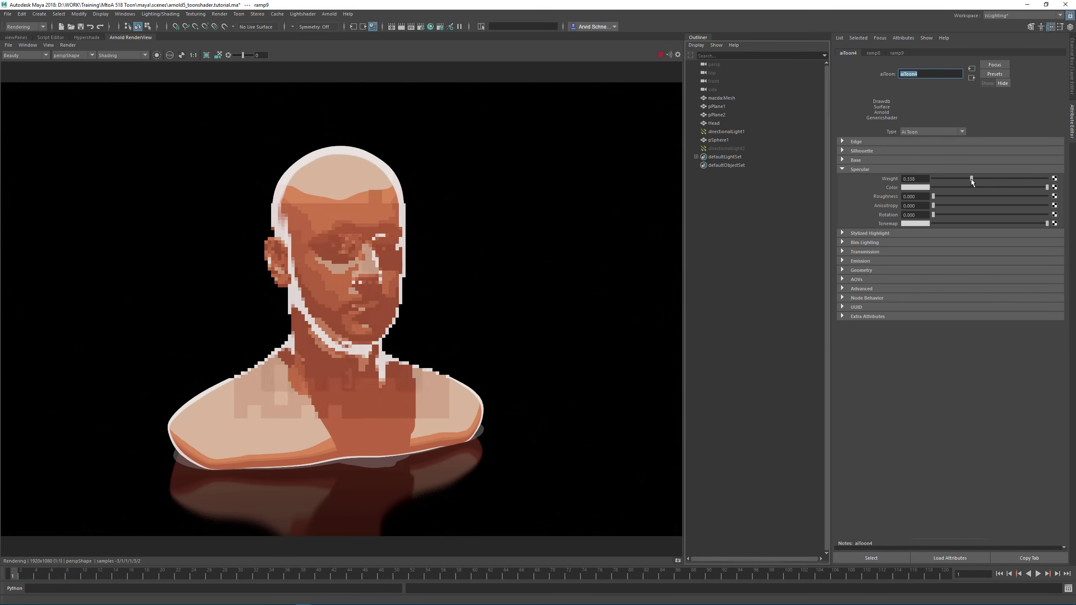
left_click(956, 179)
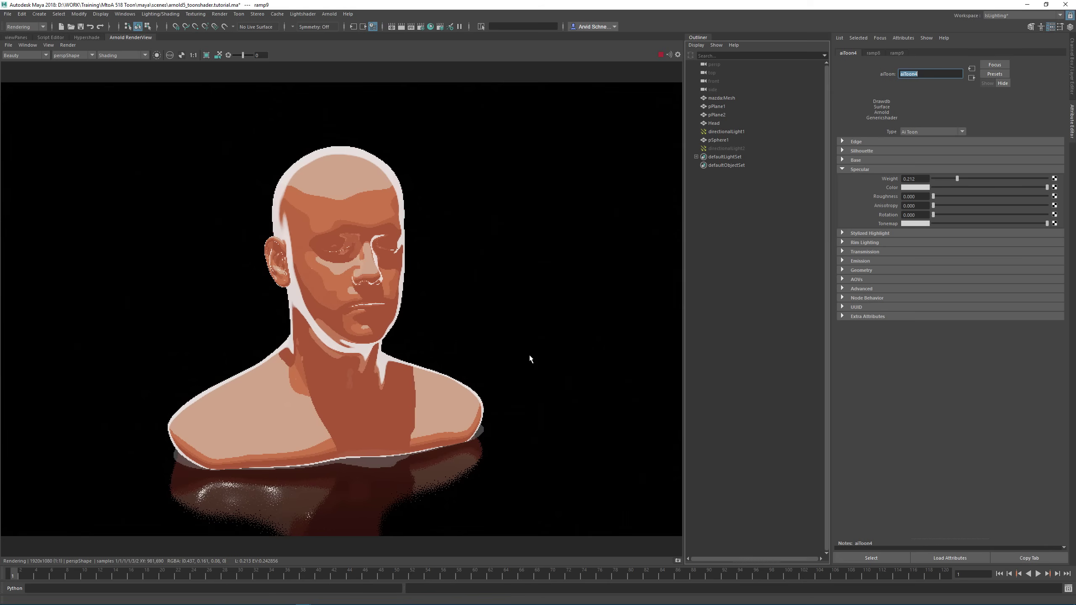
left_click(952, 196)
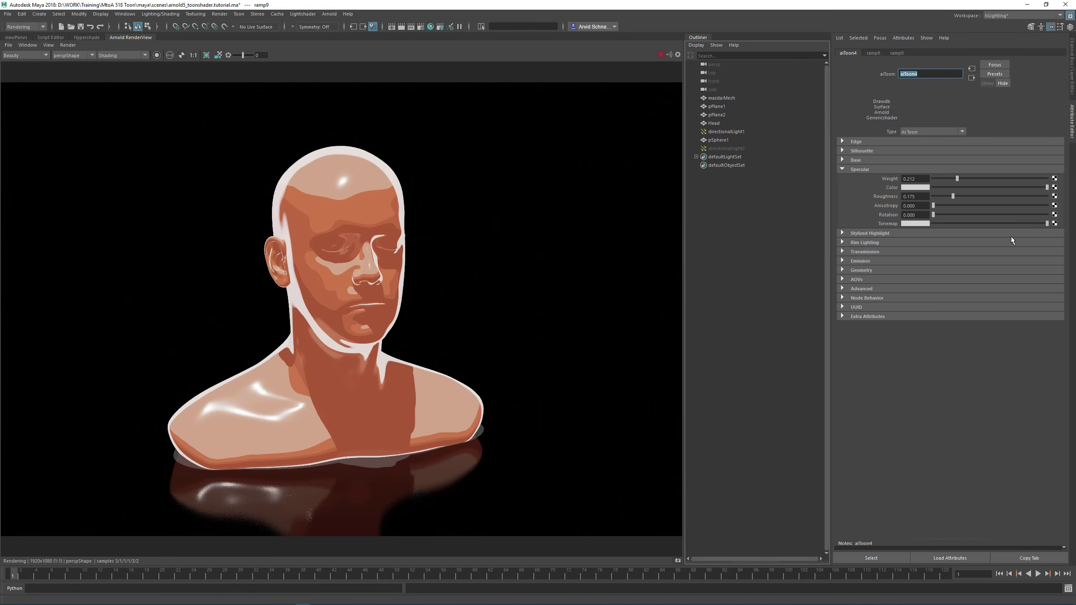
Map a ramp to the specular tonemap with interpolation None, move its white stop to about 0.38, and return to the shader.
left_click(1054, 224)
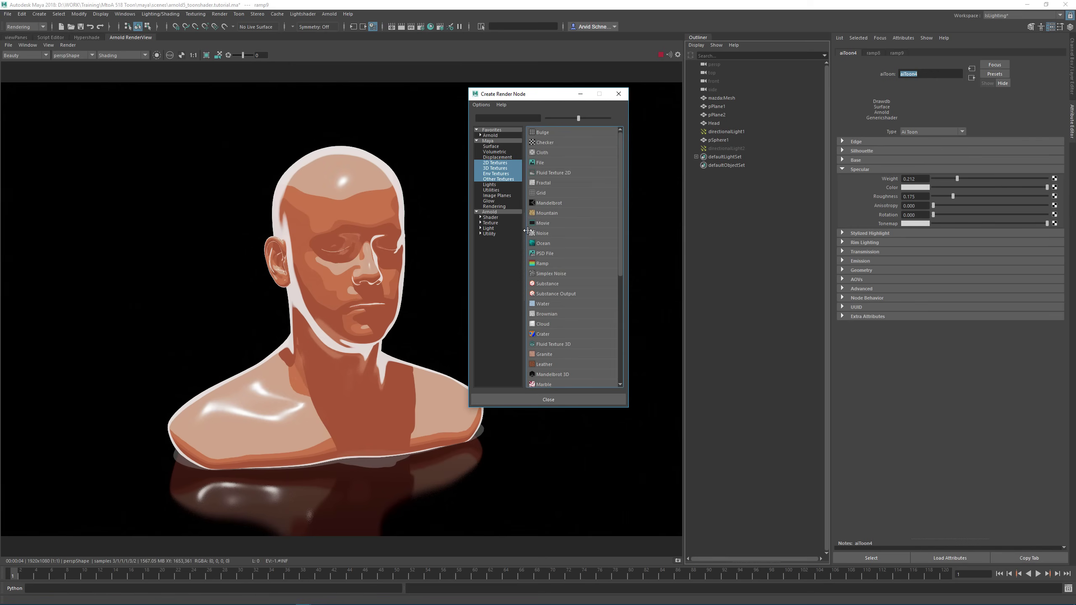
left_click(541, 263)
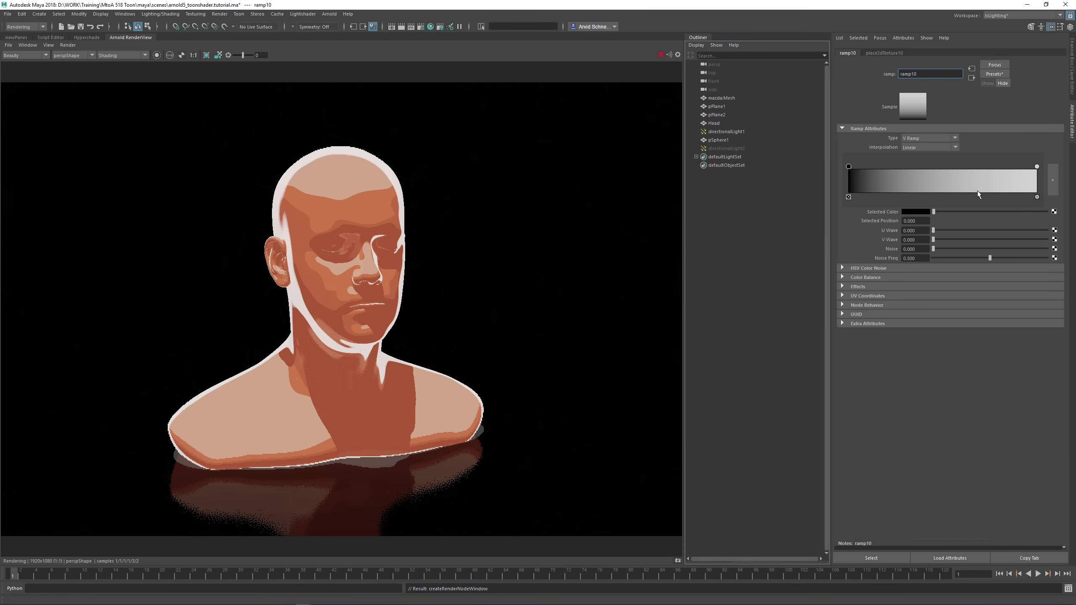
left_click(921, 147)
left_click(915, 156)
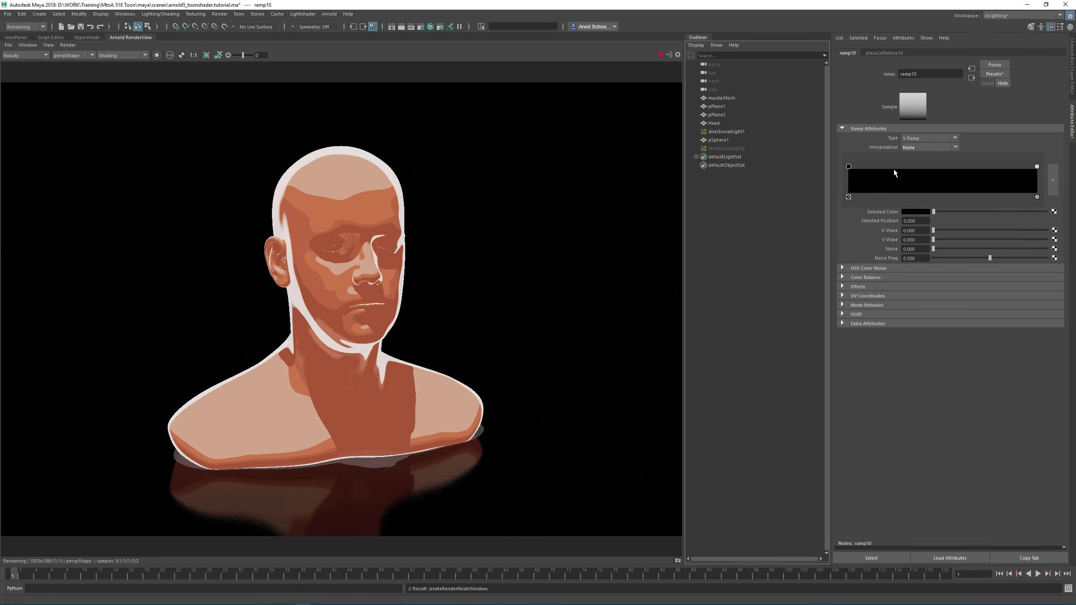
left_click_drag(1036, 167, 919, 163)
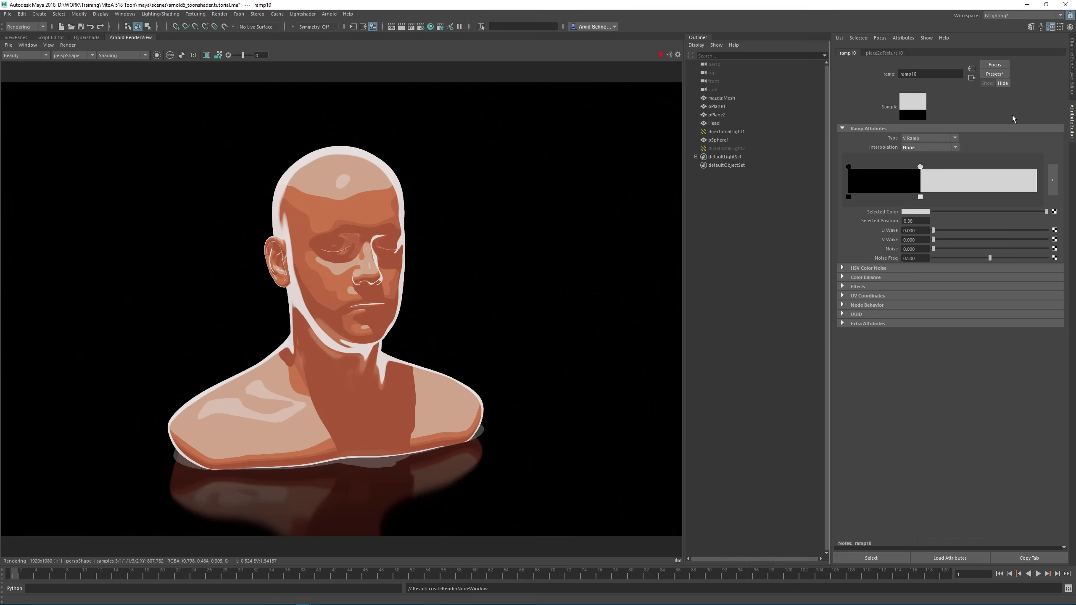
left_click(970, 78)
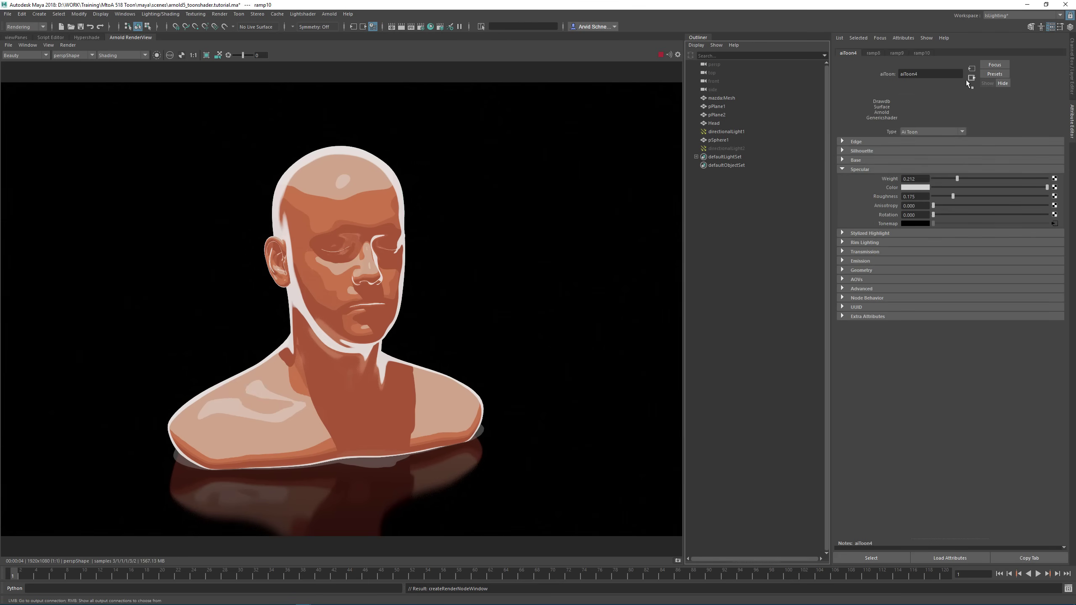
Try a red specular color with a specular weight of about 0.532.
left_click(922, 189)
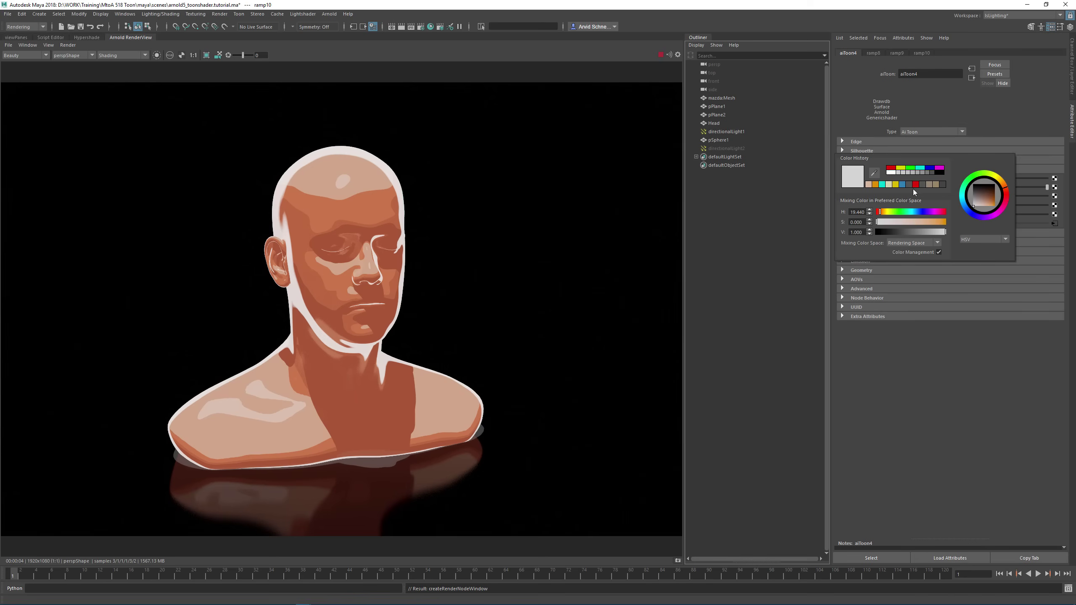
left_click(914, 184)
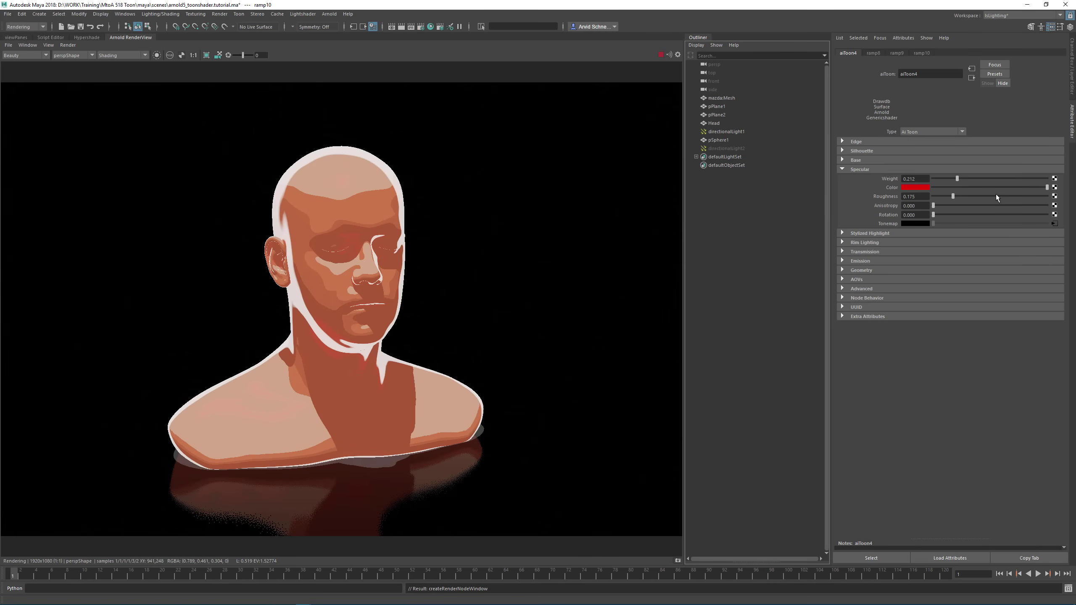
left_click(991, 179)
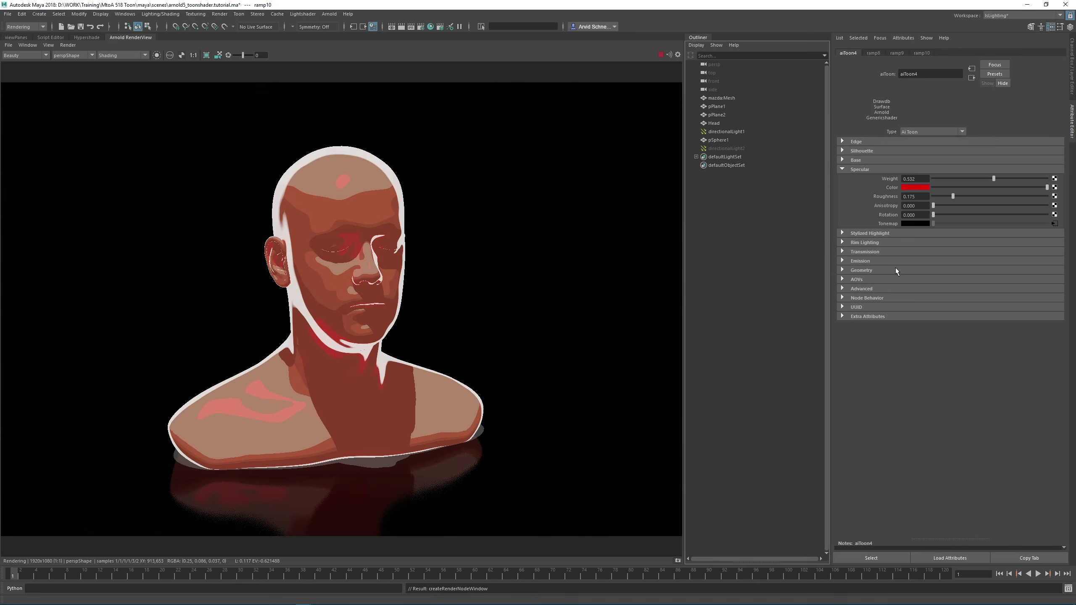
Set Indirect Specular to 0 in the toon shader's advanced settings.
left_click(864, 287)
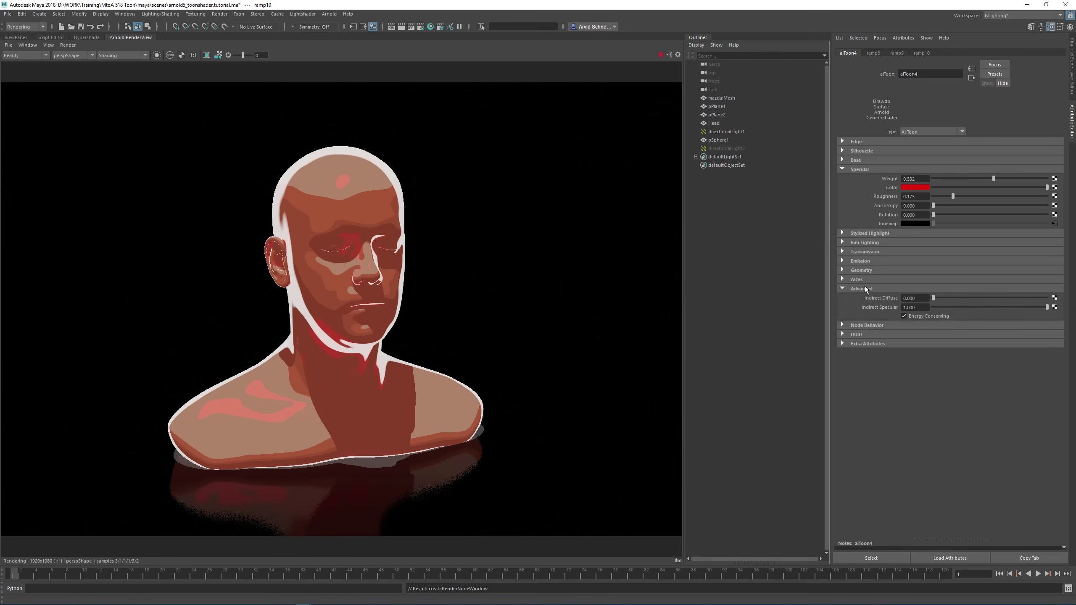
left_click(909, 308)
type("0")
key("Return")
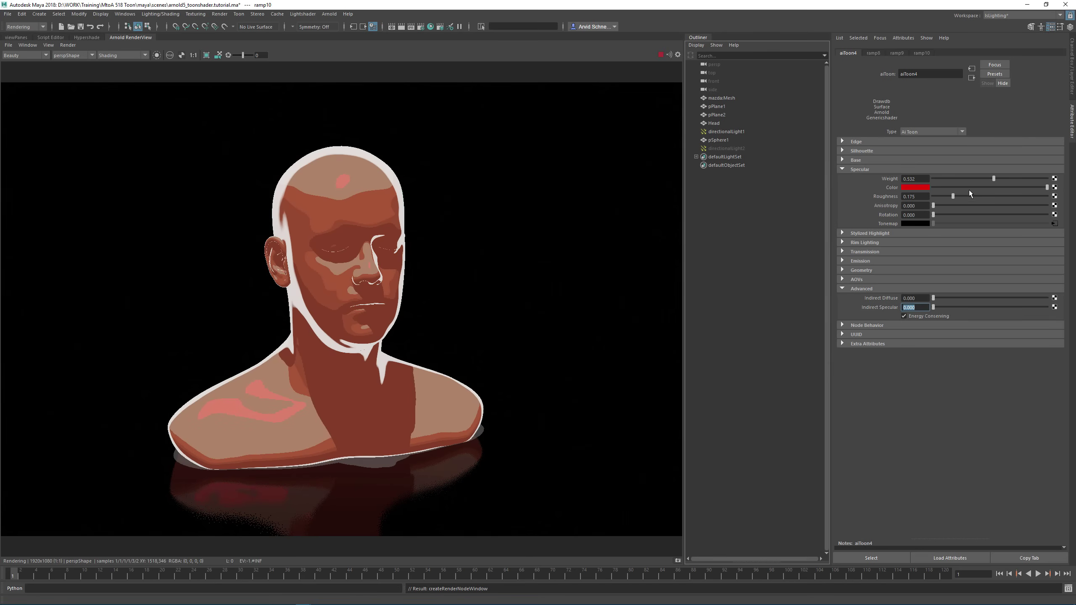
Change the specular color to white and set the specular weight to 0.2.
left_click(914, 188)
left_click(886, 172)
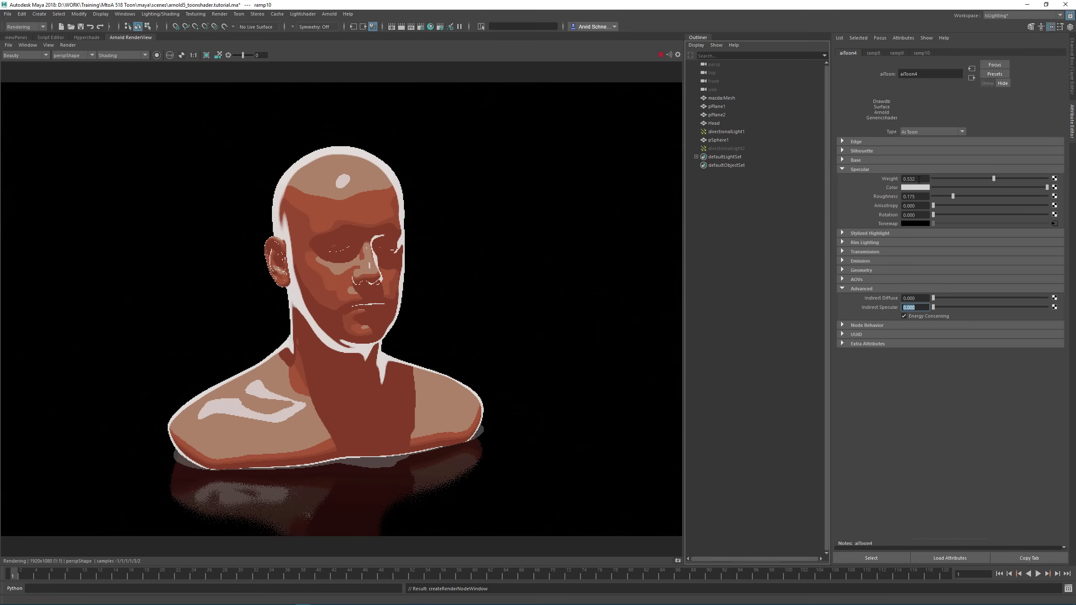
left_click(906, 179)
type("0.2")
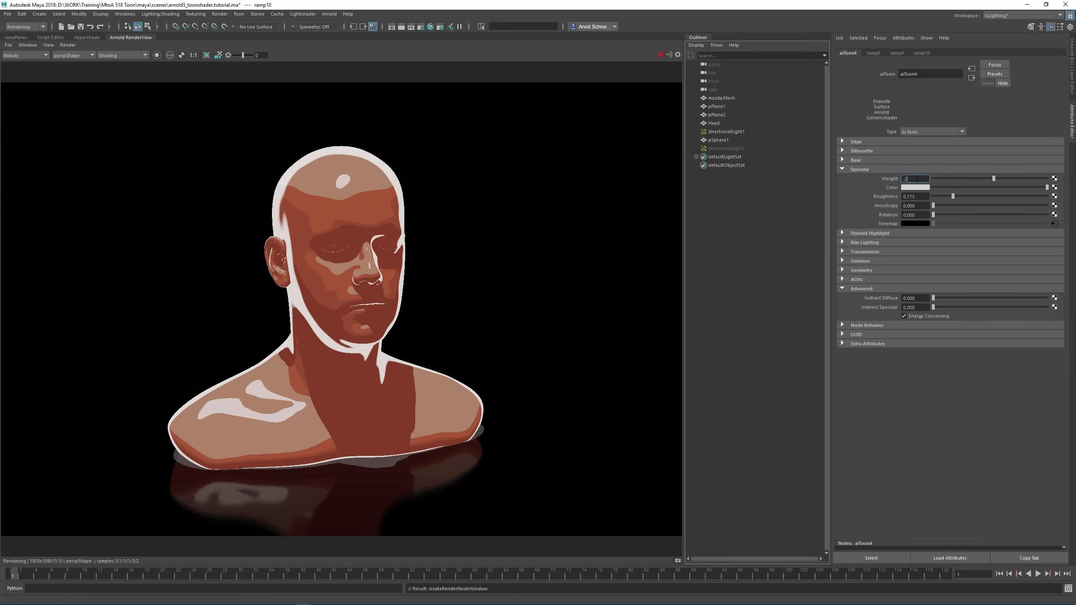
key("Return")
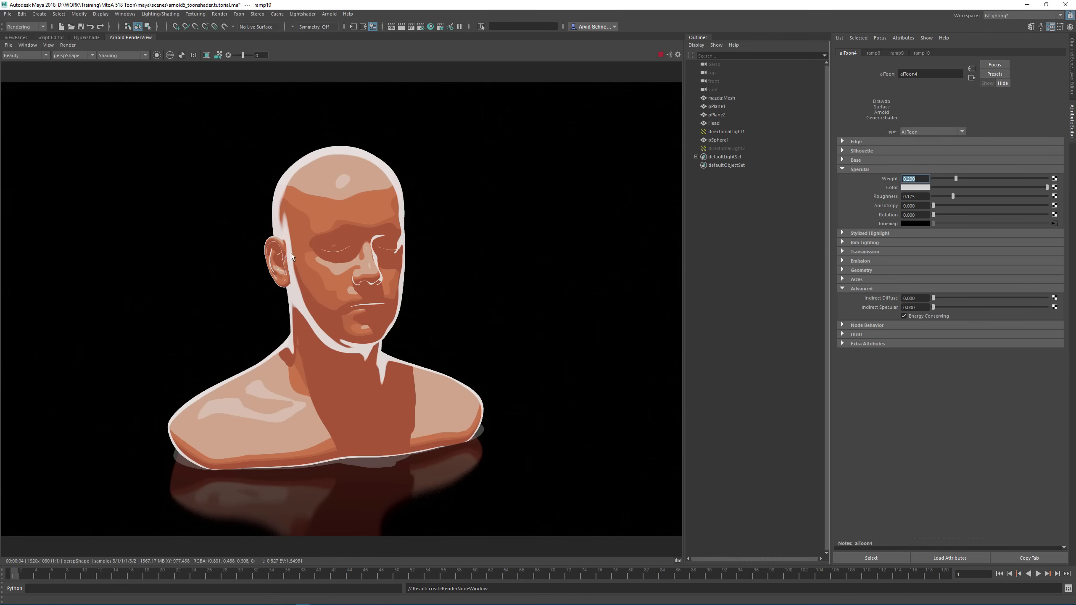
Collapse the toon shader's Specular and Advanced sections and expand its Edge settings.
left_click(860, 169)
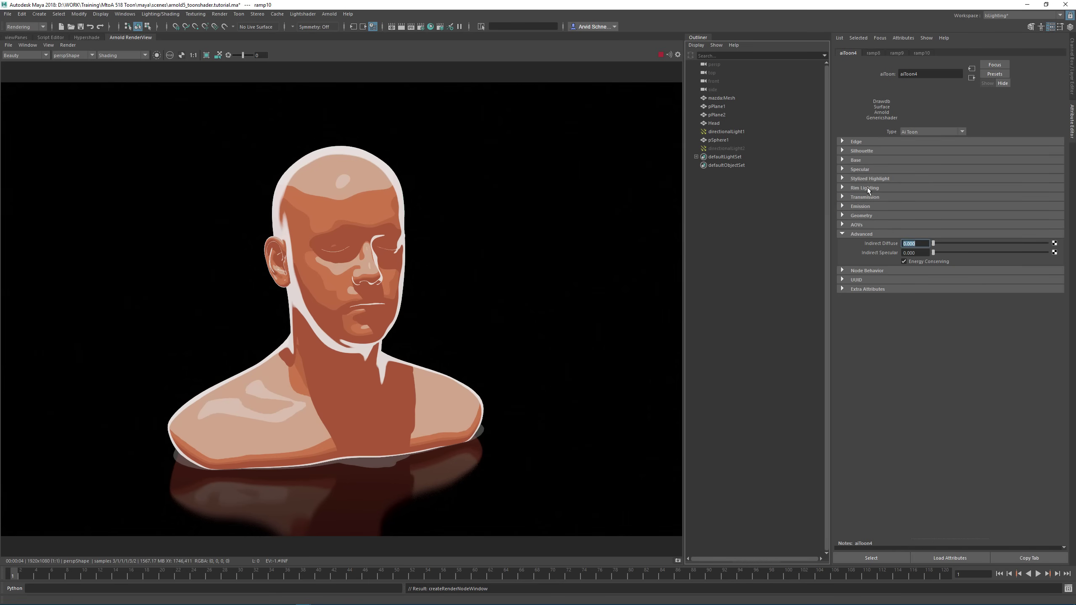
left_click(858, 234)
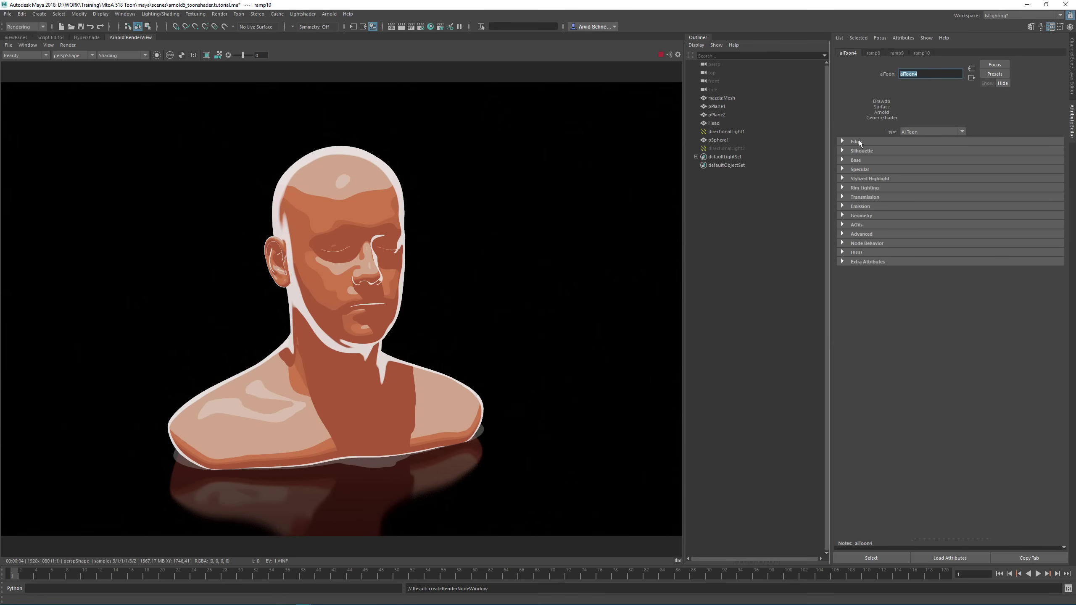
left_click(859, 142)
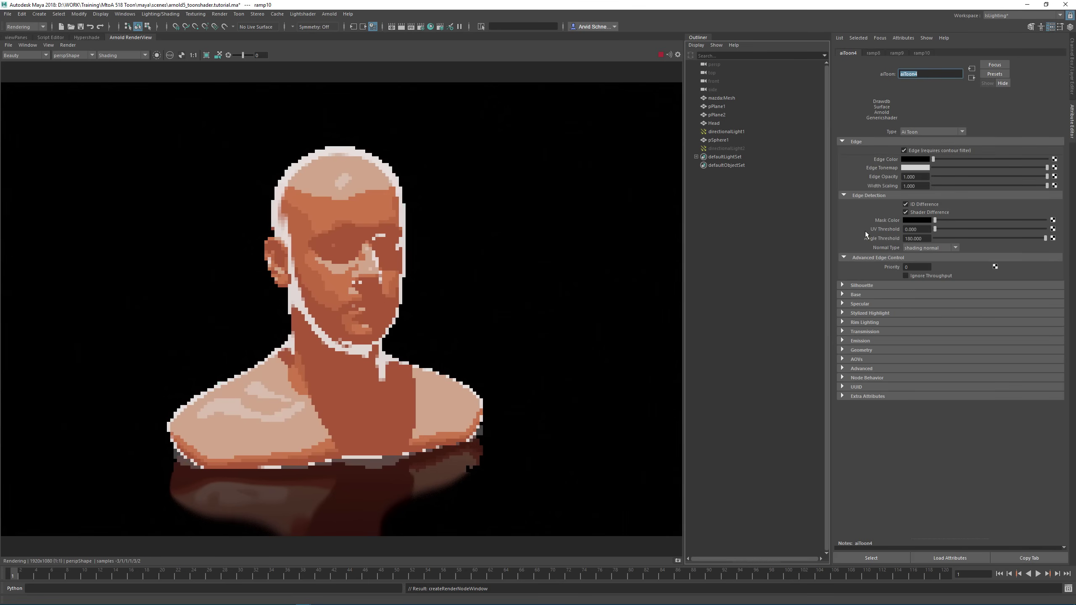
Examine the RGBA_Edges output in the render view, return to Beauty, and check the filter type in the render settings.
left_click(37, 55)
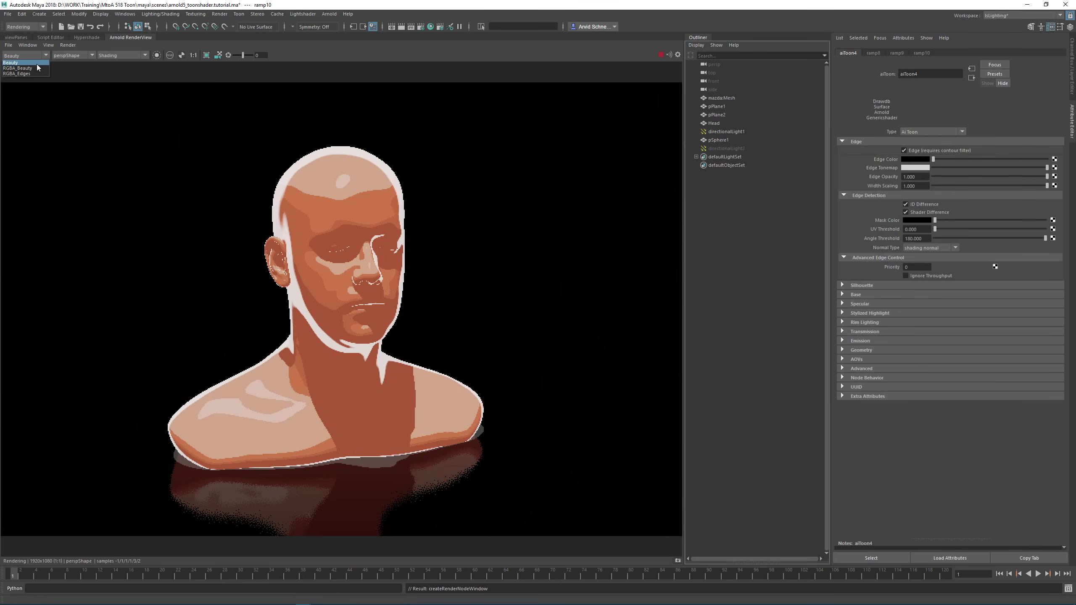
left_click(17, 73)
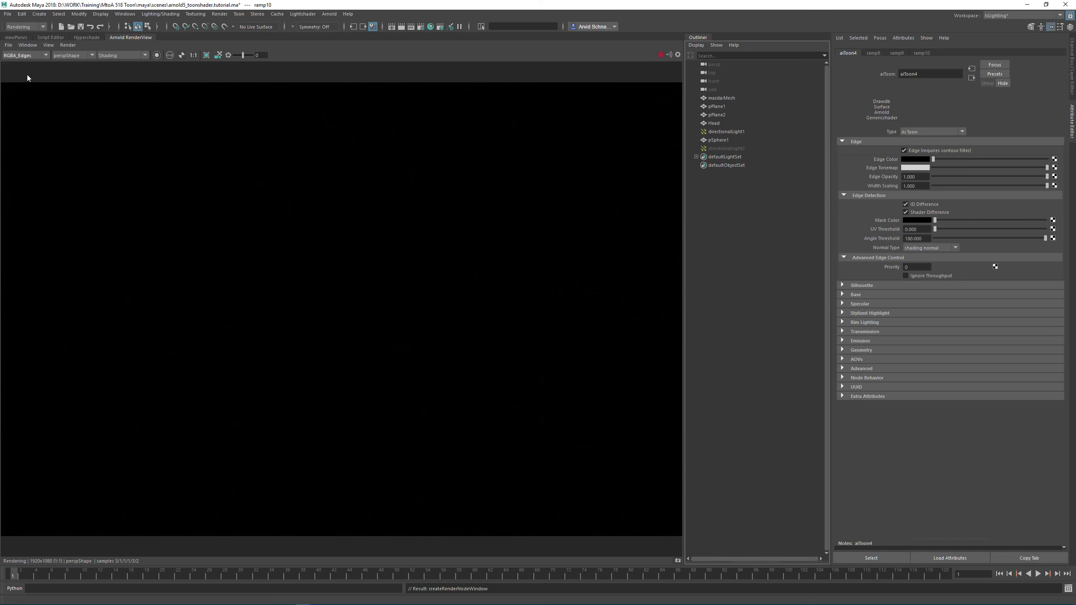
left_click(22, 55)
left_click(19, 63)
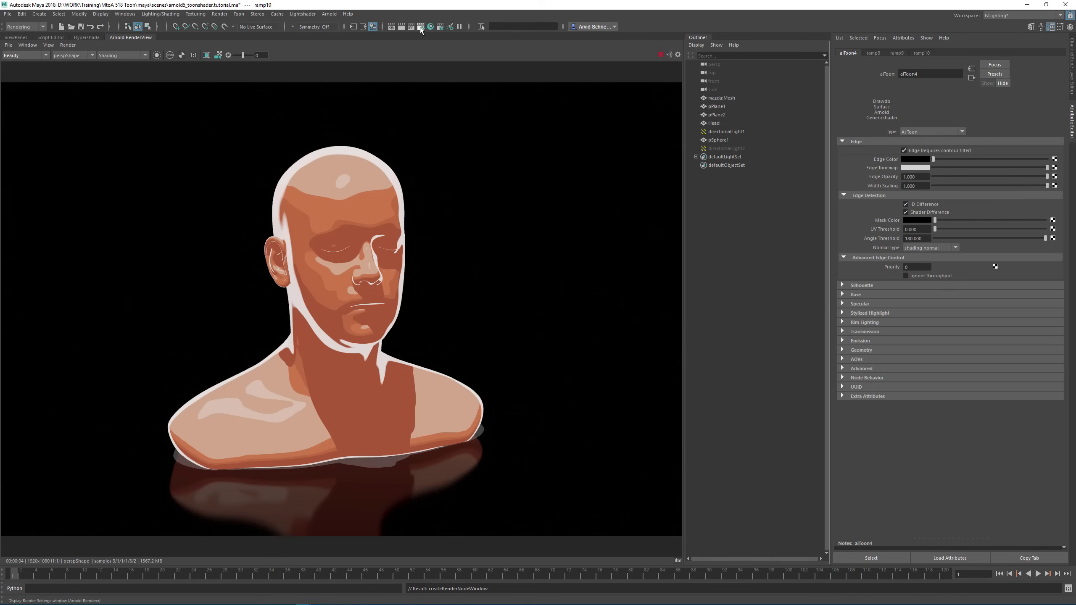
left_click(420, 27)
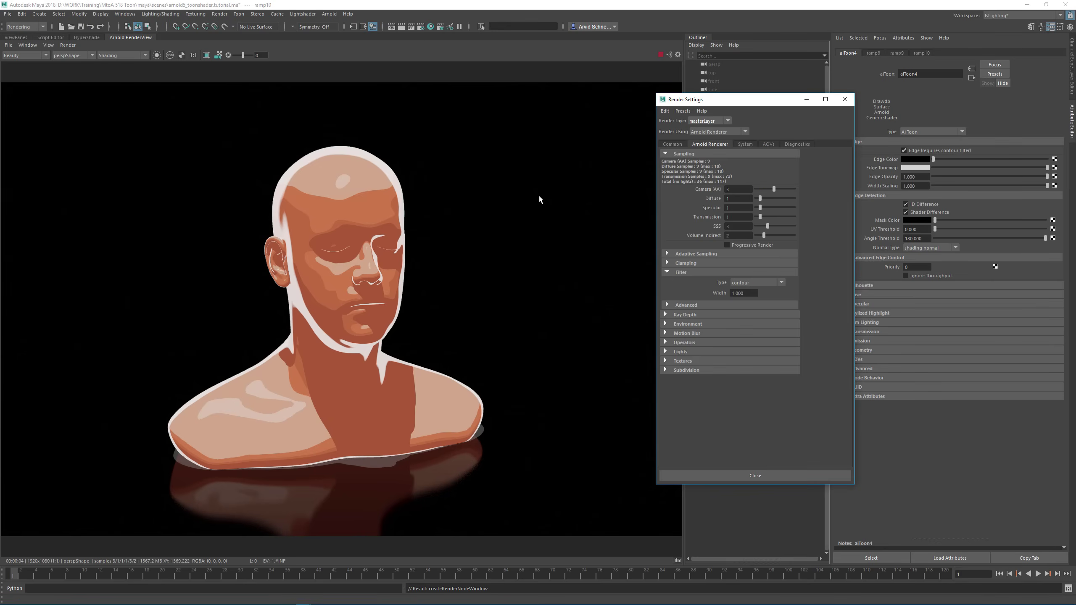
left_click(844, 99)
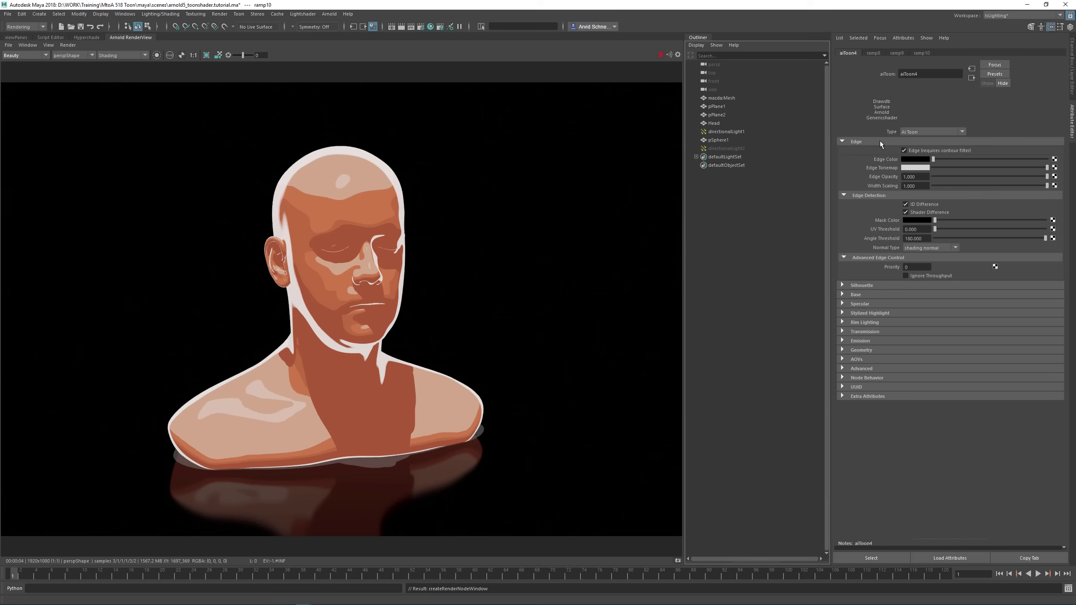
Set the toon shader's edge Angle Threshold to 20.
left_click(919, 238)
type("20")
key("Return")
Turn off Progressive Refinement and limit the render to a crop region around the head and face.
left_click(67, 45)
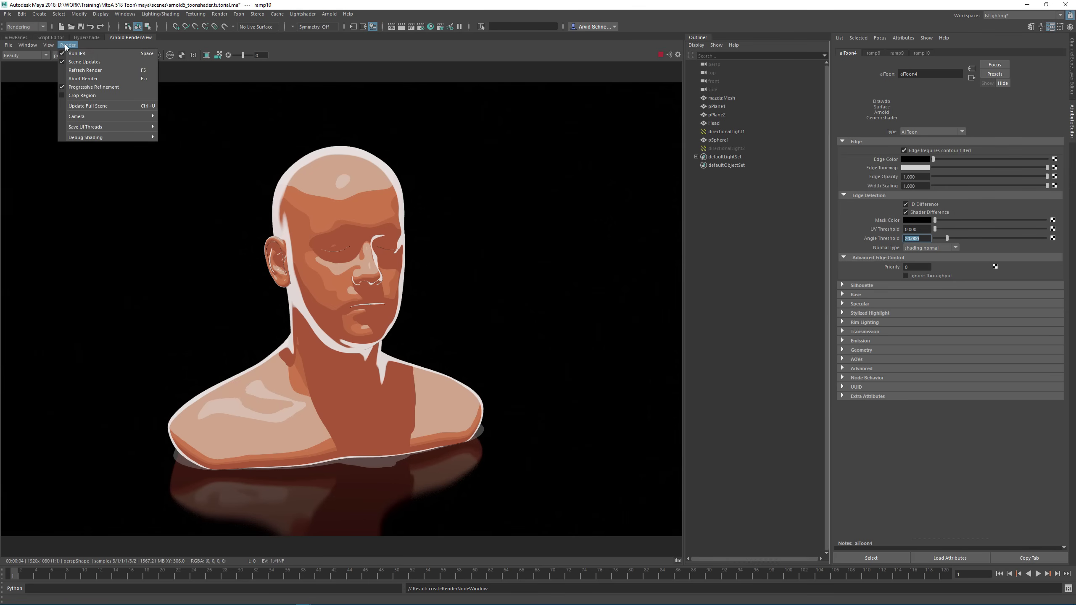
left_click(87, 87)
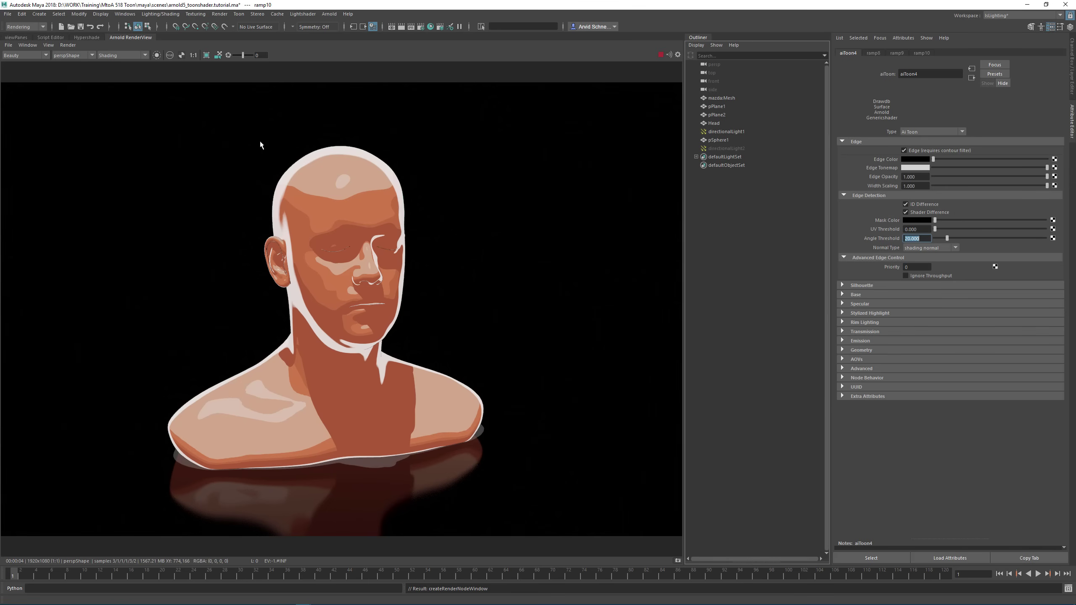
left_click_drag(260, 145, 416, 314)
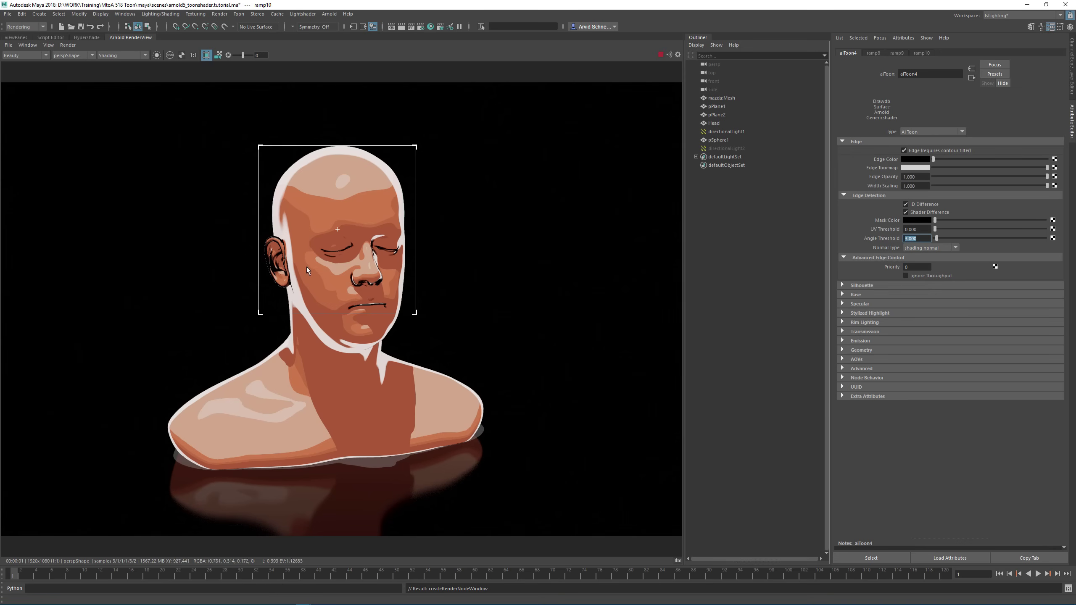
Map an Arnold aiUtility node to the edge Mask Color and set its shade mode to flat.
left_click(1052, 220)
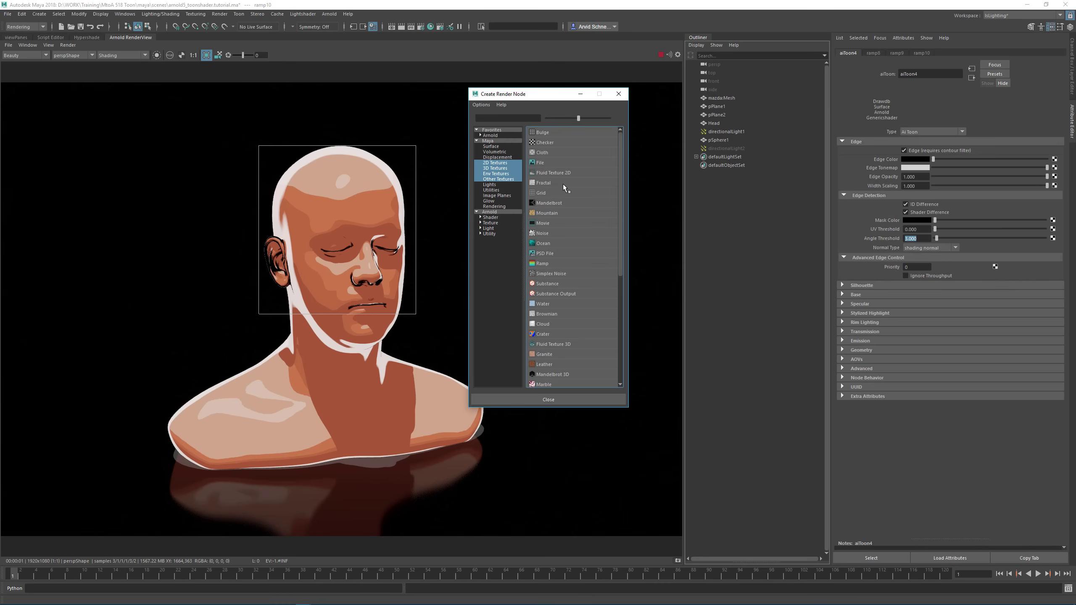
left_click(496, 234)
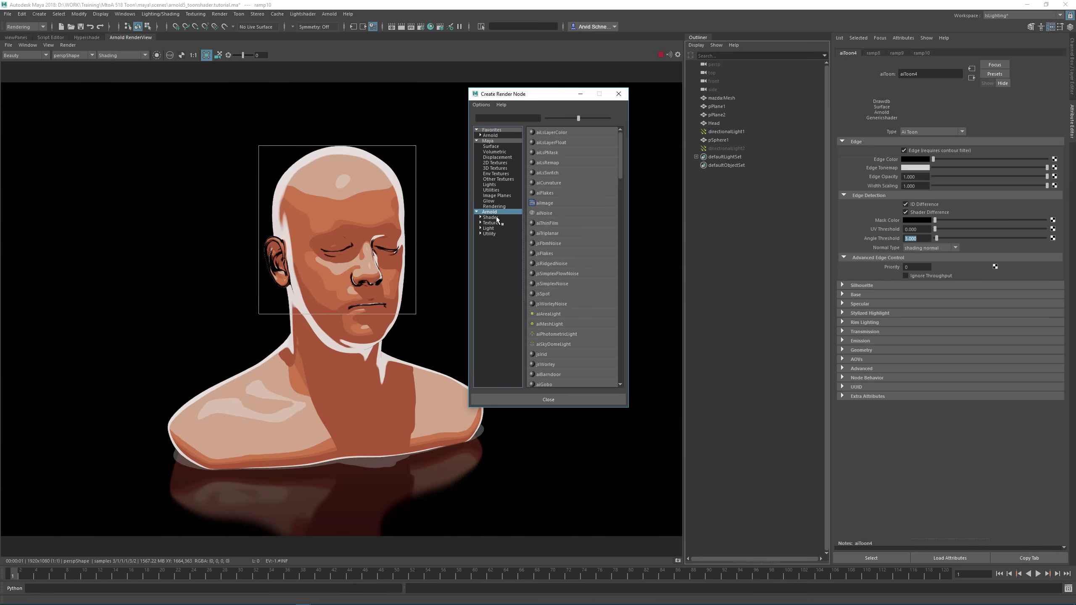
left_click(497, 217)
left_click(545, 324)
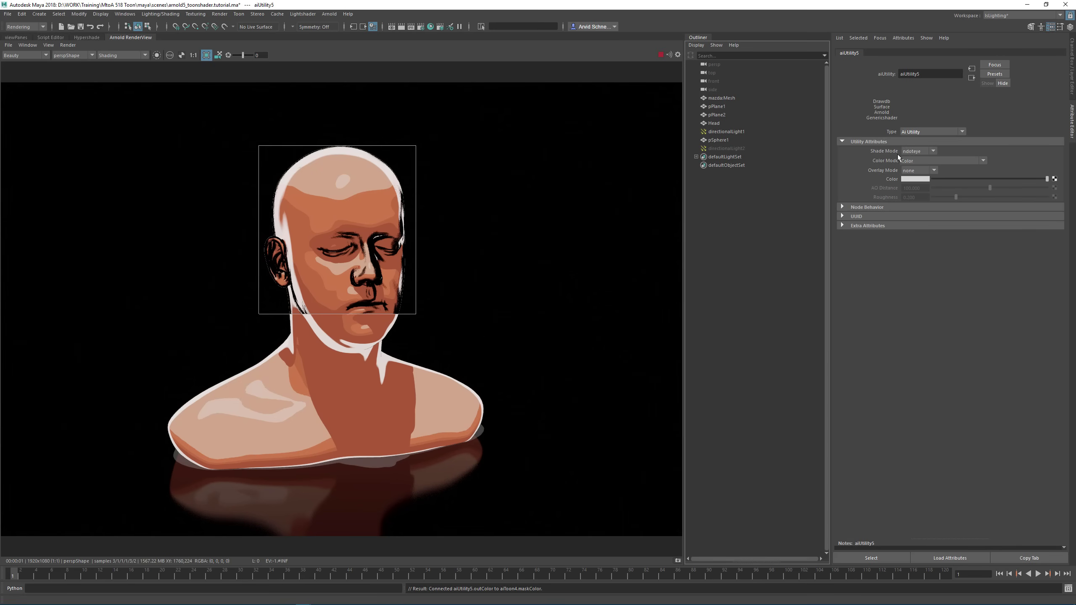
left_click(915, 151)
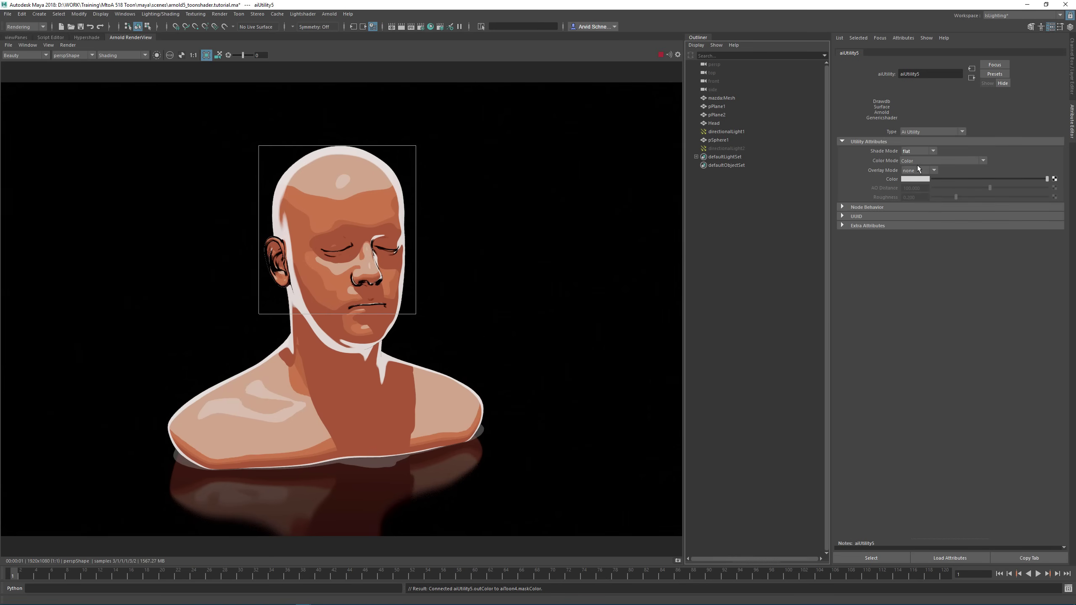
Try the Polygon Wireframe color mode on the utility node and examine the lines on the head up close.
left_click(919, 159)
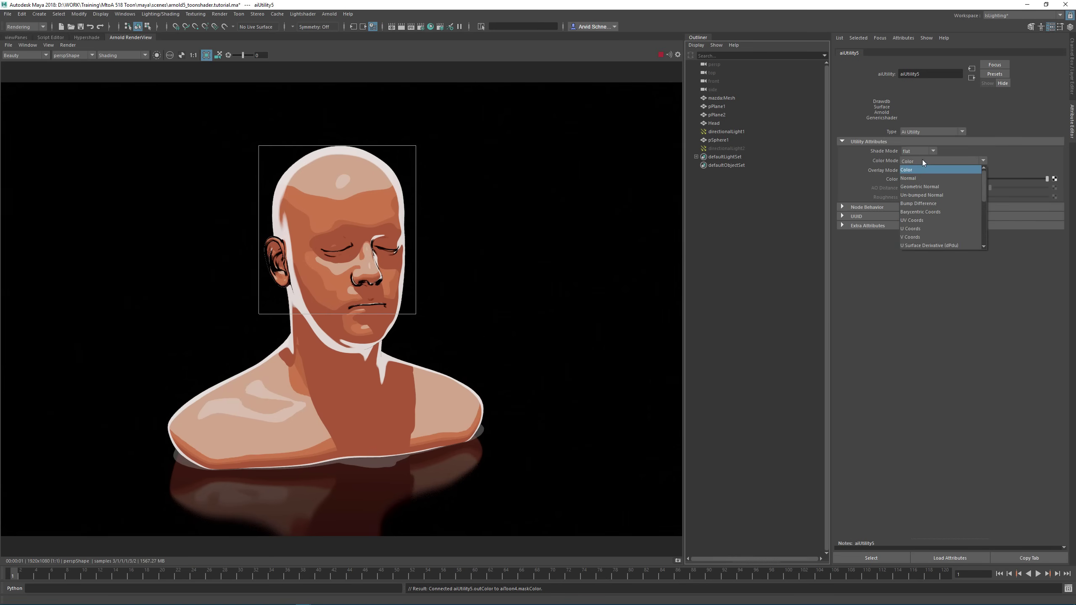
scroll(947, 191, "down", 4)
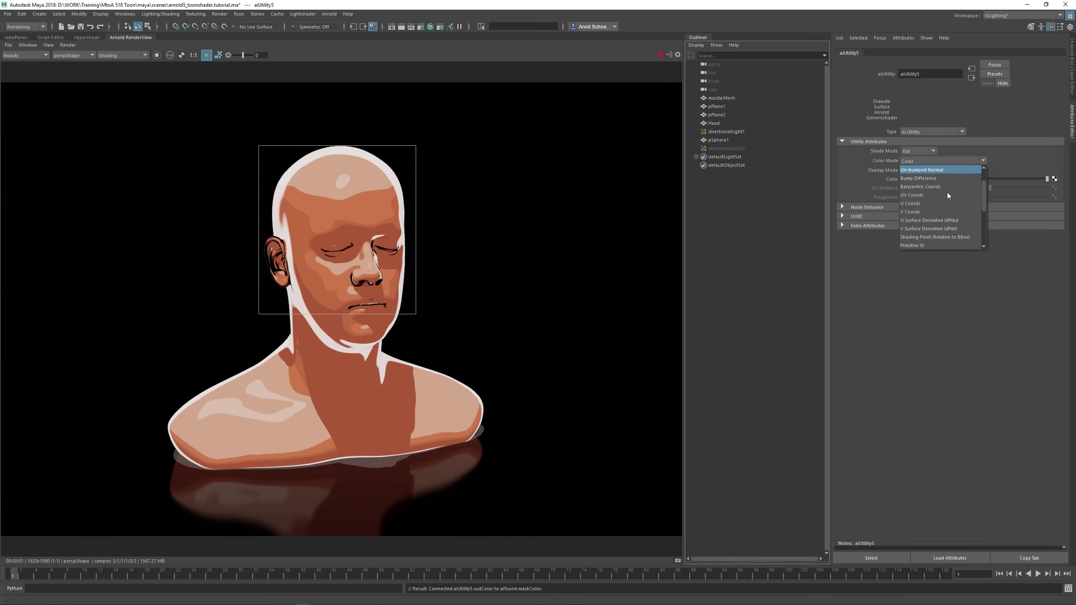
left_click(938, 219)
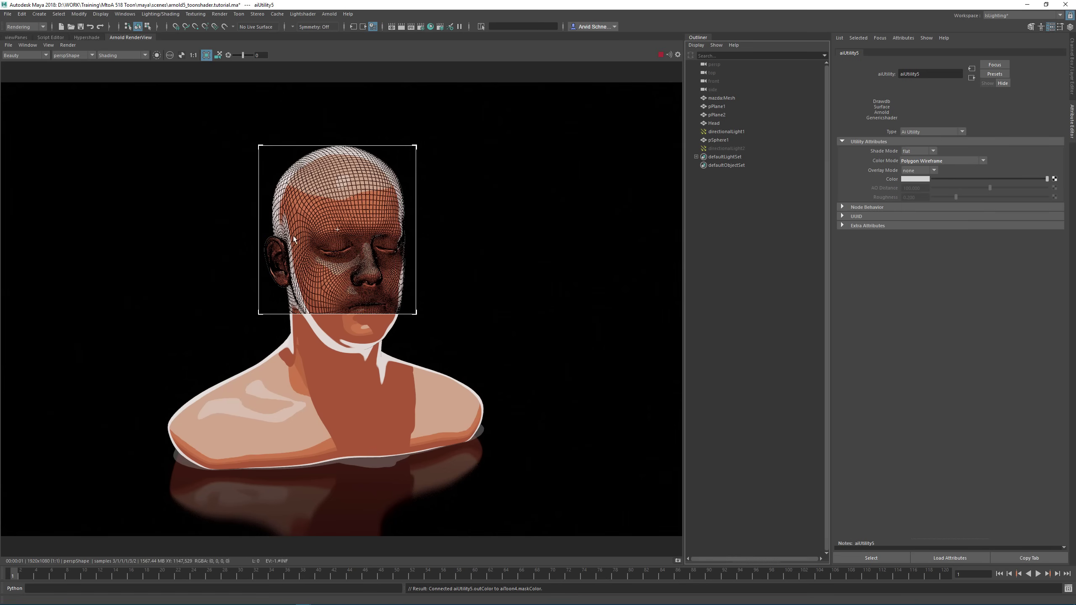
scroll(326, 169, "up", 5)
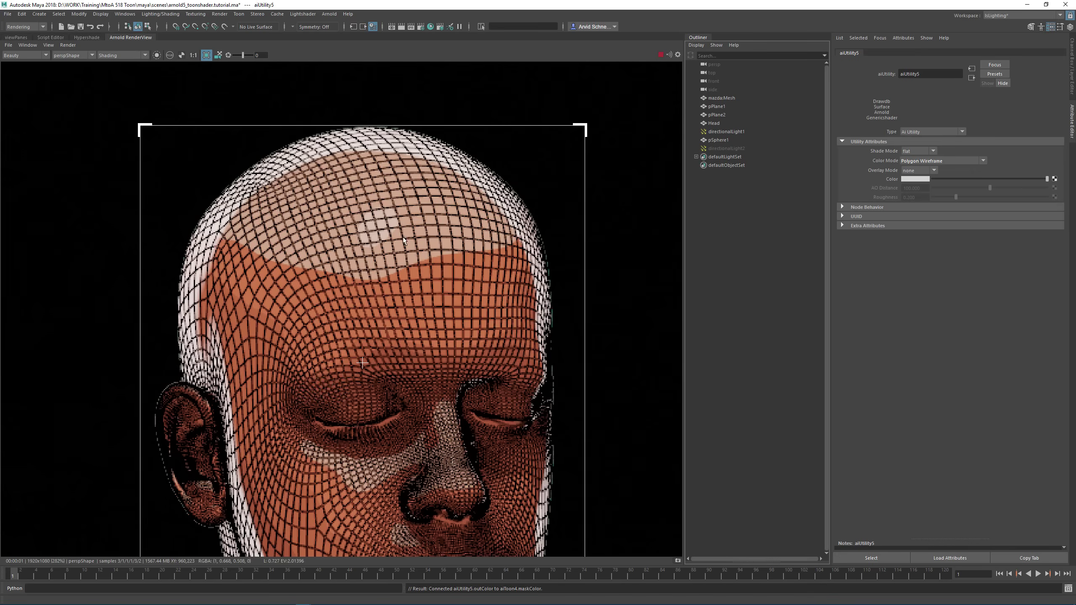
scroll(422, 289, "down", 3)
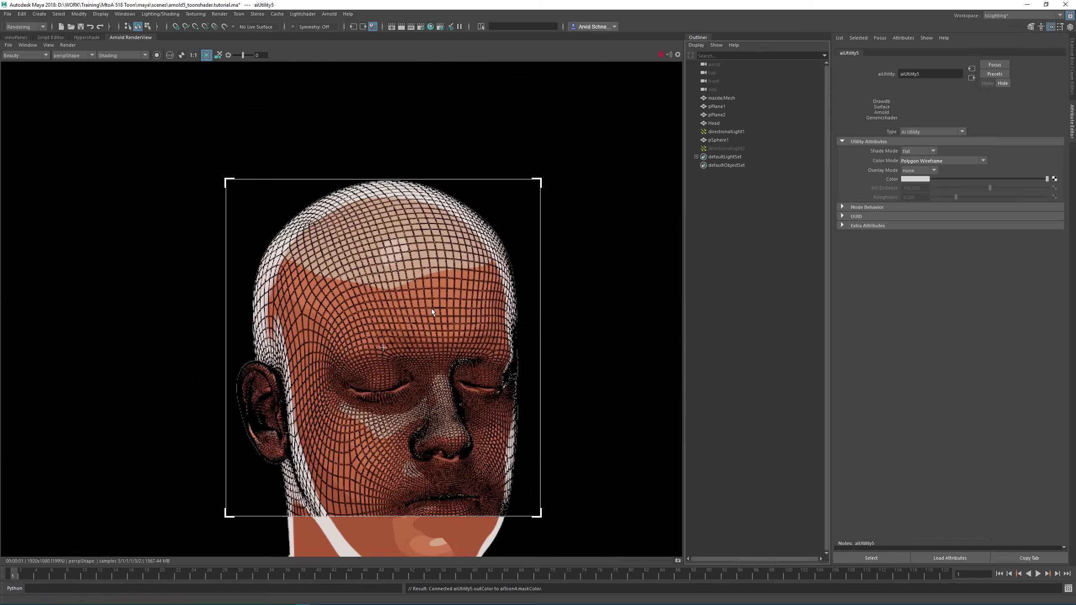
scroll(335, 460, "up", 3)
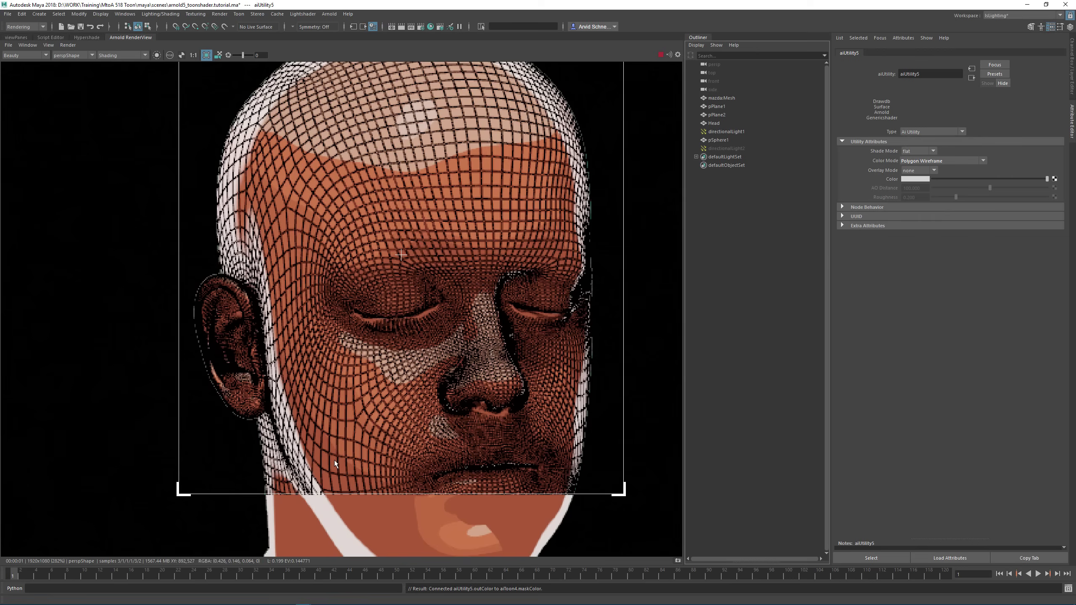
scroll(388, 375, "down", 3)
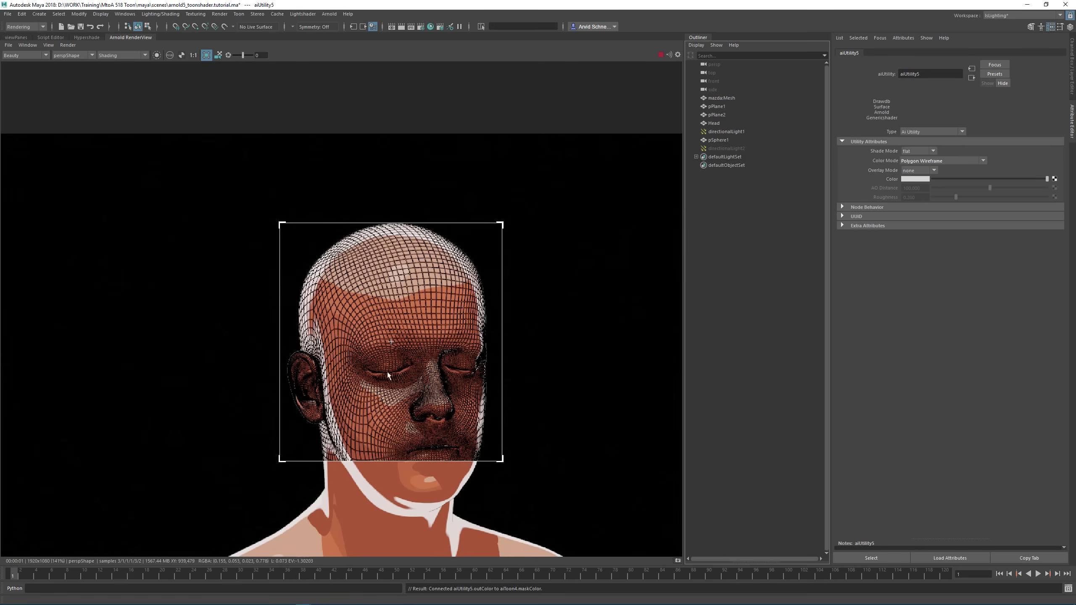
left_click(194, 55)
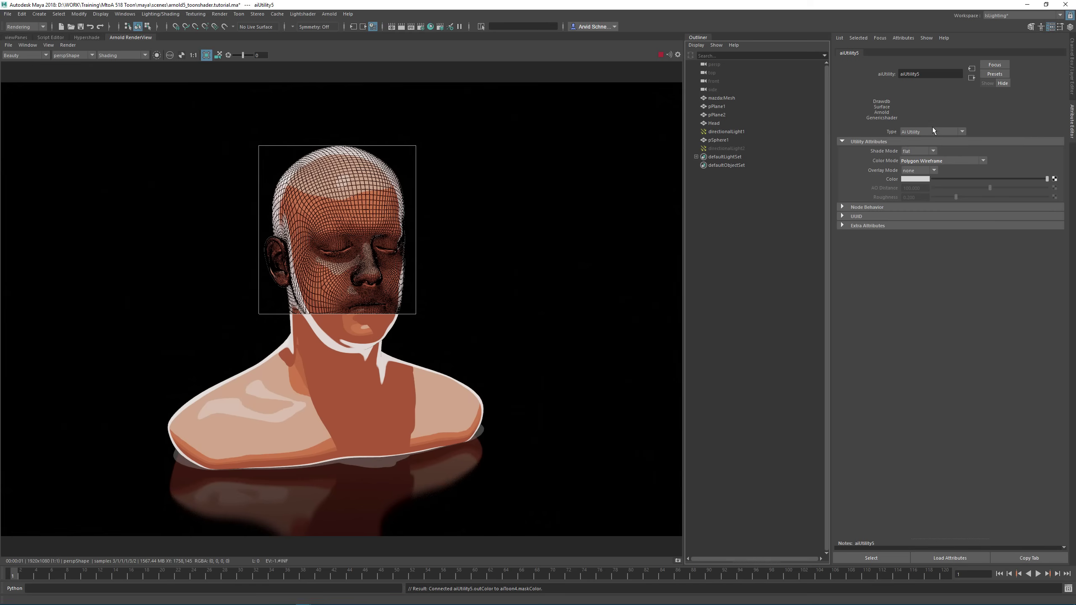
Try the Floatgrid color mode on the utility node and view the head from above and the side.
left_click(918, 160)
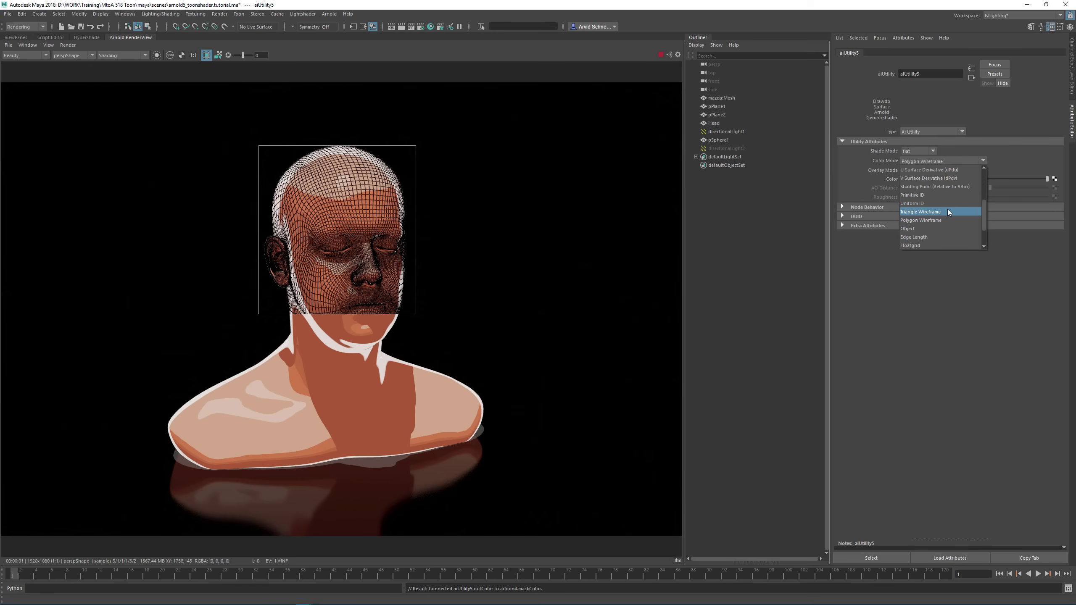
left_click(925, 245)
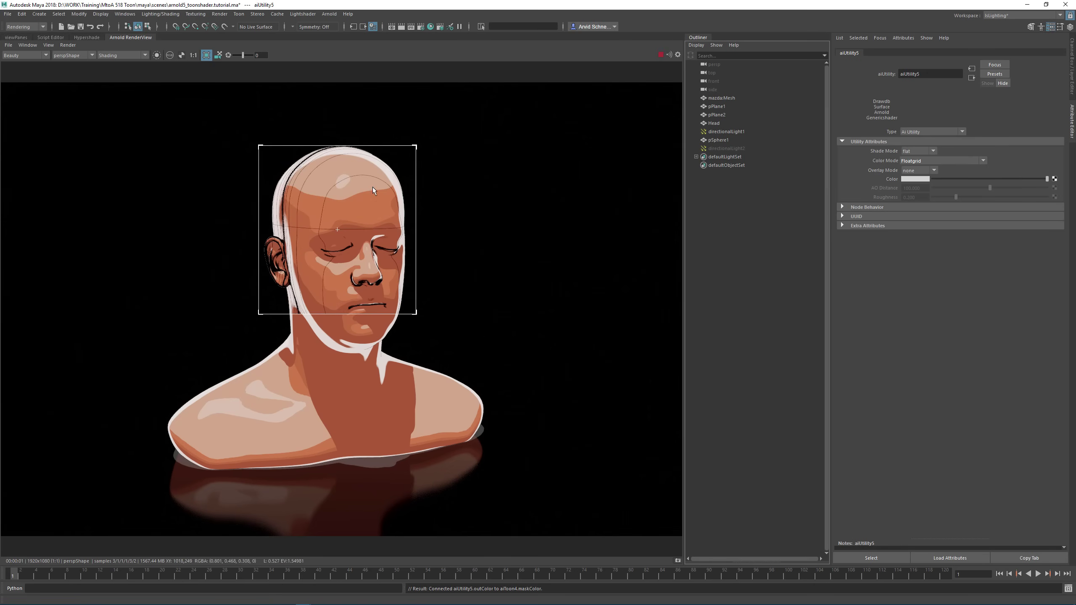
left_click(19, 38)
left_click_drag(266, 148, 172, 57, "alt")
left_click(129, 38)
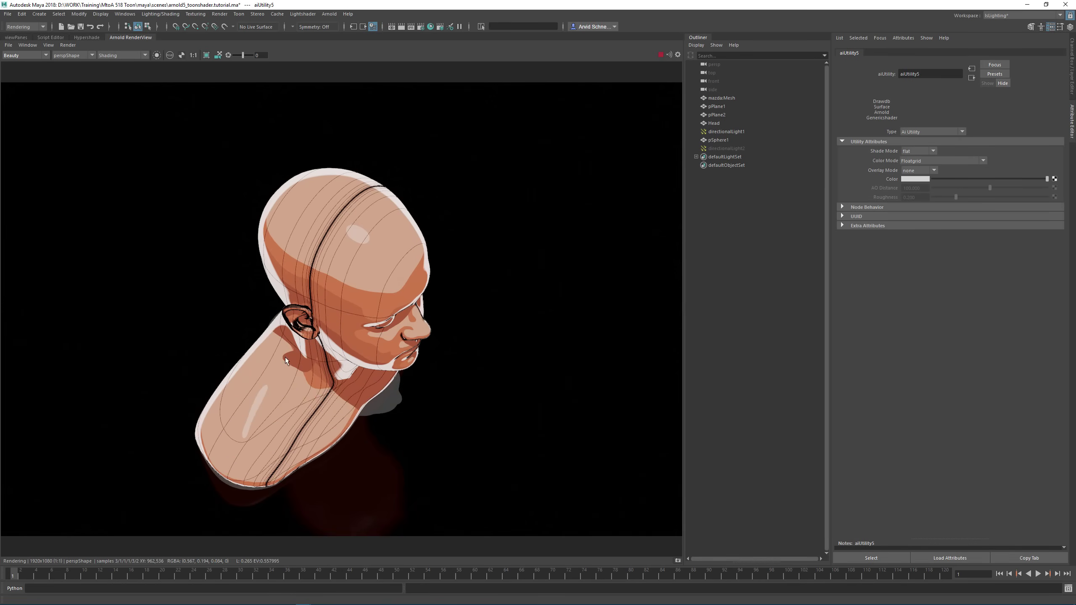
Try the Reflection Lines color mode on the utility node and examine the head from a side view.
left_click(918, 161)
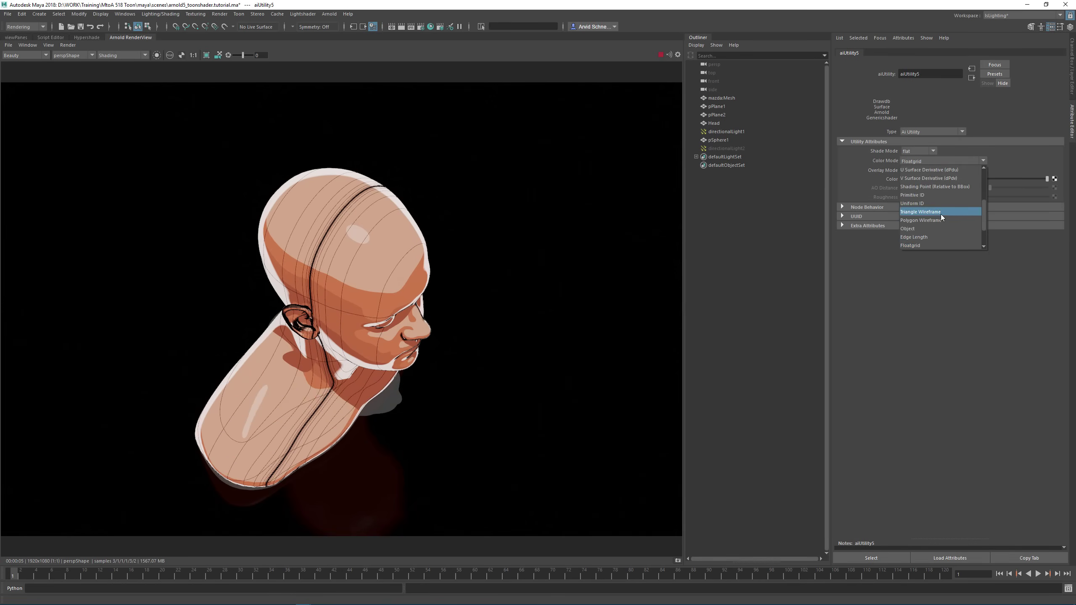
scroll(940, 213, "down", 2)
left_click(935, 219)
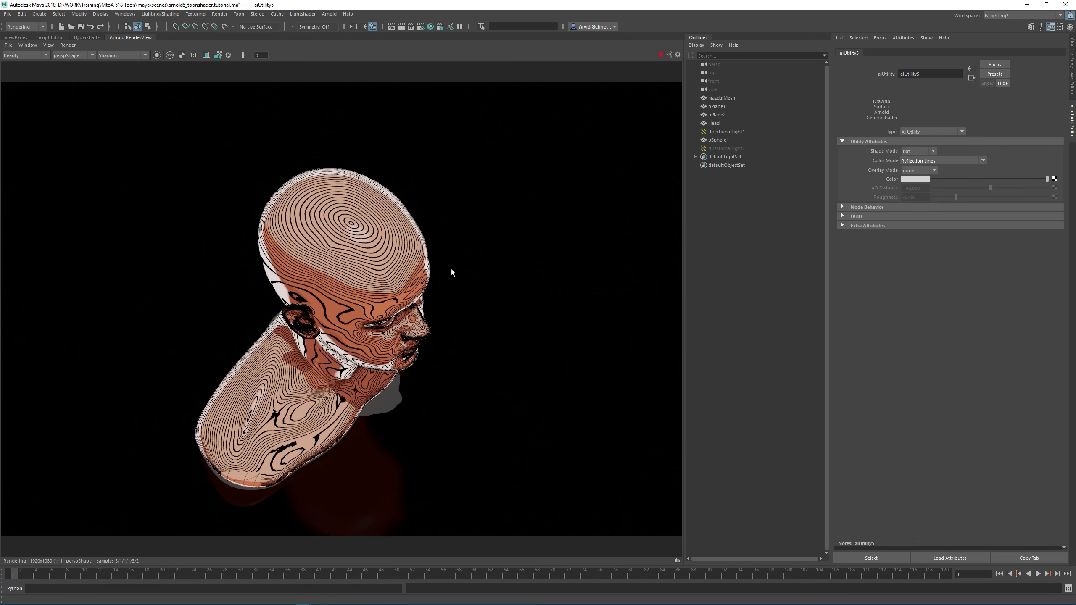
middle_click_drag(400, 222, 380, 209)
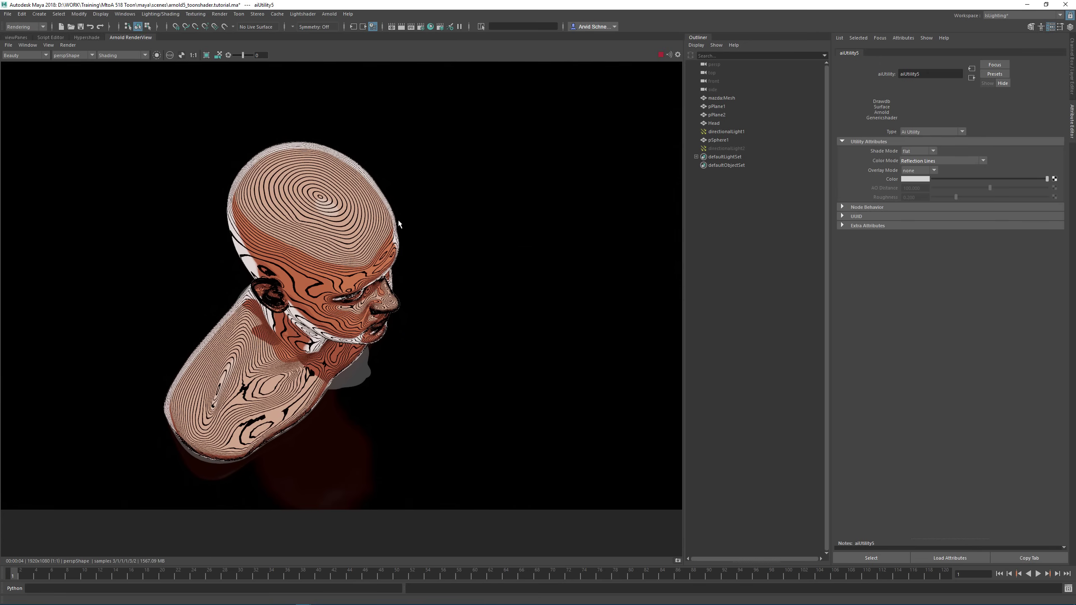
left_click(218, 55)
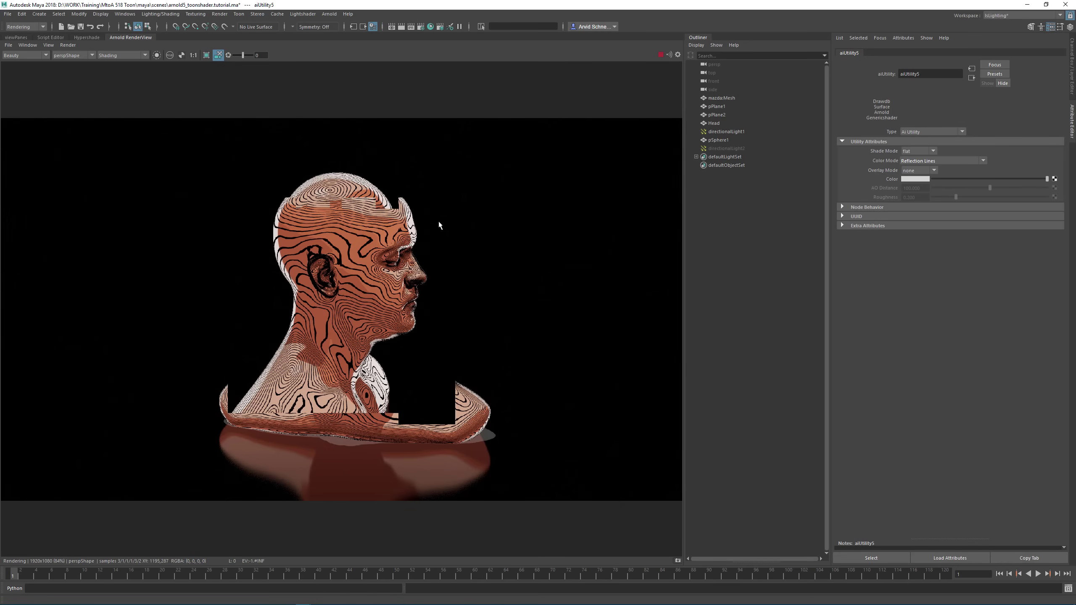
Set the utility node's color mode back to Color and return to the toon shader's attributes.
left_click(916, 160)
scroll(916, 193, "up", 5)
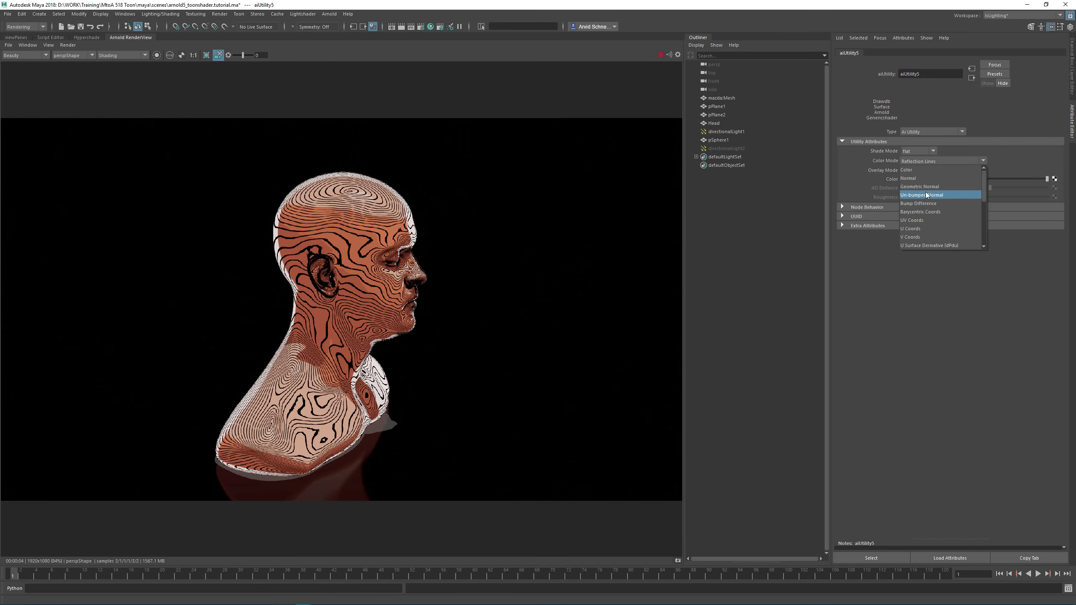
left_click(931, 170)
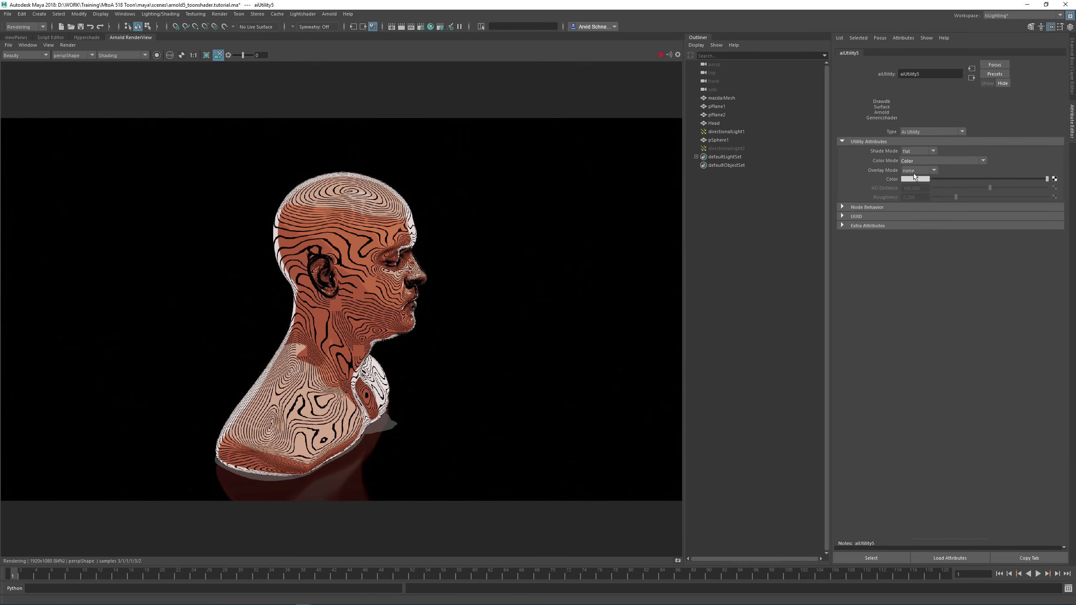
left_click(922, 160)
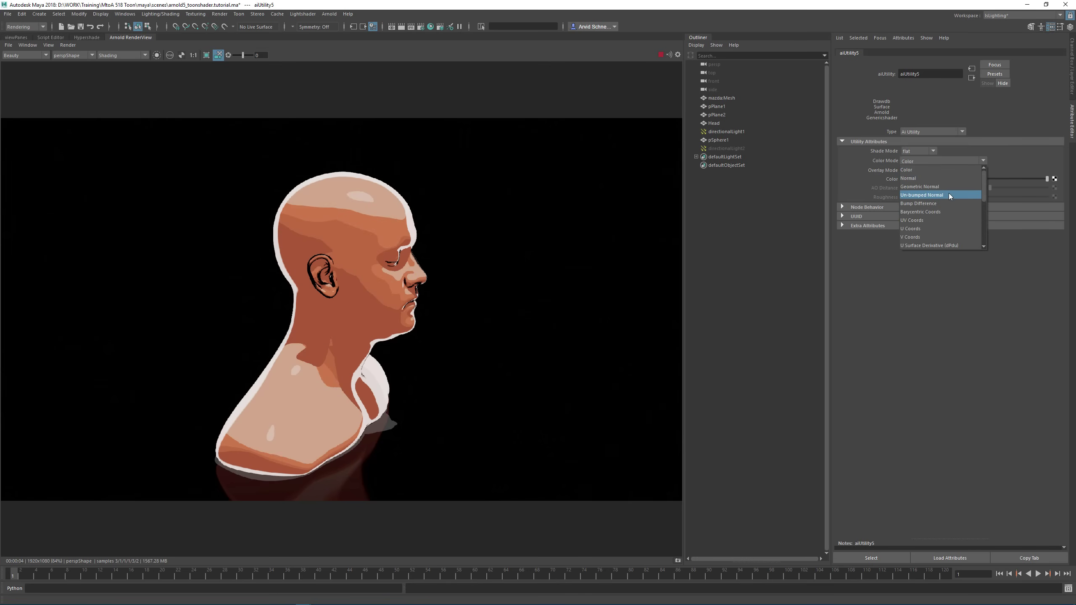
left_click(967, 345)
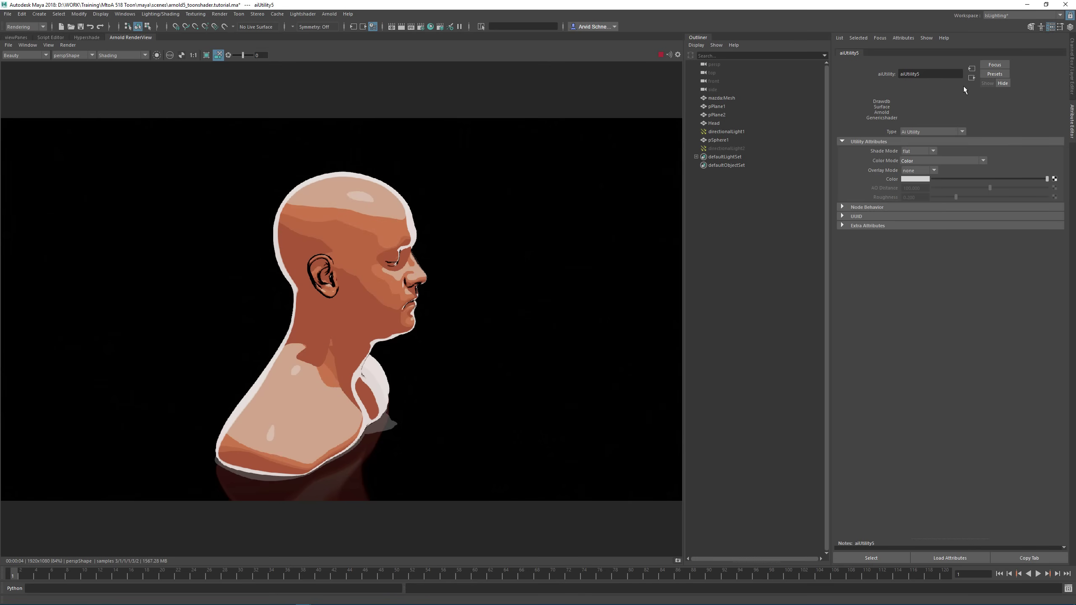
left_click(971, 78)
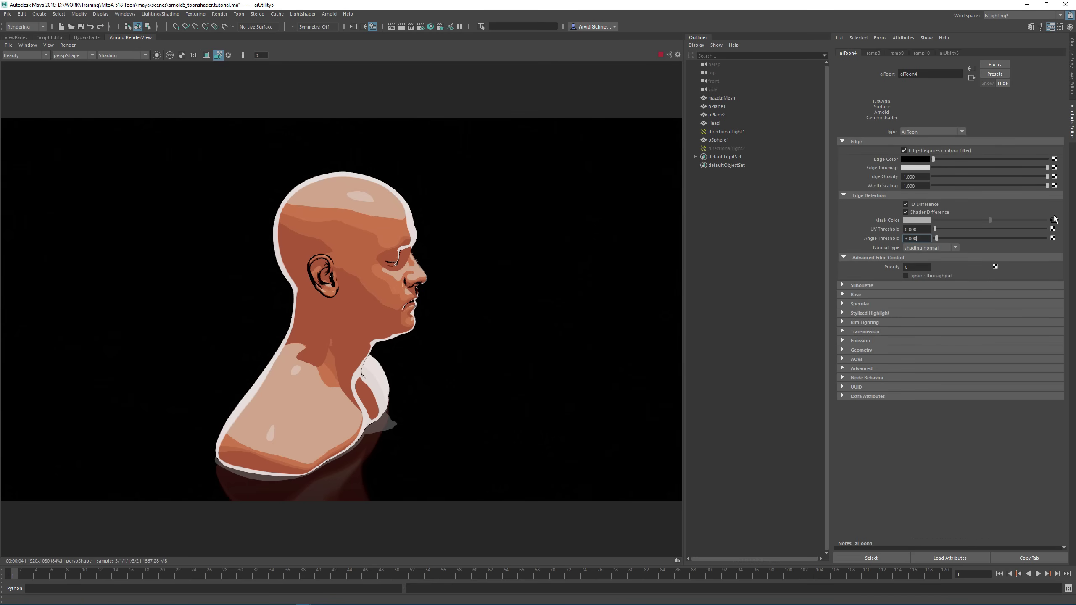
Break the utility node's connection to the toon shader's edge mask color and map a Ramp texture there instead.
right_click(890, 219)
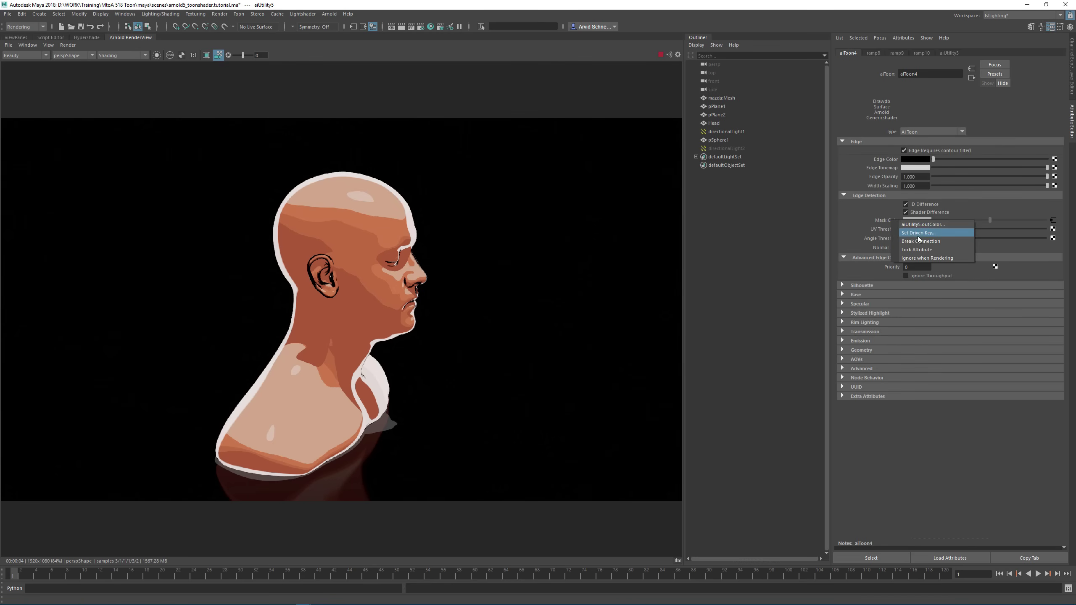
left_click(924, 241)
left_click(1052, 219)
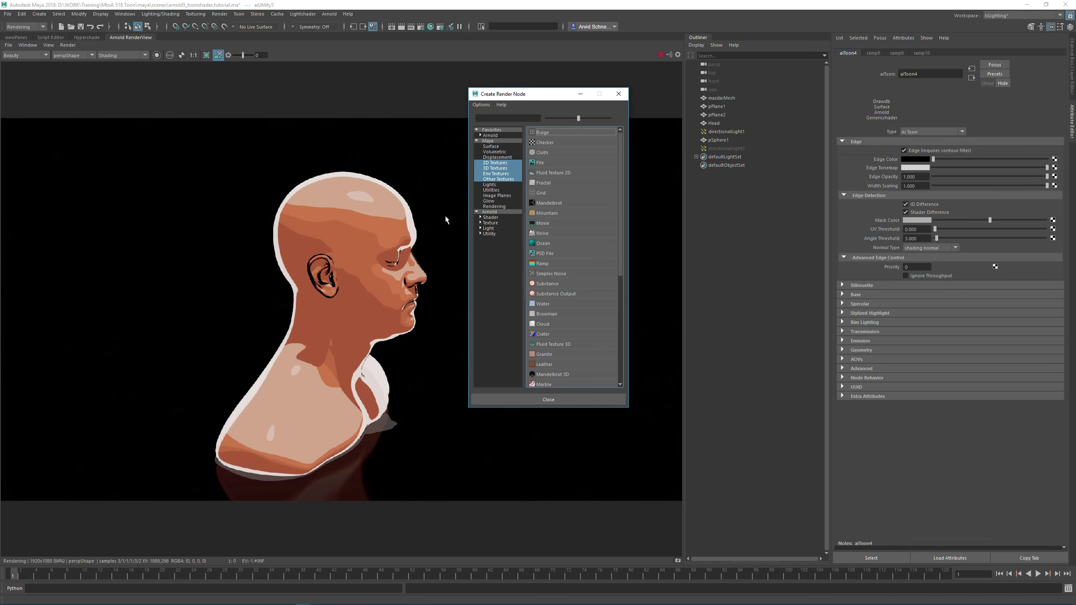
left_click(546, 263)
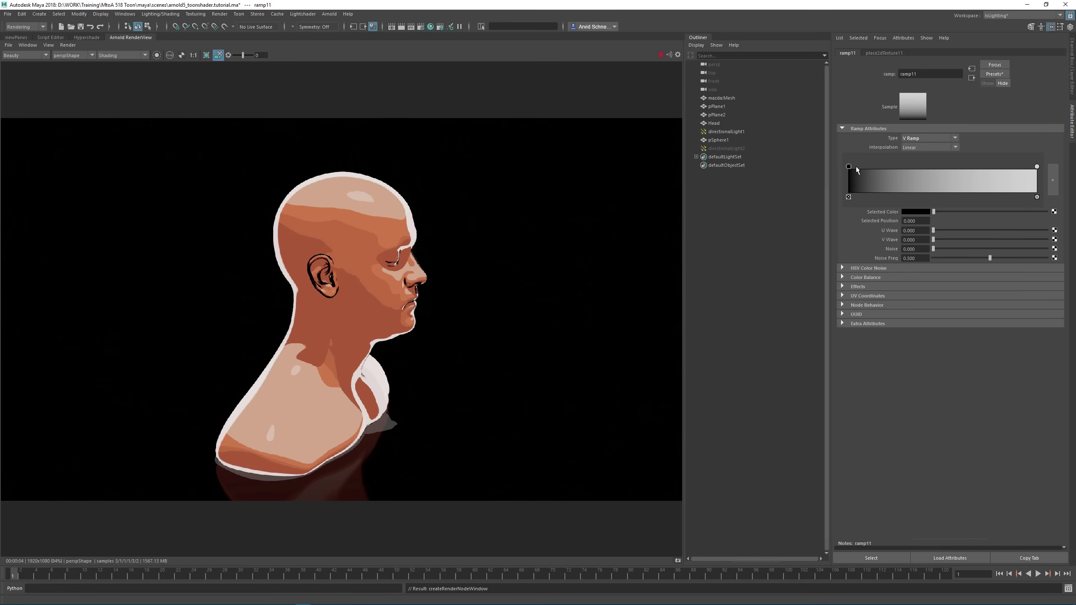
left_click_drag(847, 166, 851, 166)
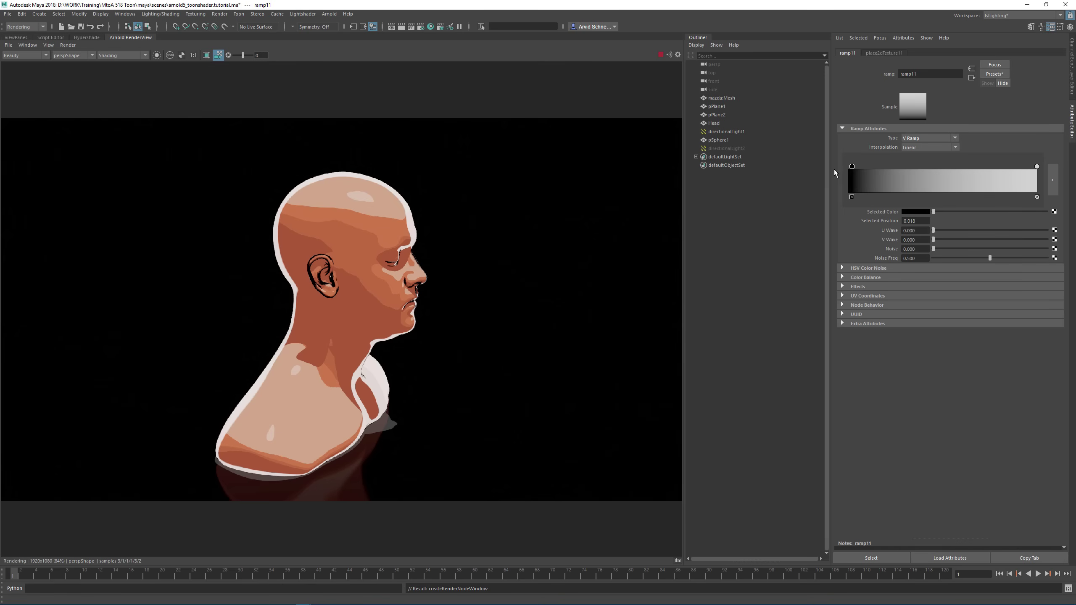
left_click(1053, 214)
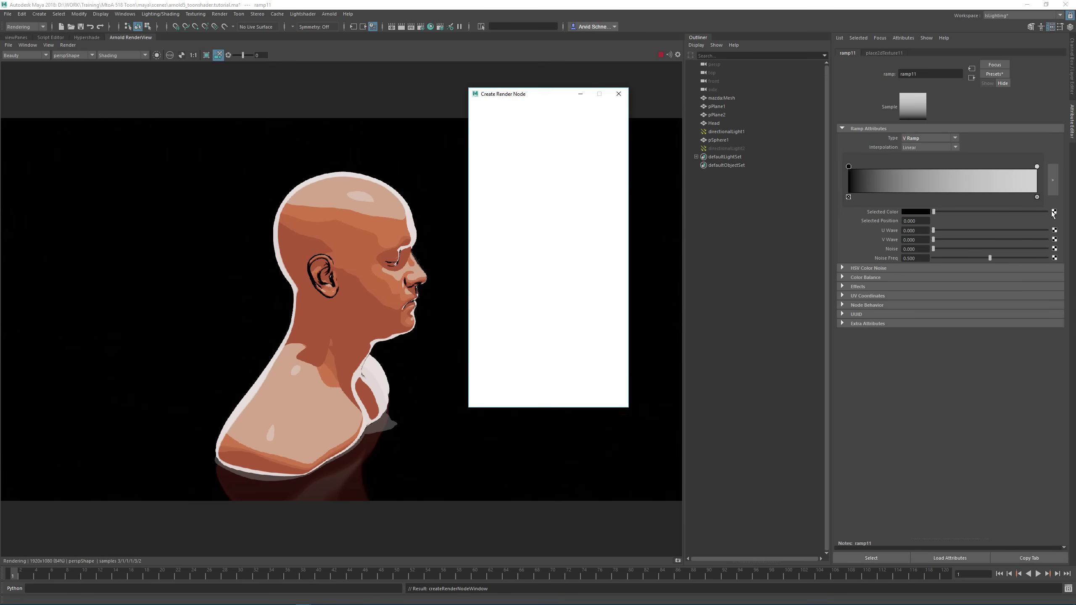
left_click(619, 94)
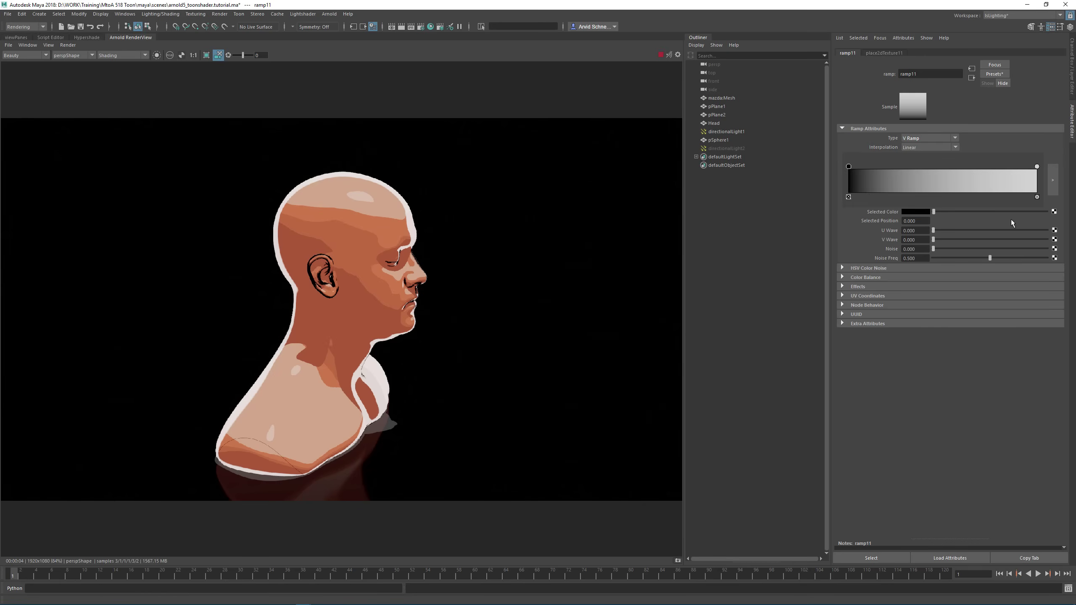
Map an Arnold aiFlakes texture to the ramp's first color stop and return to the ramp's attributes.
left_click(1053, 211)
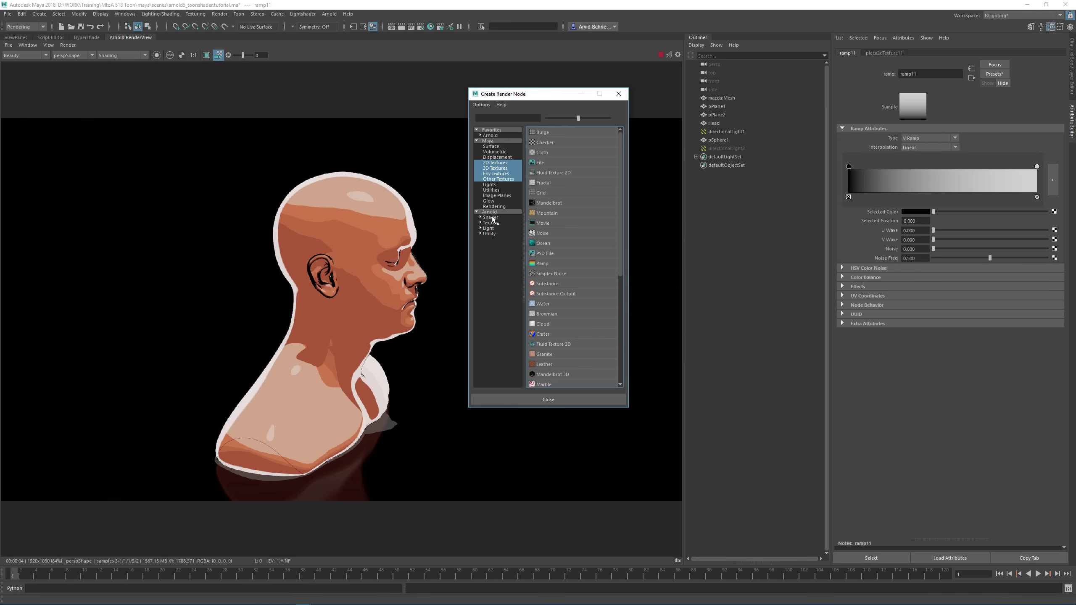
left_click(489, 233)
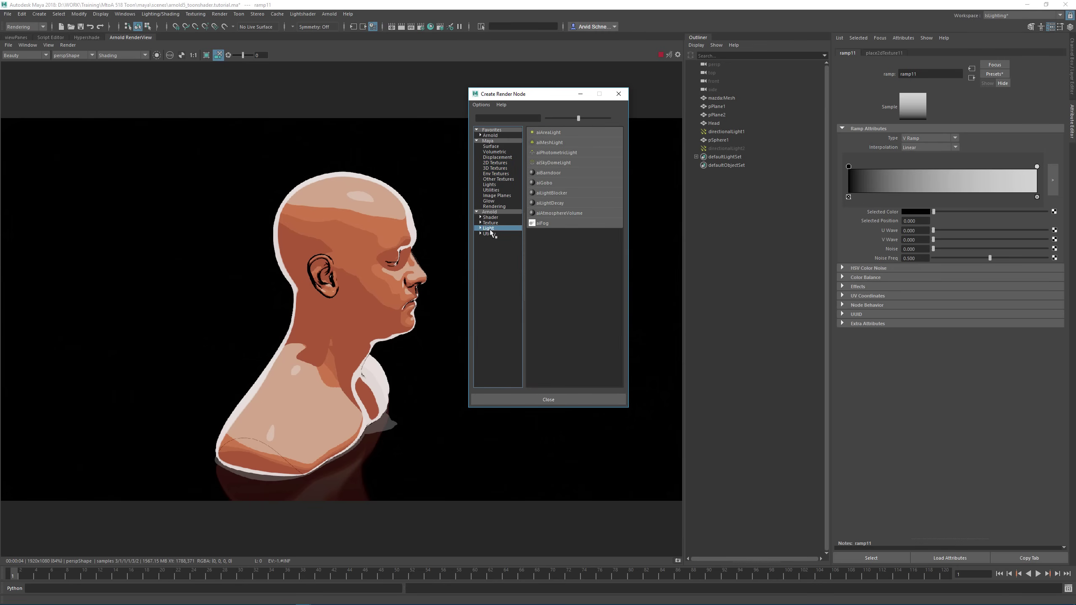
left_click(490, 222)
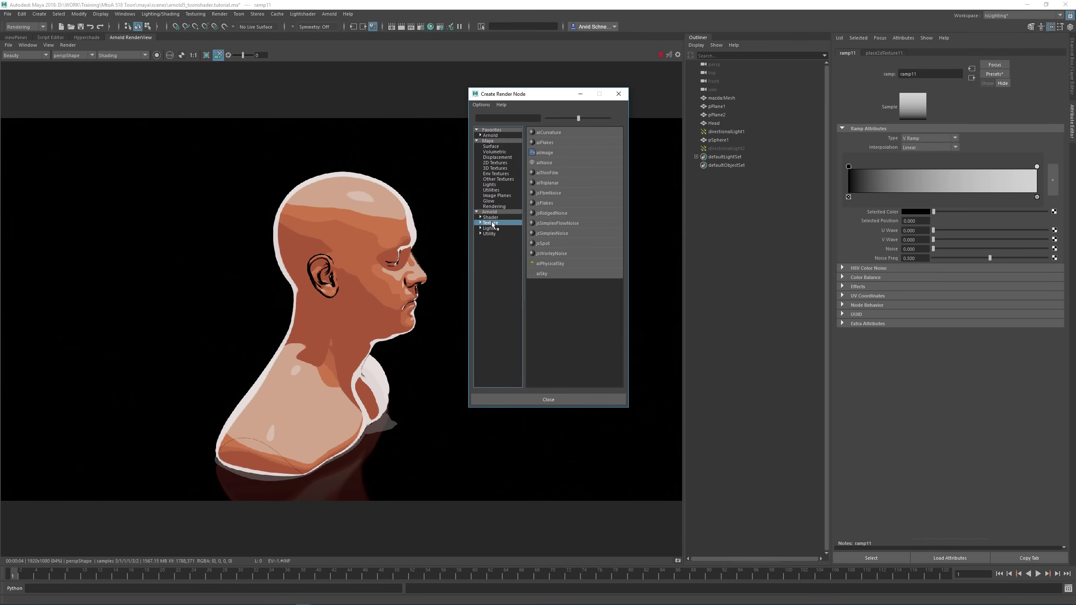
left_click(545, 143)
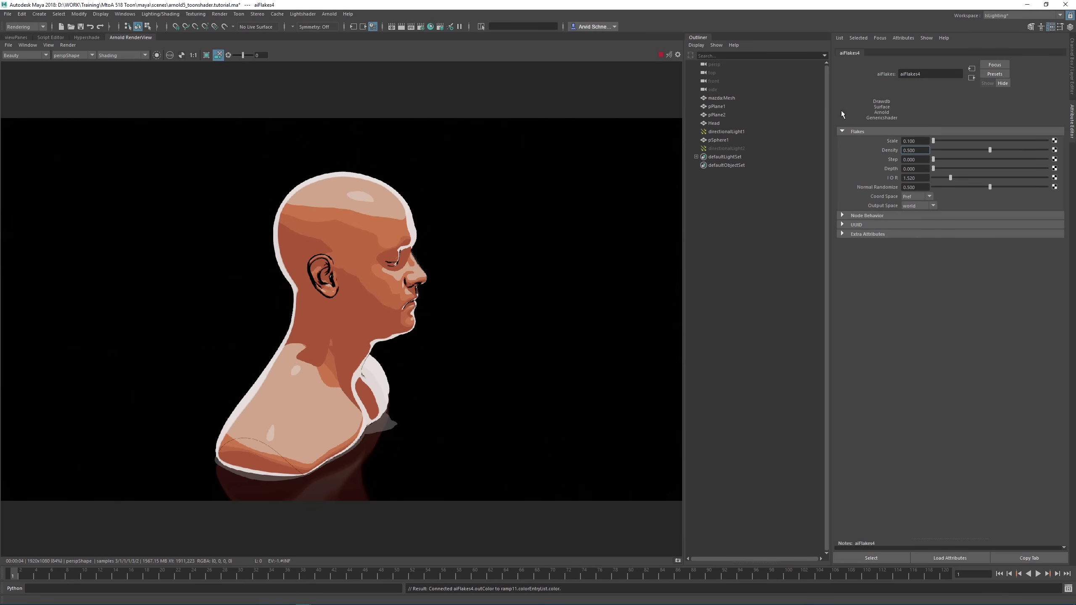
left_click(971, 79)
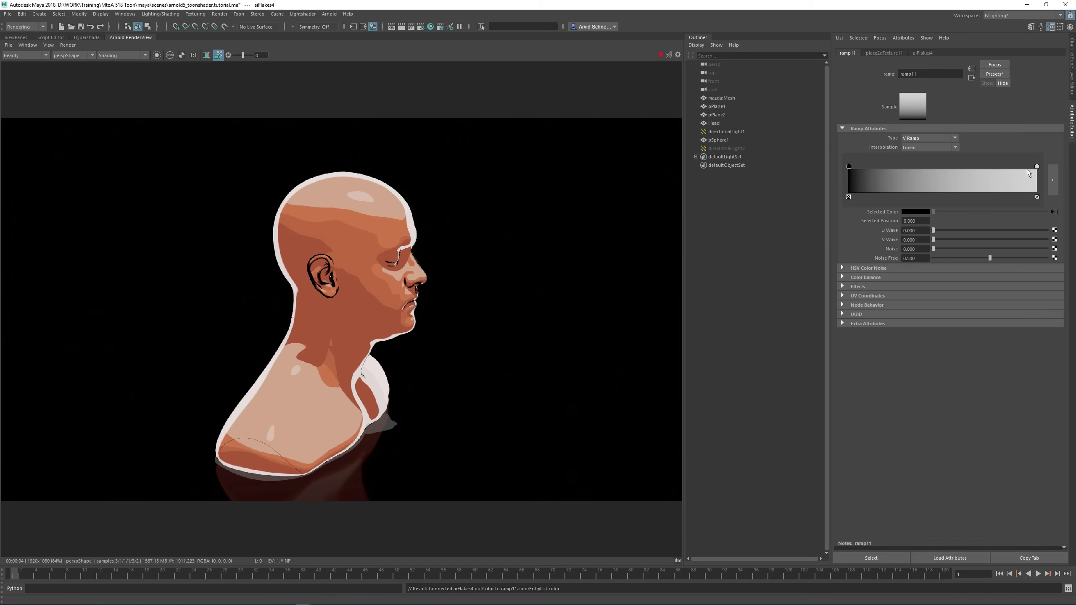
Add two intermediate color stops to the ramp and map a Checker texture to its end color.
left_click(904, 182)
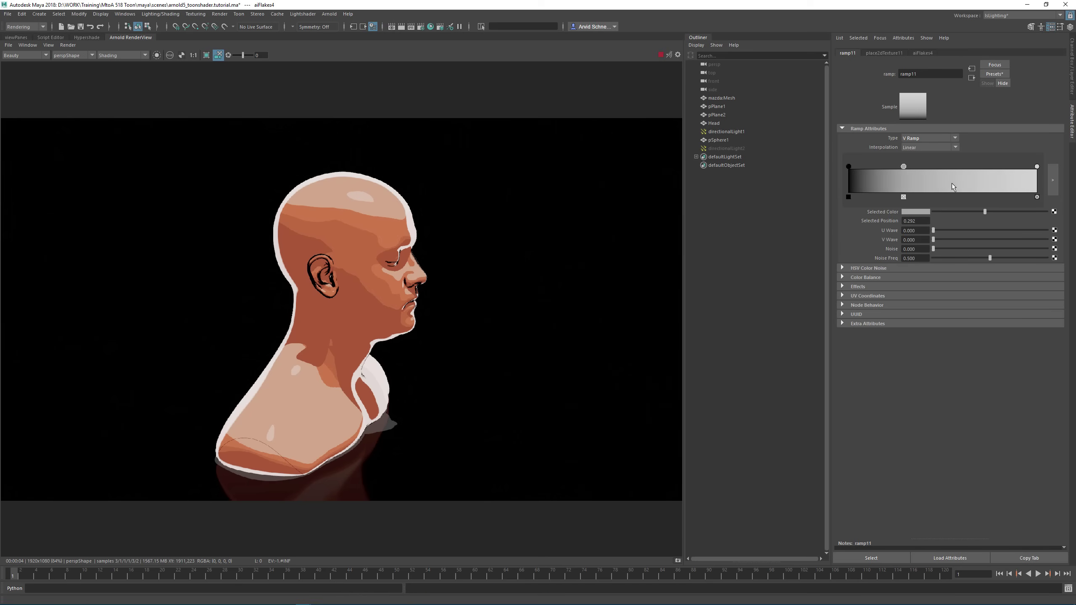
left_click(975, 182)
left_click_drag(1036, 166, 1022, 168)
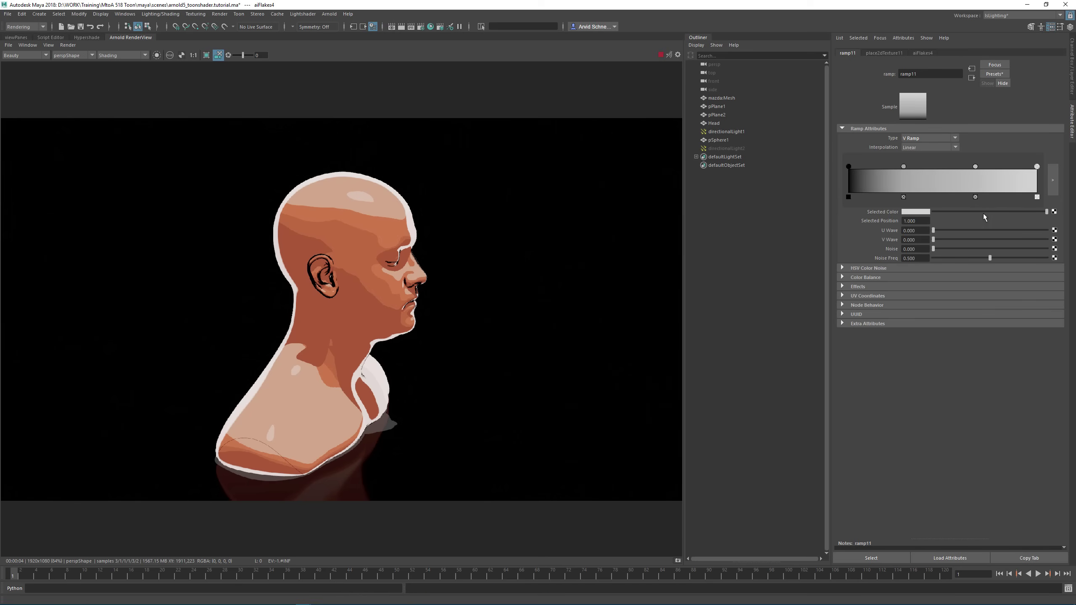
left_click(912, 212)
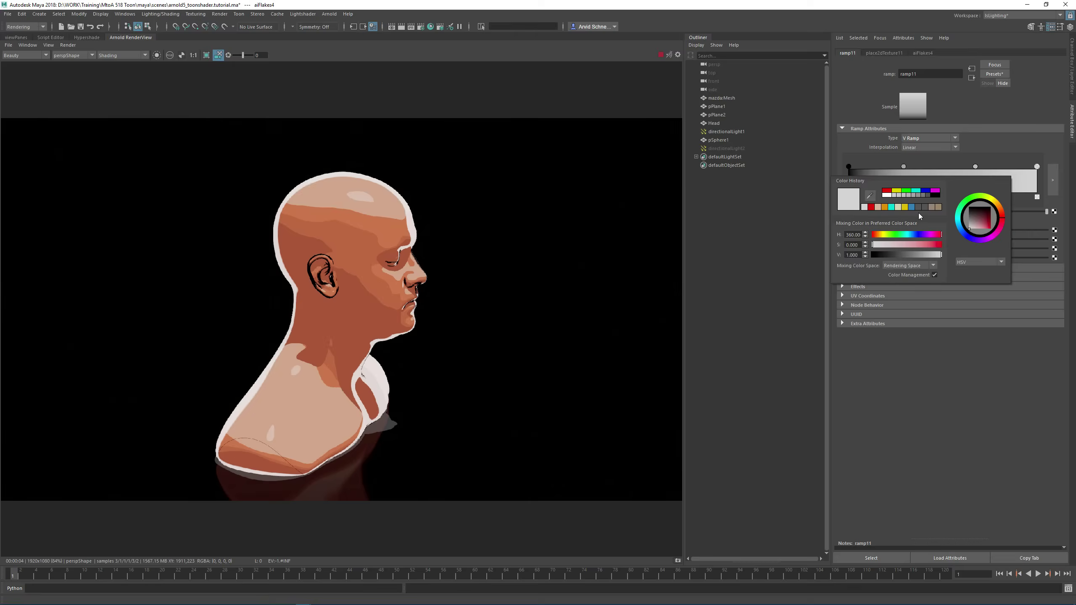
left_click(1054, 211)
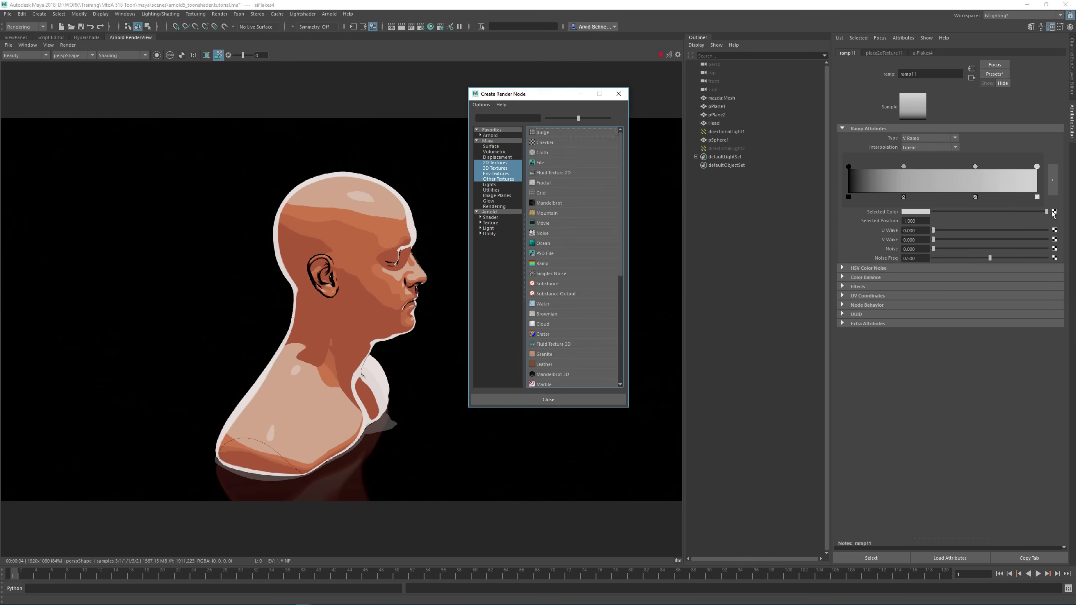
left_click(551, 142)
left_click(971, 78)
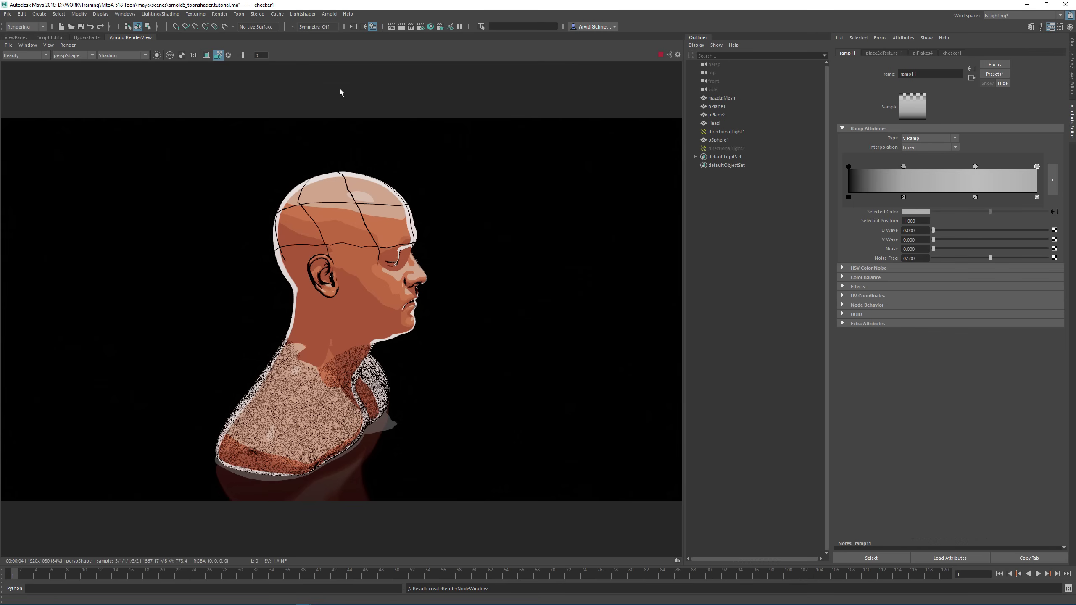
Show the resolution gate in the viewport, frame the bust inside it, and return to the render view.
left_click(677, 55)
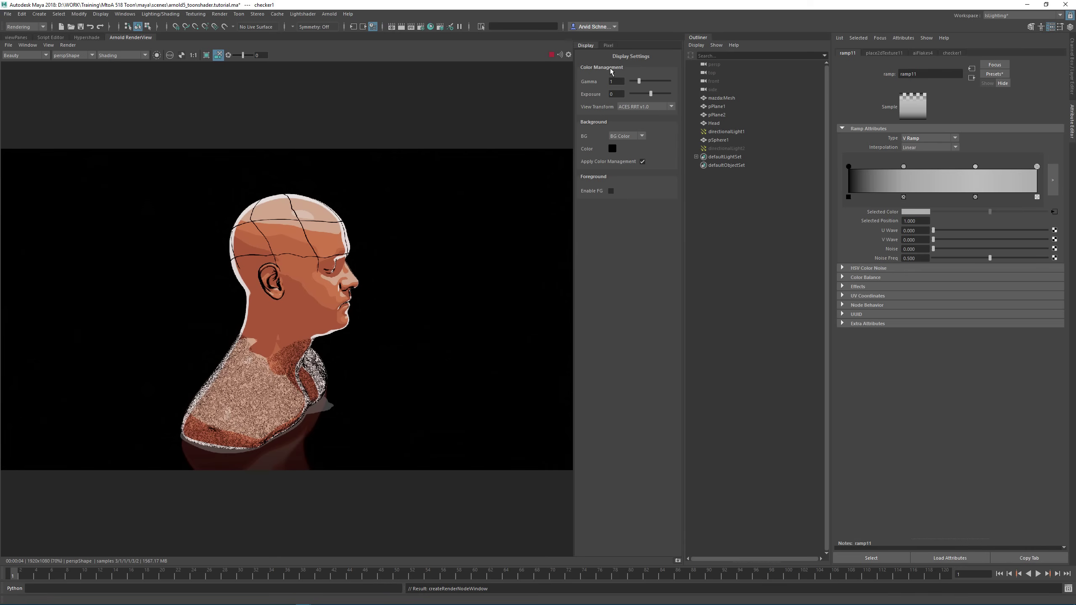
left_click(568, 55)
left_click(16, 38)
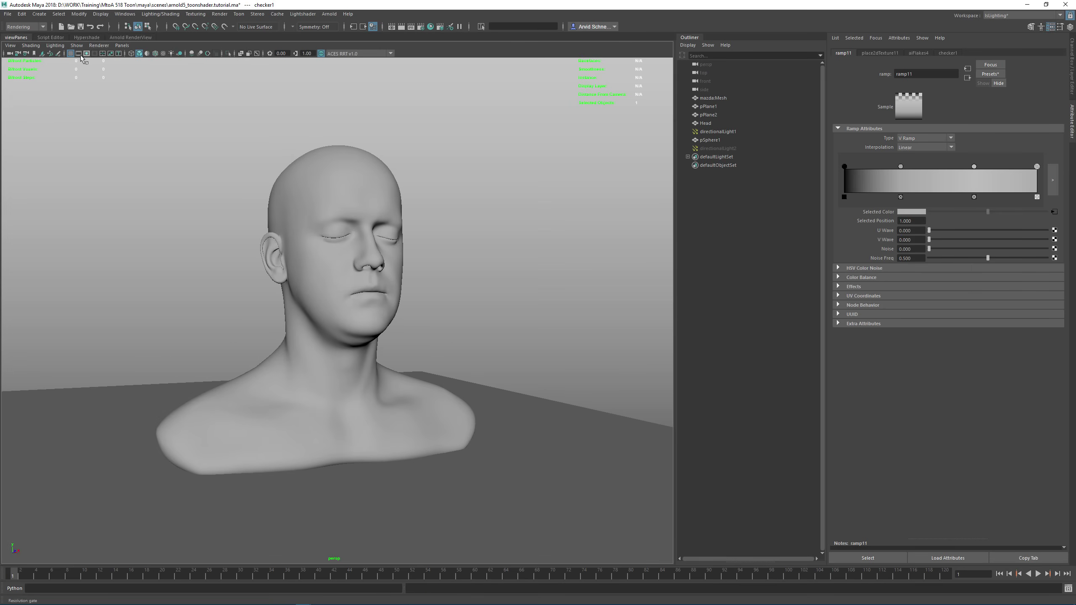
left_click(87, 53)
left_click_drag(247, 205, 254, 203, "alt")
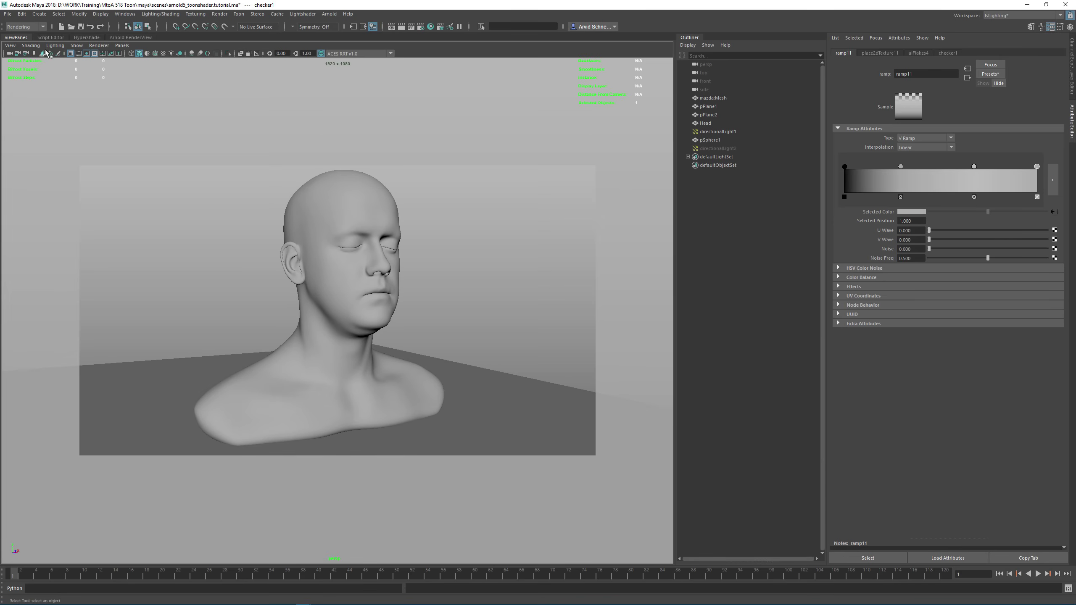
left_click(128, 37)
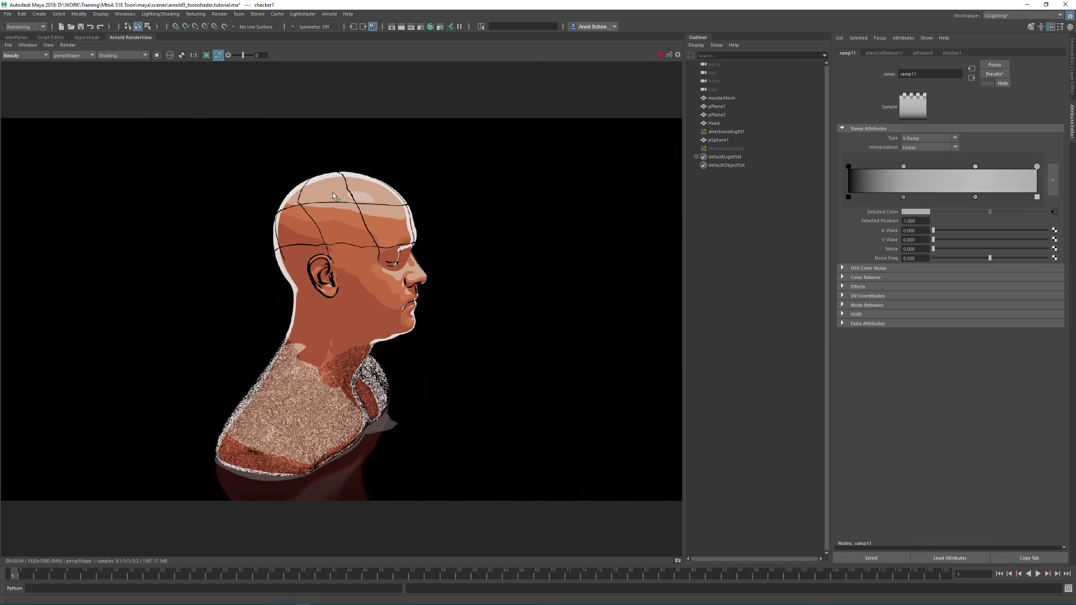
Lower the render view's test resolution to 960x540 and refresh the render from the three-quarter view.
left_click(49, 45)
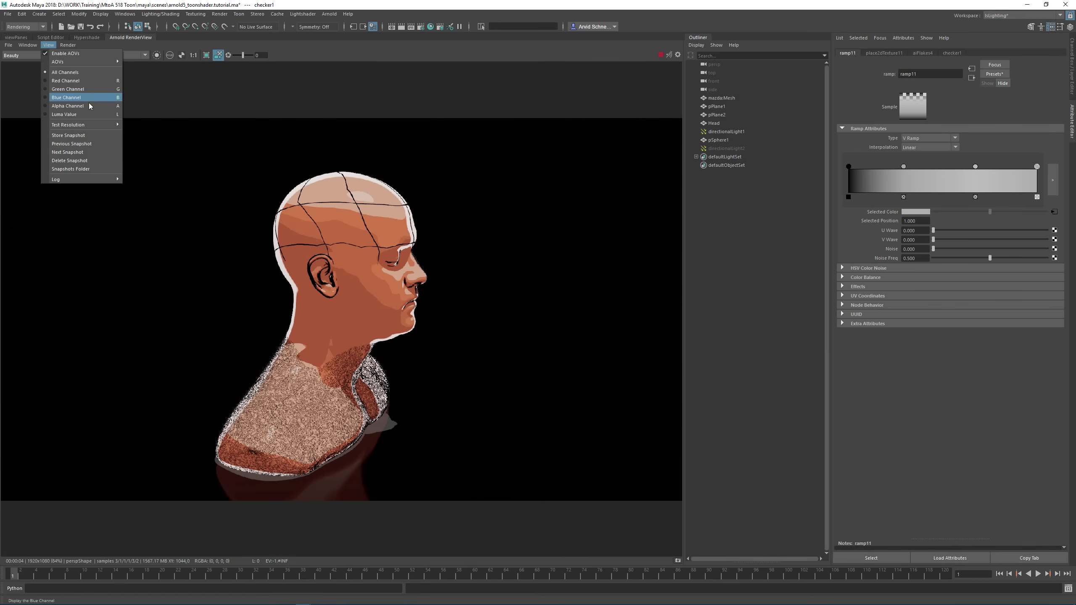
mouse_move(87, 128)
left_click(149, 149)
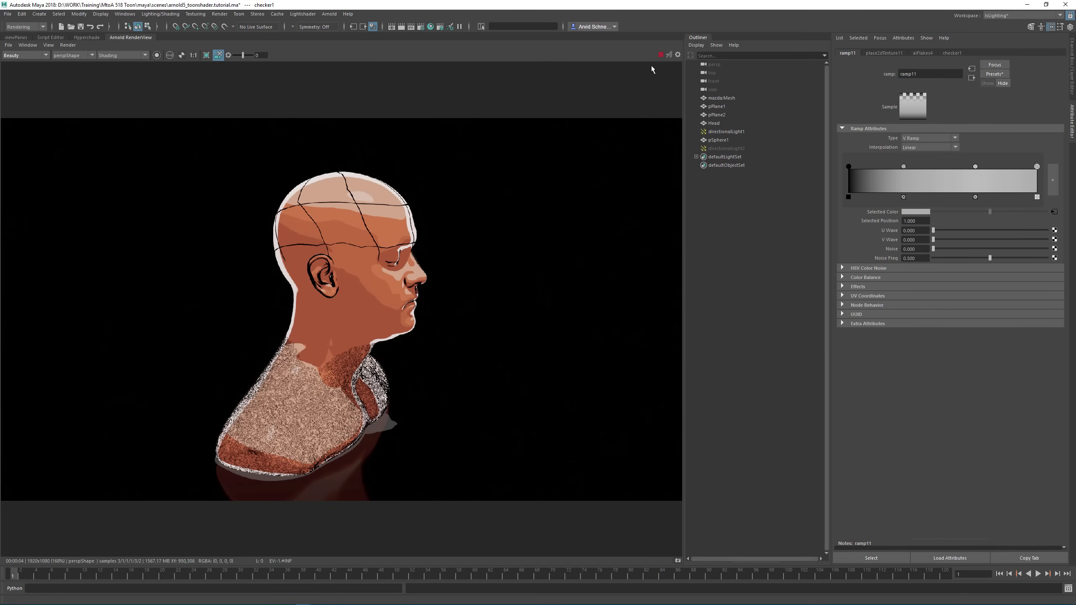
left_click(669, 55)
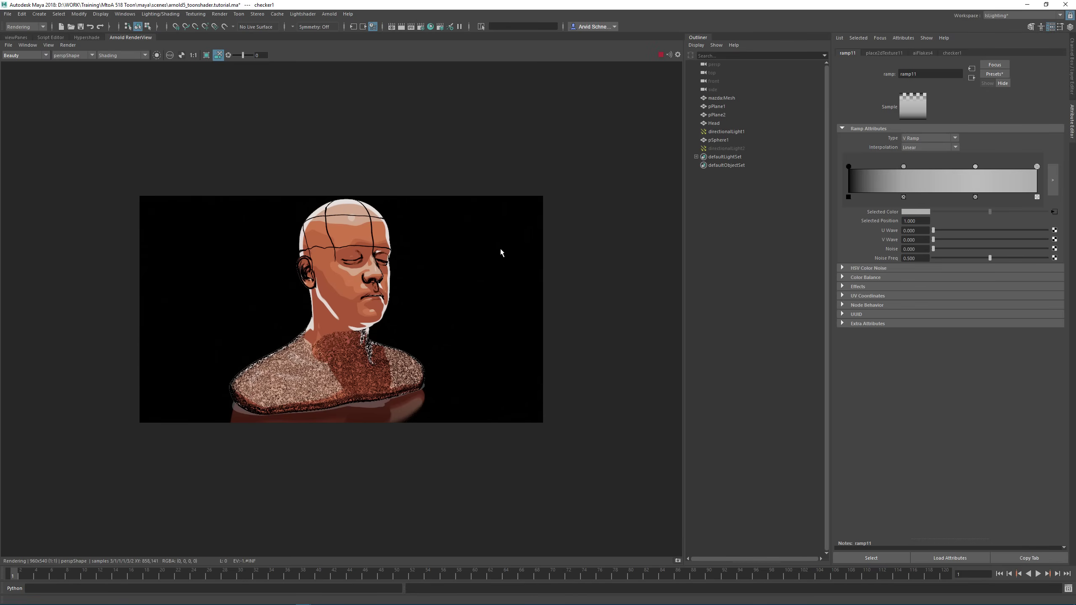
left_click(218, 55)
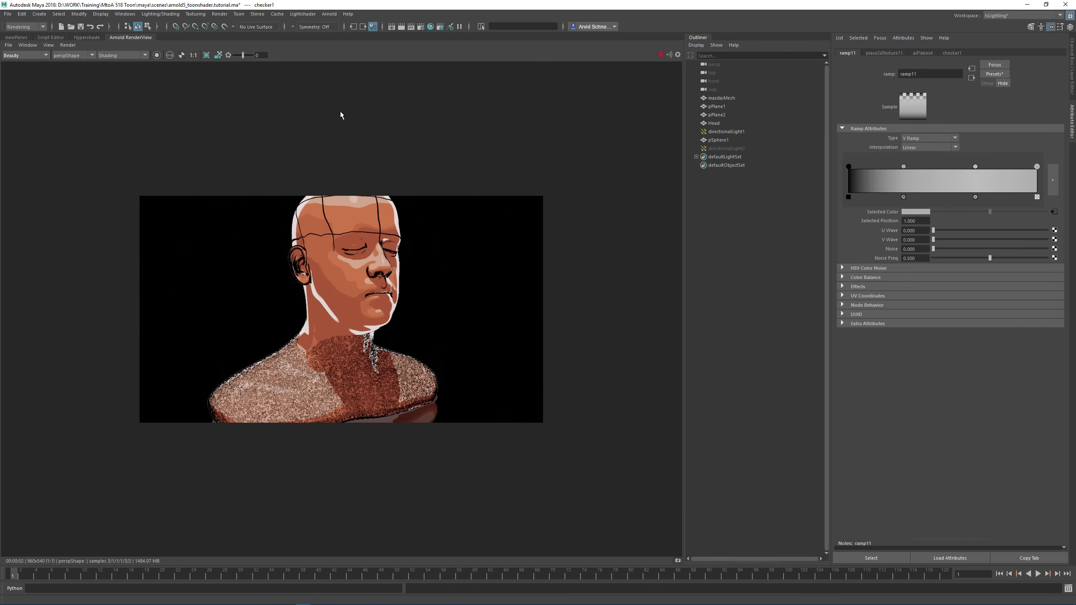
Reframe the camera so the whole bust fits the rendered image and enlarge the render.
left_click(16, 37)
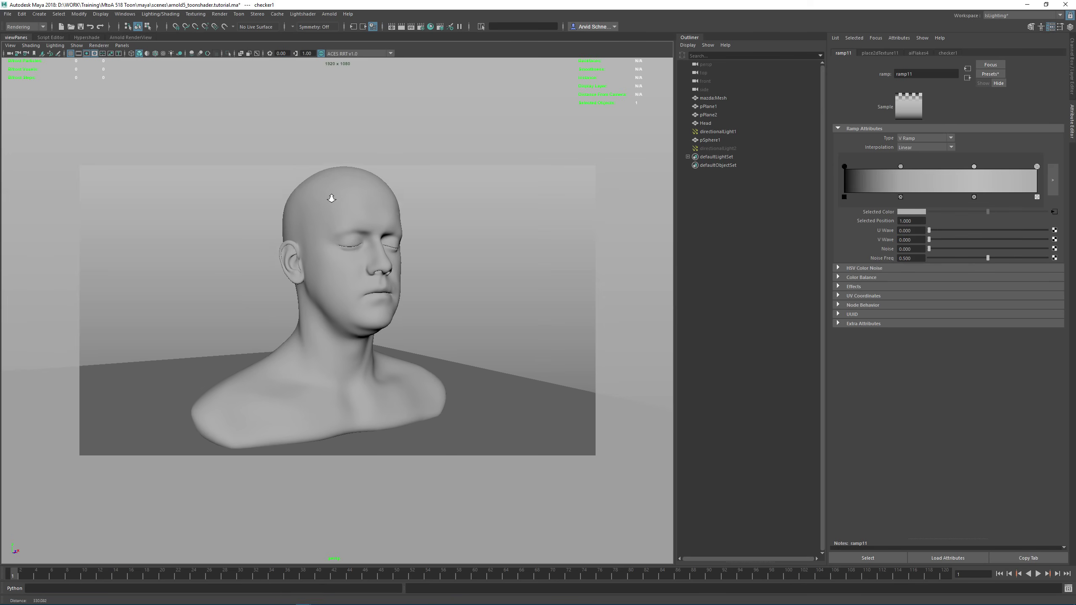
right_click_drag(288, 199, 329, 199, "alt")
left_click(130, 37)
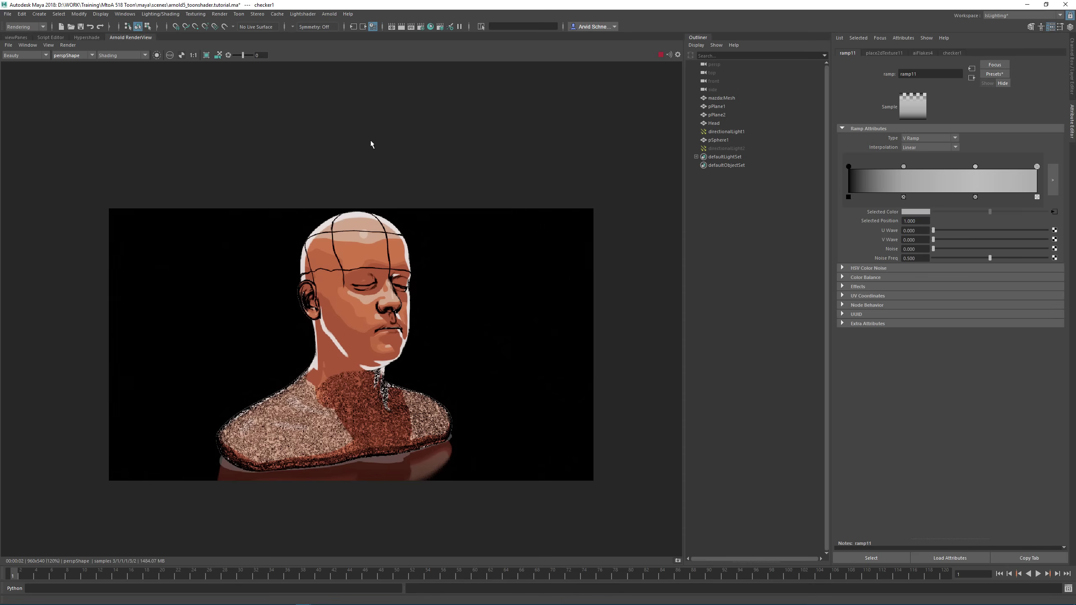
scroll(517, 226, "up", 3)
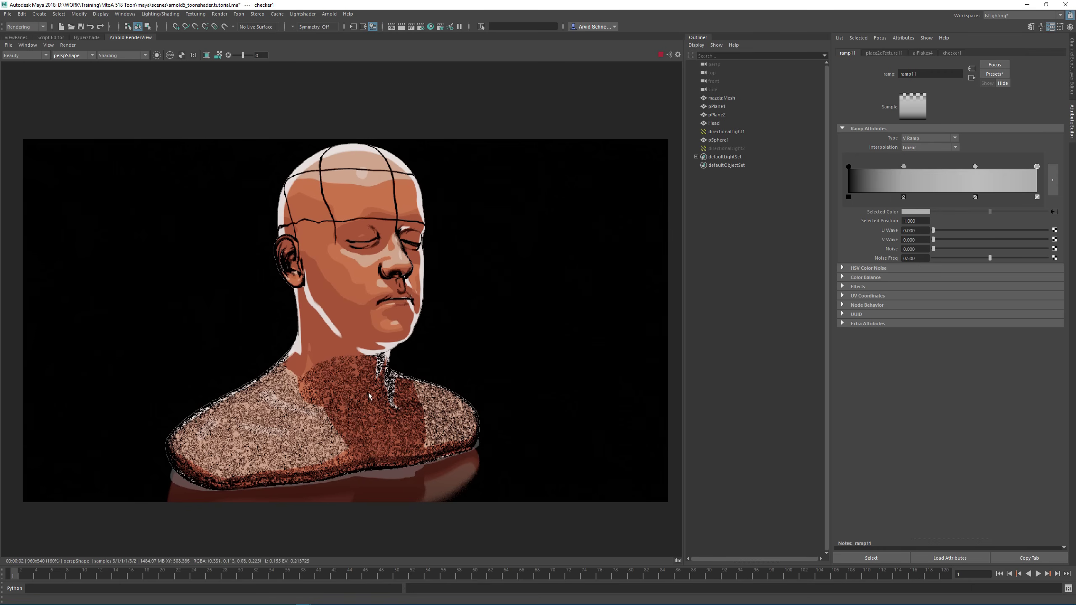
Open the flakes texture from the ramp's first color stop and set its scale to 1.5.
left_click(849, 180)
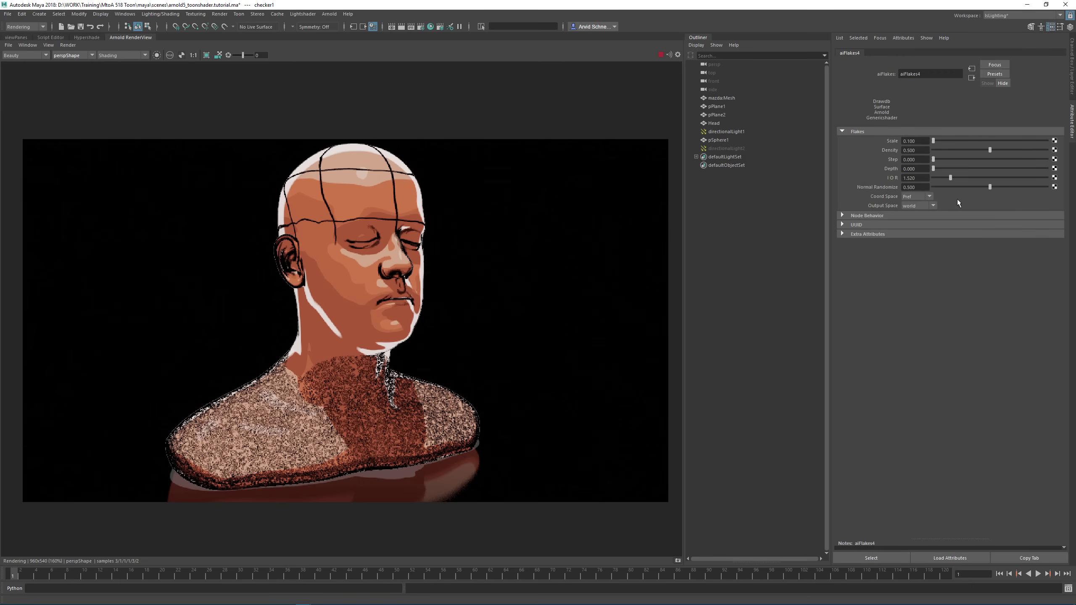
left_click(917, 141)
type("1.5")
key("Return")
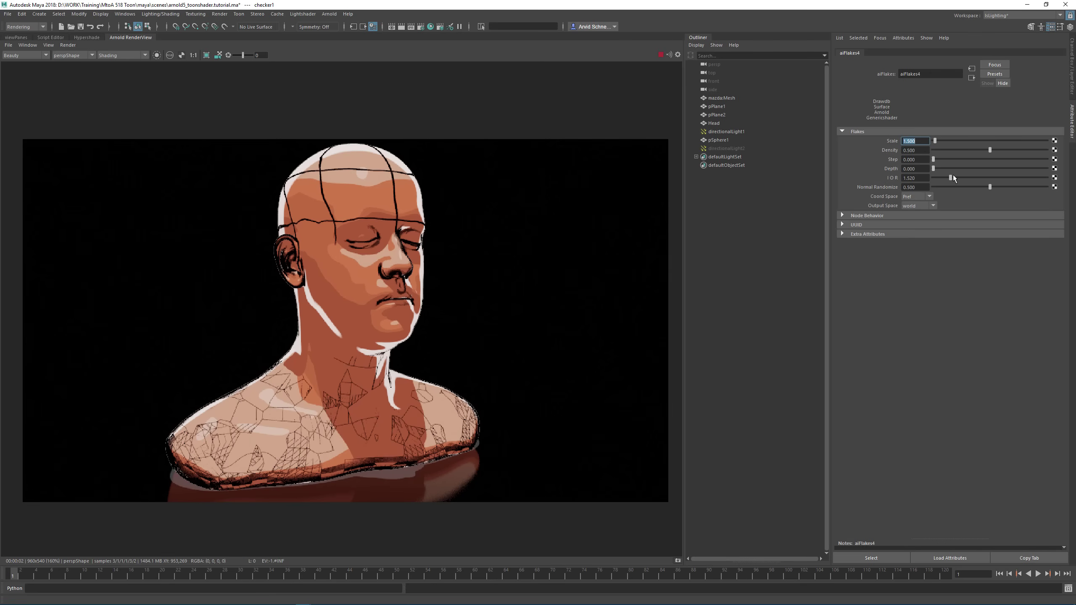
Set the flakes texture's density to 0.8 and its normal randomize to about 0.32.
key("Tab")
type("0.8")
key("Return")
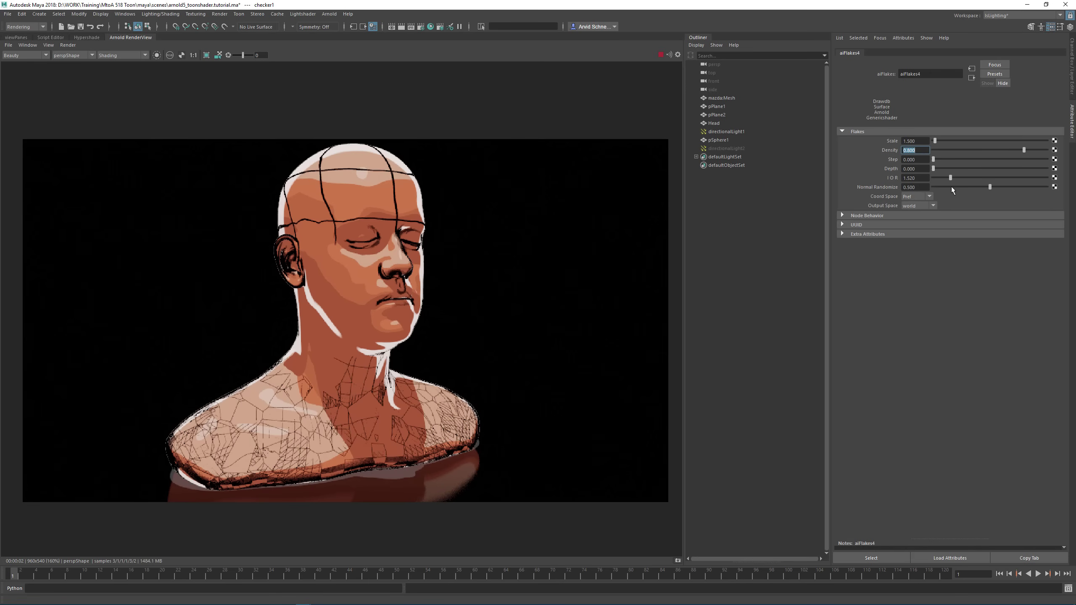
left_click(969, 187)
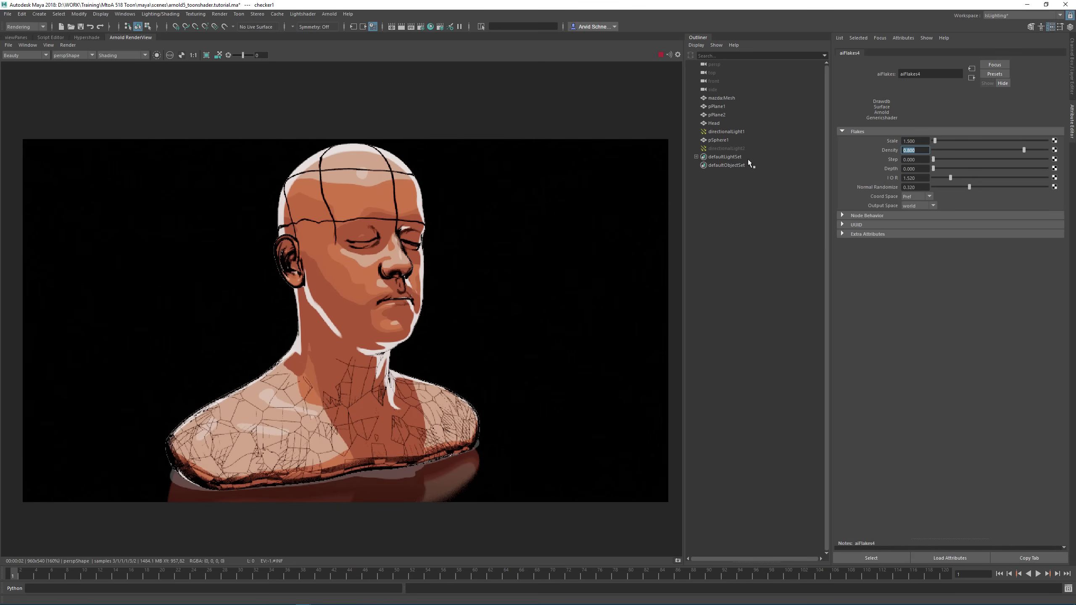
Open the checker texture on the ramp's end color and set its placement's Repeat UV to 25 by 25.
left_click(971, 77)
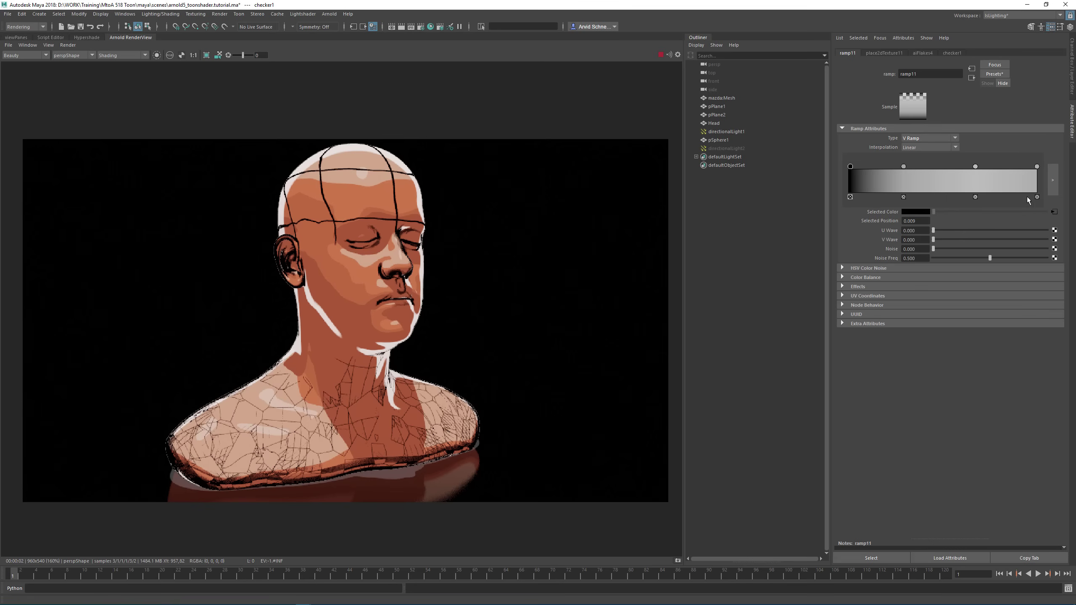
left_click(1037, 166)
left_click(1054, 211)
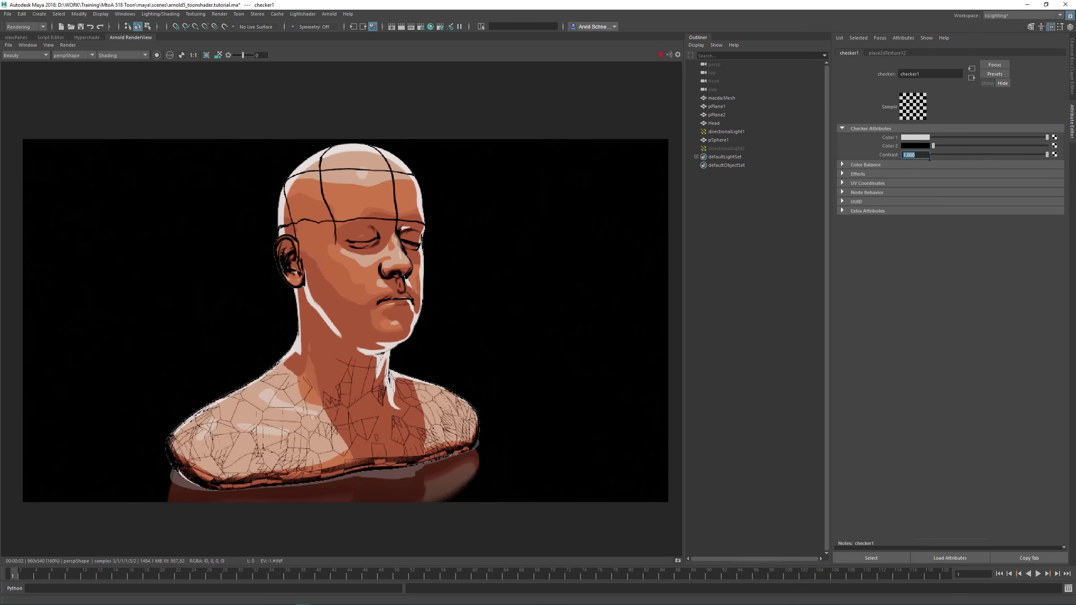
left_click(885, 53)
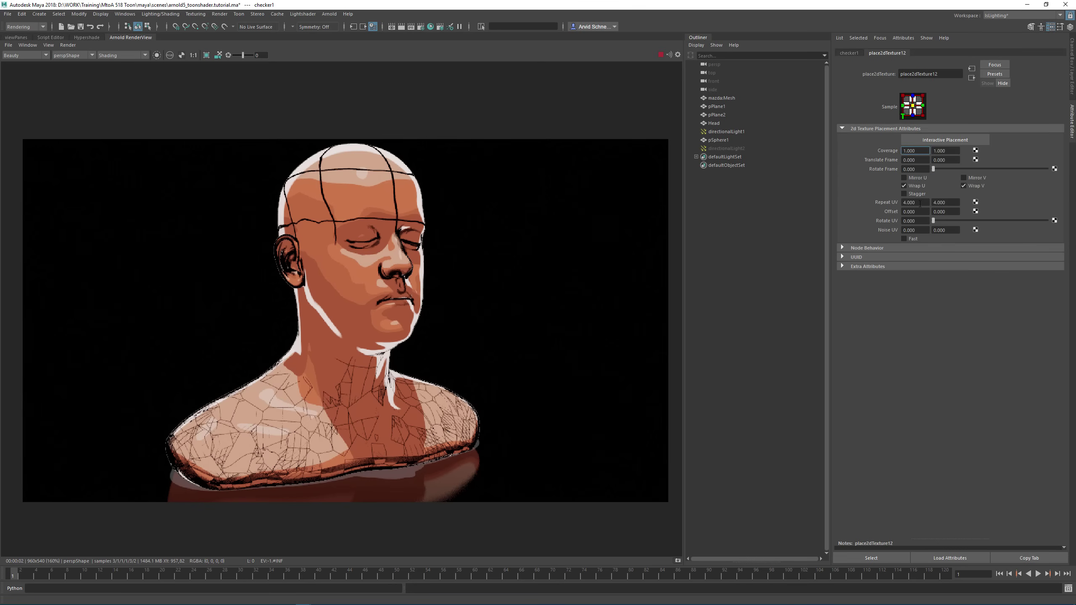
left_click_drag(919, 204, 877, 205)
key("Tab")
type("25")
key("Return")
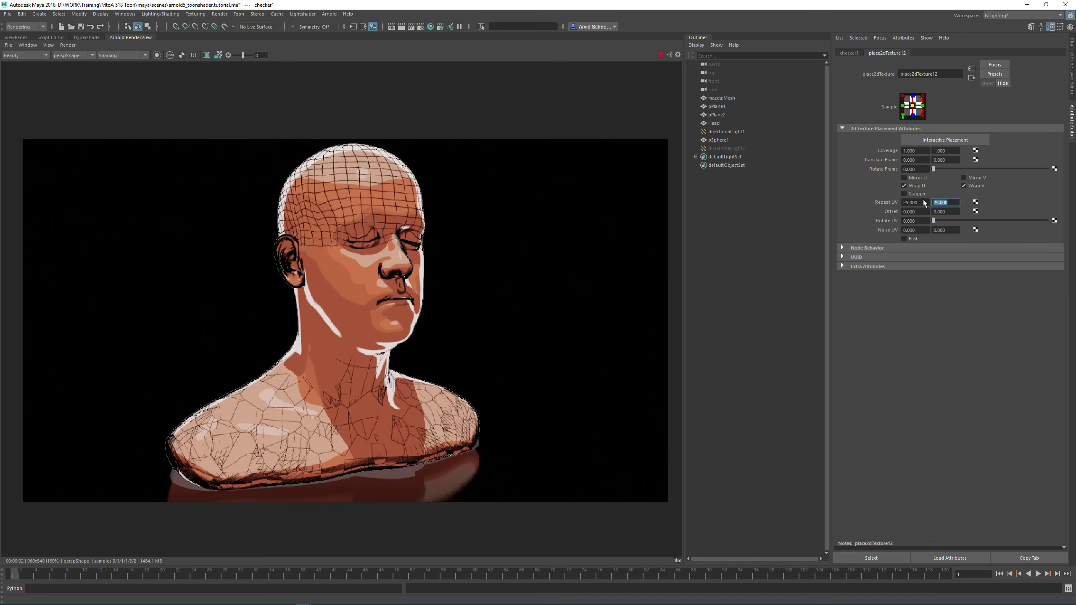
Return from the checker's texture placement to the attributes of the ramp driving the mask color.
left_click(970, 77)
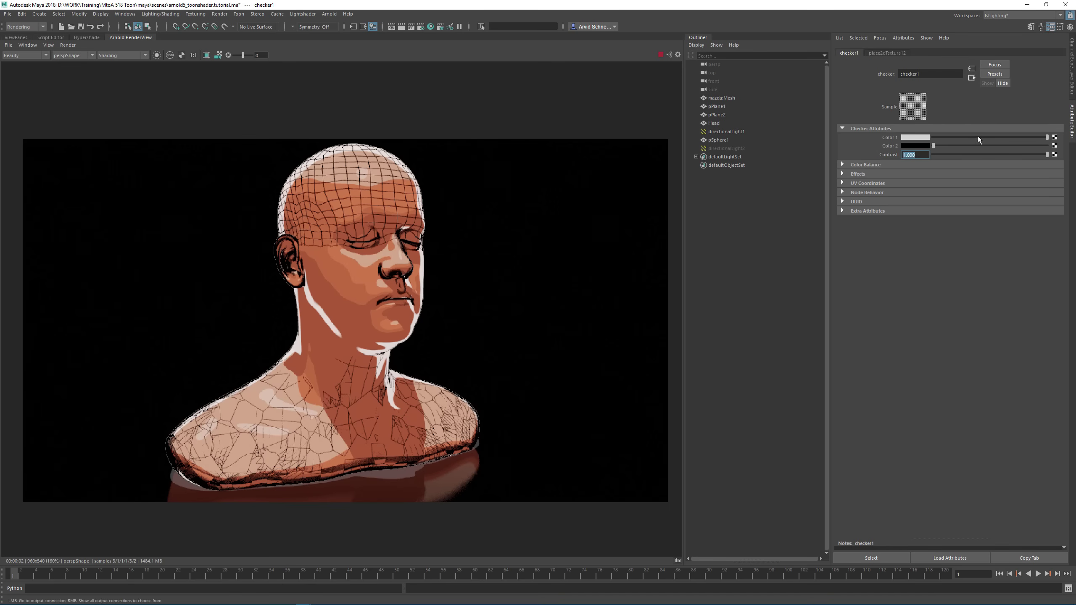
left_click(971, 78)
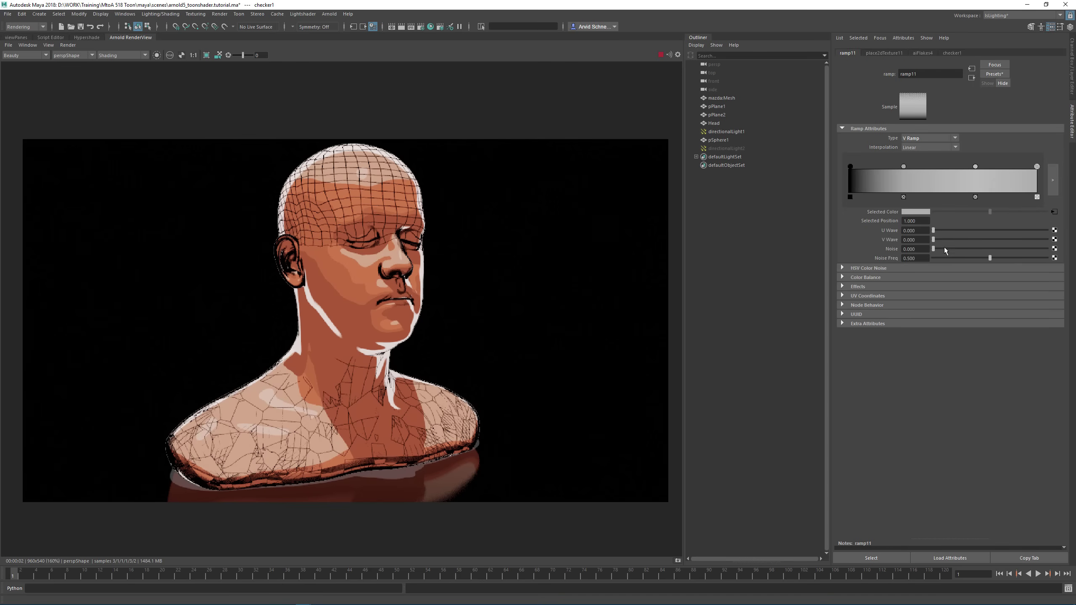
Try ramp Noise values of about 0.14 and 0.36, and reset the Noise to 0.
left_click_drag(944, 249, 948, 250)
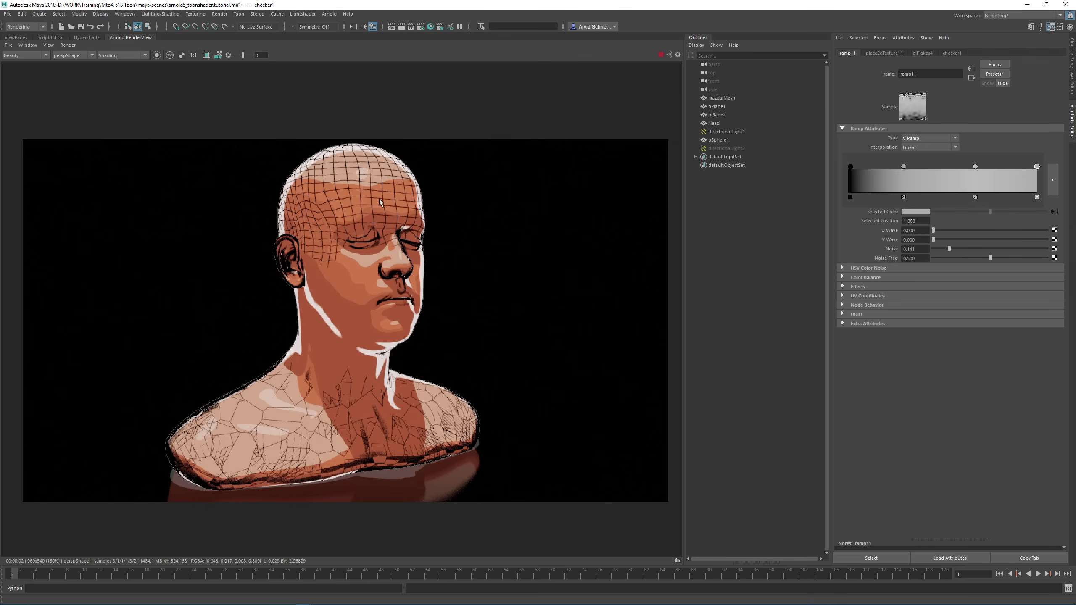
left_click(976, 249)
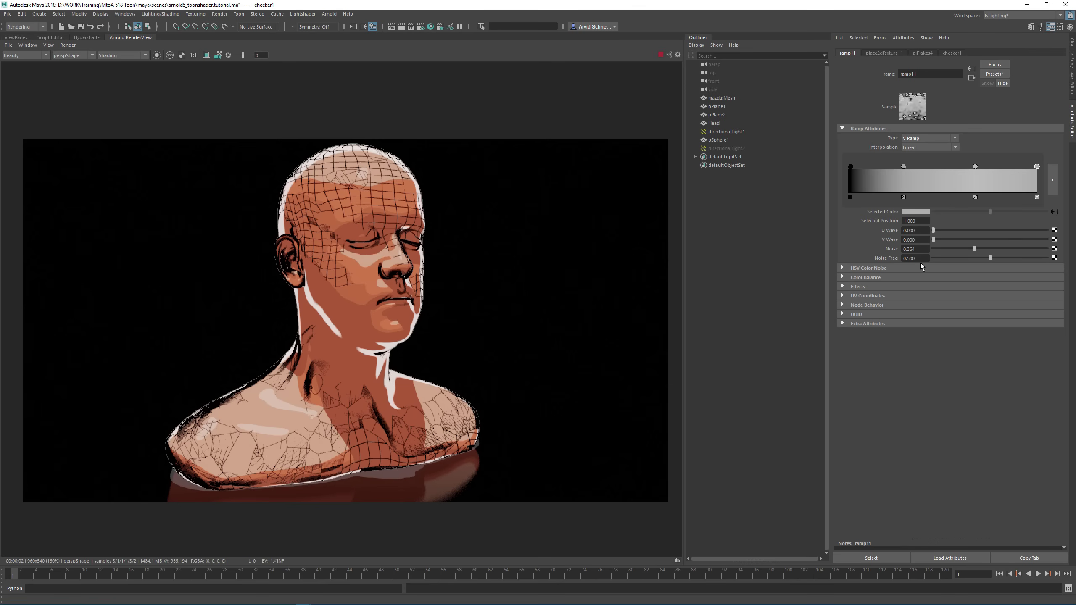
double_click(915, 249)
type("0")
key("Return")
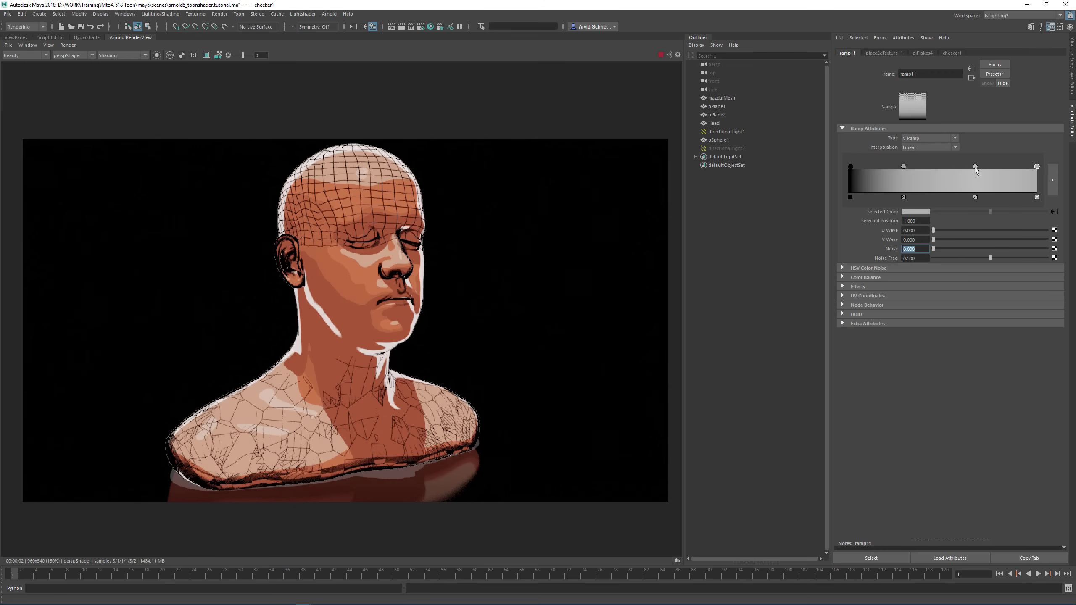
Move the ramp's third color stop to position 0.463 so the checker pattern reaches farther down the face.
left_click_drag(975, 167, 936, 169)
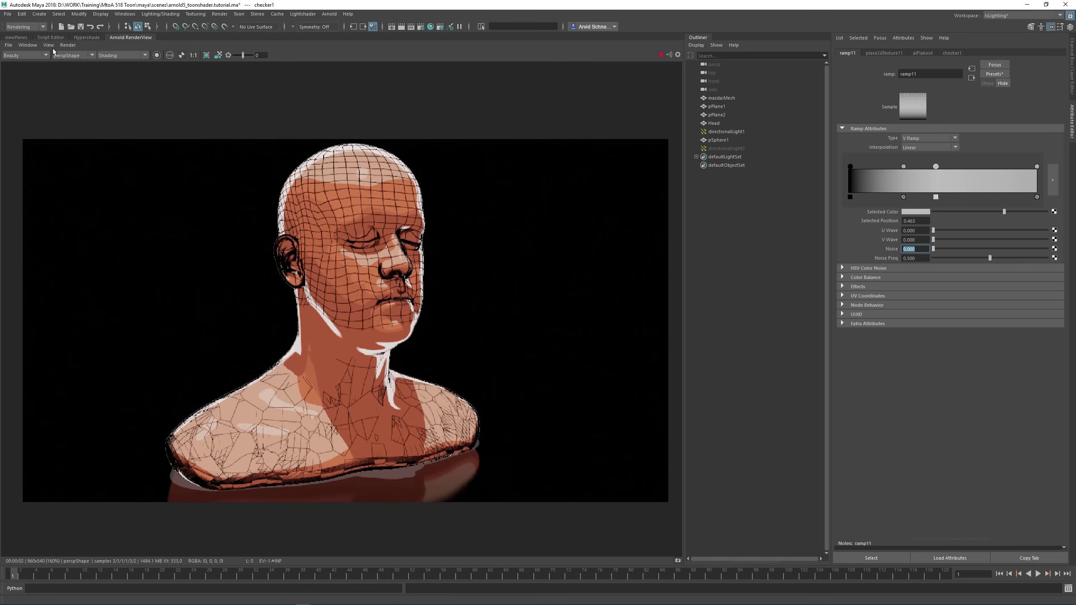
Inspect the RGBA_Beauty and RGBA_Edges passes of the render, including the edges' alpha, and return to the Beauty output.
left_click(16, 56)
left_click(17, 68)
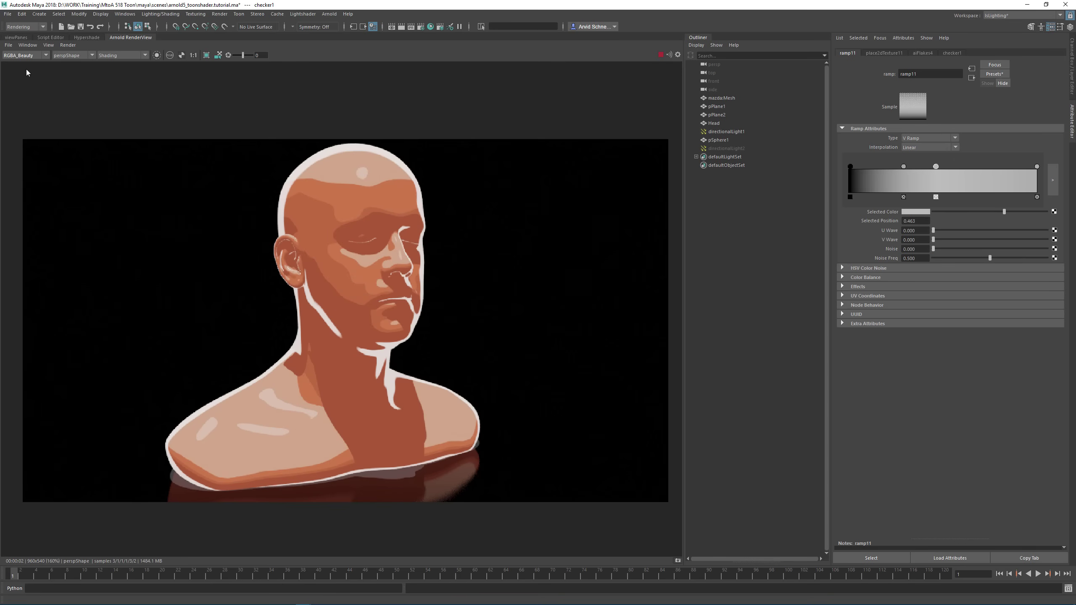
left_click(21, 55)
left_click(26, 74)
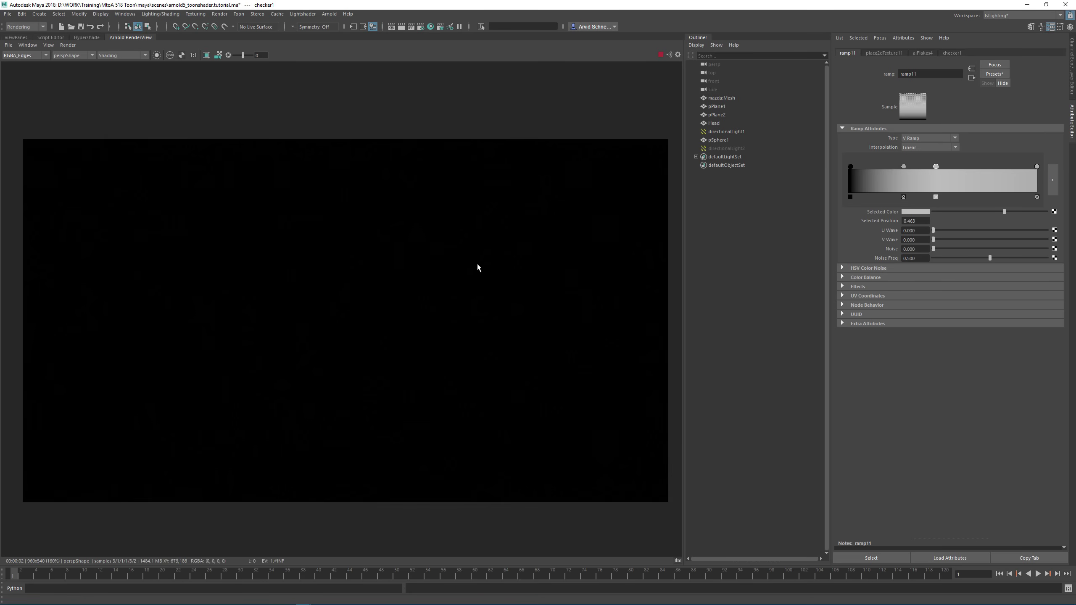
key("a")
key("a")
key("a")
key("a")
key("a")
key("a")
key("a")
left_click(25, 55)
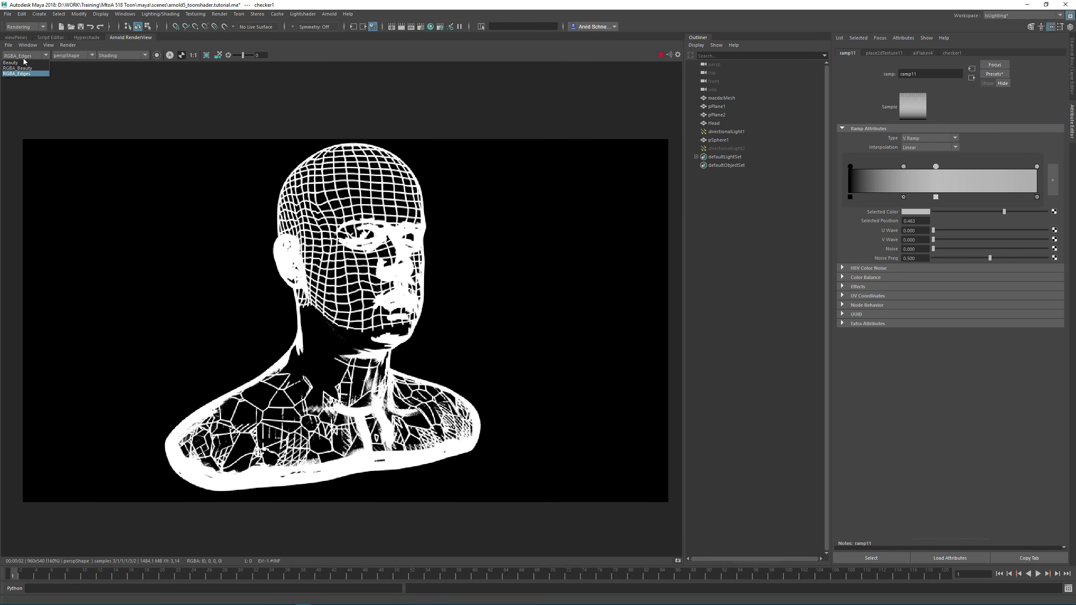
left_click(17, 66)
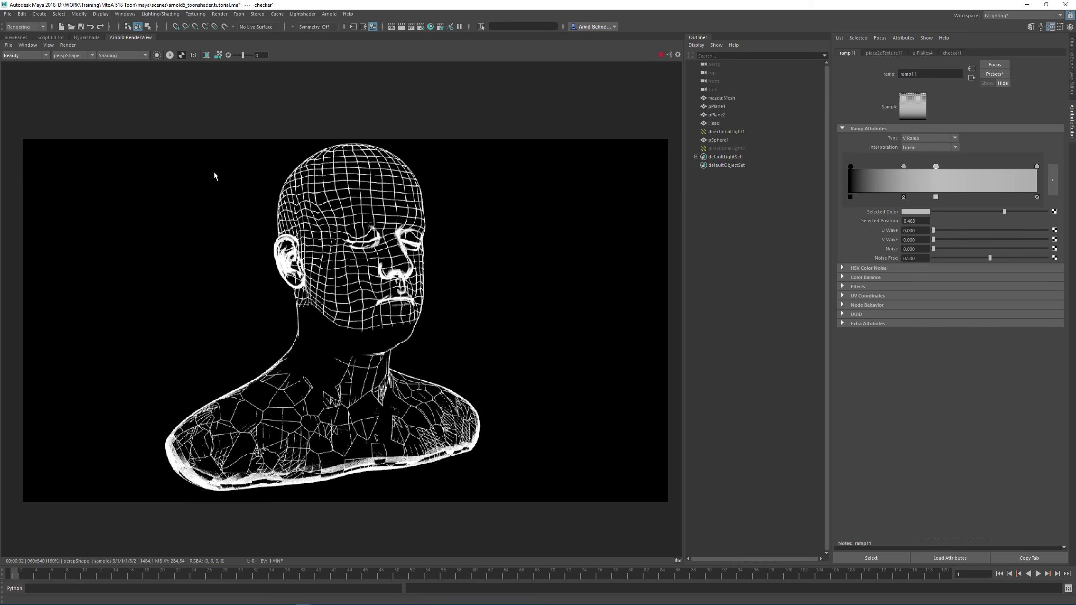
key("a")
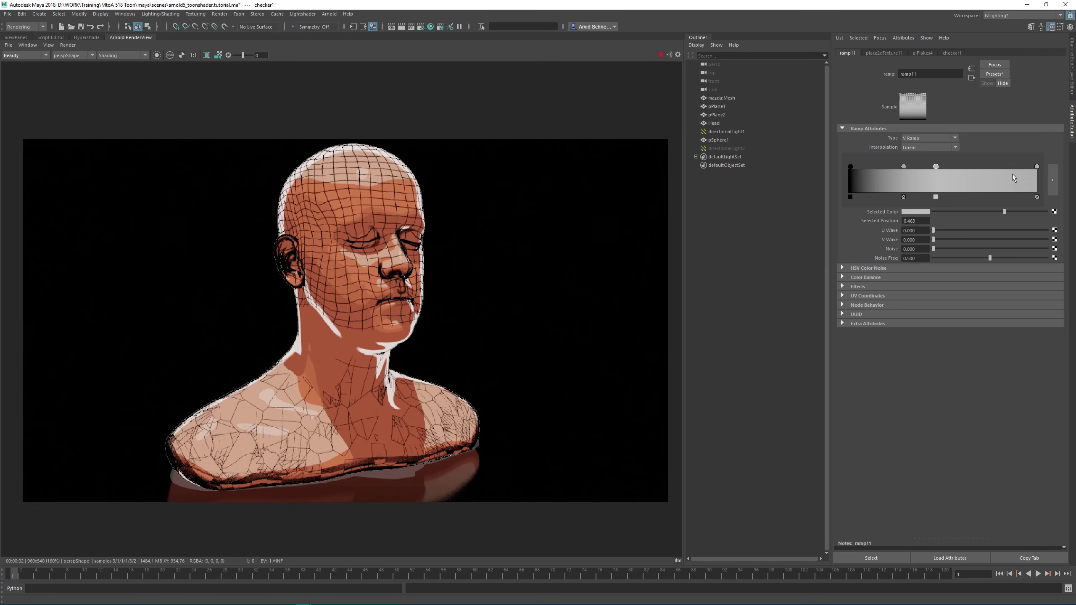
Select the ramp and graph its input and output connections in the Hypershade.
left_click(87, 37)
left_click(26, 59)
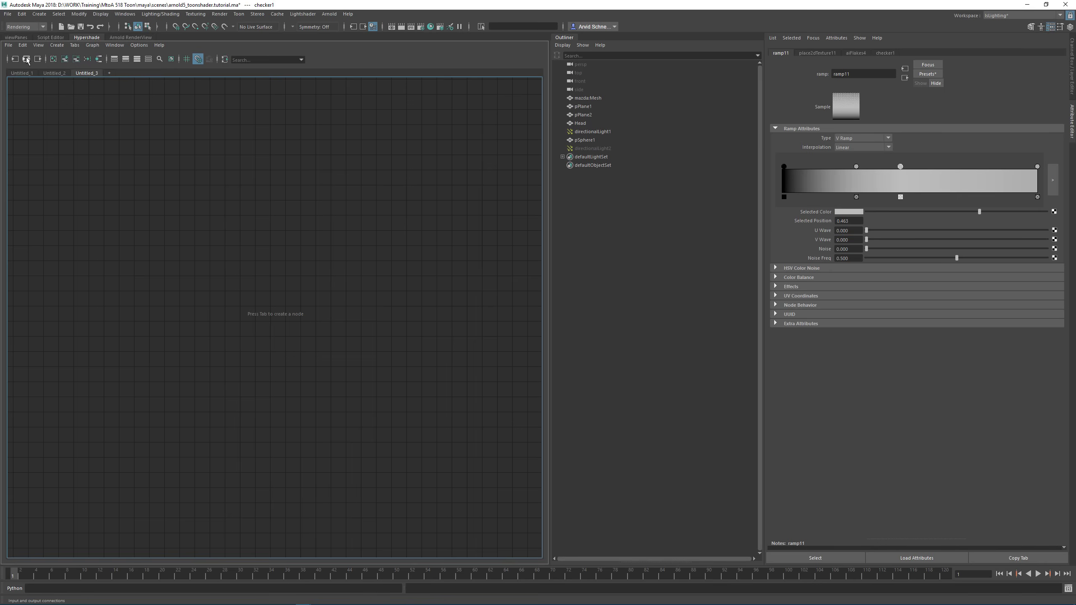
left_click(815, 557)
left_click(26, 59)
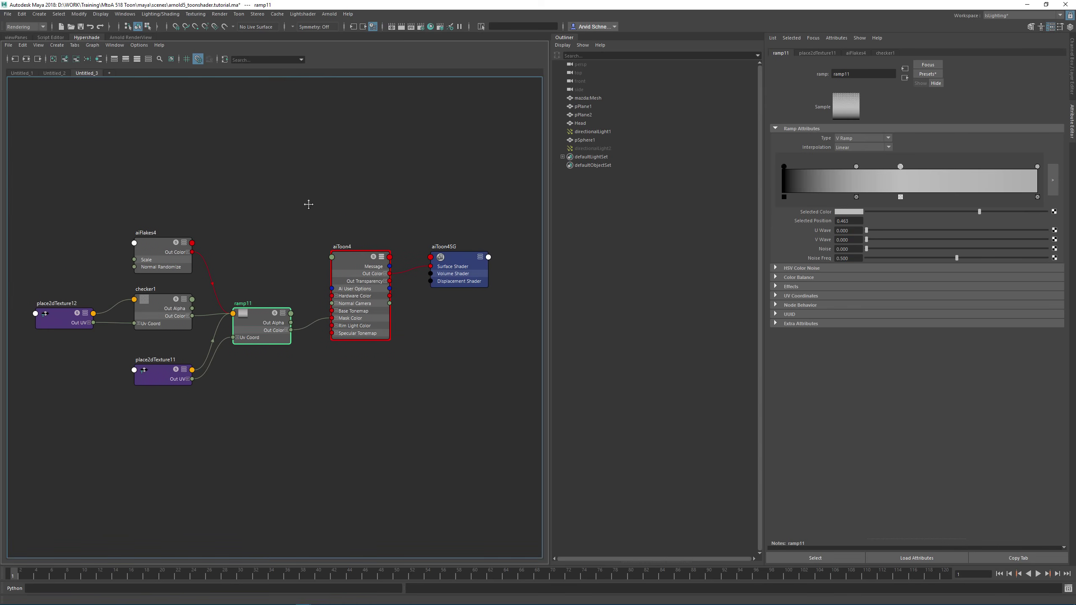
left_click(130, 37)
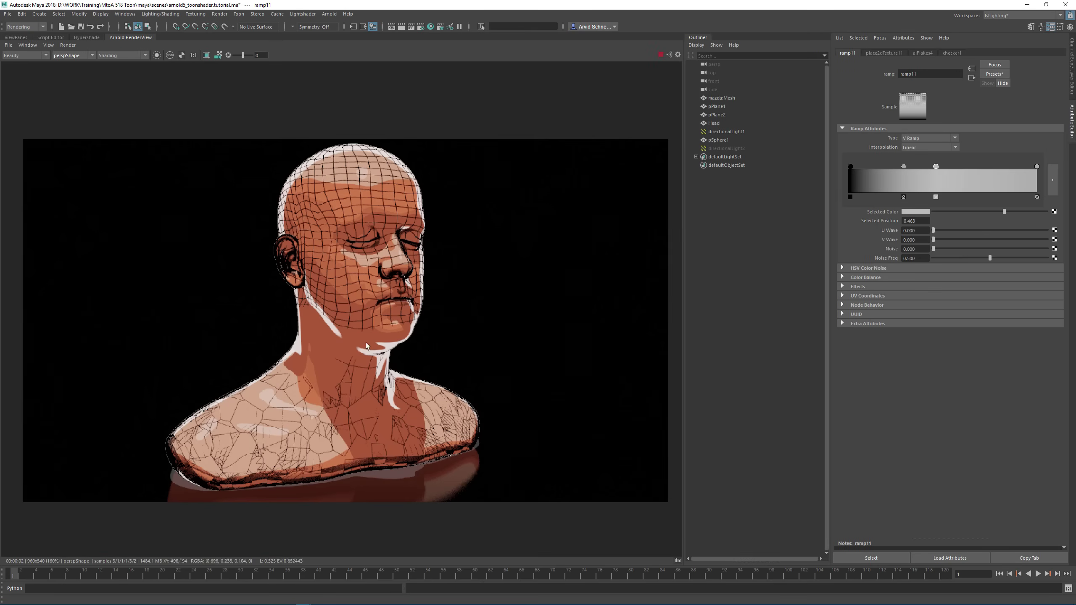
left_click(90, 38)
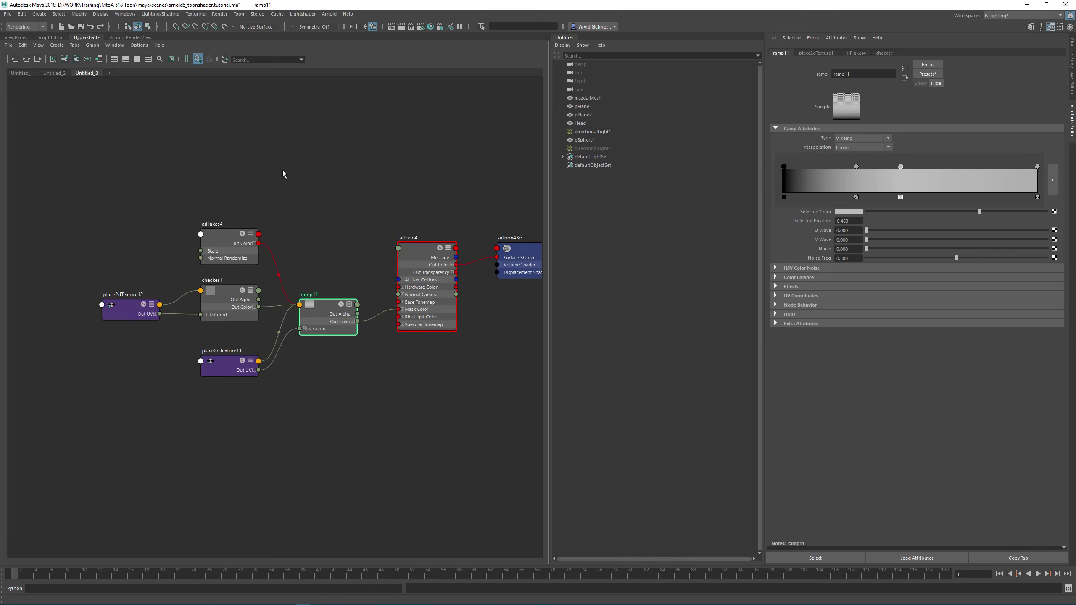
Create an aiAmbientOcclusion node above the toon shader network and delete its extra shading group.
left_click(288, 168)
key("Tab")
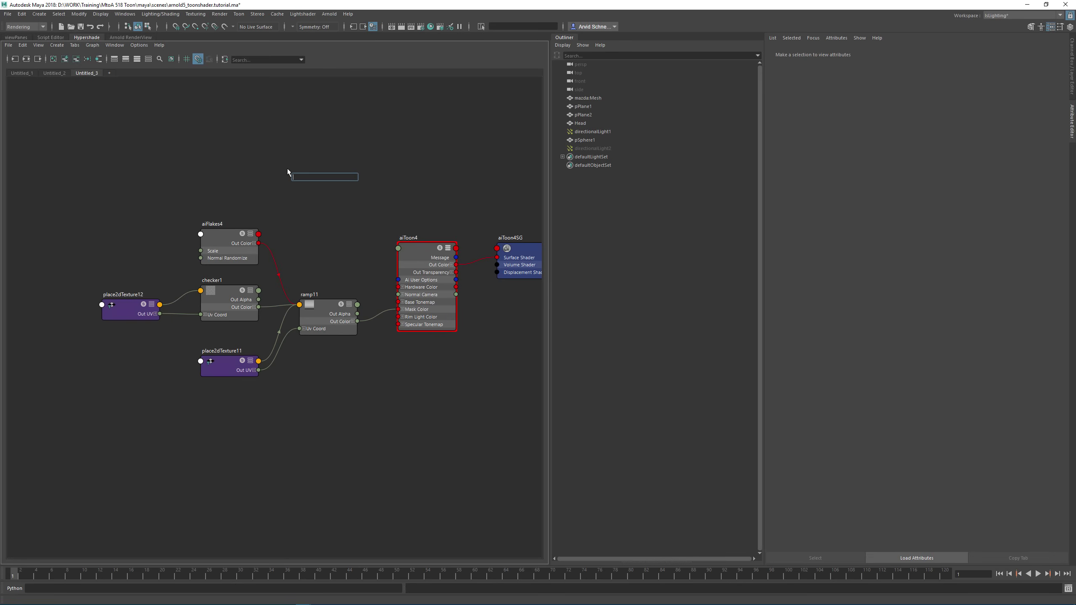
type("aioc")
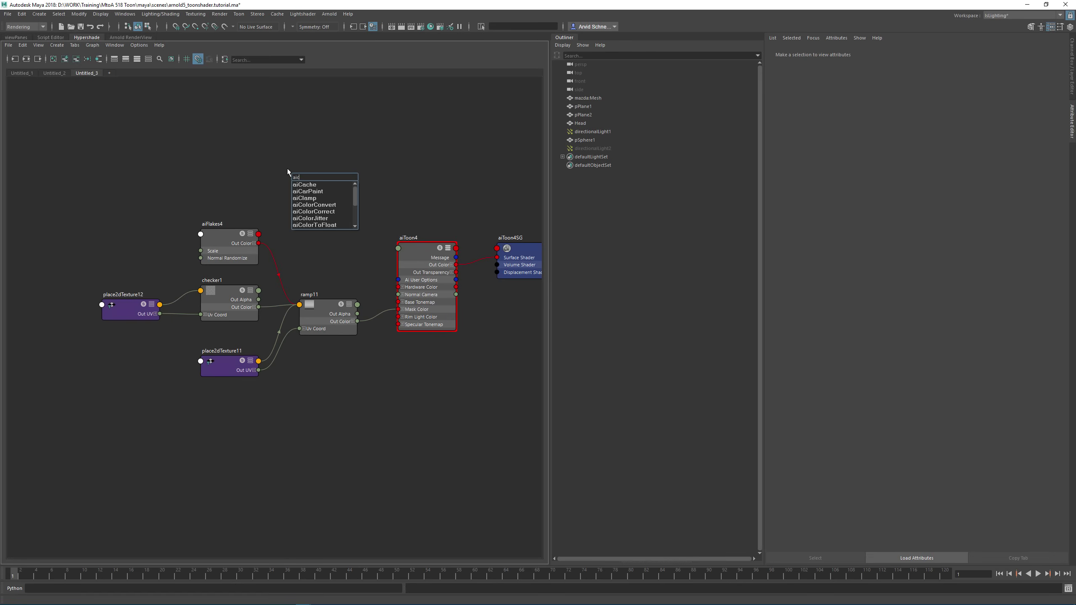
type("c")
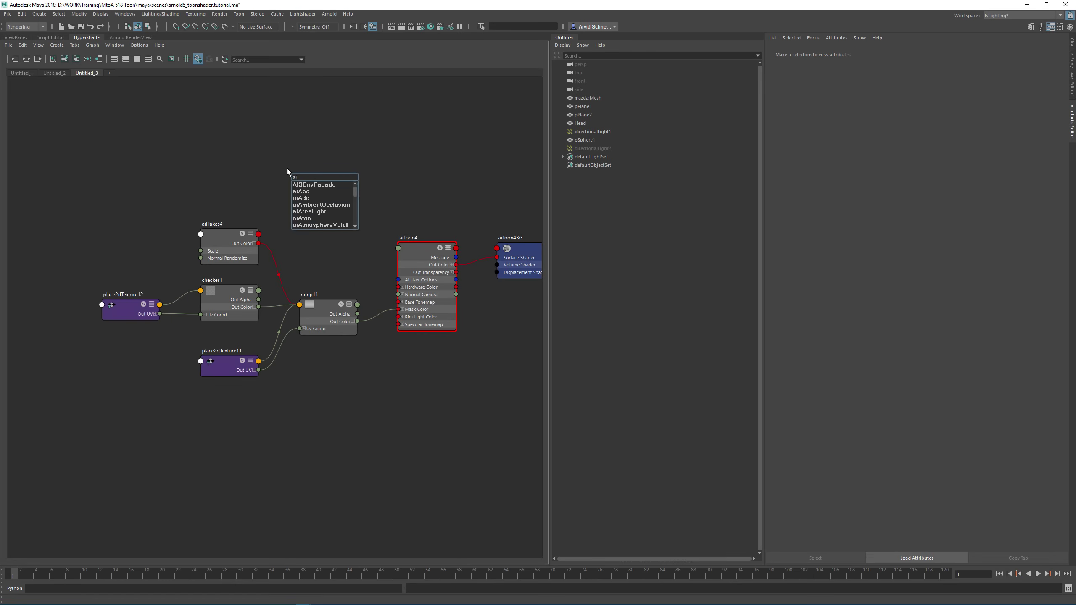
key("Return")
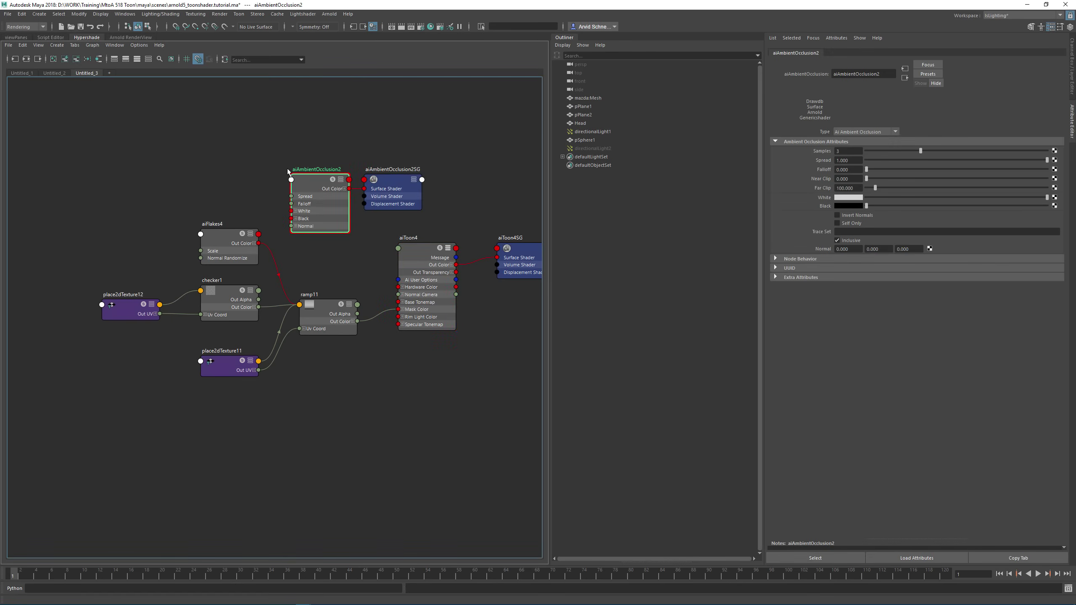
left_click_drag(386, 195, 440, 189)
key("Delete")
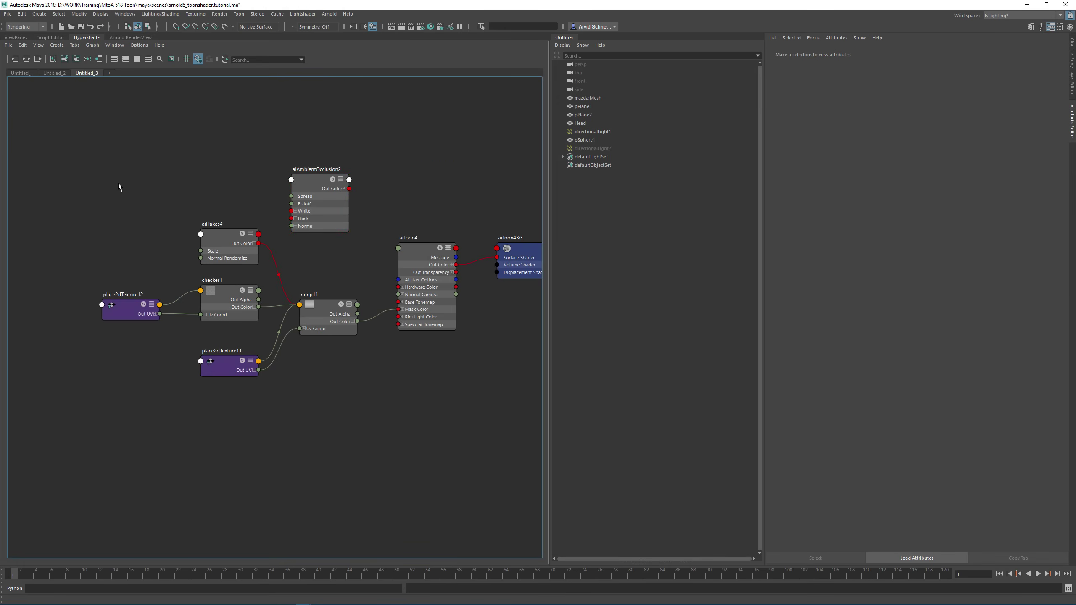
Rearrange the texture nodes and the toon shader to free space before the toon shading group.
left_click_drag(146, 198, 372, 381)
left_click_drag(327, 316, 234, 298)
left_click_drag(424, 255, 336, 271)
Add an aiMultiply node between the toon shader and its shading group.
left_click(389, 223)
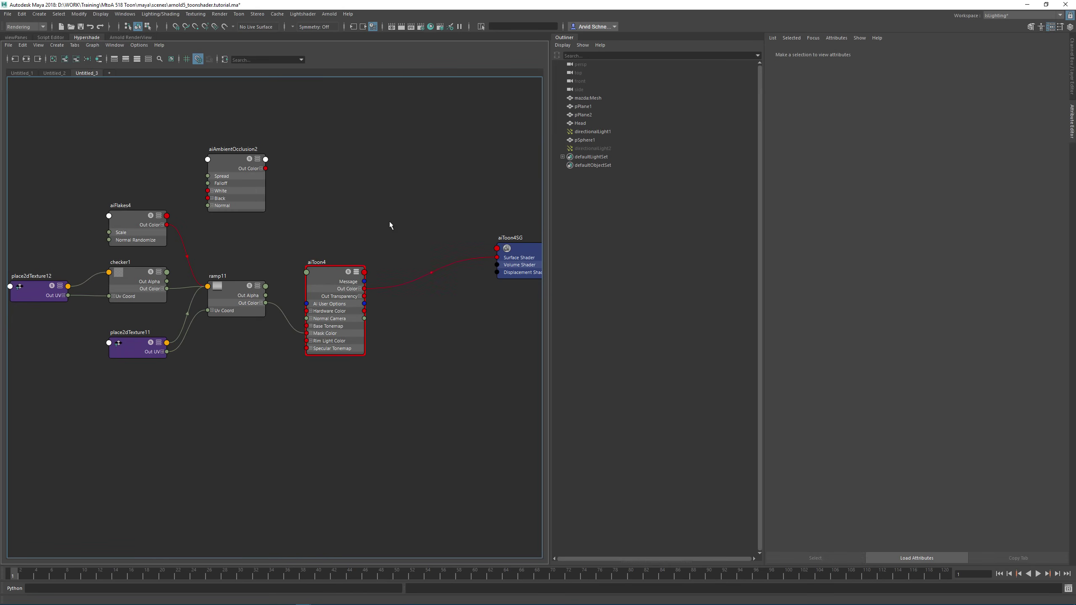
key("Tab")
type("aimu")
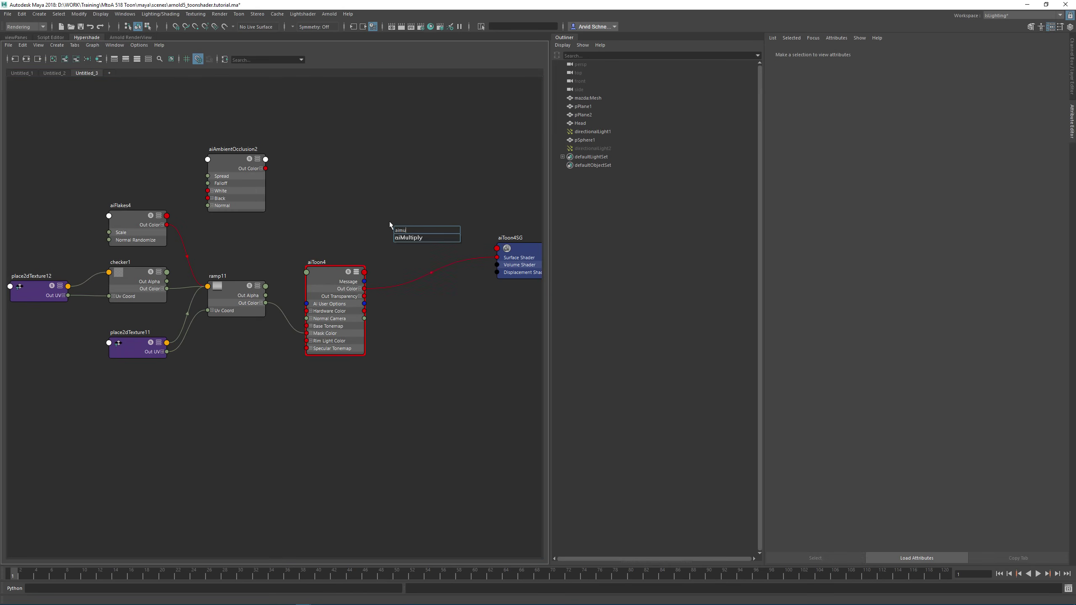
key("Down")
key("Return")
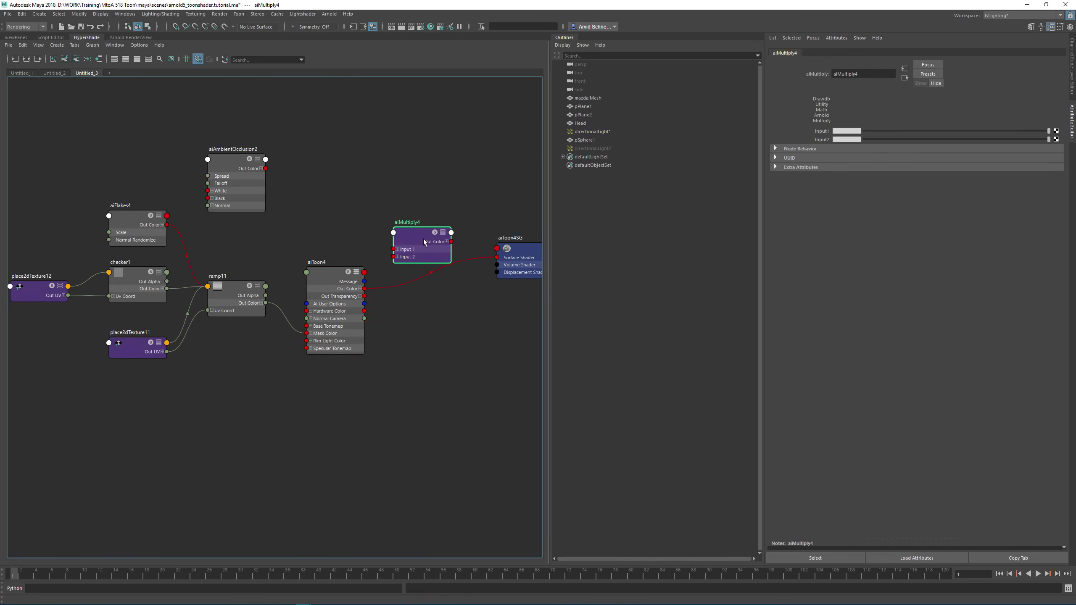
left_click_drag(424, 243, 422, 197)
Connect the ambient occlusion and toon colors to the multiply's Input 1 and Input 2, and its output to the toon group's Surface Shader.
left_click_drag(311, 188, 396, 193)
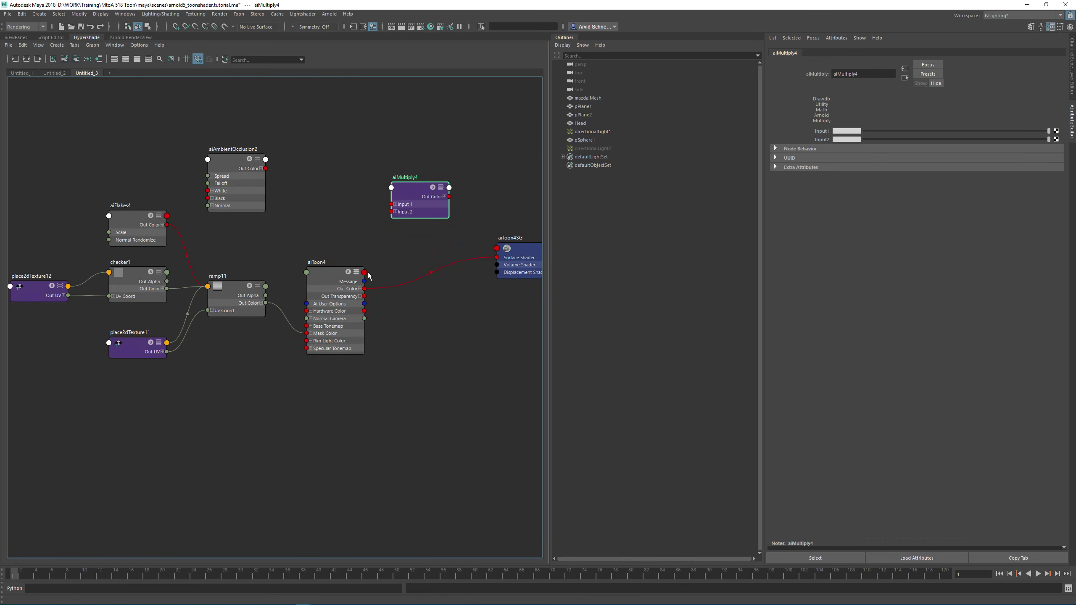
left_click_drag(365, 288, 392, 212)
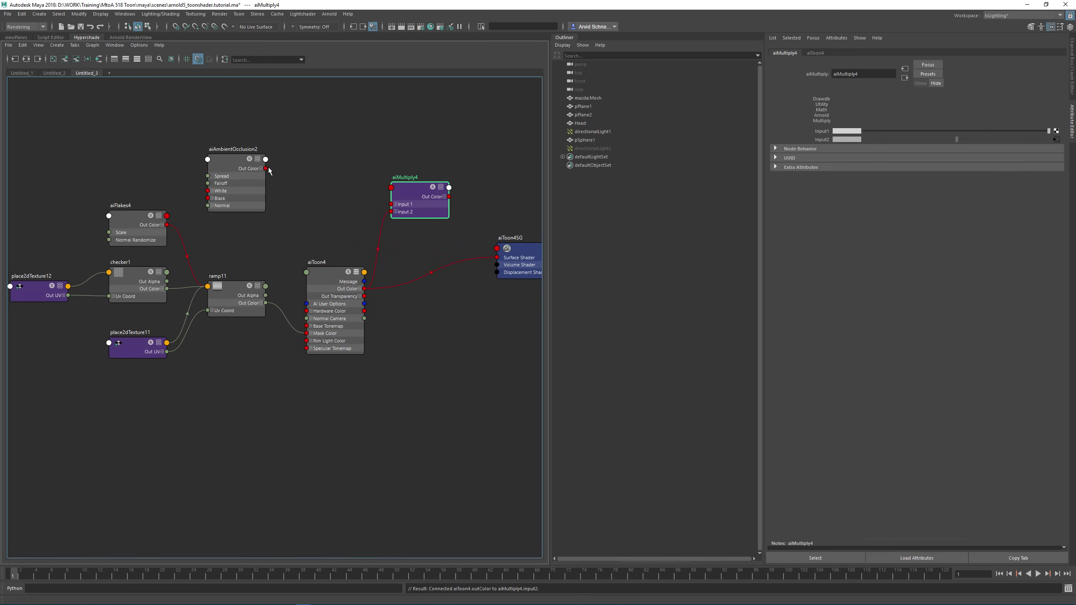
left_click(288, 173)
left_click_drag(266, 168, 497, 258)
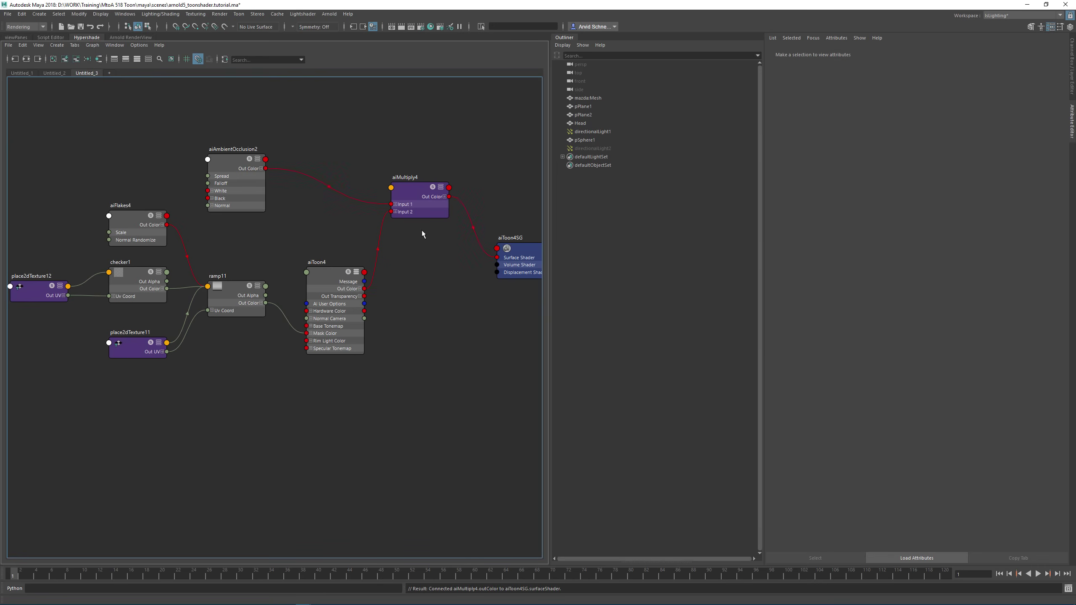
Select the ambient occlusion node and set its Far Clip to 30 with the Arnold render in view.
left_click_drag(260, 193, 332, 179)
left_click(329, 14)
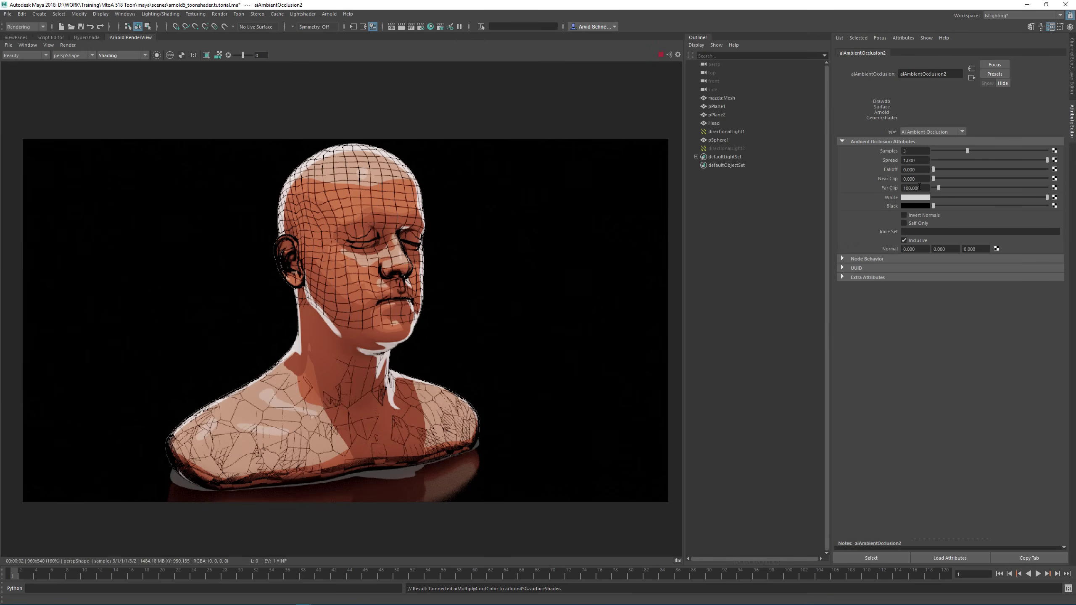
left_click(919, 188)
left_click_drag(924, 189, 854, 186)
type("30")
key("Return")
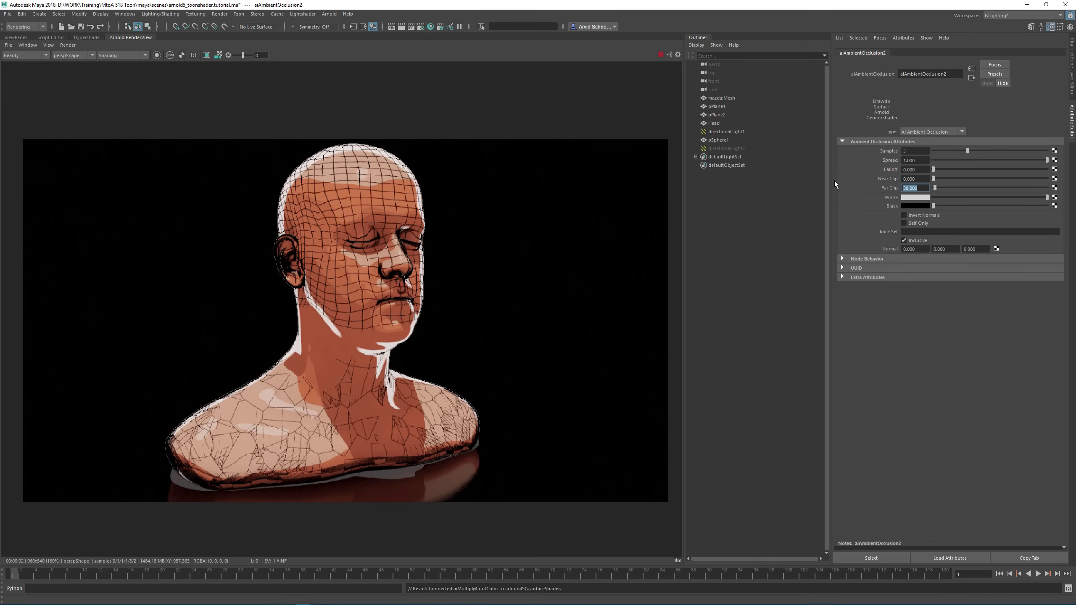
Compare the render with the ambient occlusion's Far Clip at 0, and restore it to 30.
key("Return")
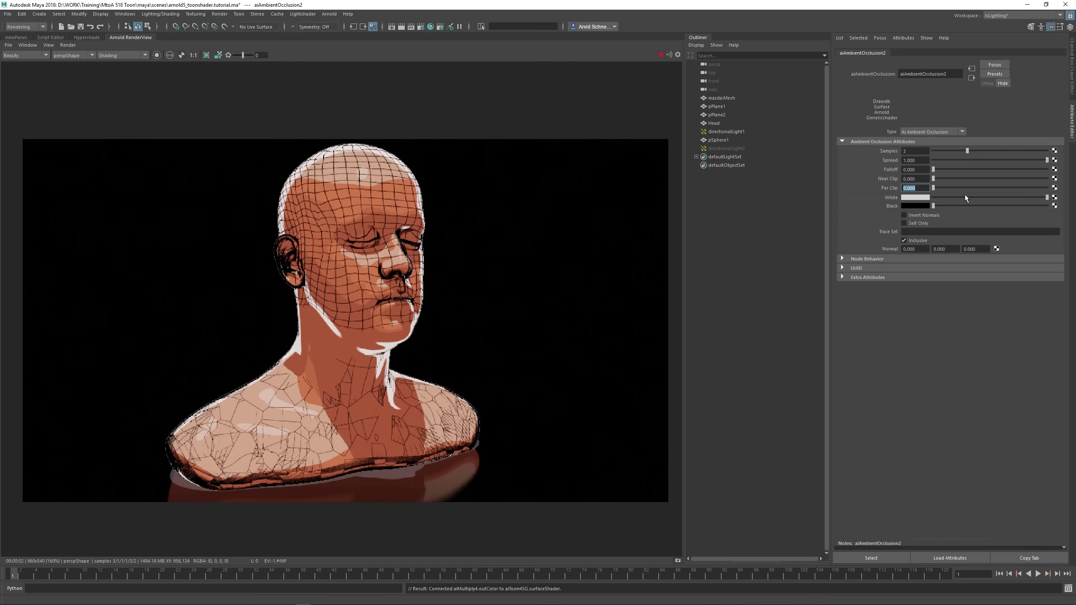
type("30")
key("Return")
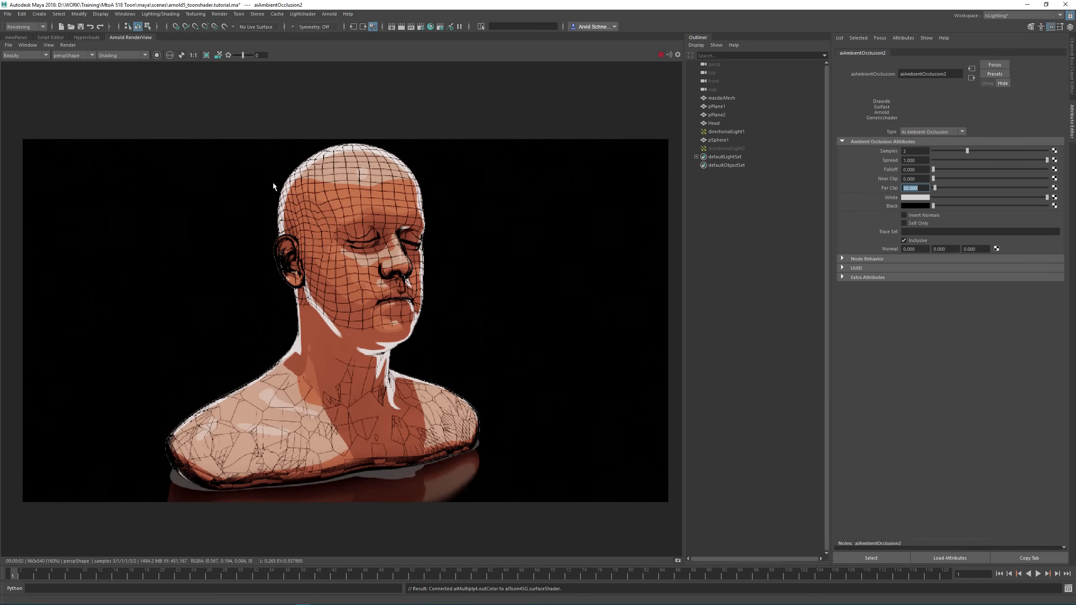
Add an aiUtility node to the head's shader graph and delete the shading group created with it.
left_click(87, 37)
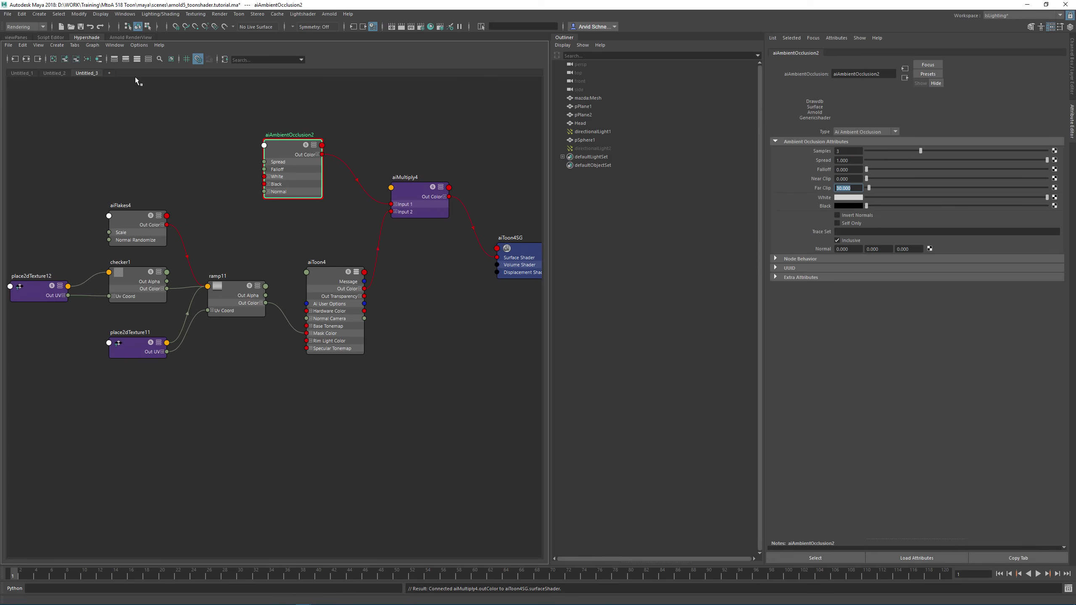
left_click(424, 152)
key("Tab")
type("ait")
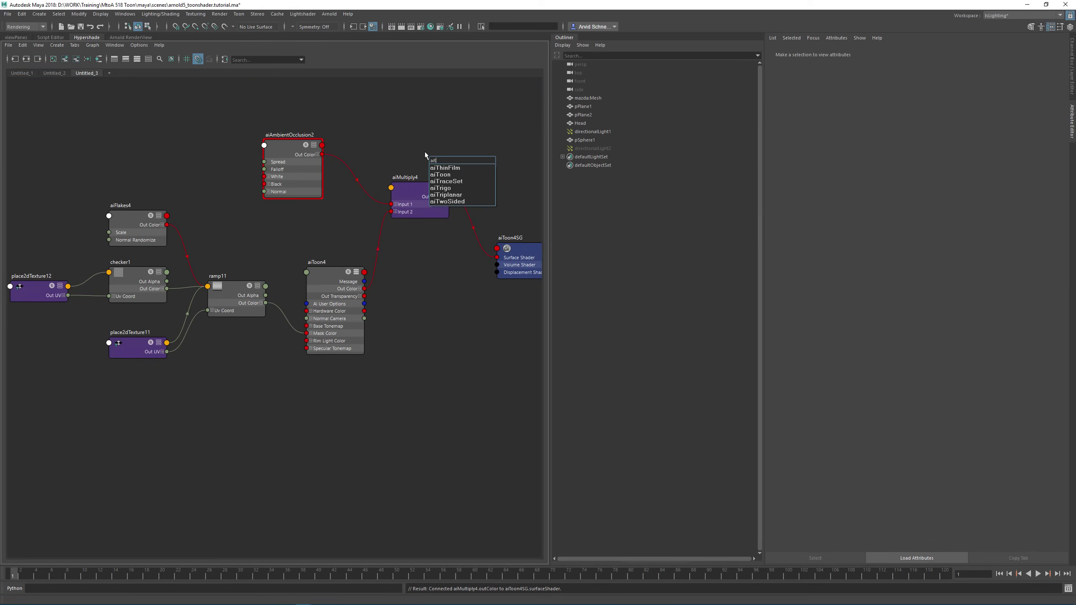
key("BackSpace")
type("u")
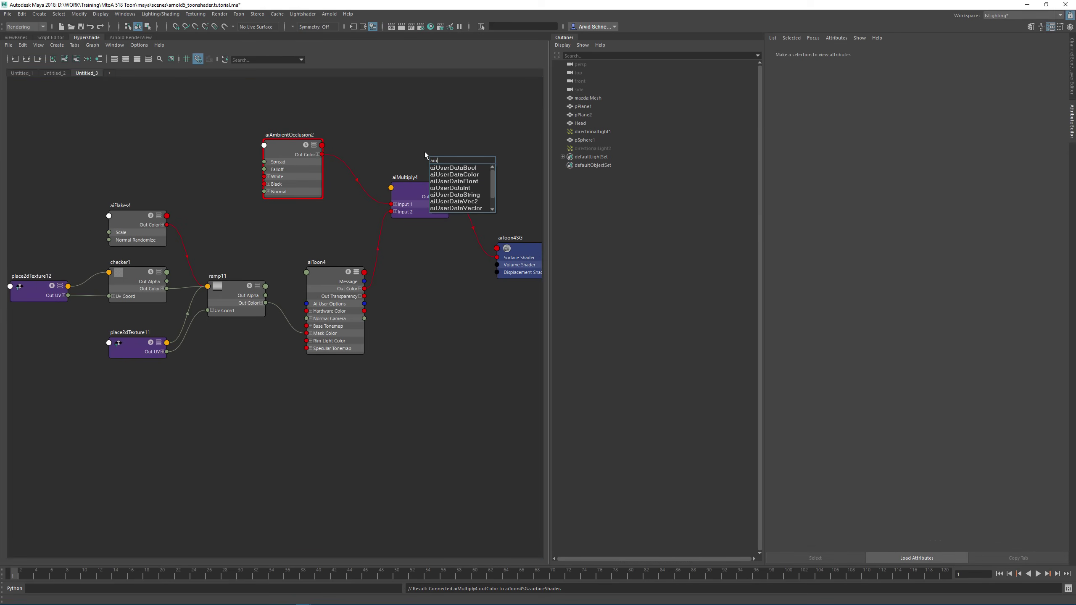
type("ti")
key("Return")
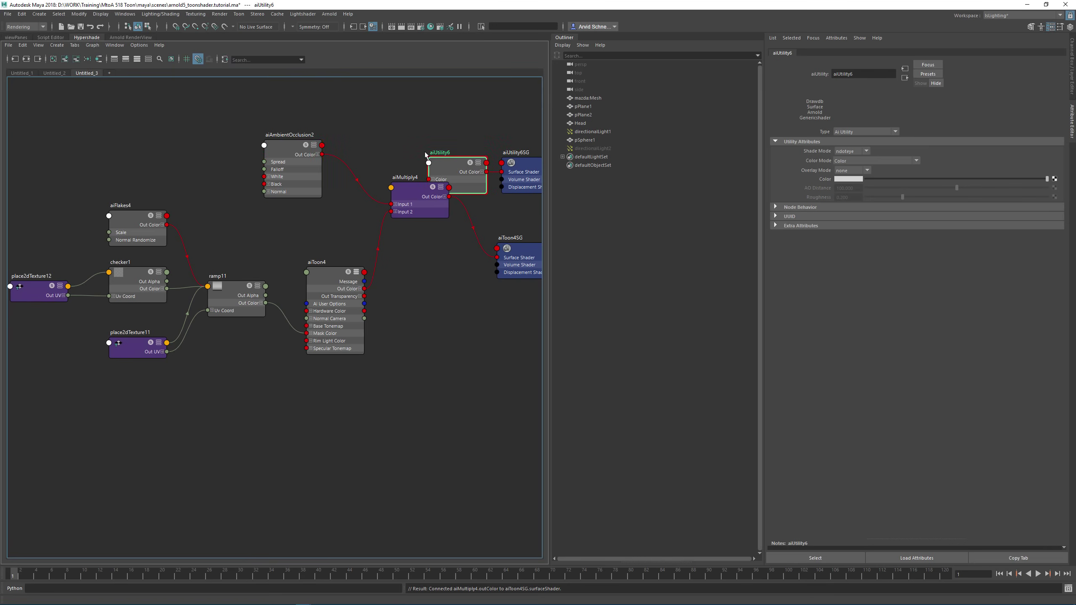
left_click_drag(540, 182, 471, 184)
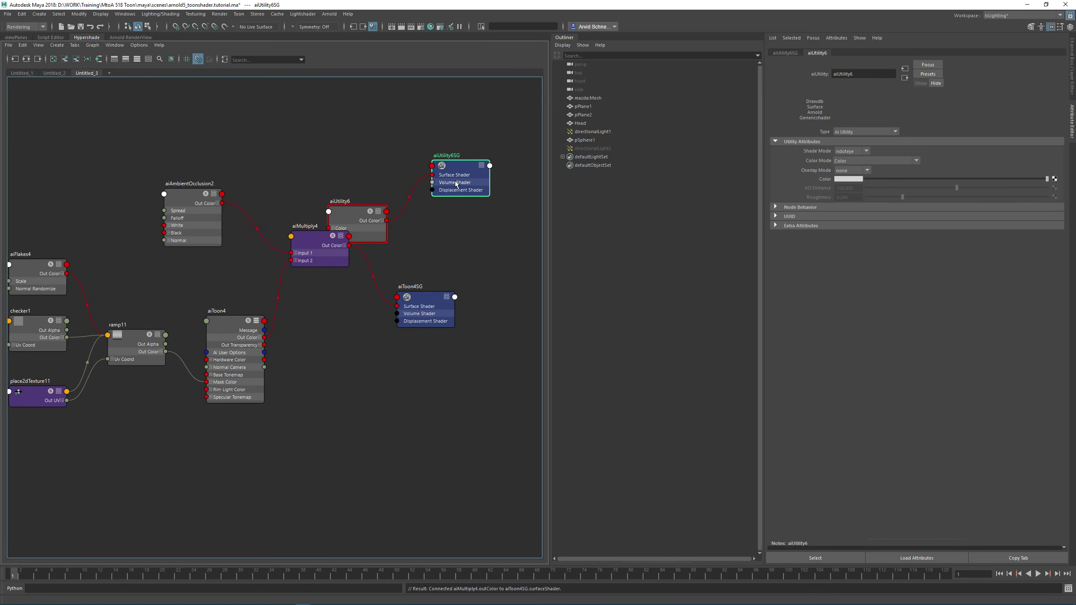
key("Delete")
Add an aiMultiply node combining the utility color as Input 1 with the existing multiply as Input 2, feeding the toon group's Surface Shader.
key("Tab")
type("as")
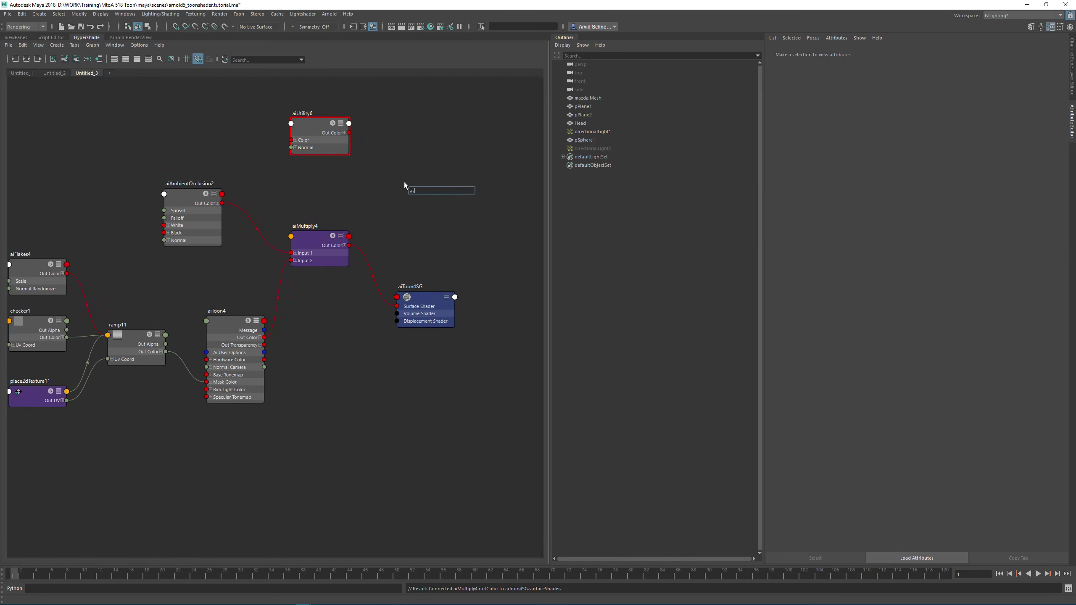
key("BackSpace")
type("imu")
key("Return")
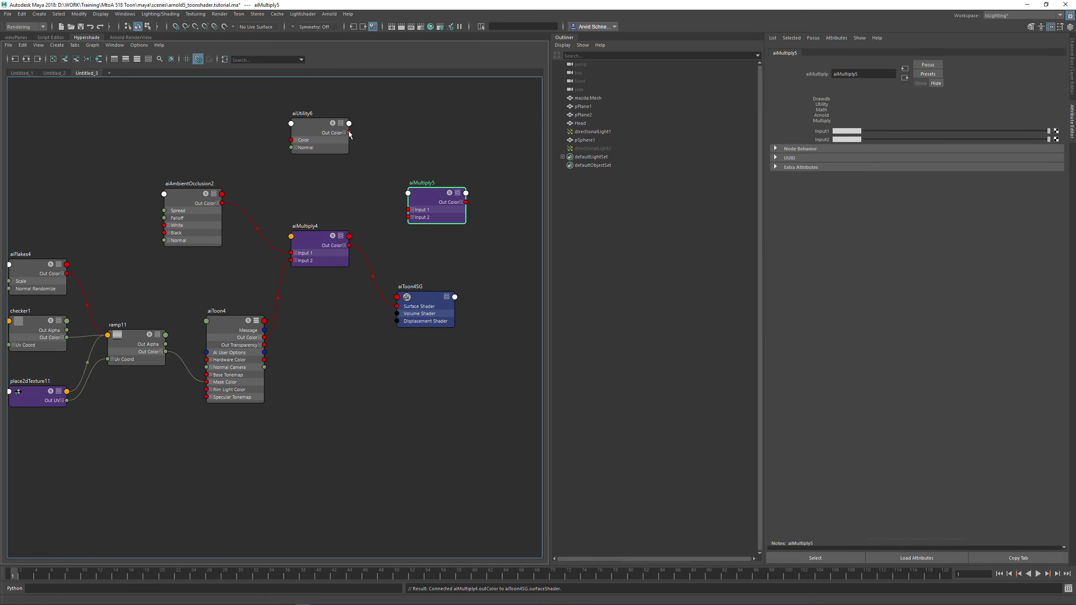
left_click_drag(349, 134, 411, 210)
left_click_drag(349, 245, 397, 305)
Set the utility node's Shade Mode to flat and Overlay Mode to polywire, and check the Arnold render.
left_click(339, 142)
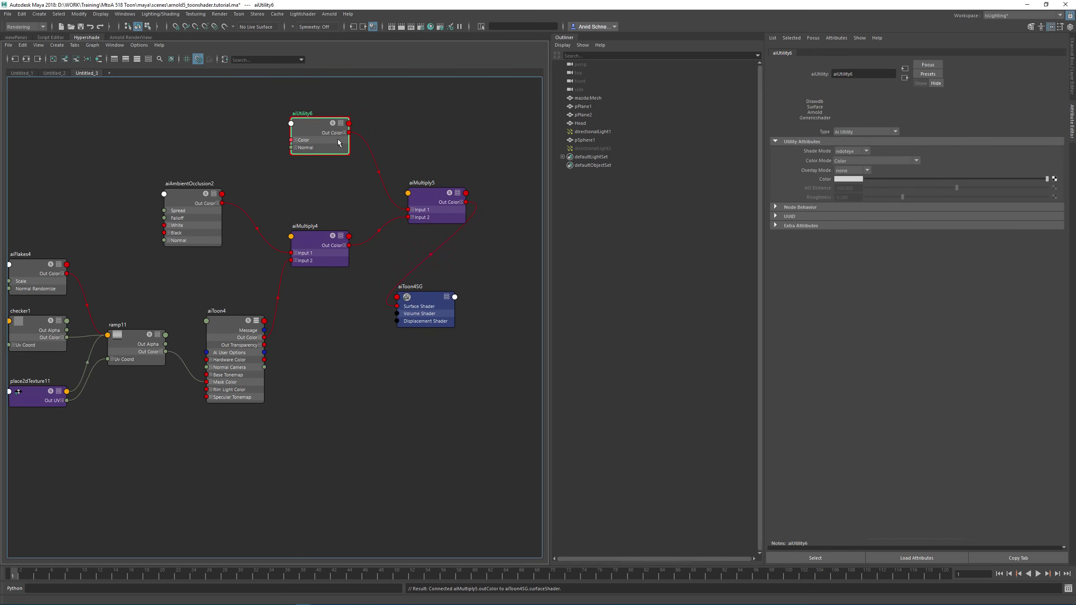
left_click(862, 153)
left_click(859, 170)
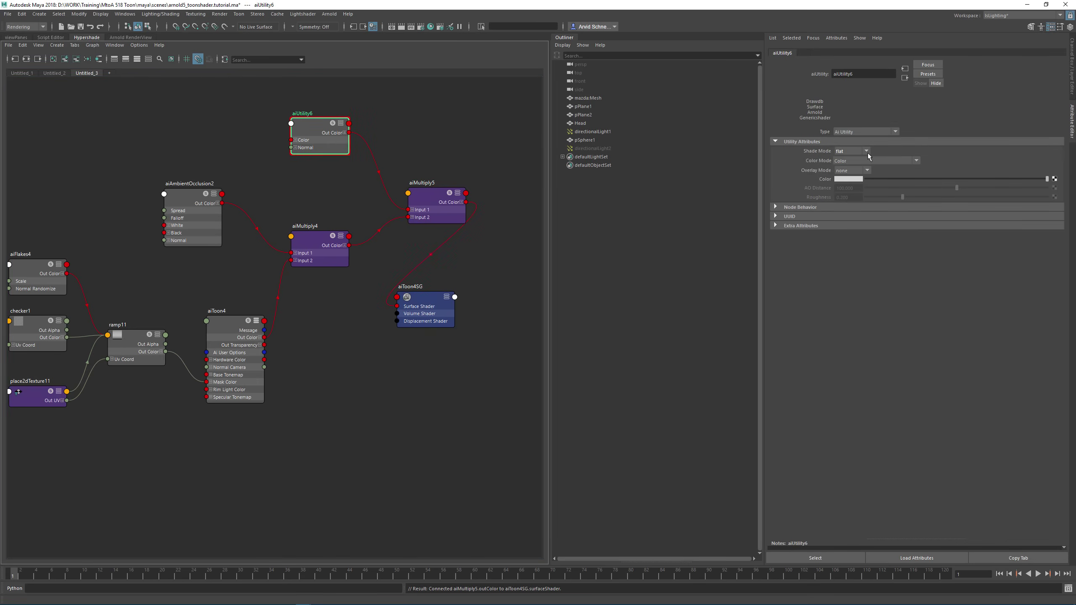
left_click(854, 172)
left_click(852, 190)
left_click(140, 37)
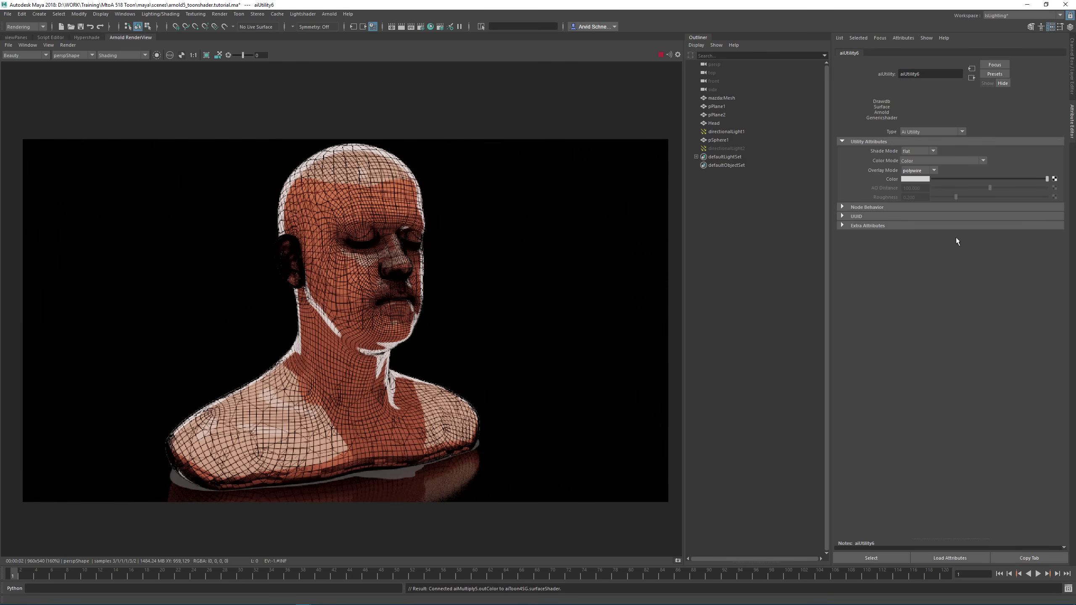
Insert an aiRange node between the utility's Out Color and Input 1 of the second multiply node.
left_click(19, 38)
left_click(87, 37)
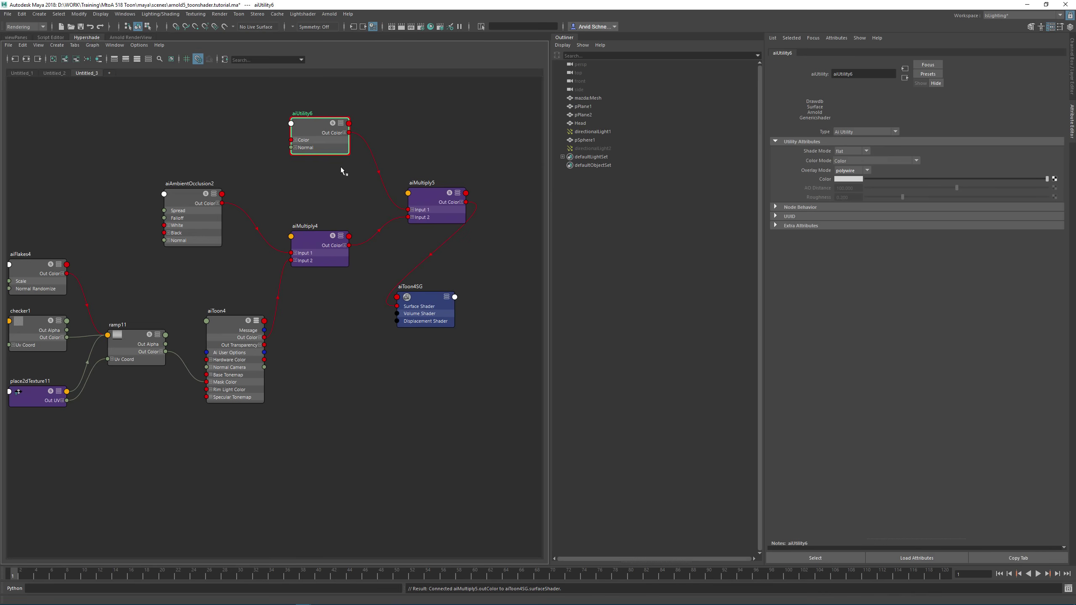
left_click(290, 124)
left_click(380, 129)
left_click_drag(326, 130, 243, 115)
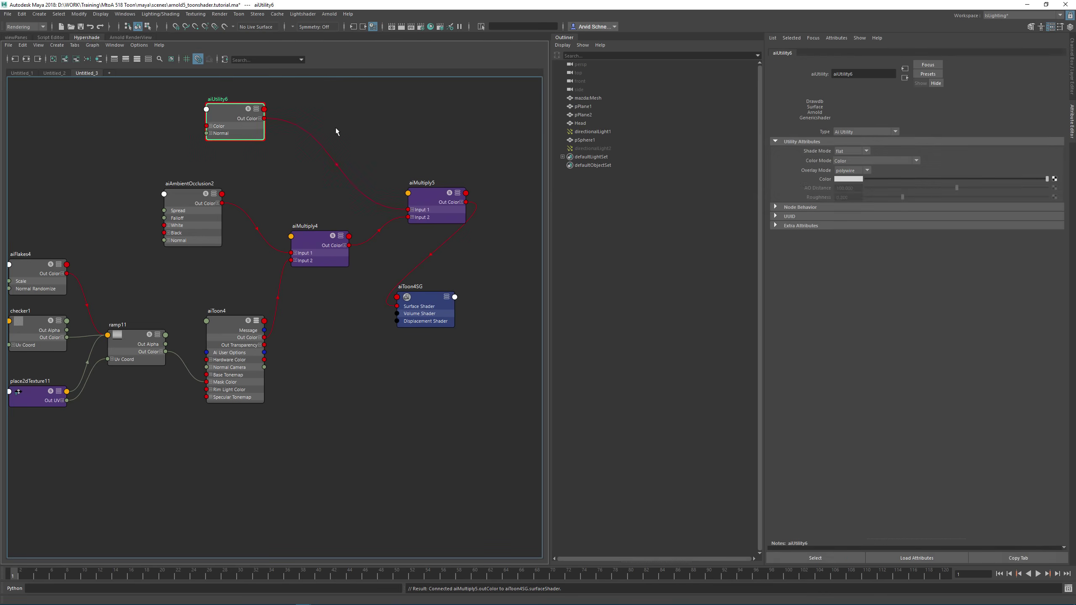
left_click(335, 127)
key("Tab")
type("range")
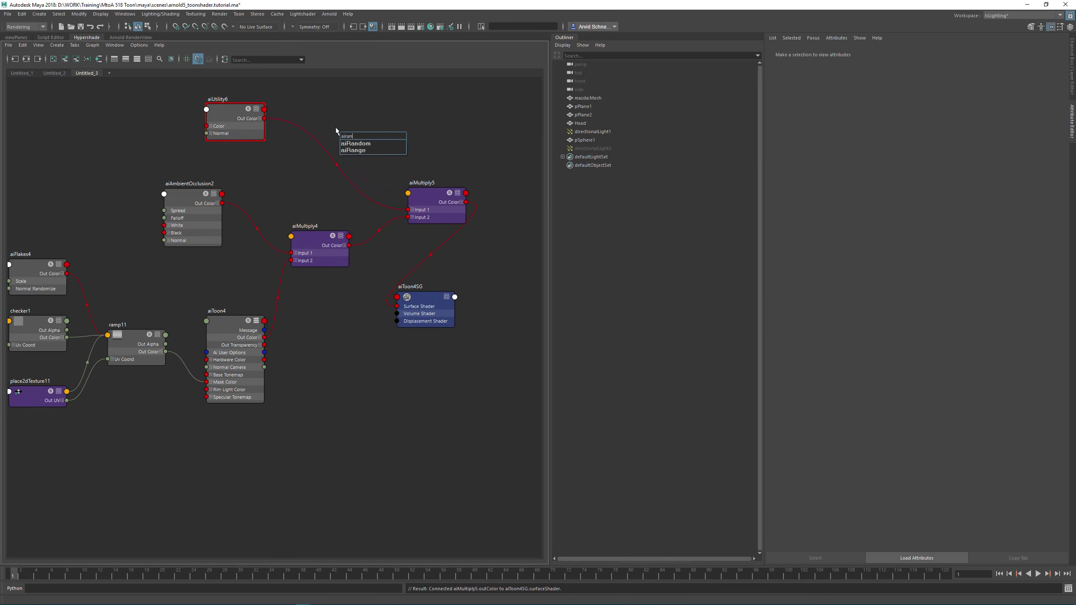
key("Down")
key("Return")
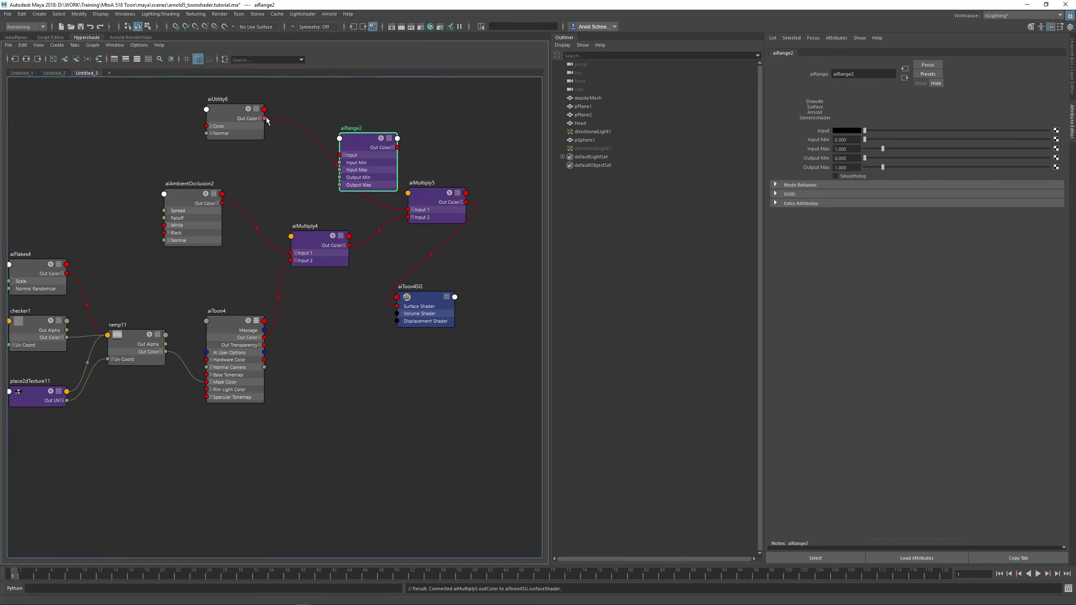
left_click_drag(266, 119, 363, 135)
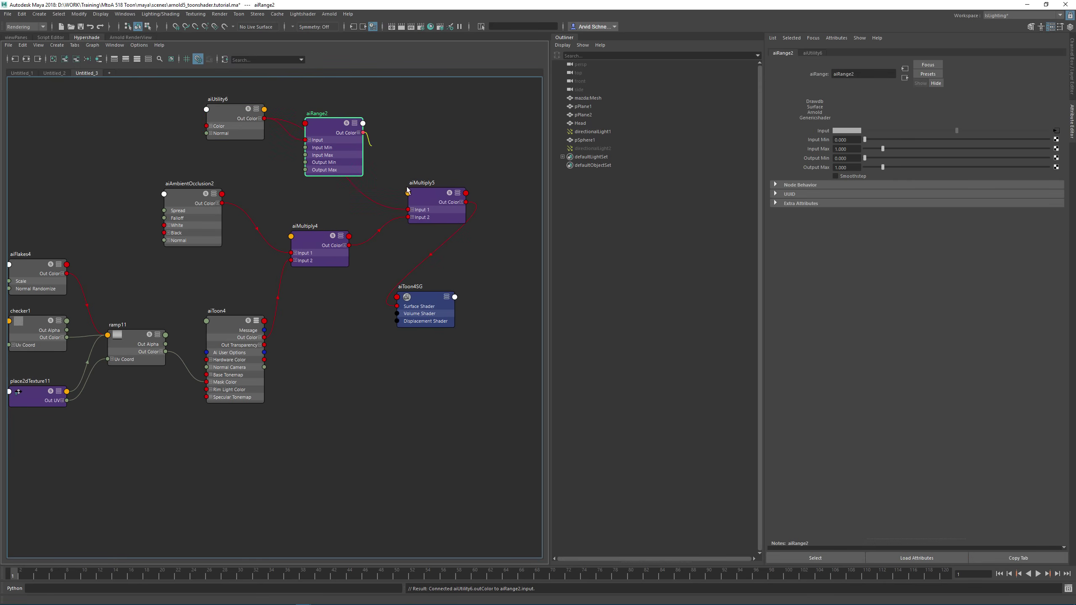
left_click_drag(407, 191, 411, 209)
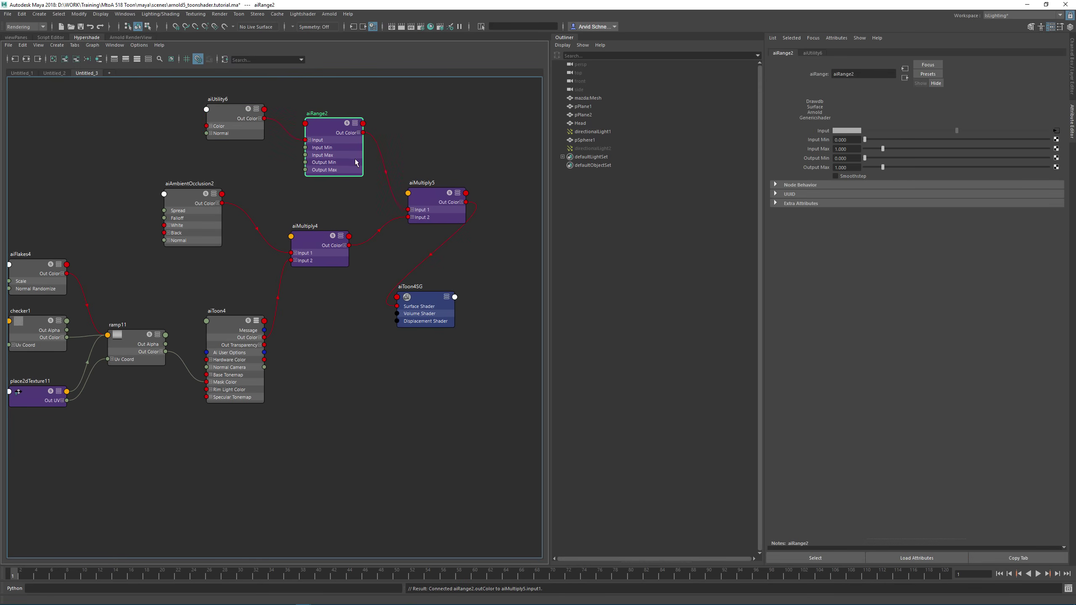
Try the range node's Output Min at 0.5 in the Arnold render, and raise it to 0.8.
double_click(841, 167)
double_click(847, 158)
type("0.5")
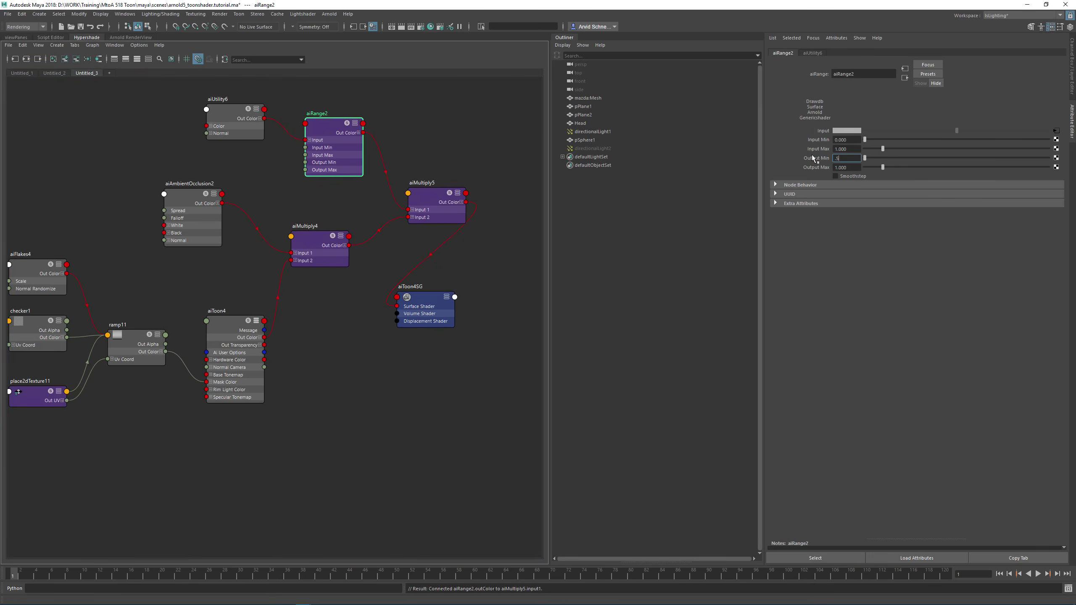
key("Return")
left_click(137, 37)
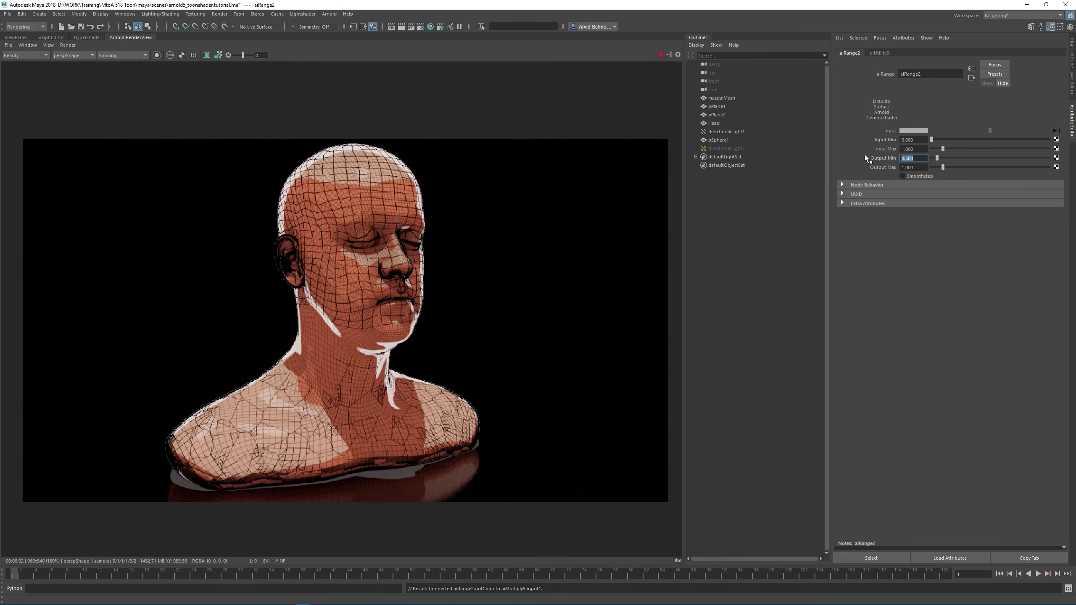
type("0.8")
key("Return")
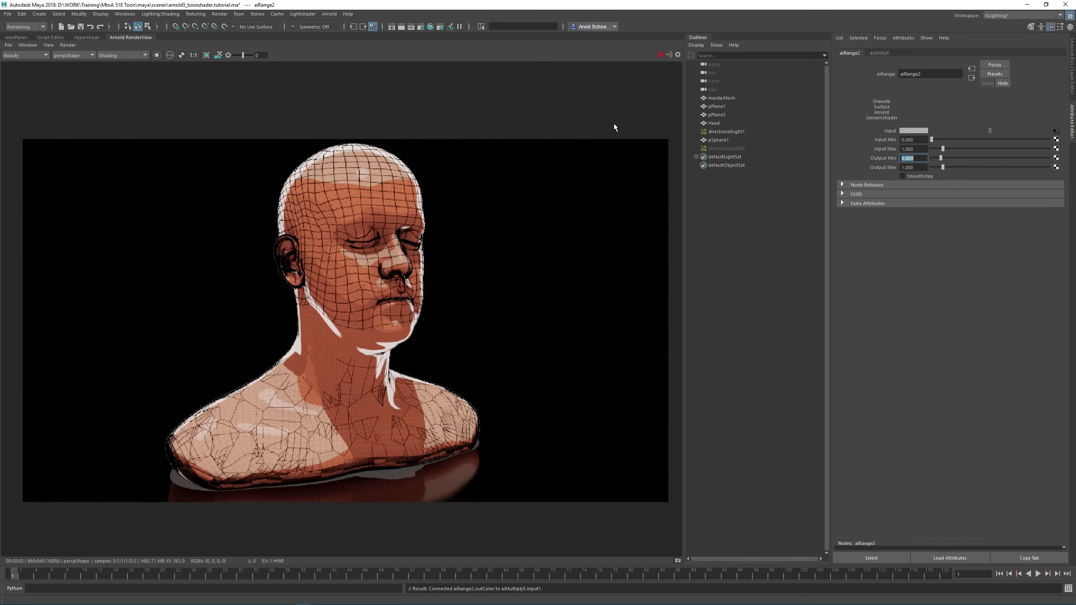
left_click(389, 183)
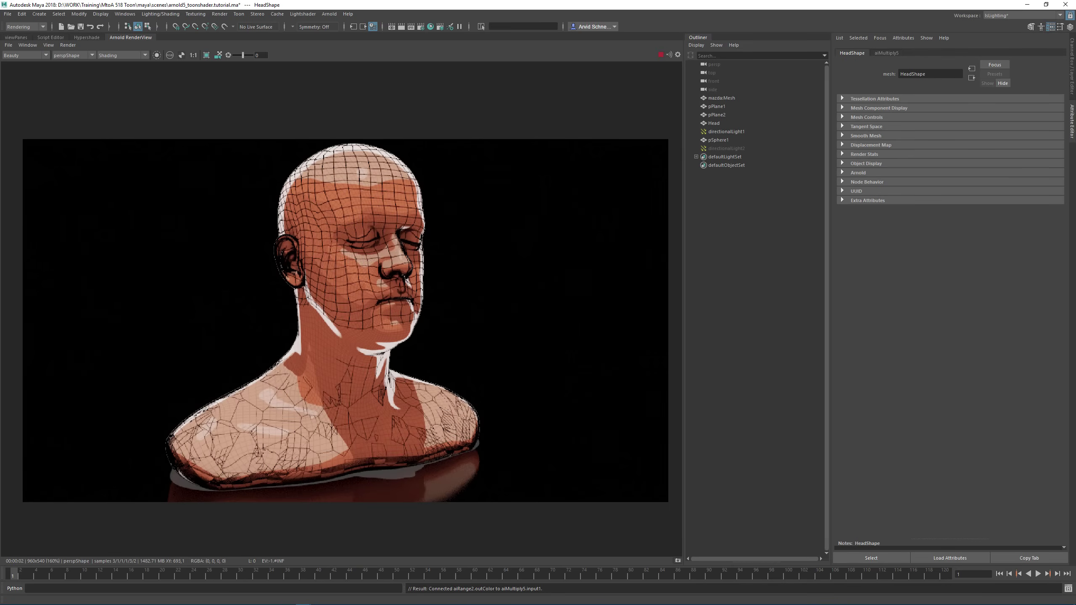
Switch to the browser and look through the example images in the Arnold Toon documentation's gallery.
left_click_drag(1075, 60, 417, 116)
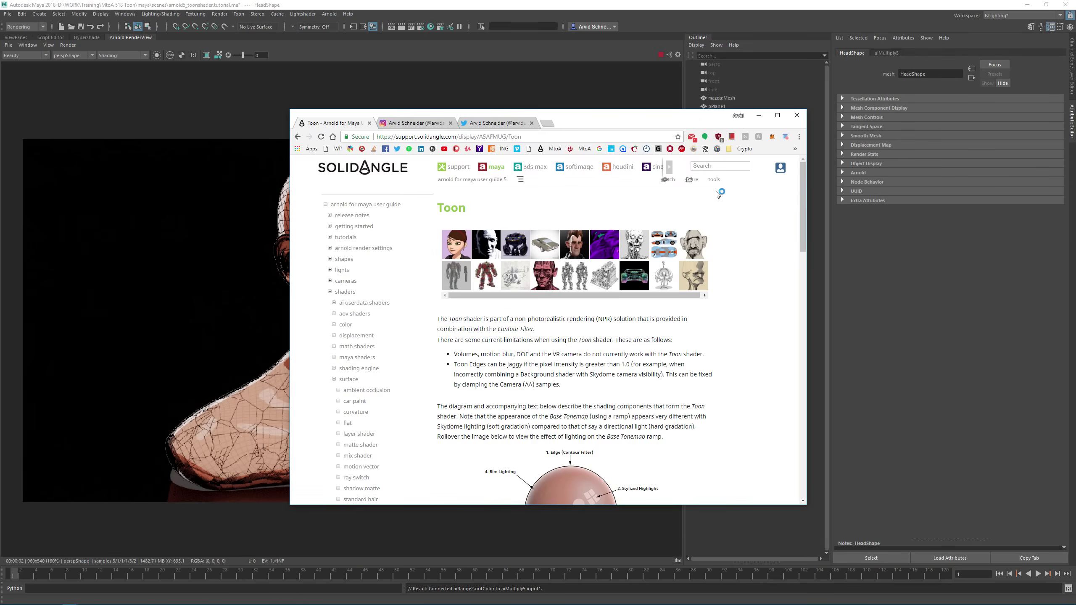
left_click(461, 244)
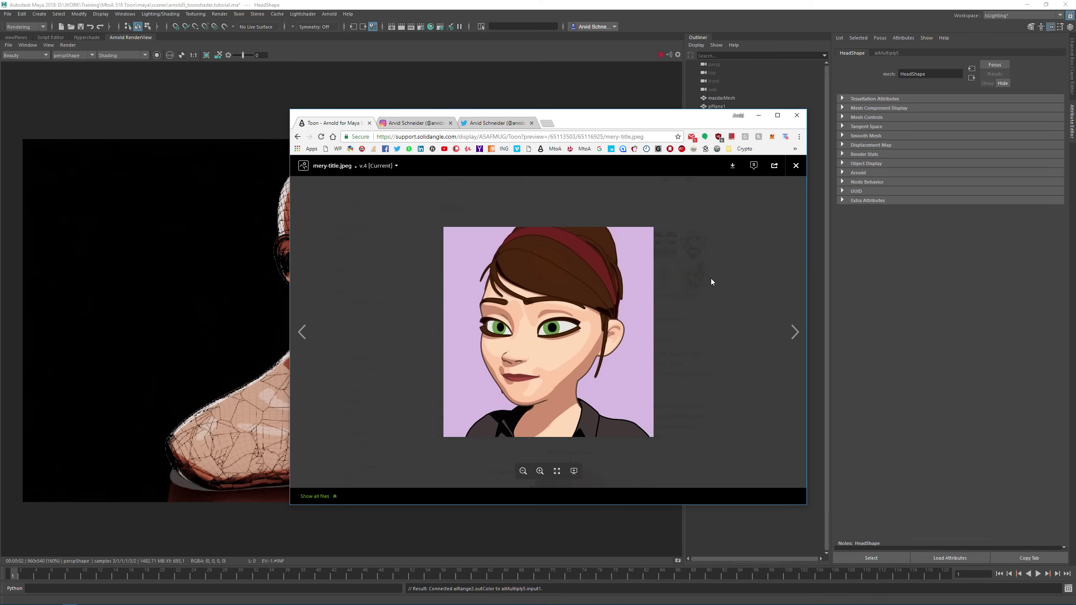
key("Right")
key("Right")
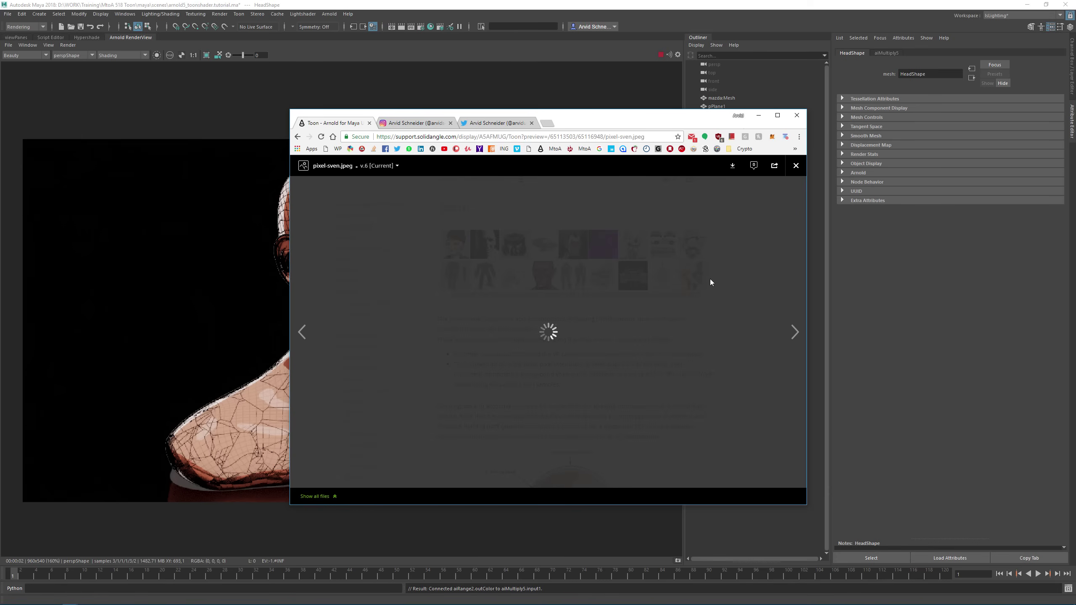
key("Right")
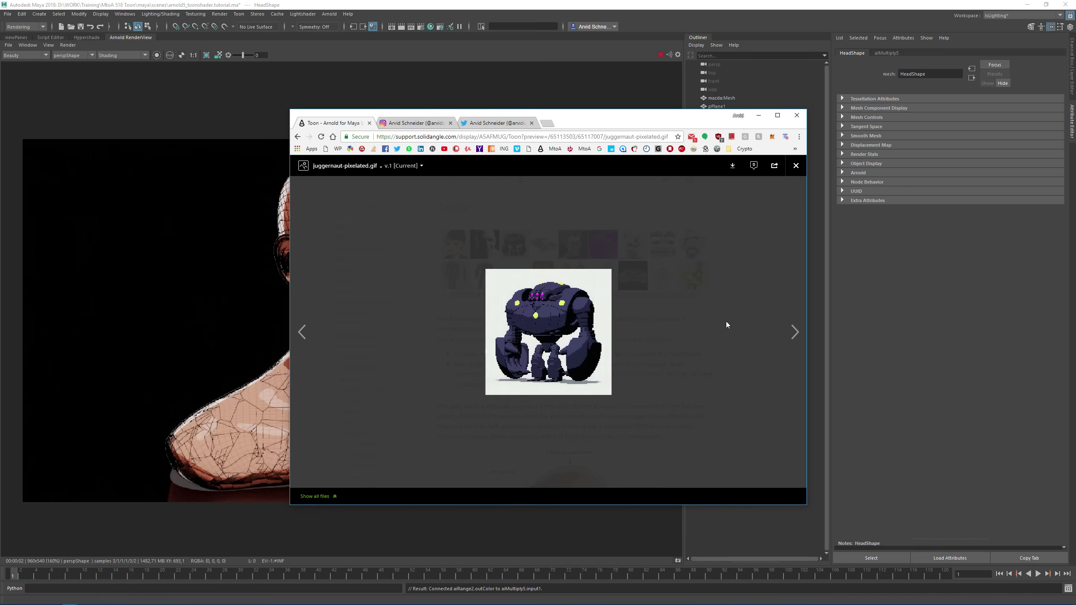
key("Right")
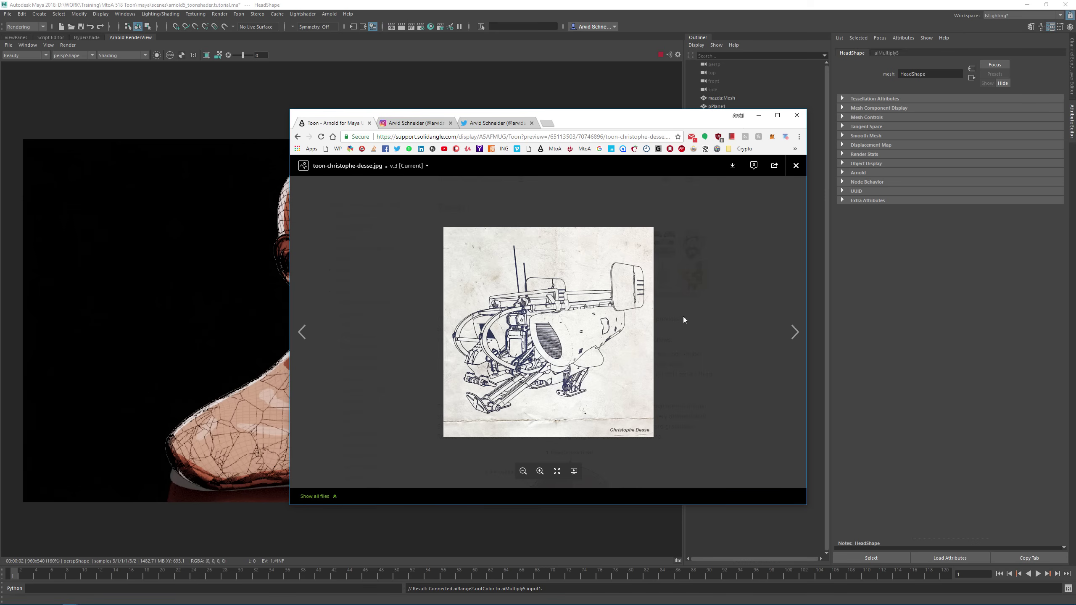
key("Right")
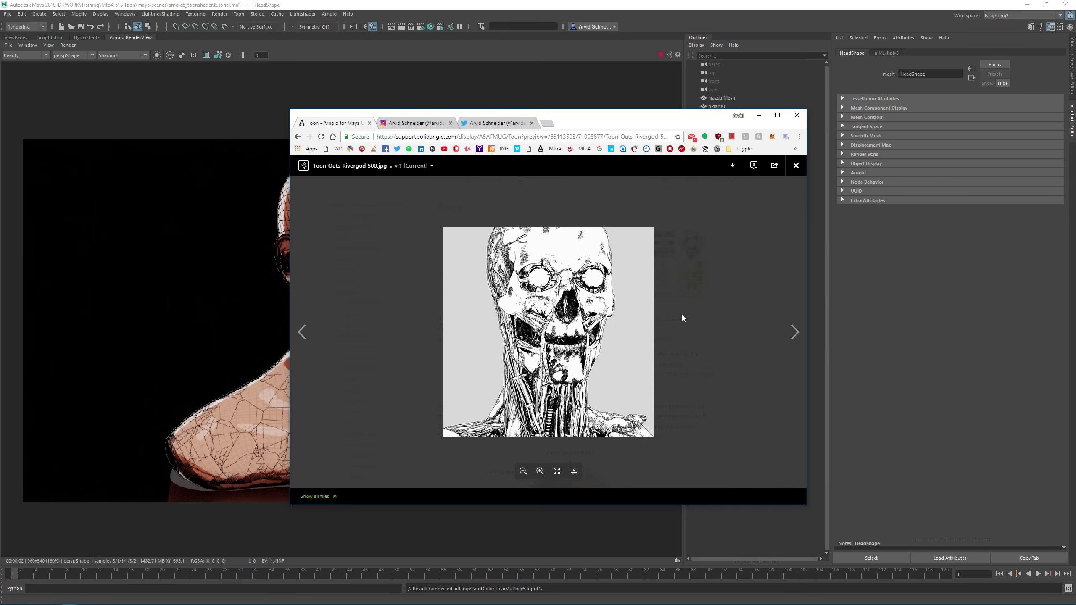
key("Right")
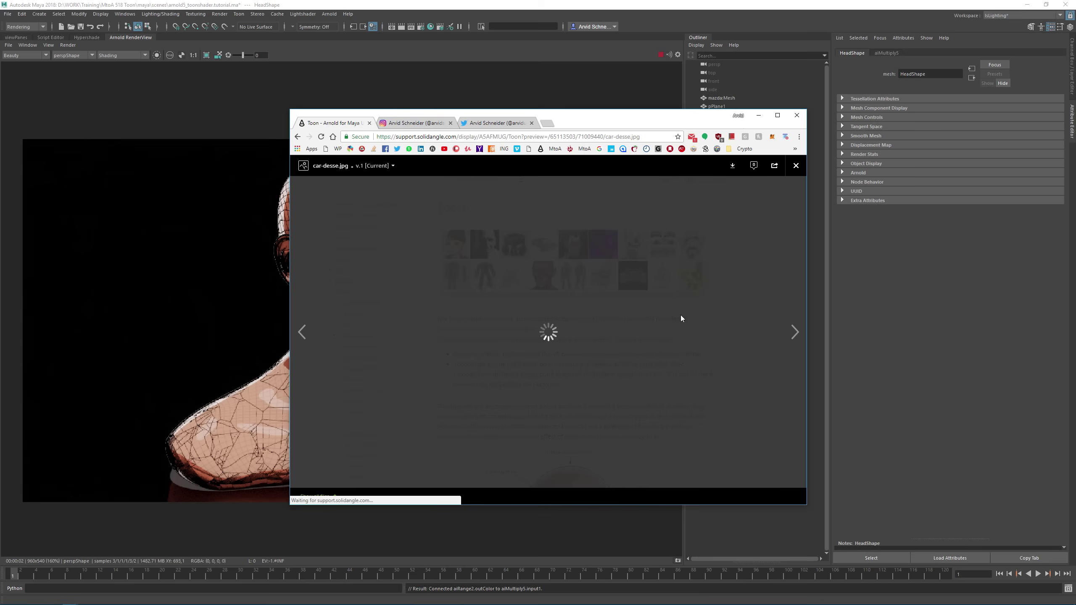
key("Right")
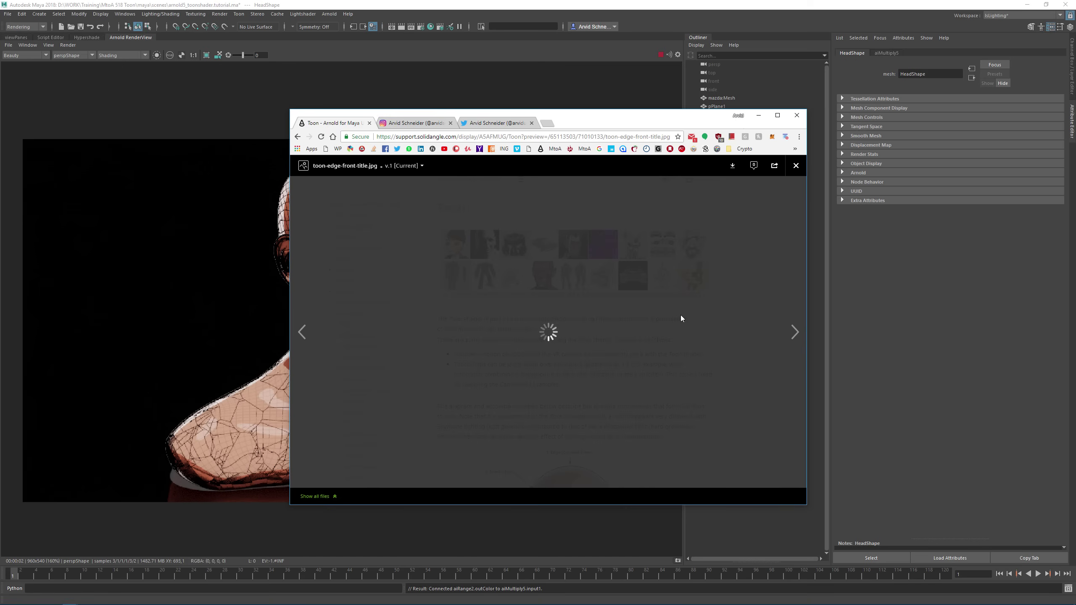
left_click(801, 170)
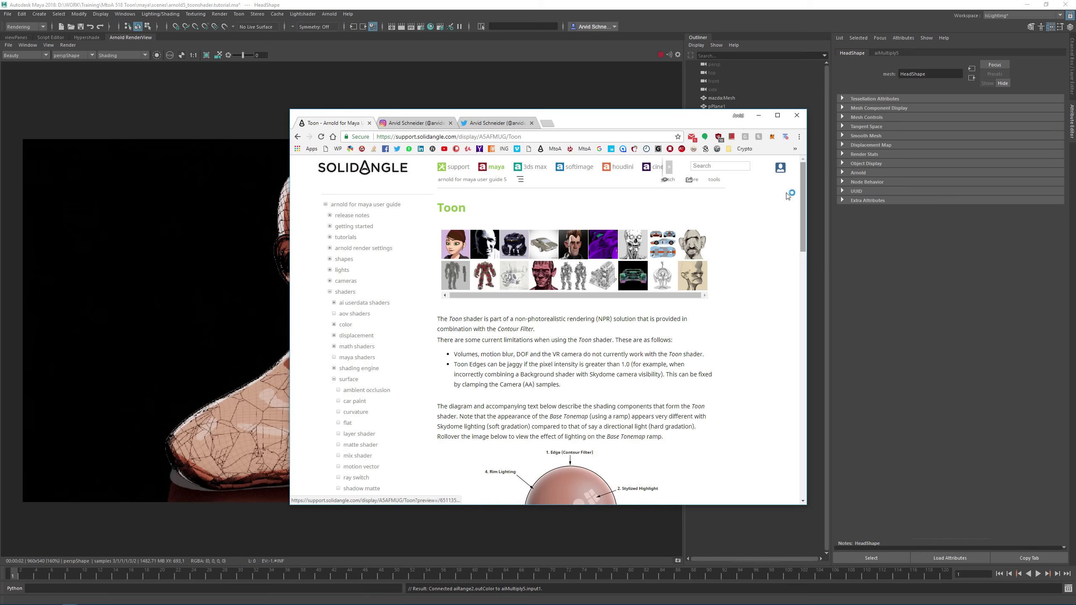
Examine the shading component section of the Toon documentation and the open Instagram and Twitter profile pages.
scroll(720, 300, "down", 5)
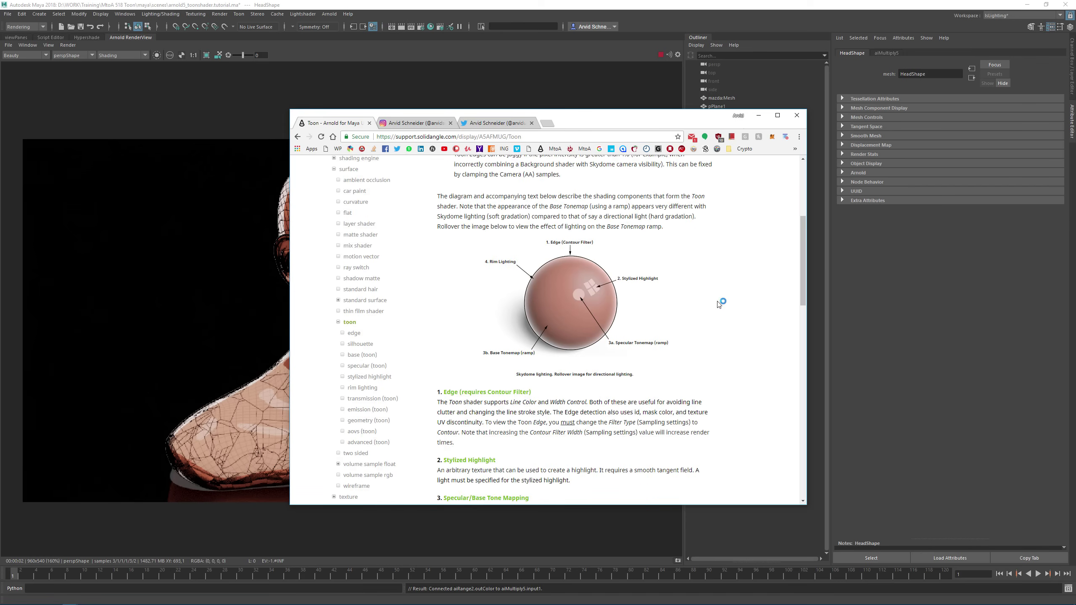
left_click(415, 124)
left_click(504, 124)
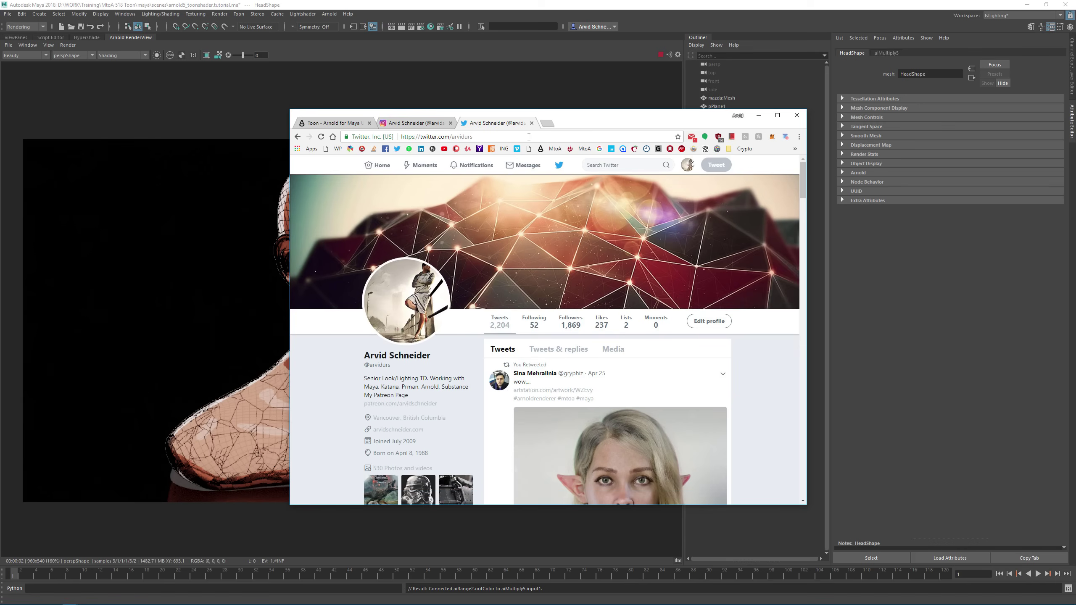
left_click(333, 122)
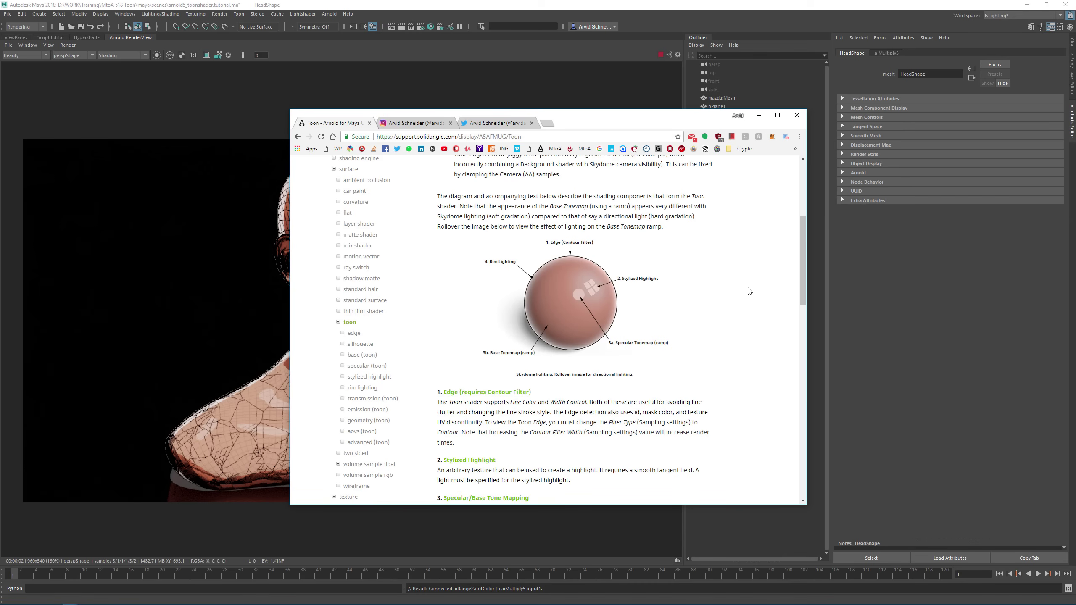
left_click_drag(800, 236, 801, 153)
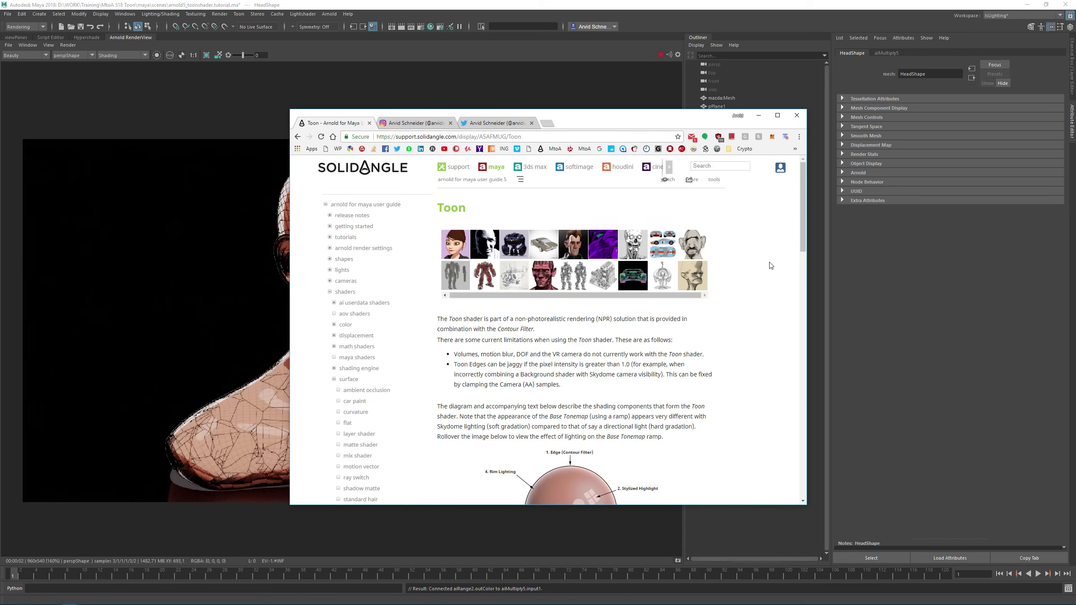
Switch back to Maya, save the scene, and select the saved file's path in the command result.
left_click_drag(638, 124, 881, 123)
left_click(81, 27)
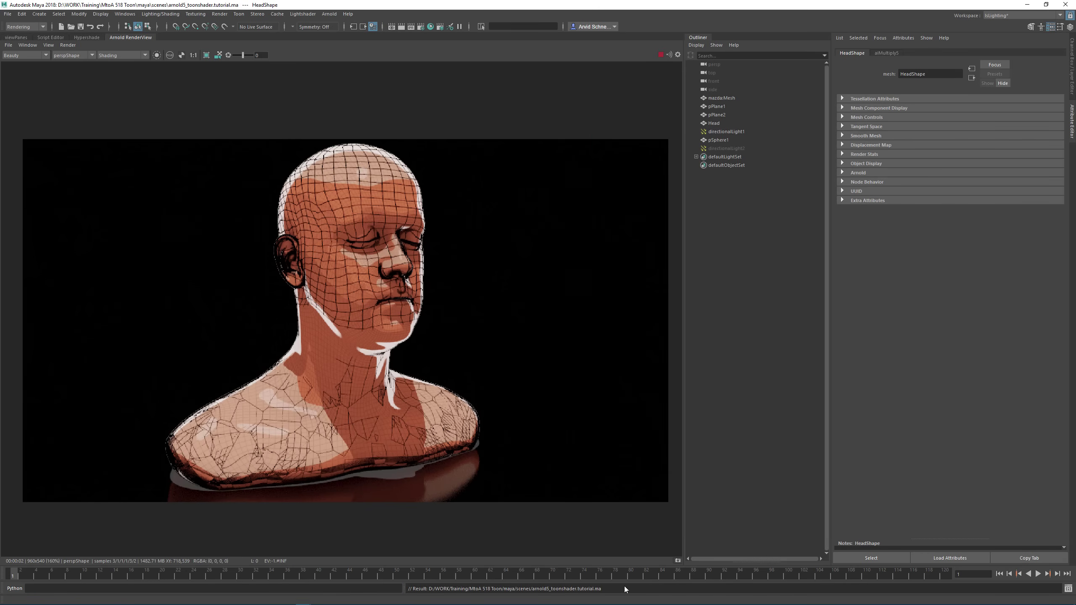
left_click_drag(625, 589, 437, 573)
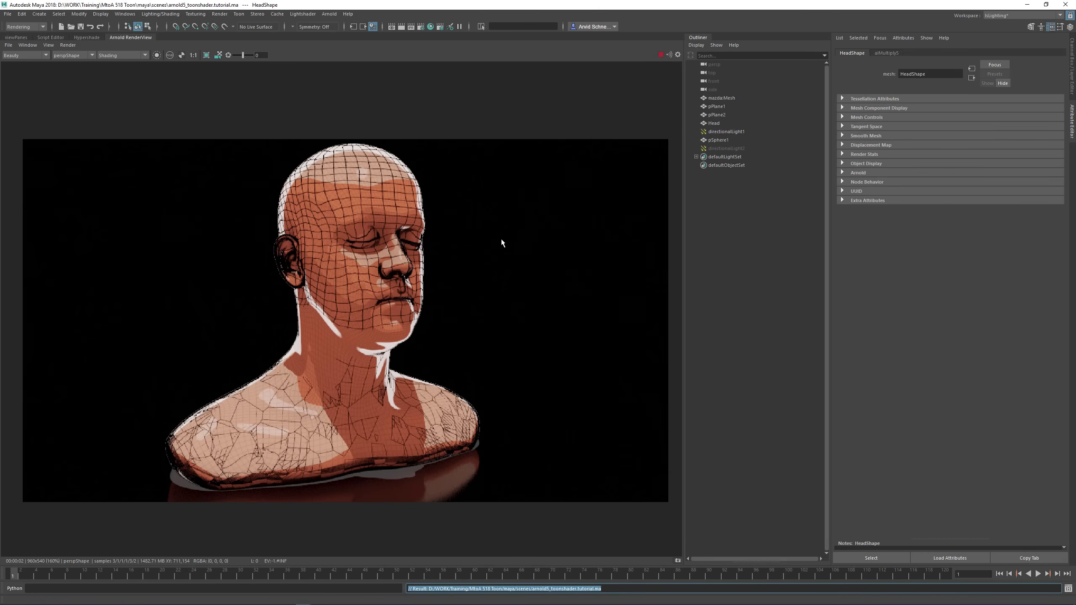